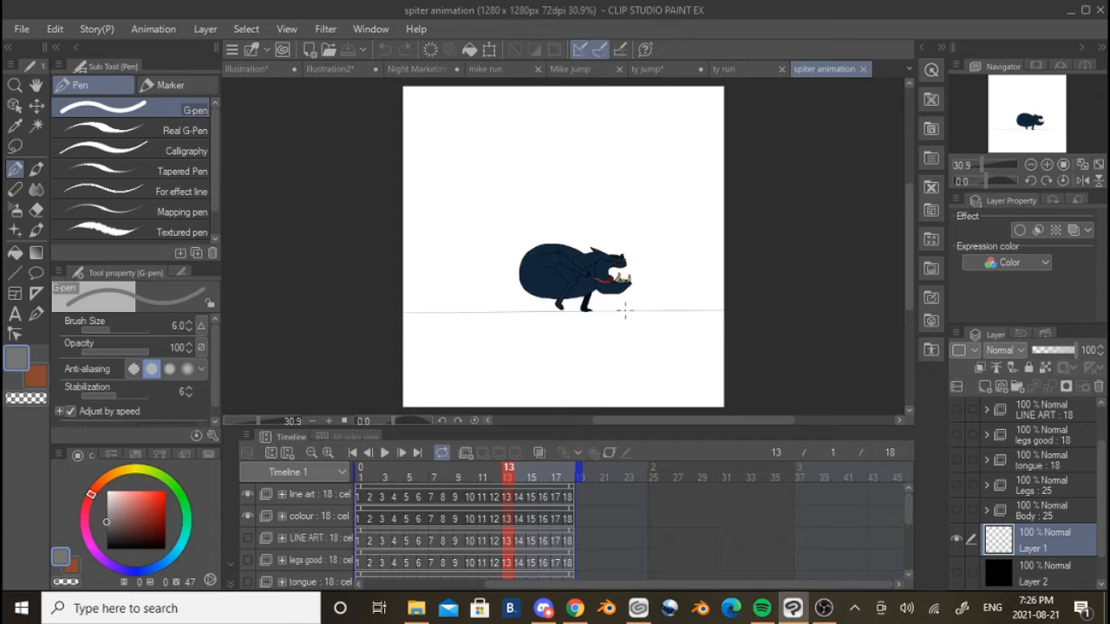
Hide the line art animation folder for a moment to check it, and show it again
scroll(625, 310, up, 2)
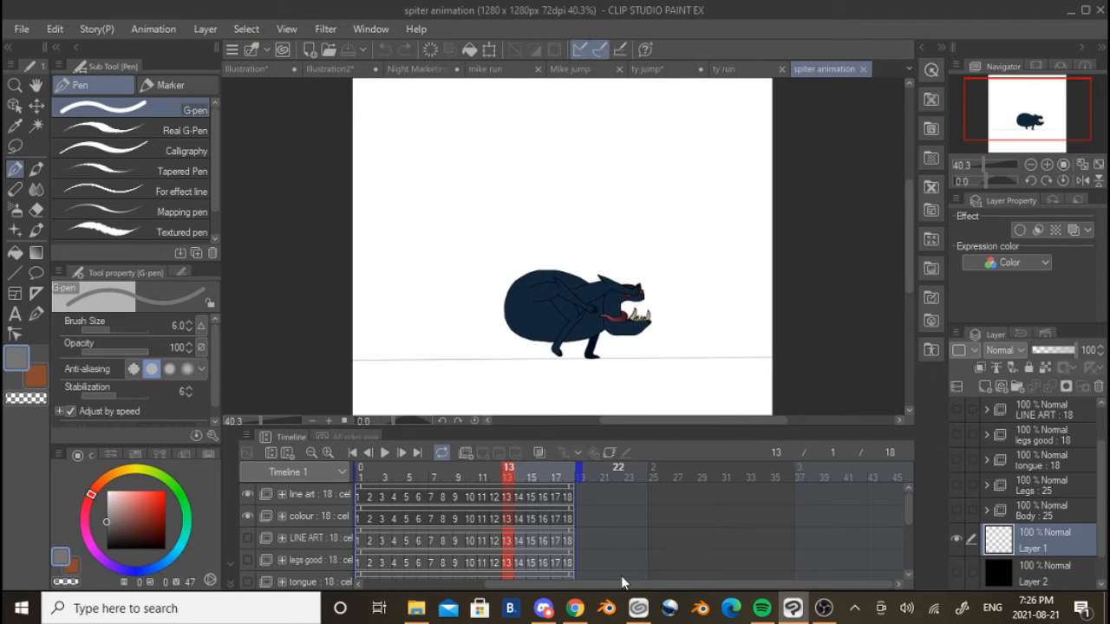
drag(621, 583, 508, 541)
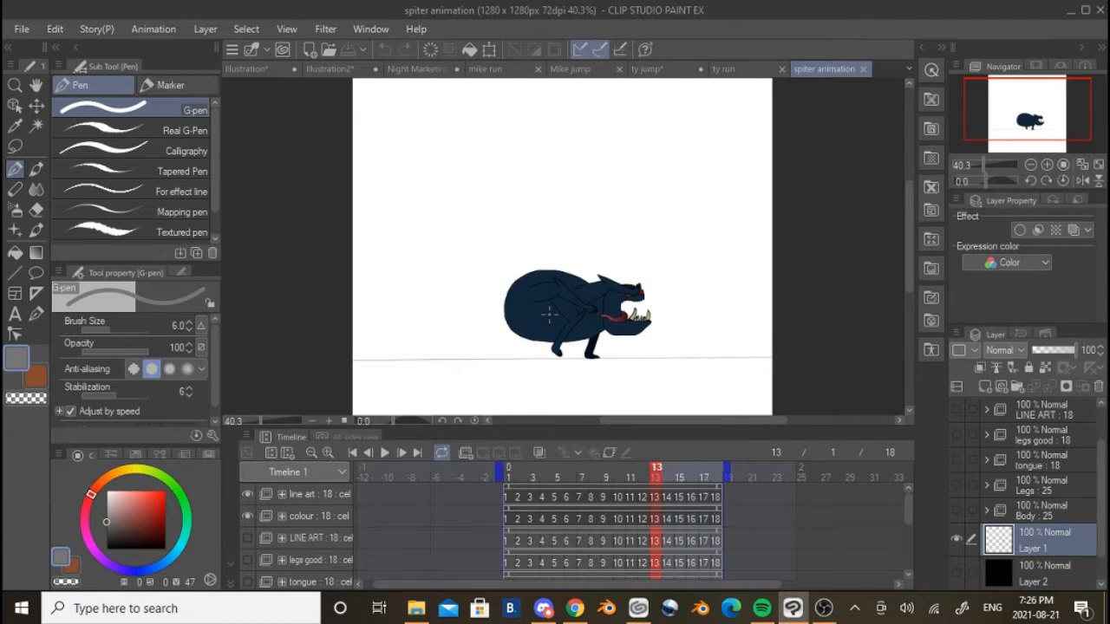
scroll(548, 314, up, 2)
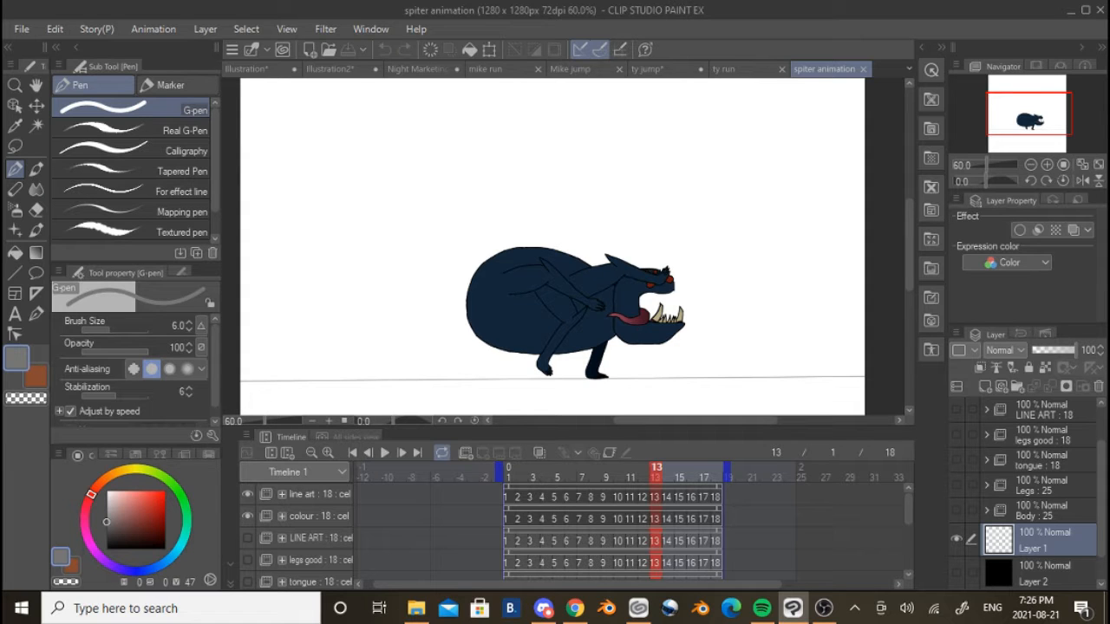
scroll(615, 301, up, 1)
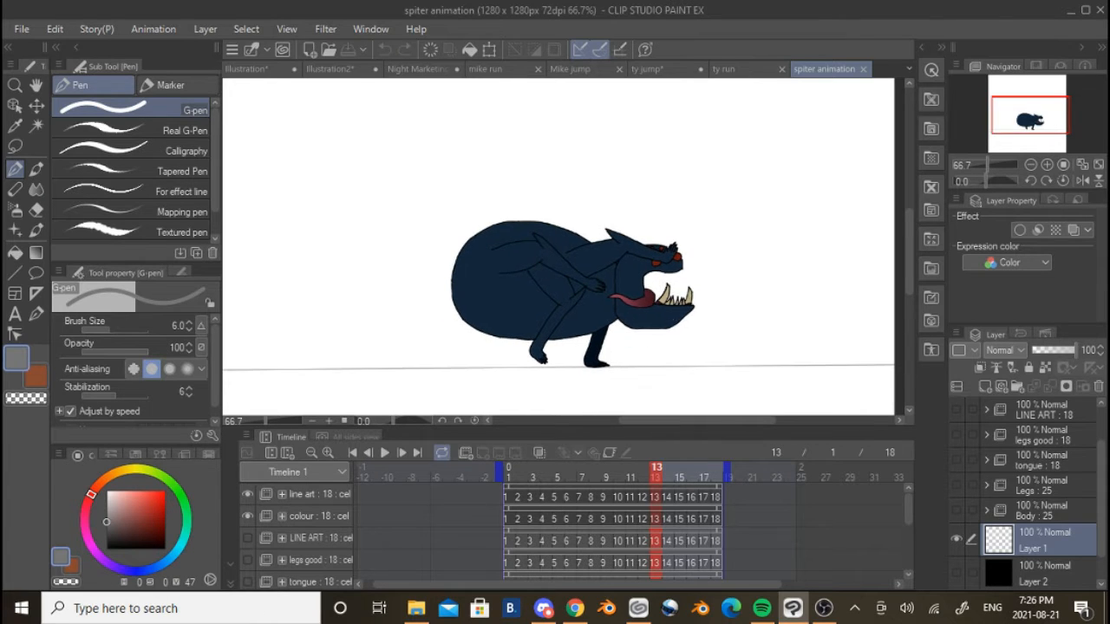
click(247, 494)
click(247, 494)
scroll(477, 349, down, 1)
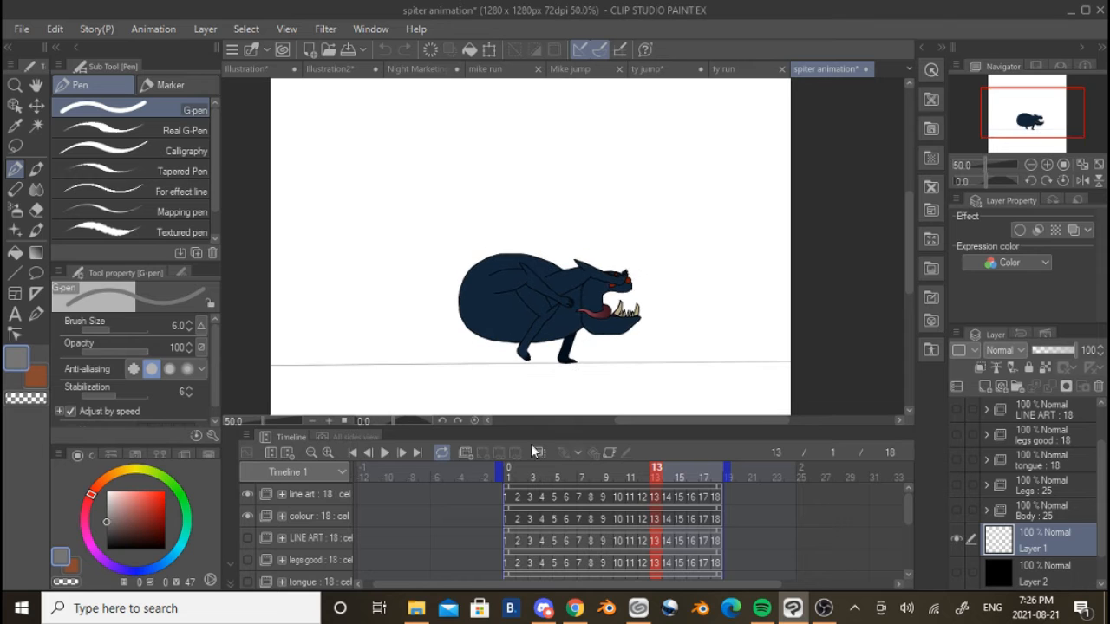
Play the creature's walk cycle, watch it up close and stop playback
click(387, 452)
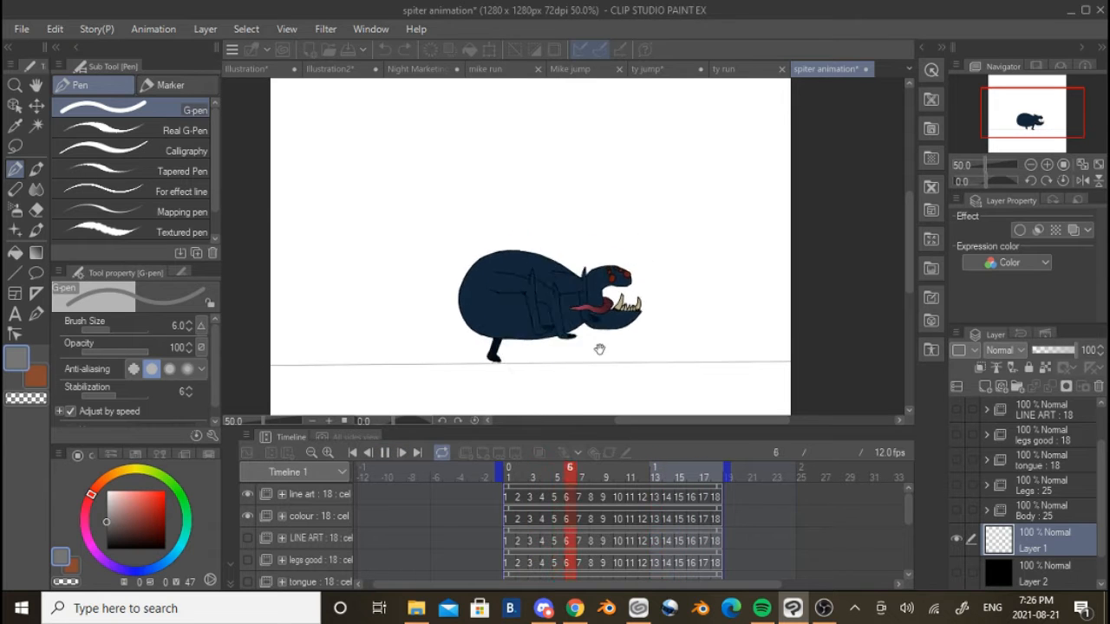
scroll(671, 345, up, 1)
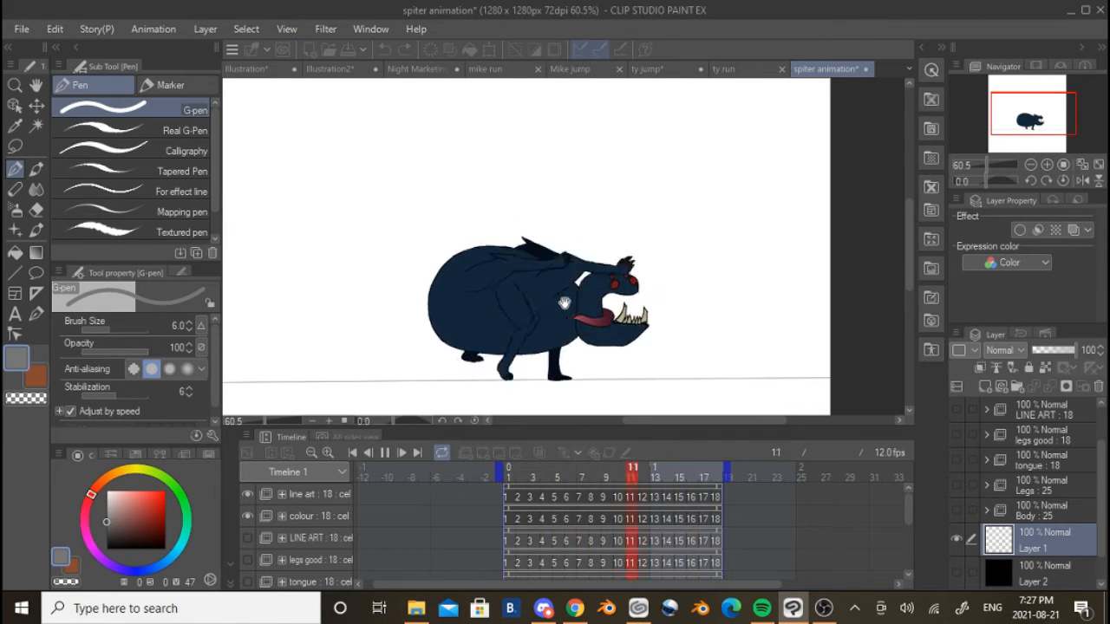
scroll(568, 312, up, 3)
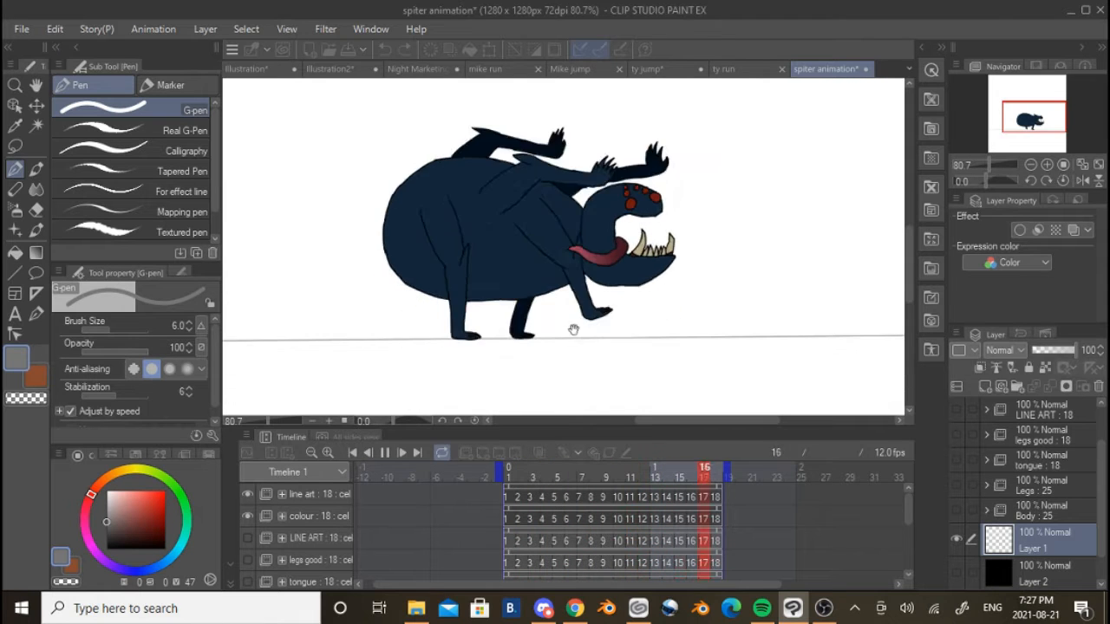
click(385, 451)
Examine the creature's body, legs and tongue up close on frame 12, and briefly replay the walk cycle
scroll(562, 308, up, 2)
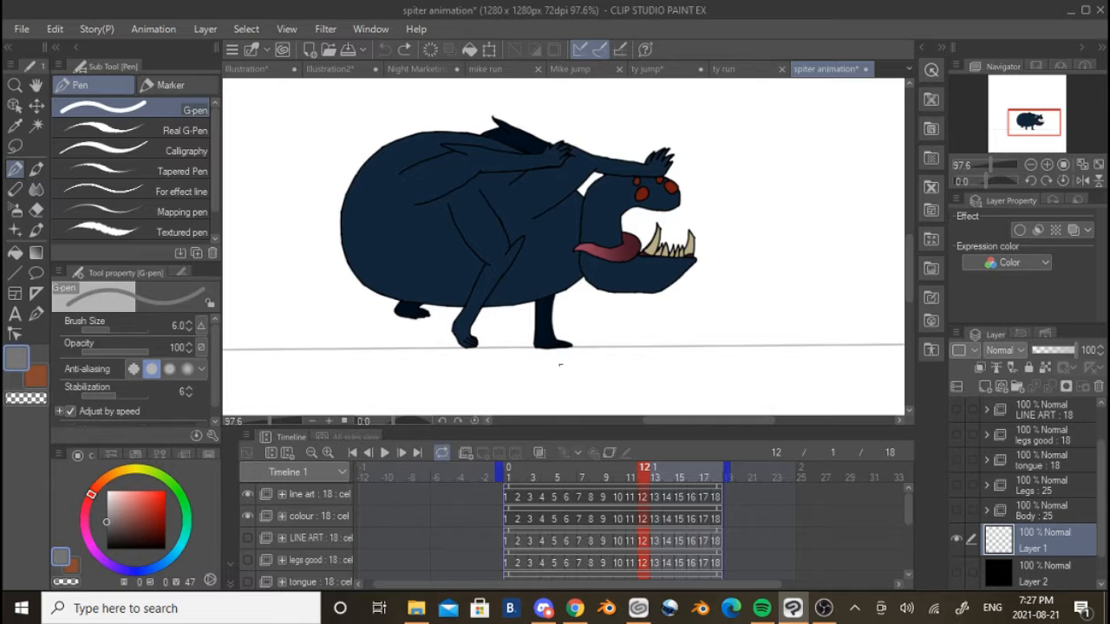
scroll(560, 365, up, 2)
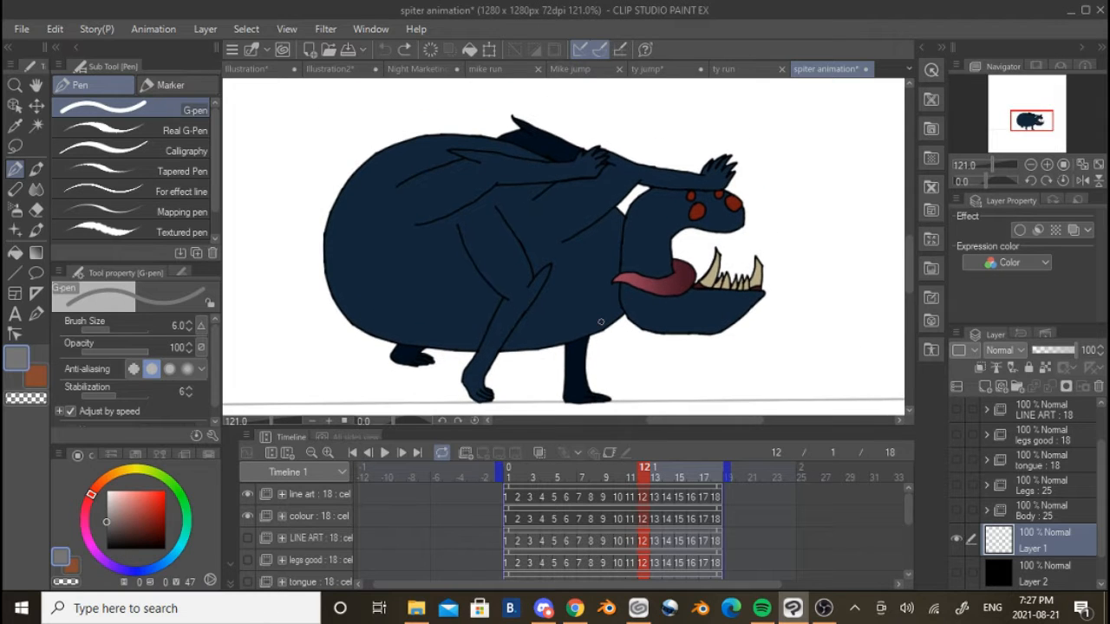
scroll(601, 322, down, 2)
drag(565, 334, 547, 318)
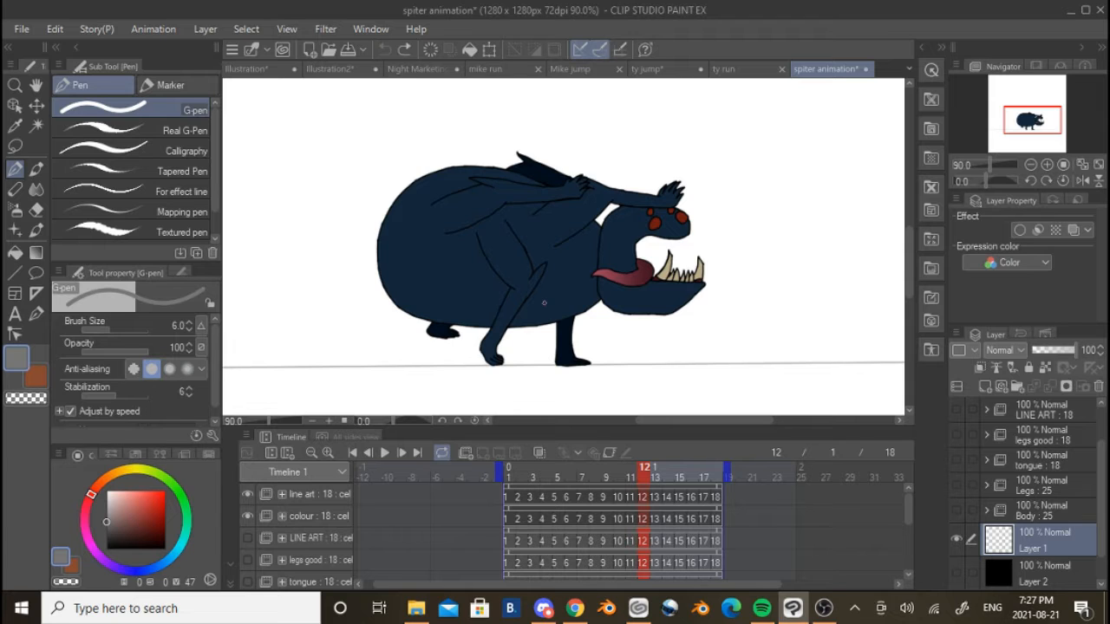
scroll(543, 303, down, 2)
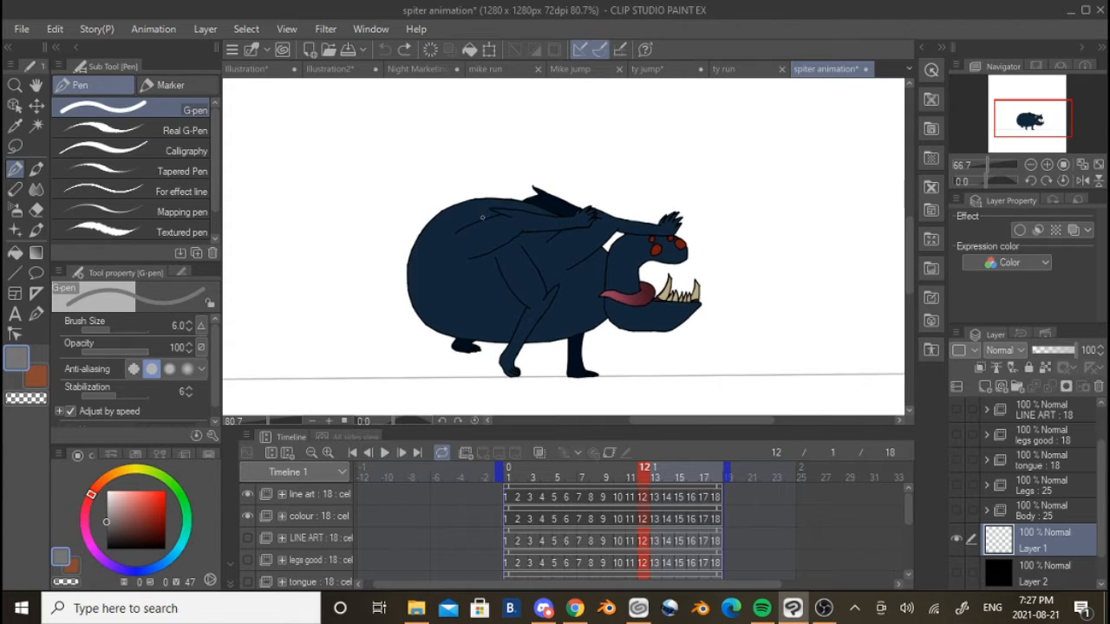
scroll(556, 222, up, 4)
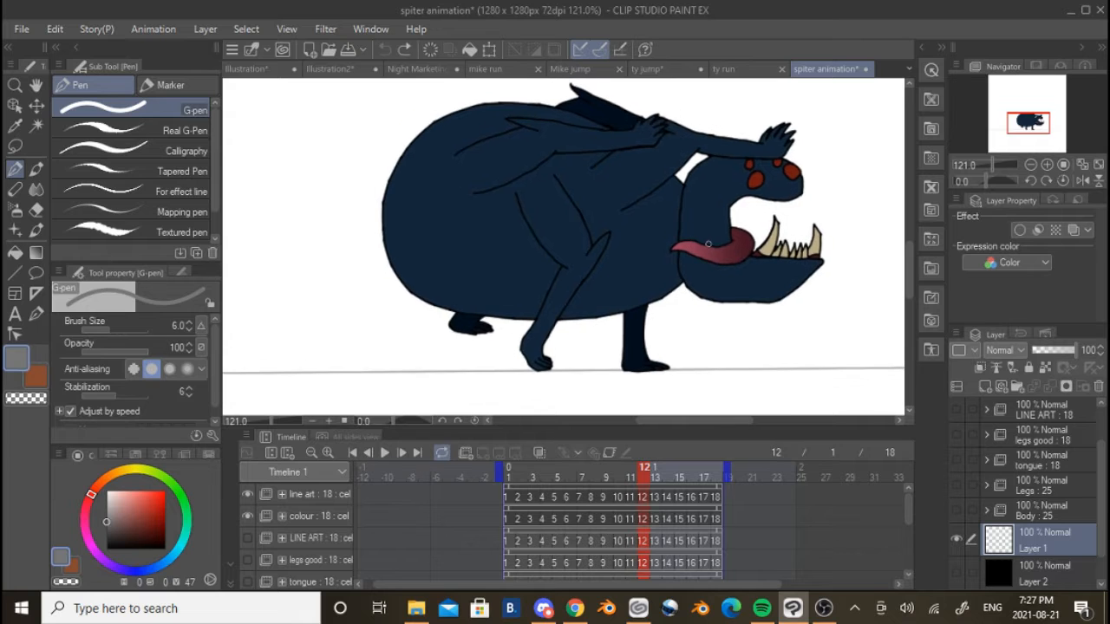
scroll(709, 245, down, 5)
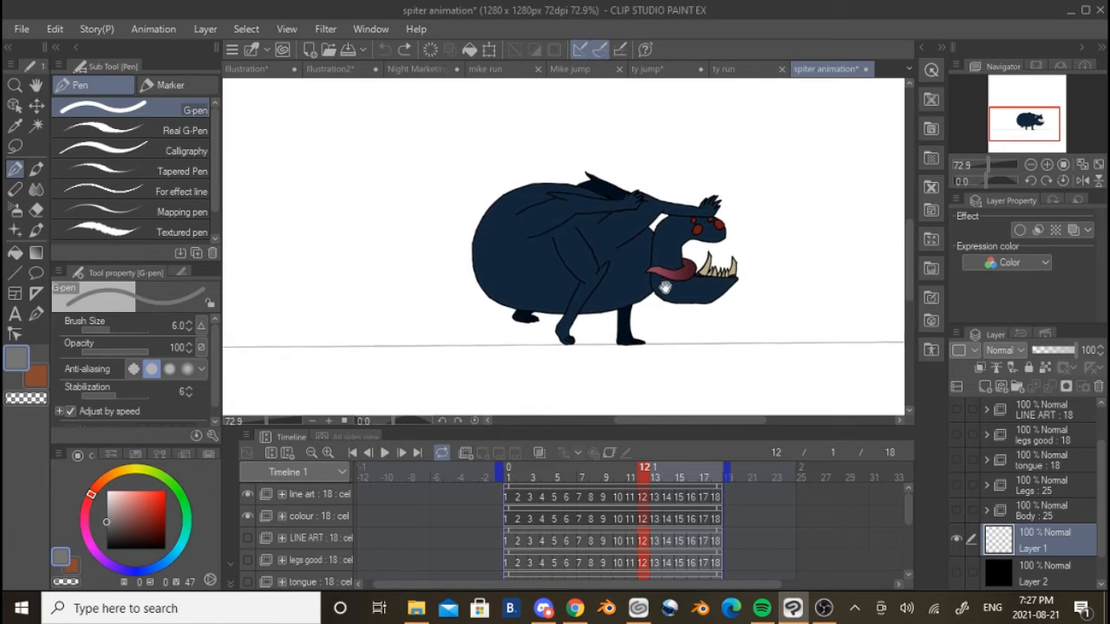
scroll(313, 521, down, 2)
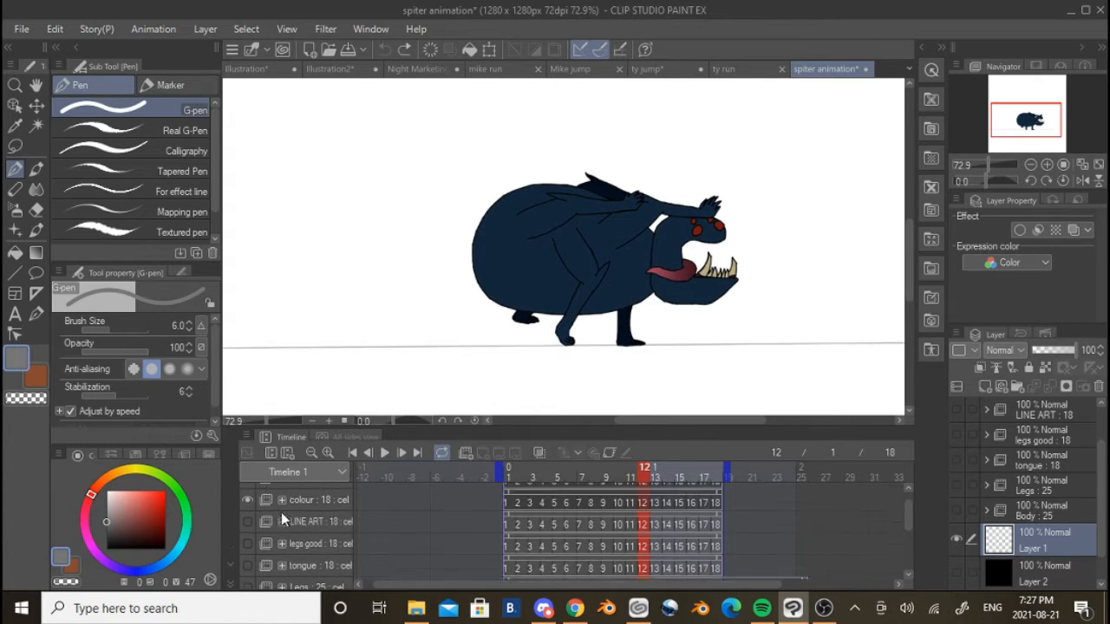
scroll(264, 507, up, 1)
click(385, 453)
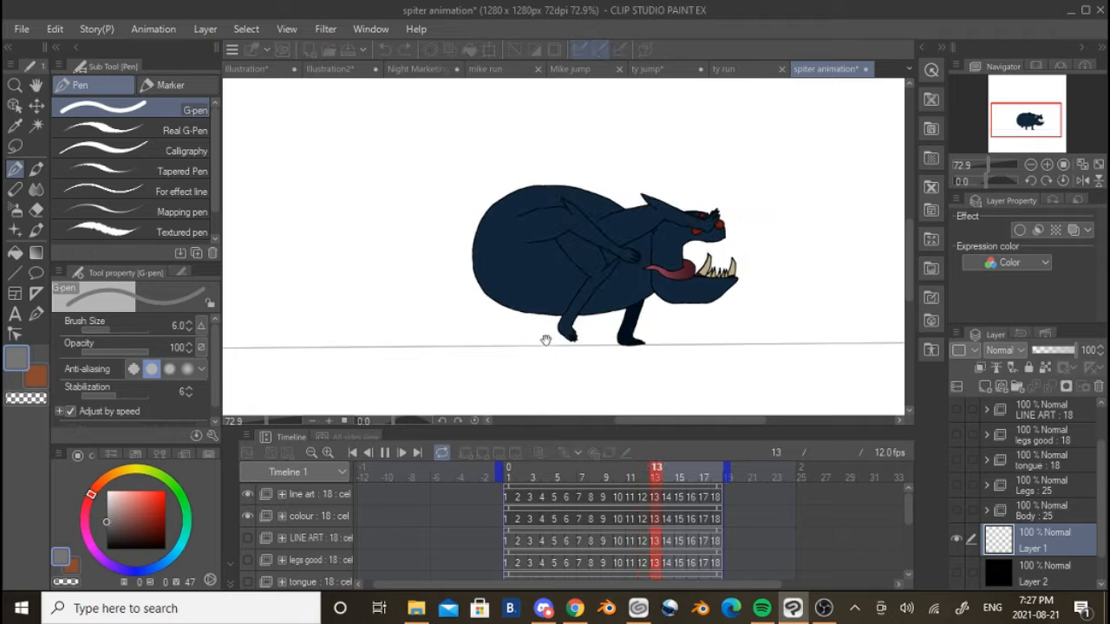
click(384, 452)
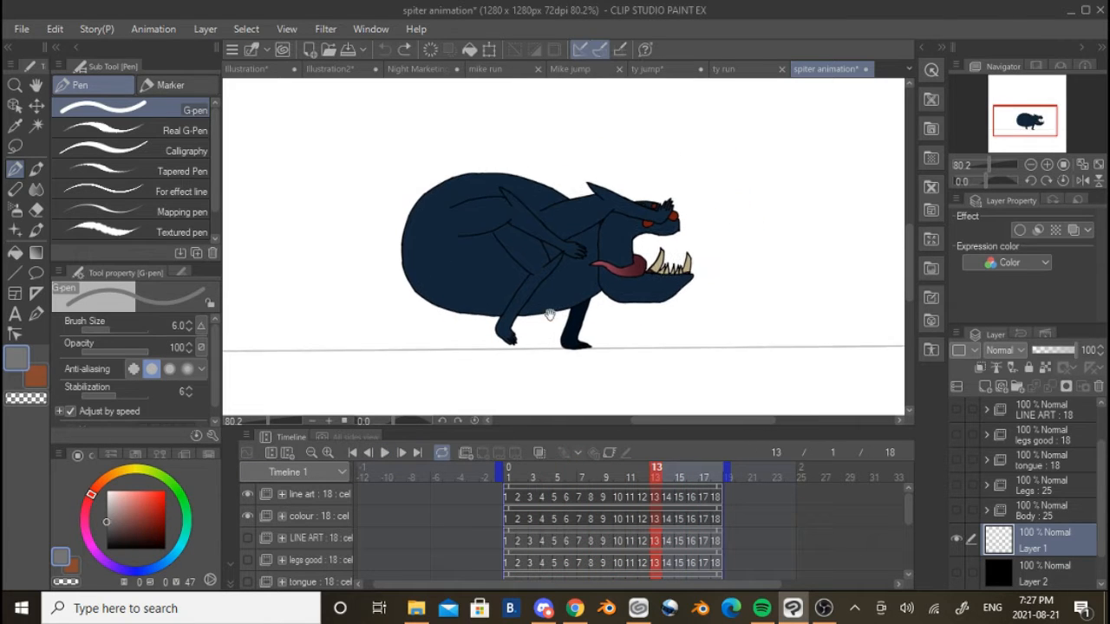
Sketch a grey arrow pointing away from the creature's mouth and a running stick figure in front of it on Layer 1
drag(684, 263, 486, 283)
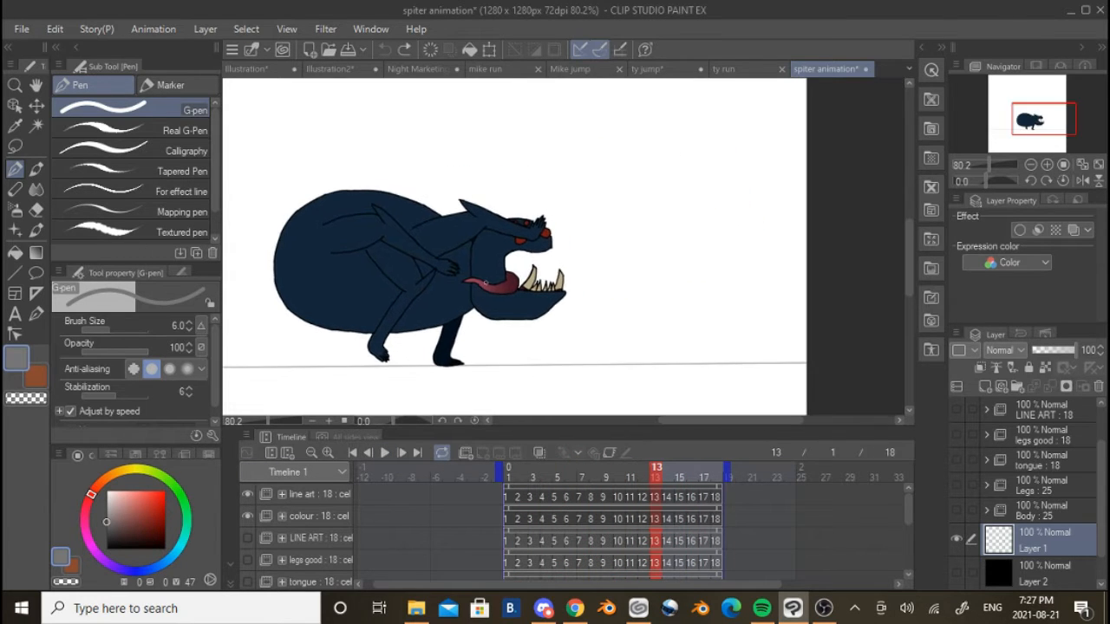
drag(632, 286, 647, 297)
mouse_move(592, 255)
mouse_down()
mouse_move(694, 263)
mouse_move(652, 286)
mouse_up()
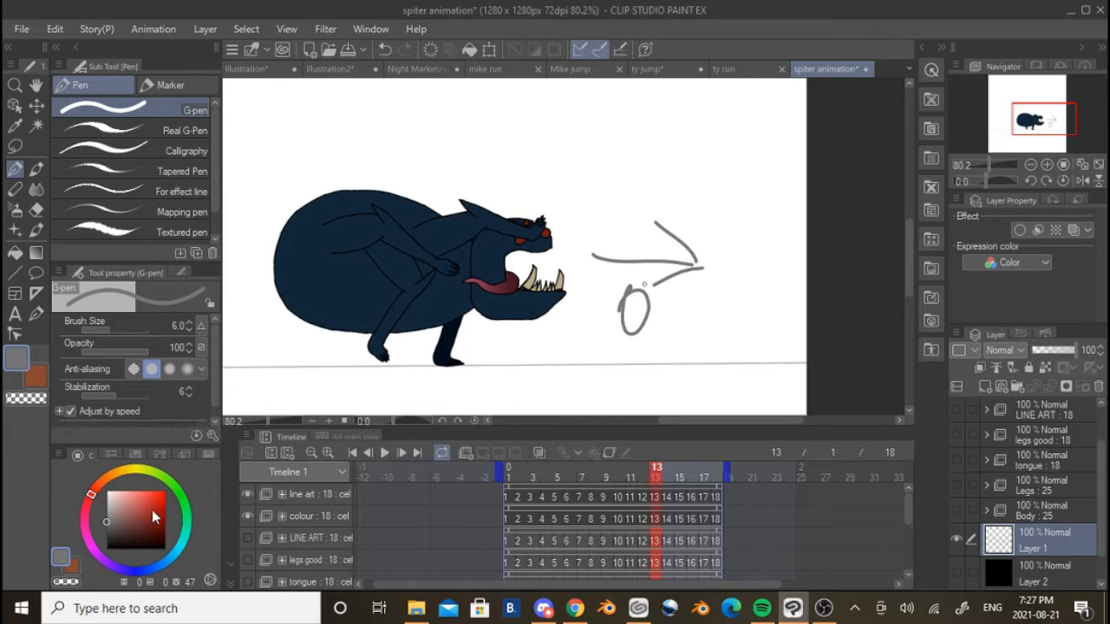
drag(155, 518, 105, 549)
click(107, 520)
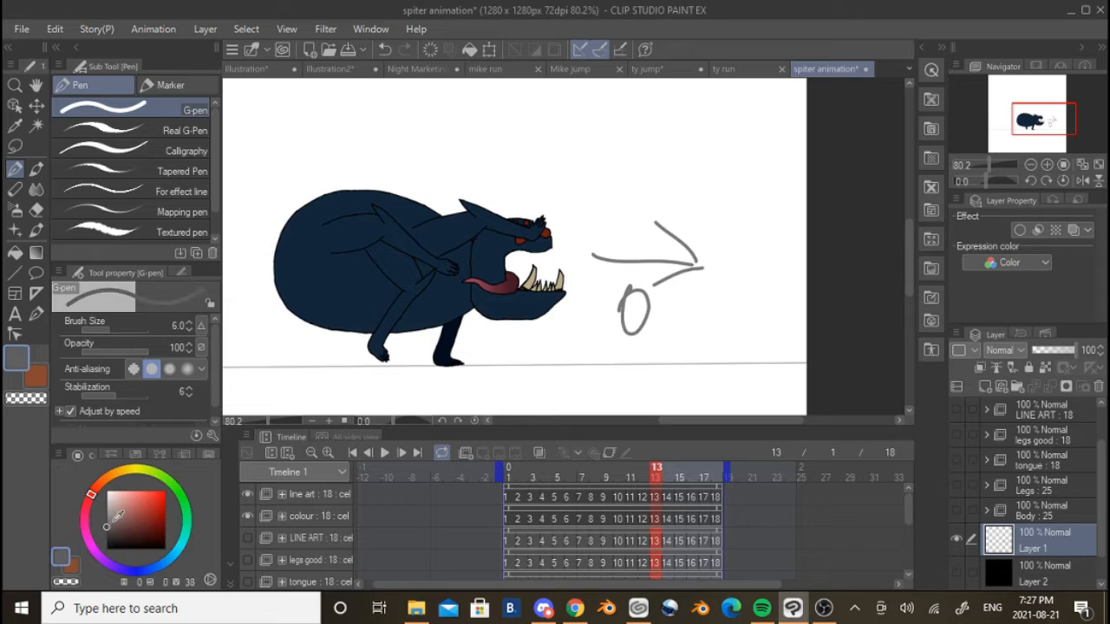
drag(636, 319, 626, 394)
mouse_move(633, 336)
mouse_down()
mouse_move(691, 271)
mouse_move(593, 375)
mouse_move(670, 395)
mouse_up()
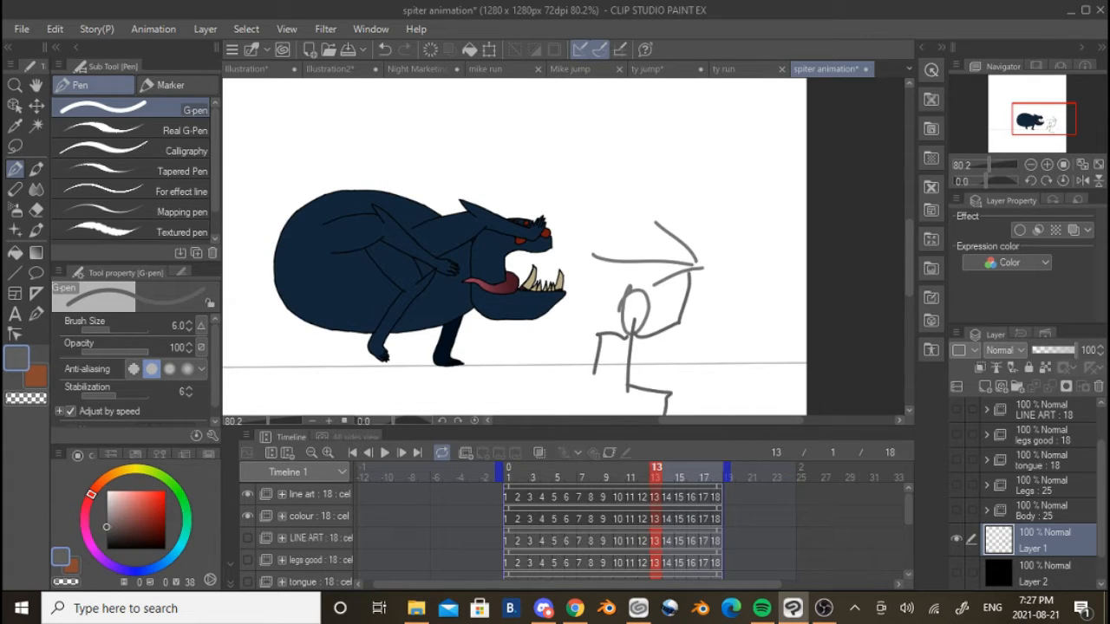
drag(587, 400, 561, 362)
Undo all the strokes of the arrow and stick figure
scroll(560, 354, down, 3)
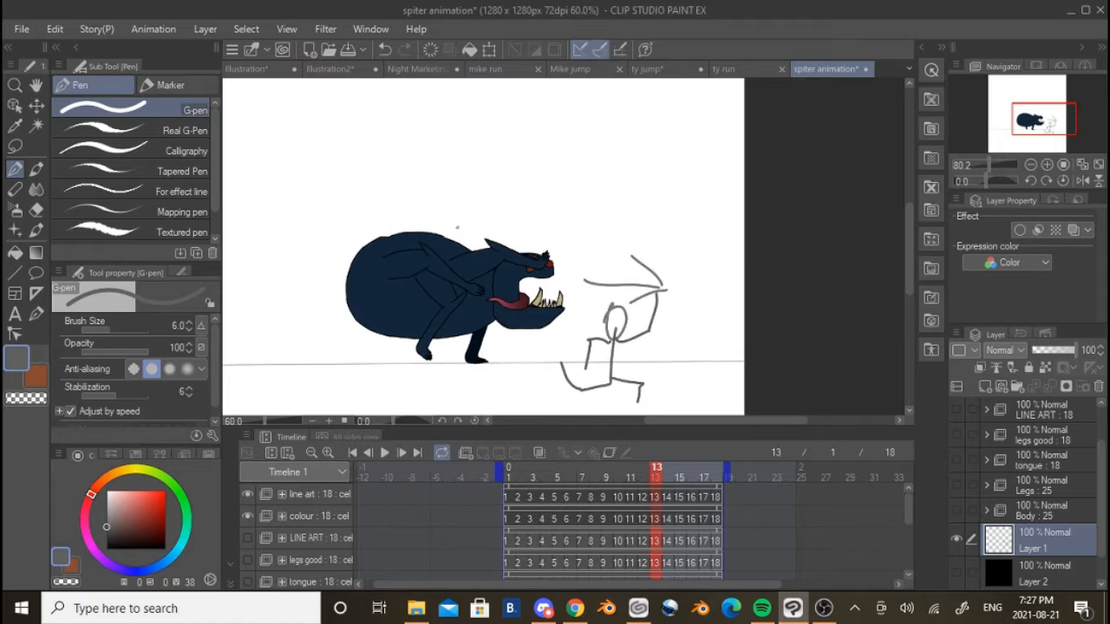
key(ctrl+z)
key(ctrl+z)
key(ctrl+z)
key(ctrl+z)
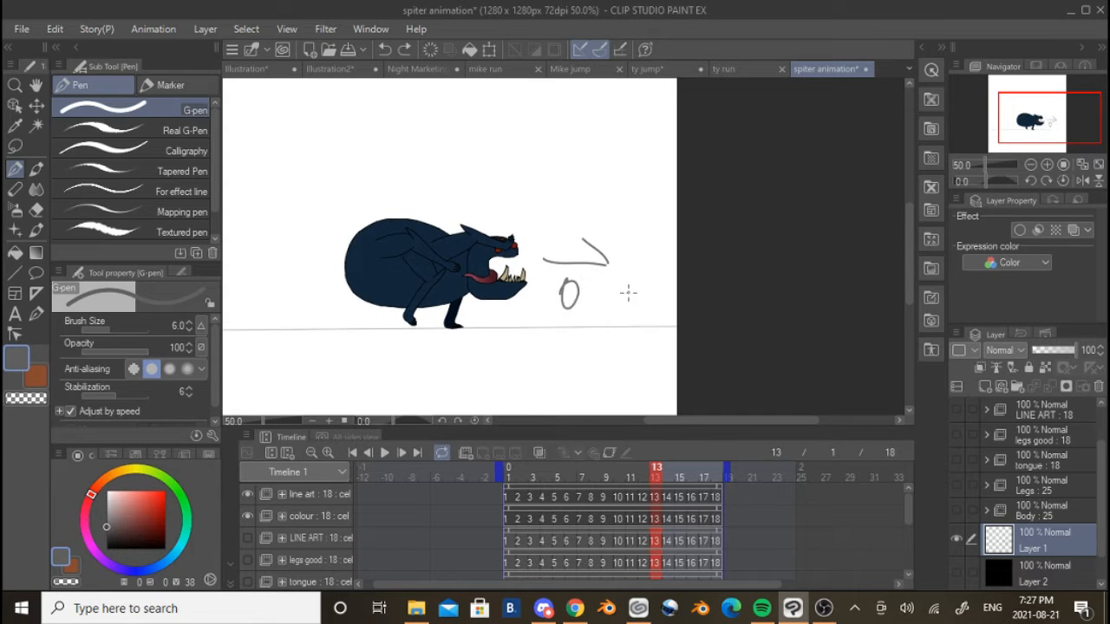
key(ctrl+z)
key(ctrl+z)
key(ctrl+z)
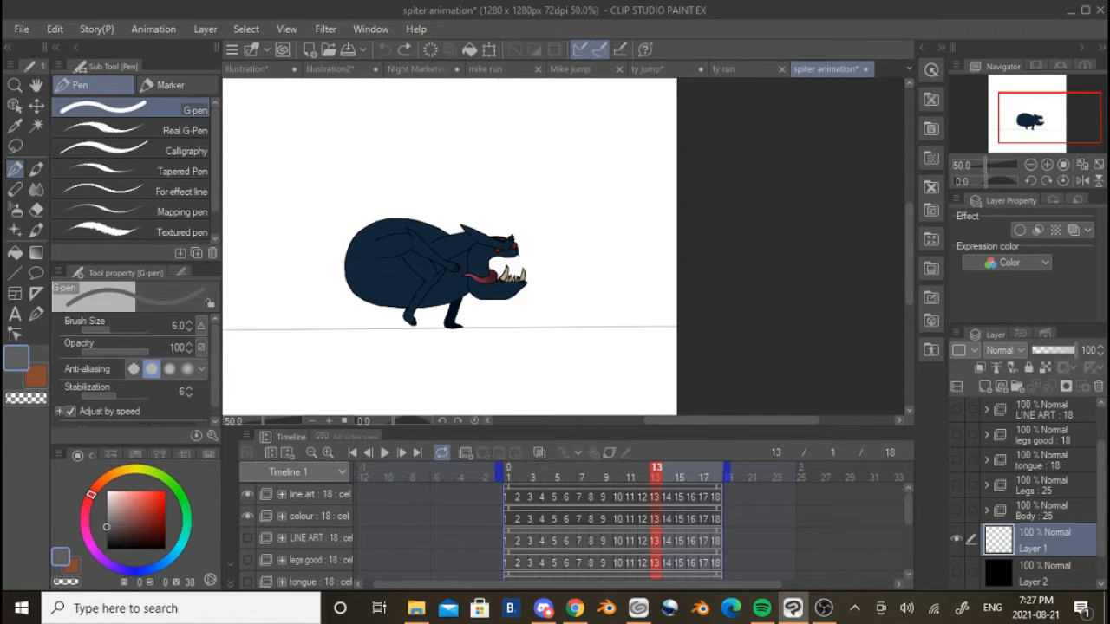
Play and stop the run cycle in the mike run document, and bring up the ty jump document
click(481, 70)
click(385, 454)
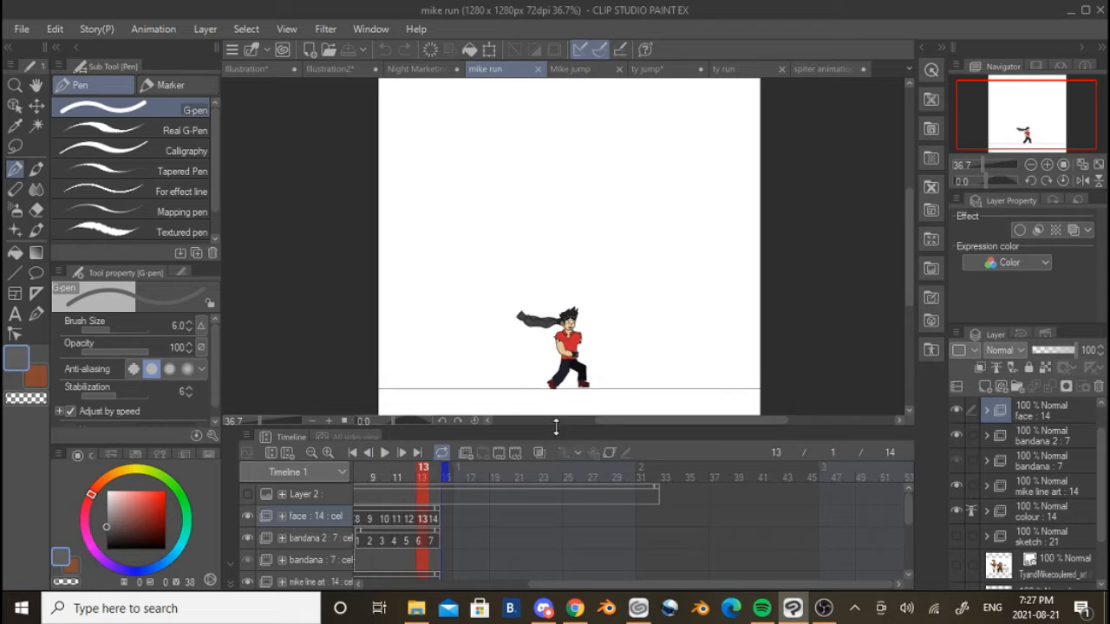
click(383, 453)
click(672, 75)
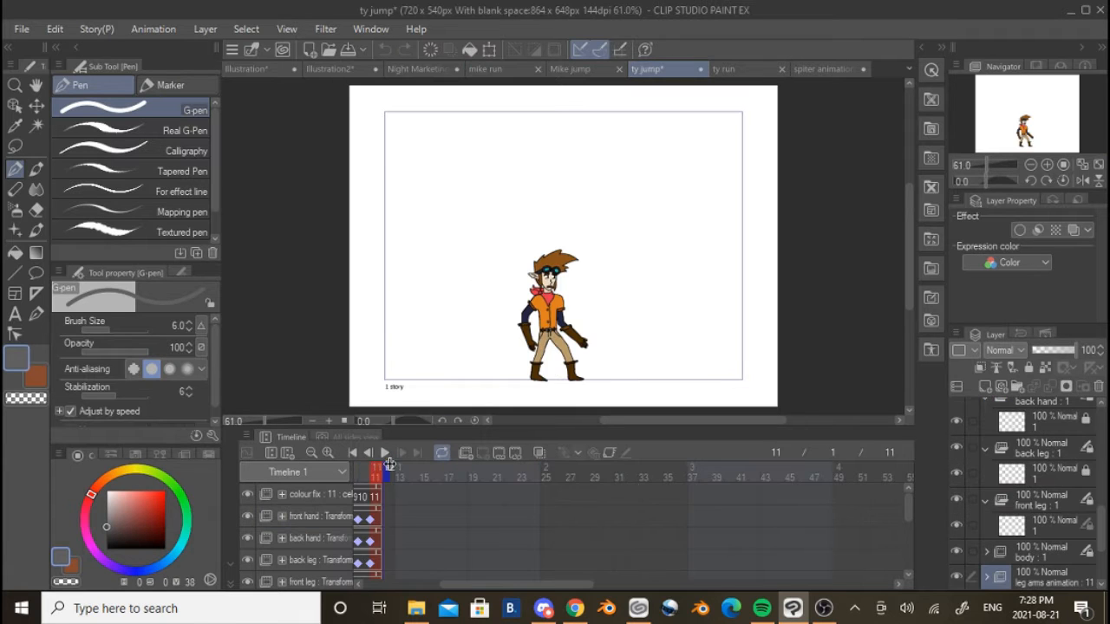
Switch to the ty run document, play its run cycle and stop it
click(763, 71)
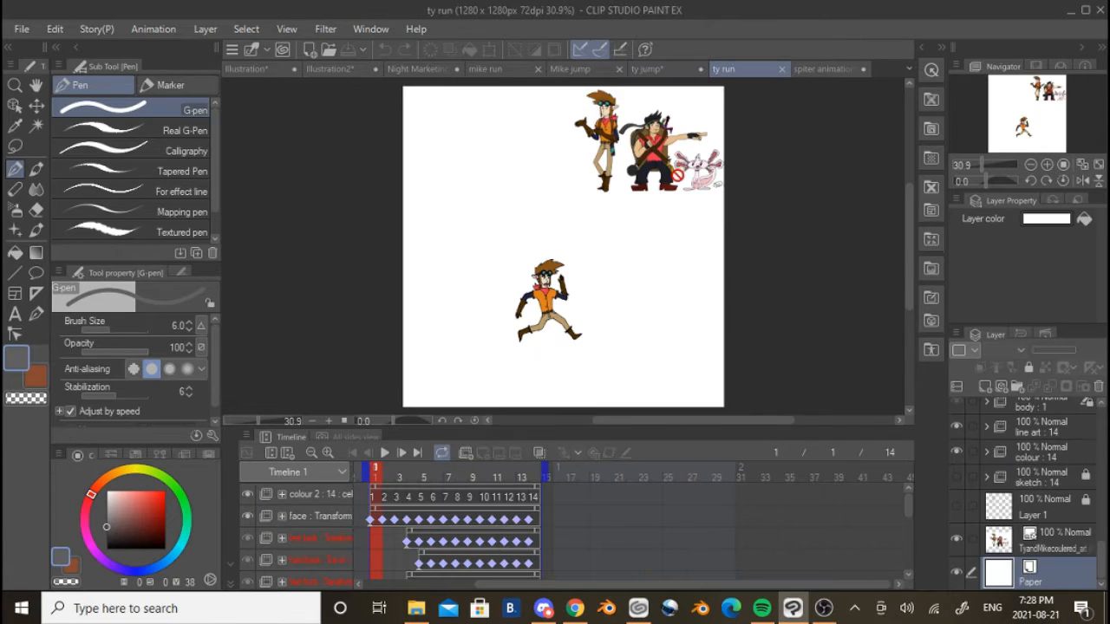
click(386, 451)
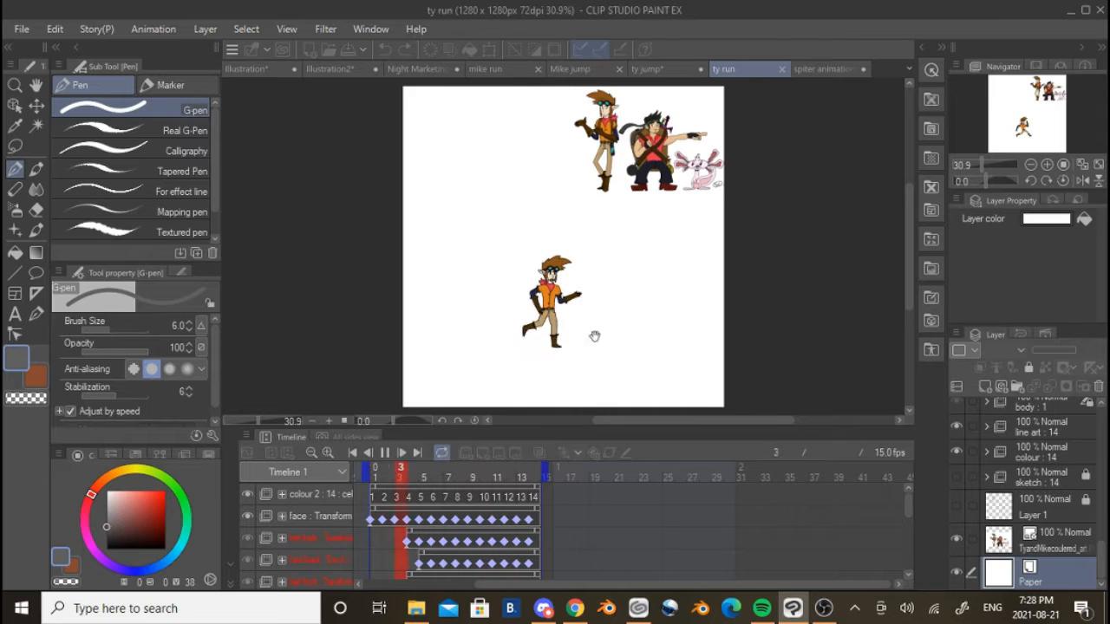
drag(595, 336, 525, 328)
click(385, 452)
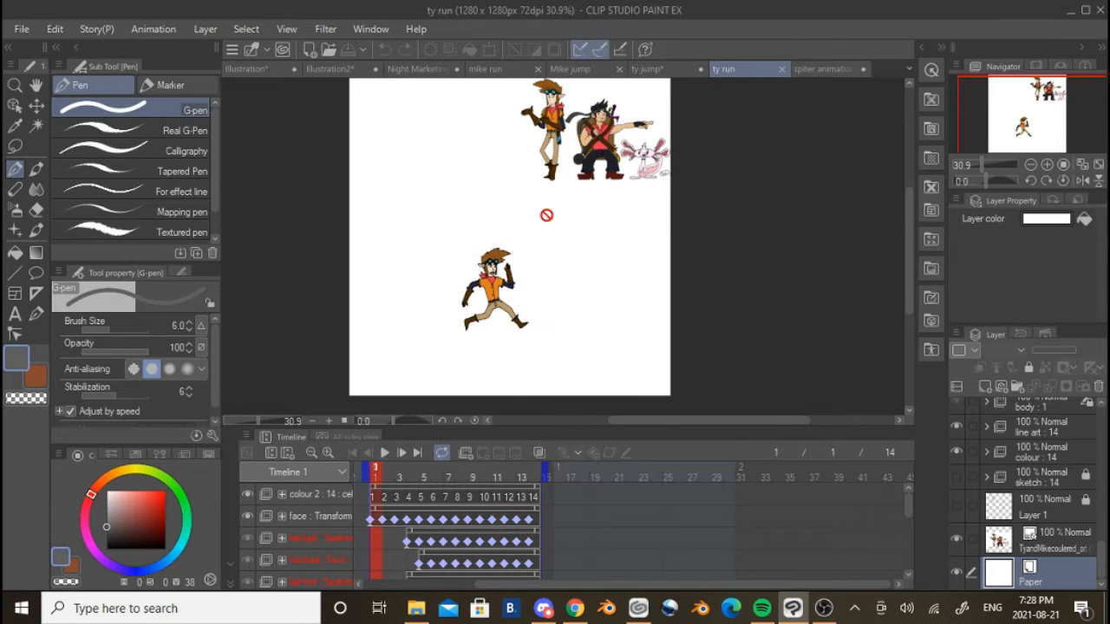
Return to the spiter animation document and hide the line art and colour animation folders
click(822, 73)
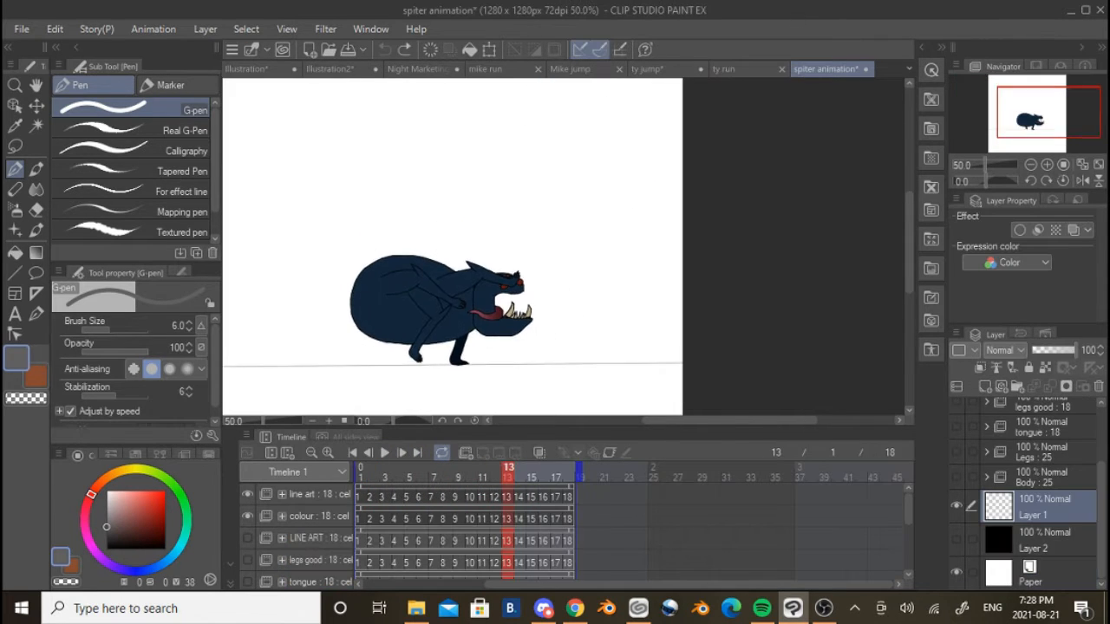
drag(414, 348, 438, 320)
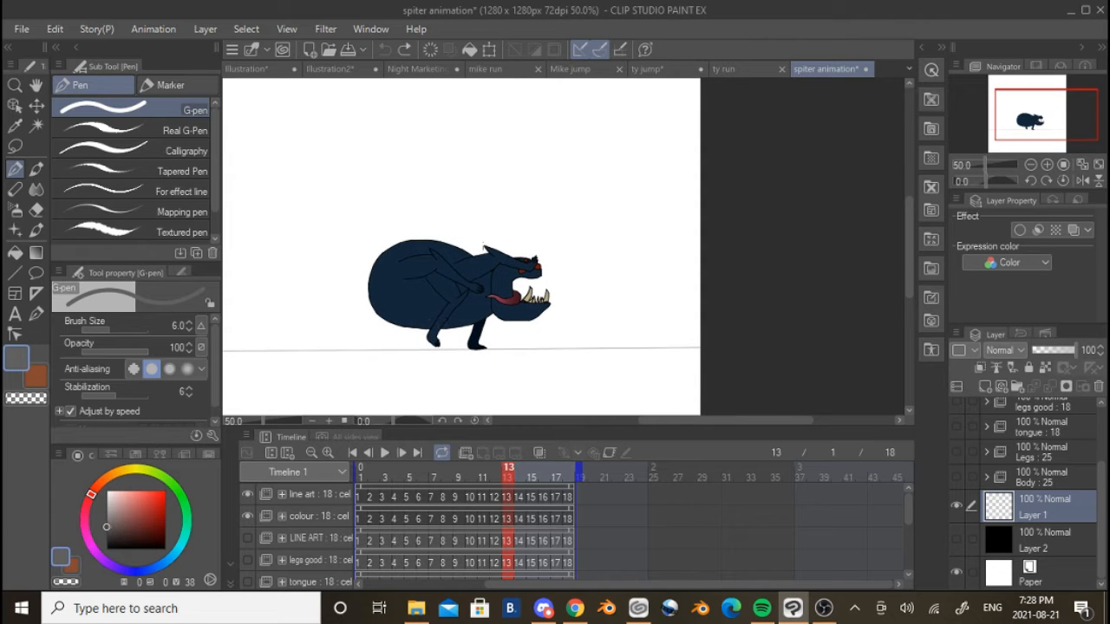
click(249, 493)
click(250, 514)
Show the Body animation folder with the rough sketch and go to its first frame
scroll(253, 512, down, 1)
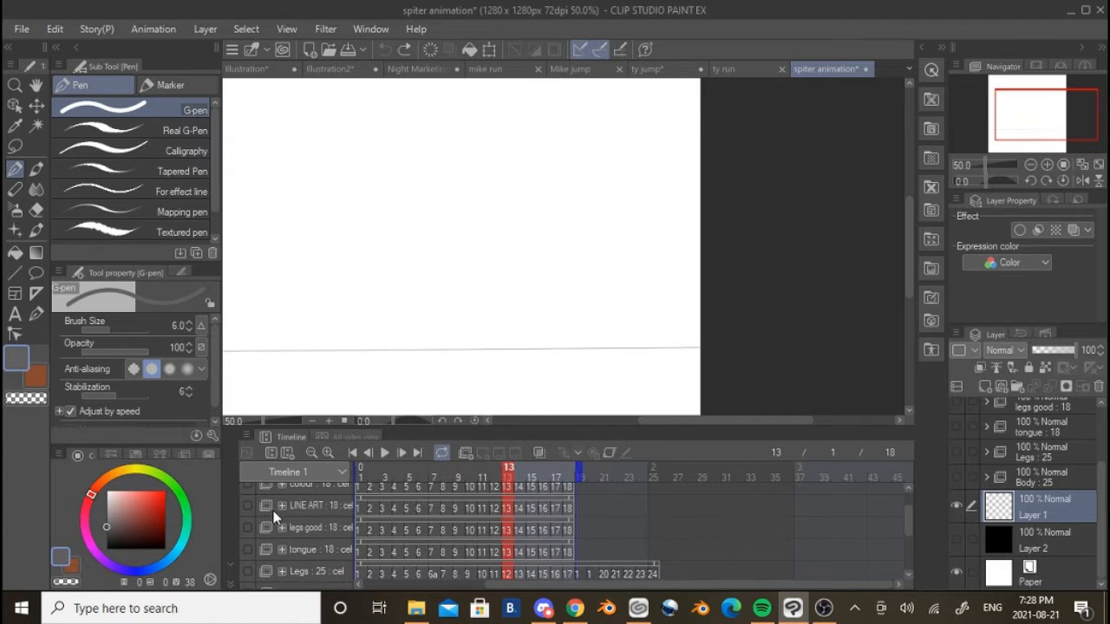
scroll(276, 529, down, 3)
click(249, 529)
drag(417, 364, 518, 356)
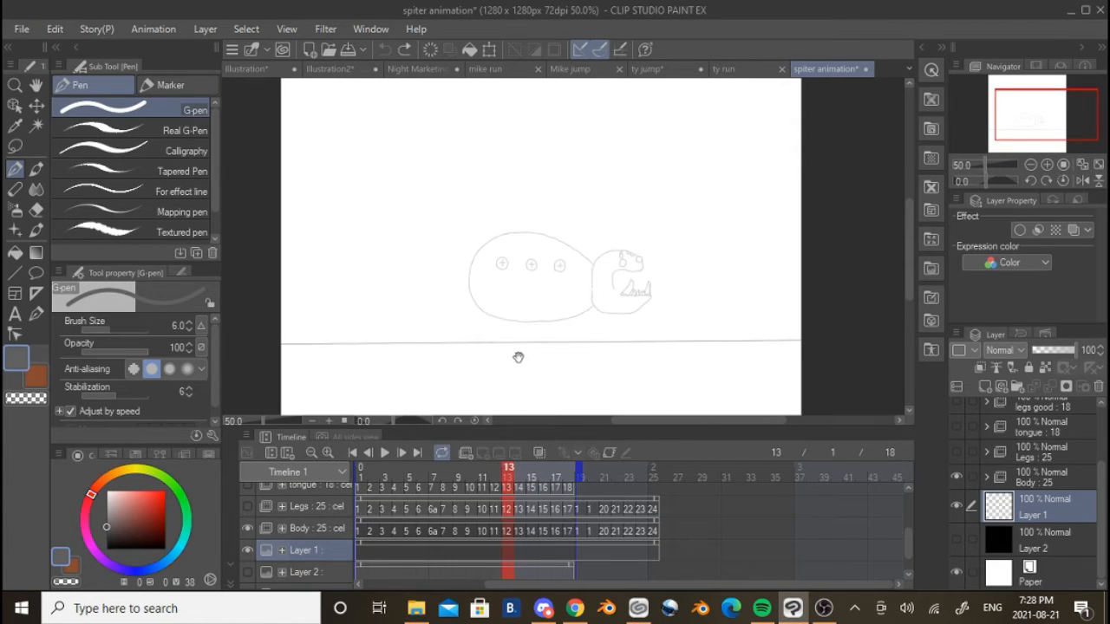
click(365, 531)
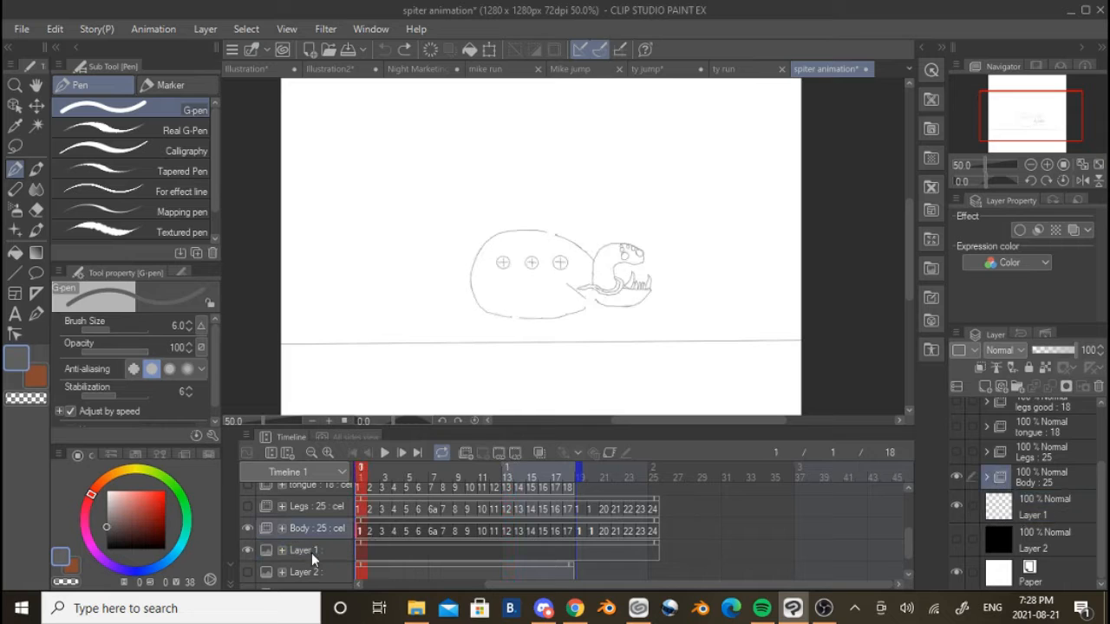
click(247, 571)
click(246, 570)
scroll(636, 315, up, 3)
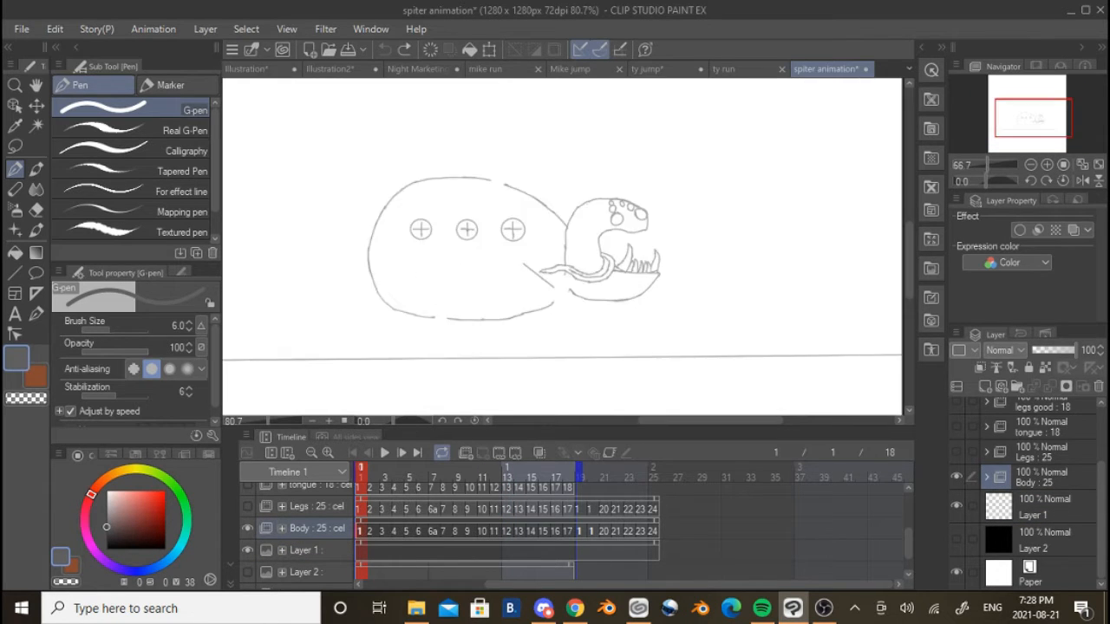
Play the Body sketch animation from its first frame, examine how the body moves, and stop the playback
click(249, 507)
click(249, 508)
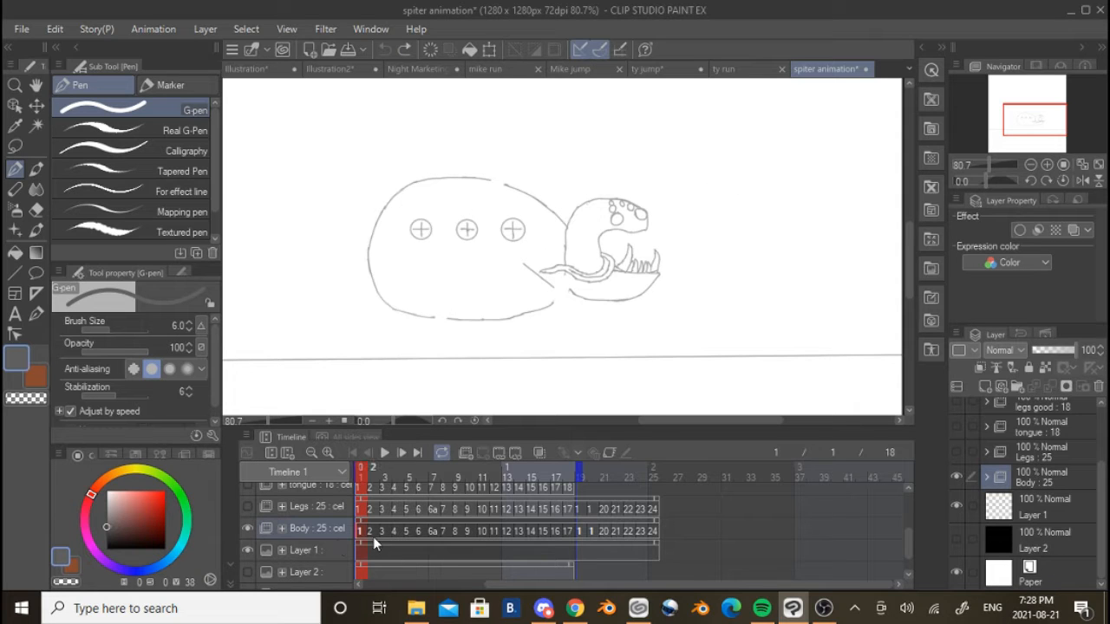
click(364, 533)
scroll(465, 346, up, 2)
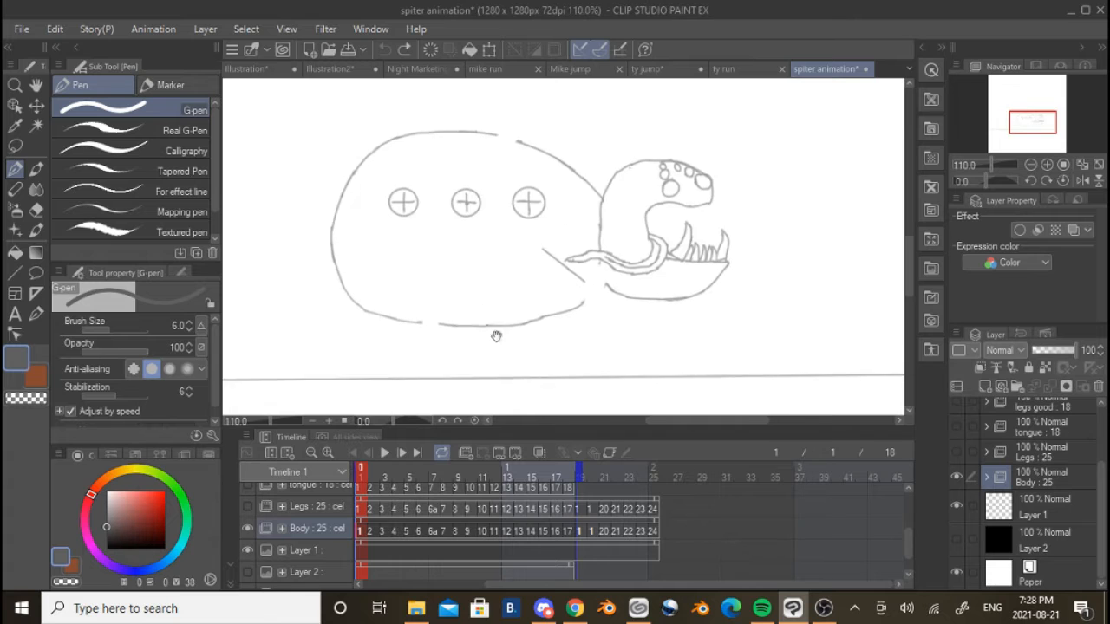
click(386, 451)
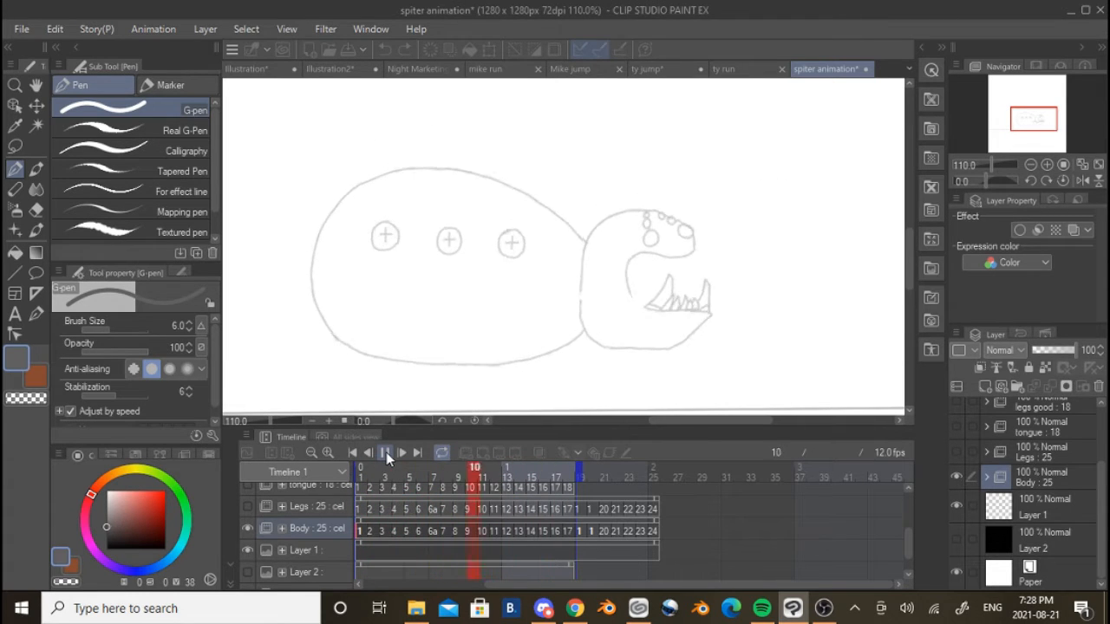
scroll(572, 299, up, 3)
scroll(577, 318, up, 3)
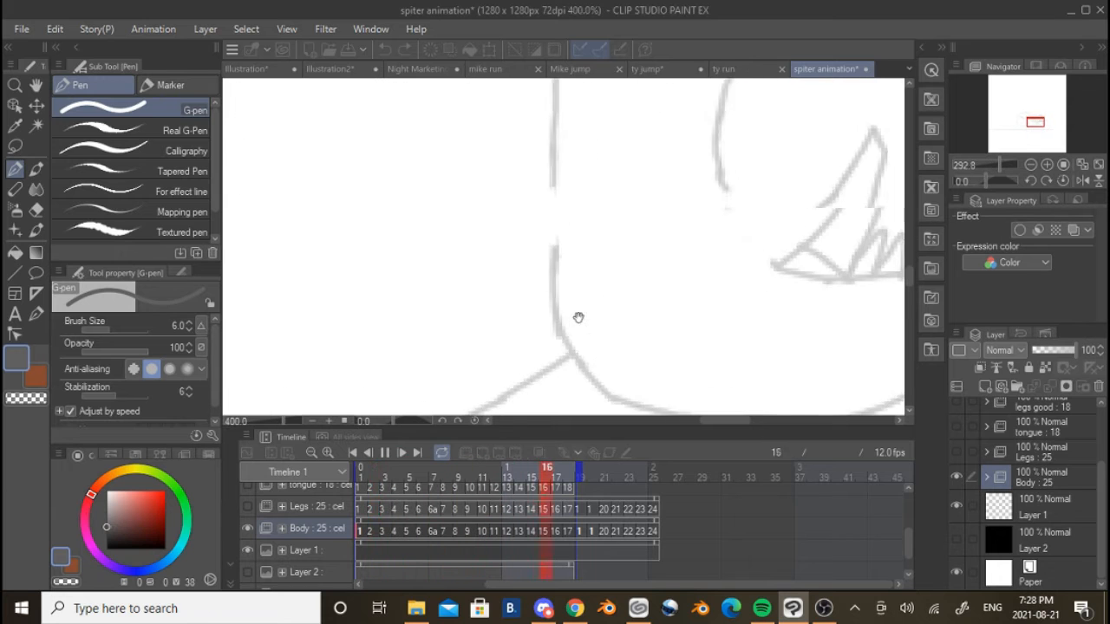
scroll(572, 304, down, 6)
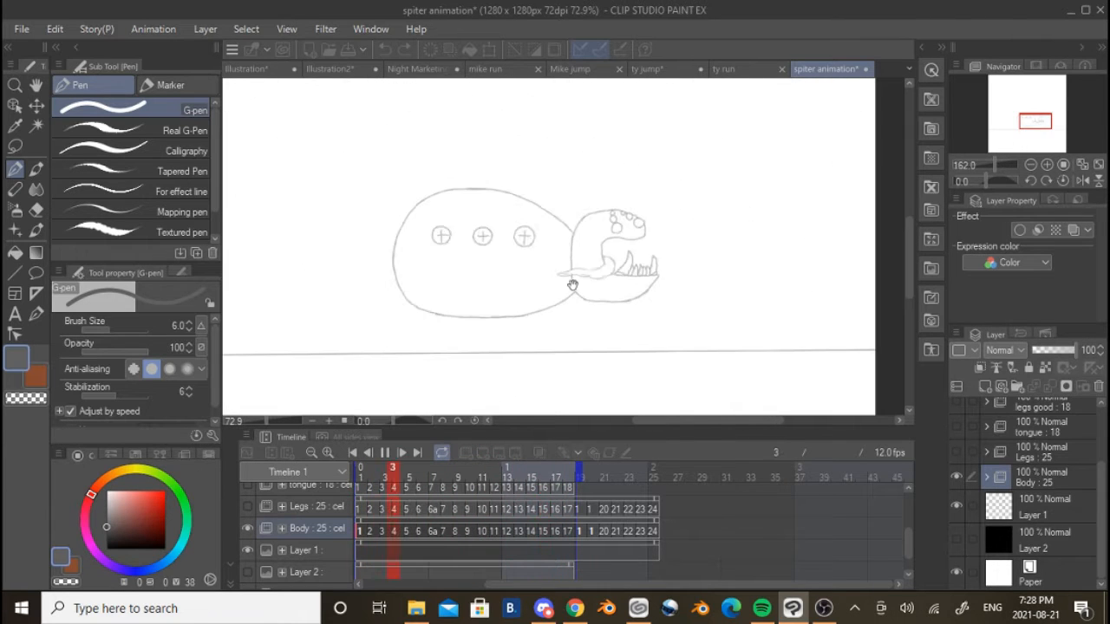
scroll(572, 284, down, 2)
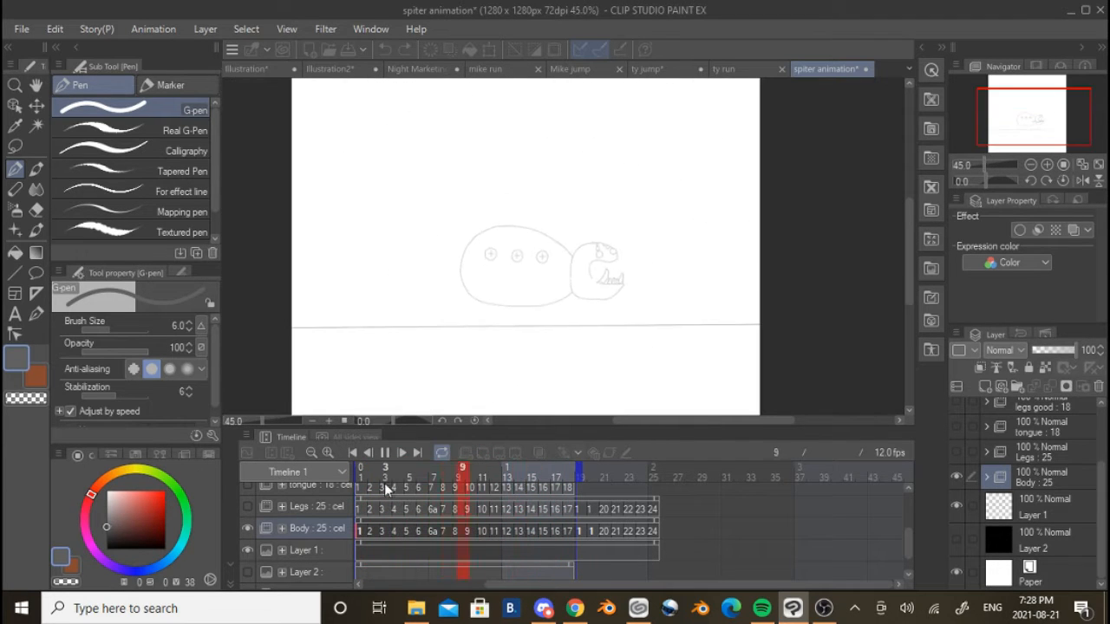
click(384, 452)
Compare frame 18 of the Body sketch with frame 1 and enable onion skin on frame 1
click(569, 469)
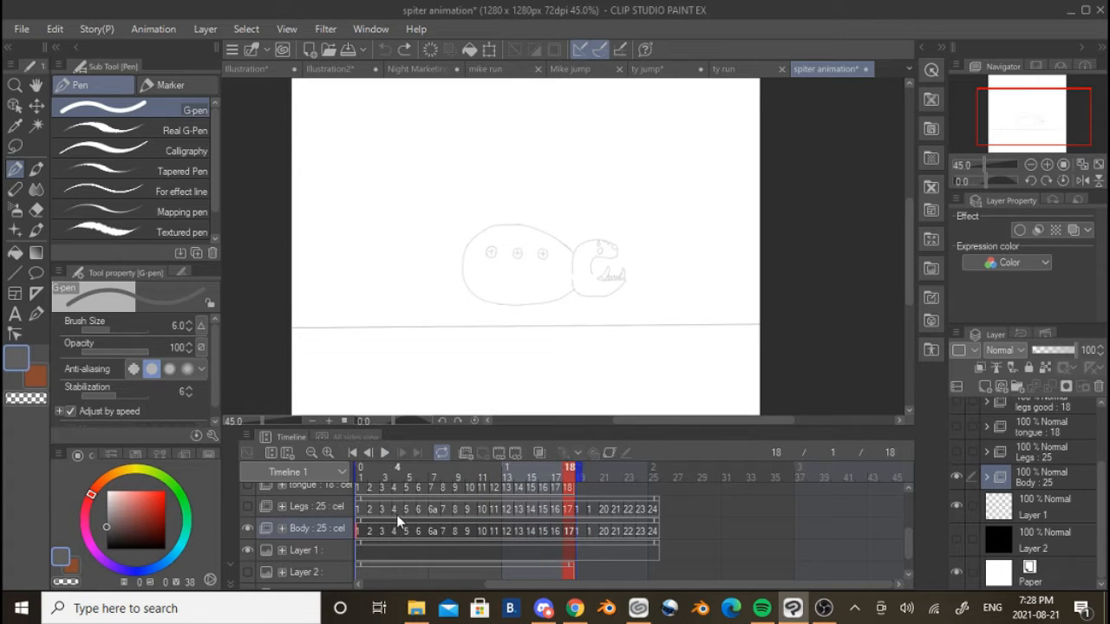
click(362, 533)
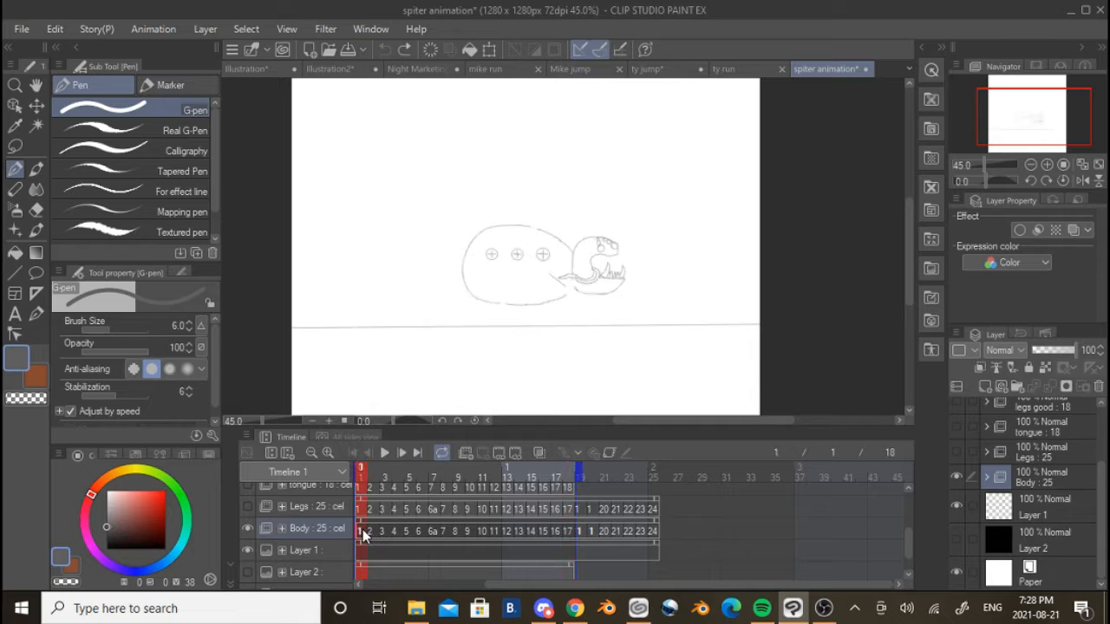
scroll(548, 227, up, 6)
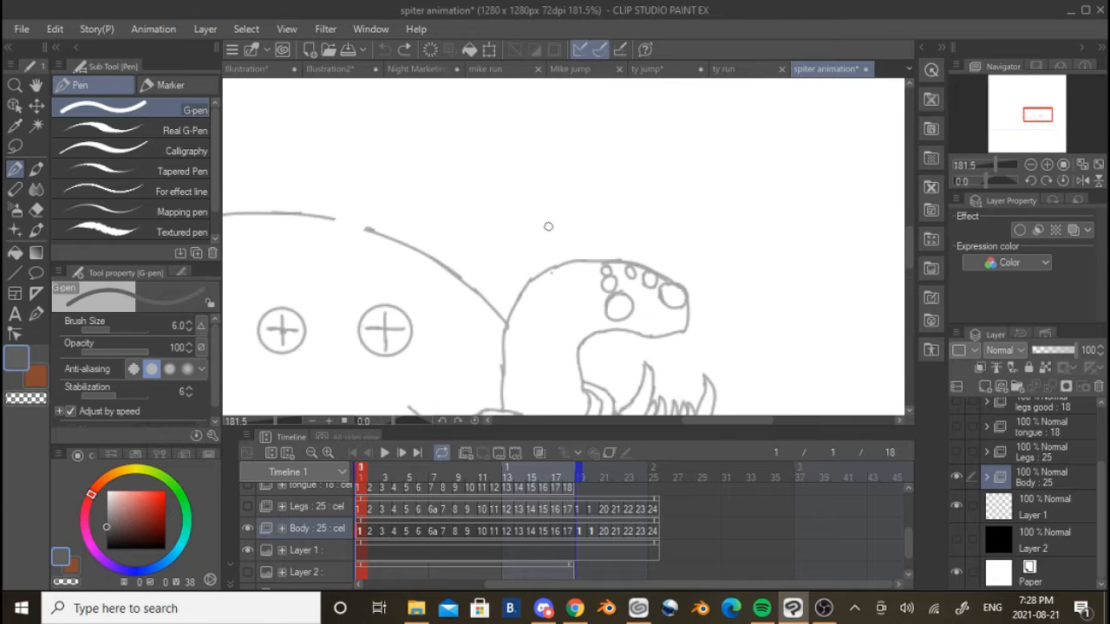
click(548, 453)
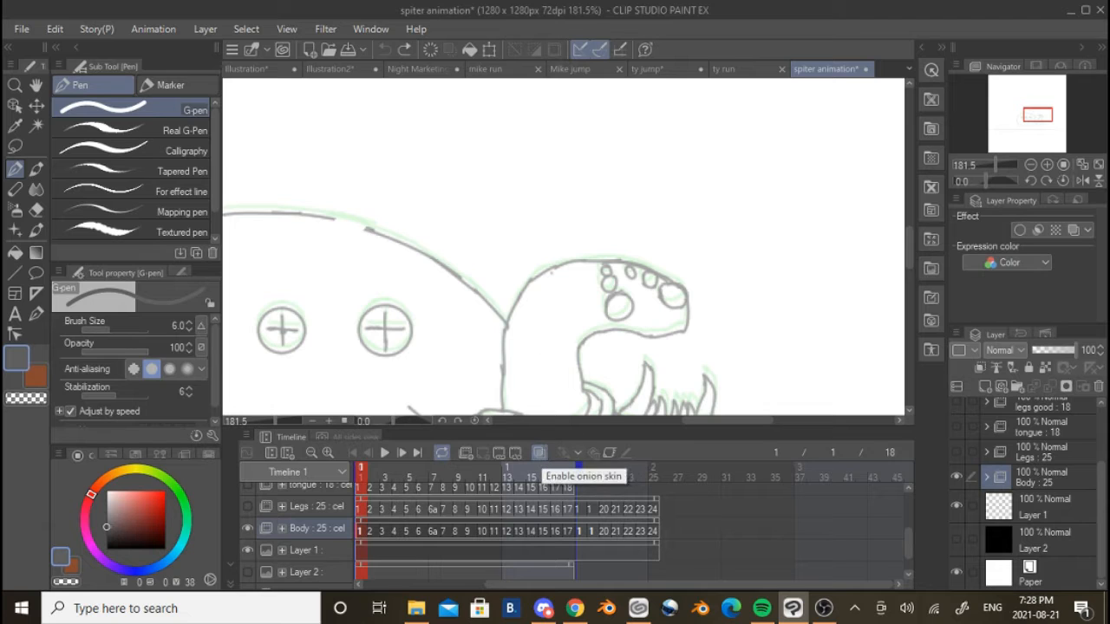
Sketch a small test oval above the head on Body frame 1 and trace over it on frame 2 using the onion skin
drag(570, 154, 579, 200)
drag(579, 130, 559, 198)
drag(576, 150, 564, 175)
click(372, 531)
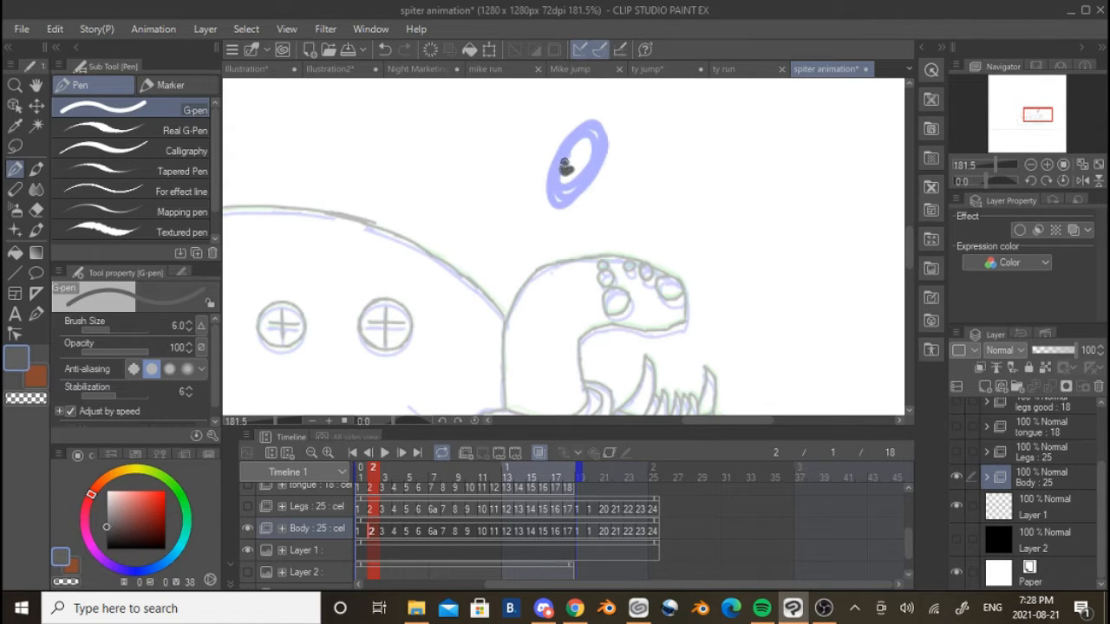
drag(593, 148, 572, 180)
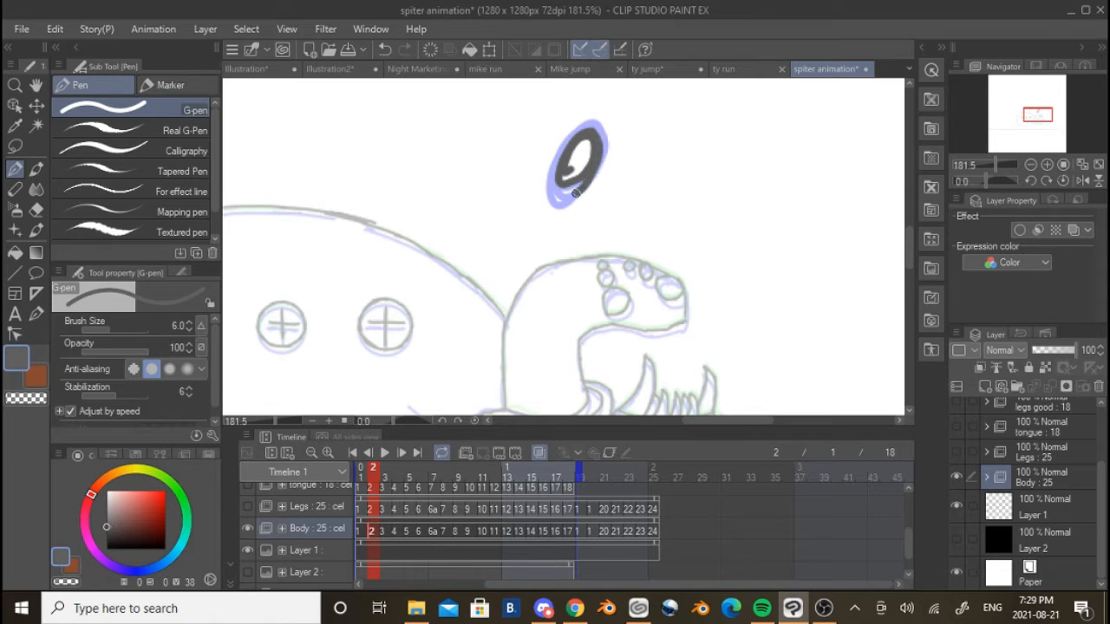
drag(563, 153, 551, 204)
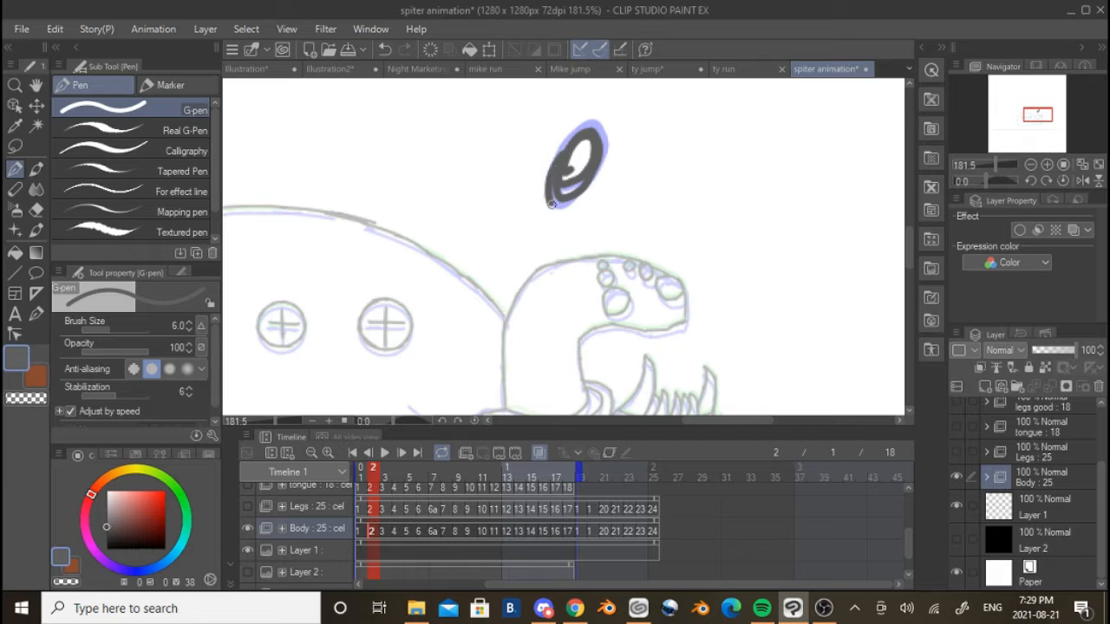
mouse_move(564, 146)
mouse_down()
mouse_move(595, 125)
mouse_move(606, 205)
mouse_up()
Undo the test oval strokes above the creature's head
scroll(604, 150, down, 8)
key(ctrl+z)
key(ctrl+z)
key(ctrl+z)
key(ctrl+z)
key(ctrl+z)
key(ctrl+z)
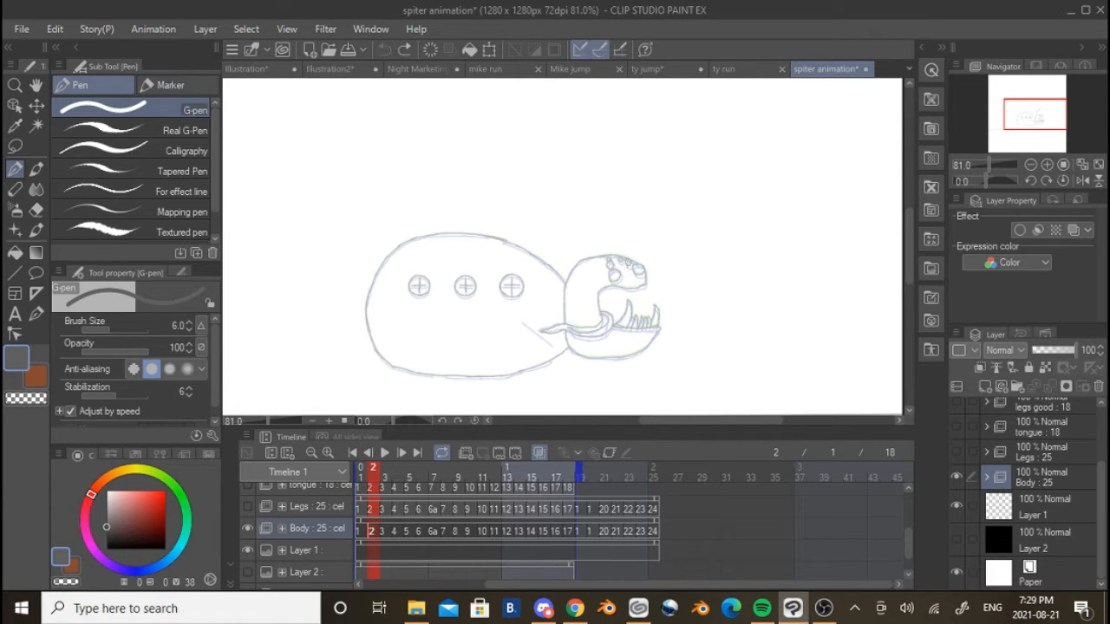
Select the first cel of the Legs folder, replay the body sketch briefly, and make the Legs folder visible
click(361, 509)
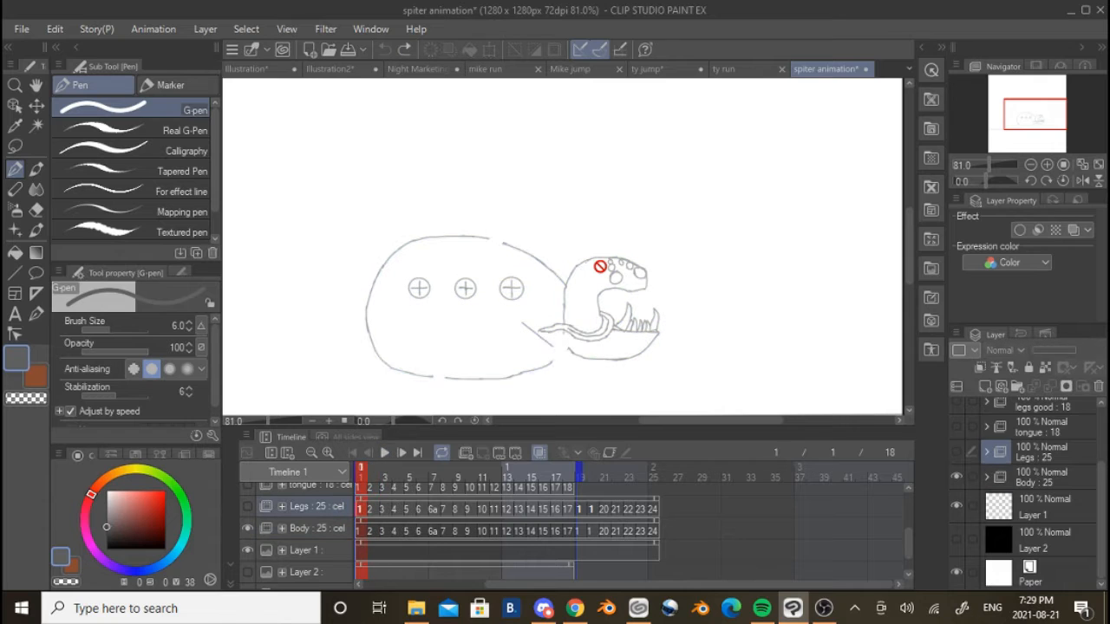
scroll(598, 265, up, 2)
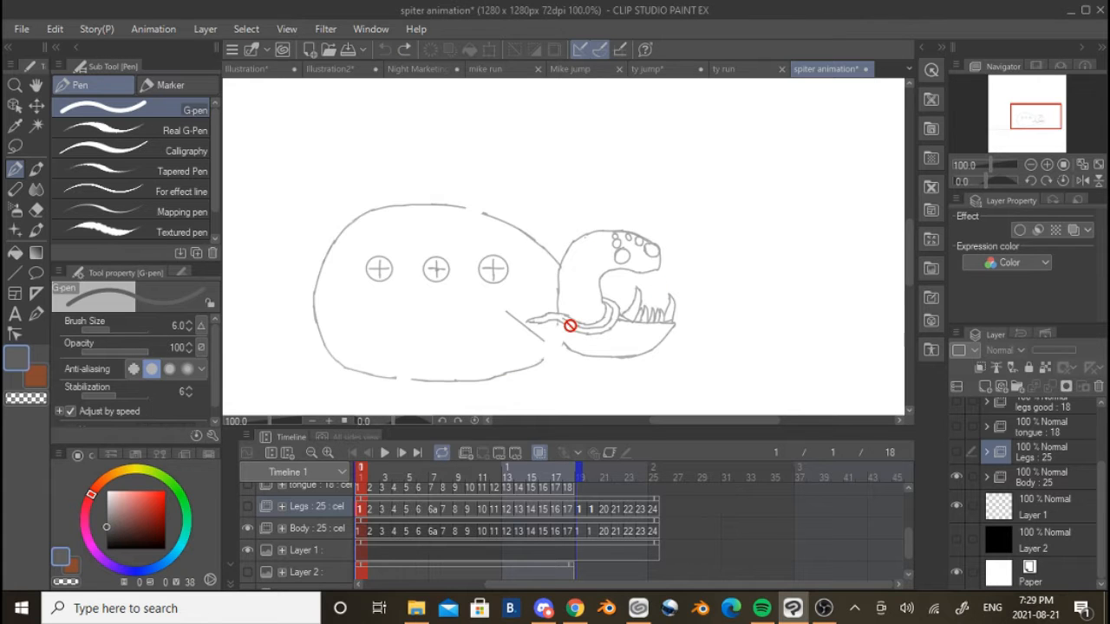
scroll(567, 321, up, 3)
click(384, 453)
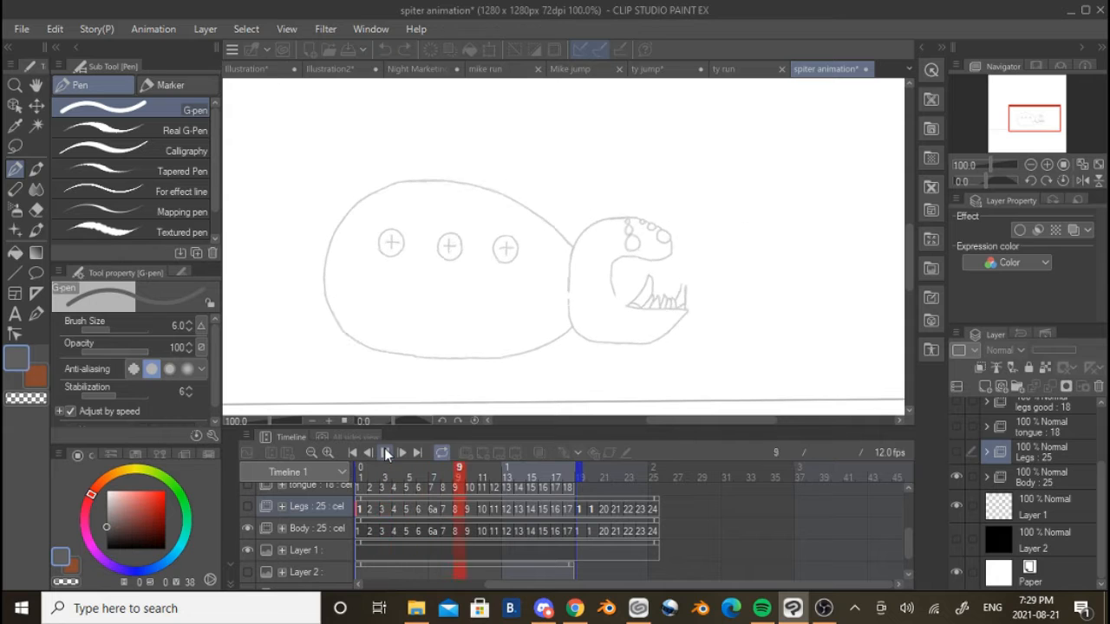
click(385, 453)
click(246, 509)
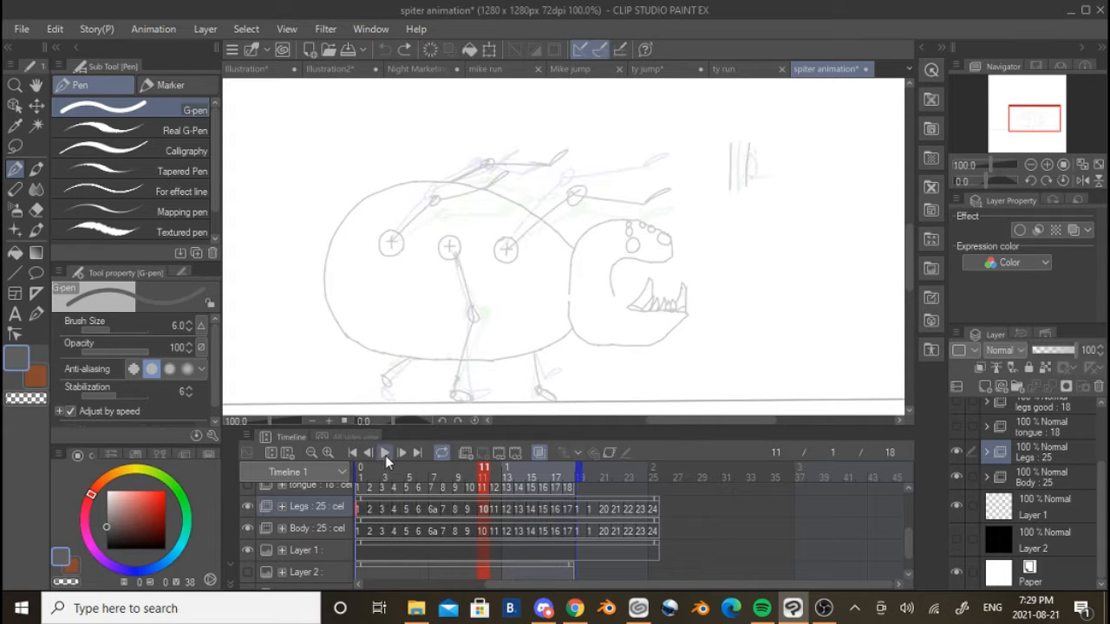
Play the rough Legs sketch together with the body, examine the leg movement, and stop the playback
click(385, 453)
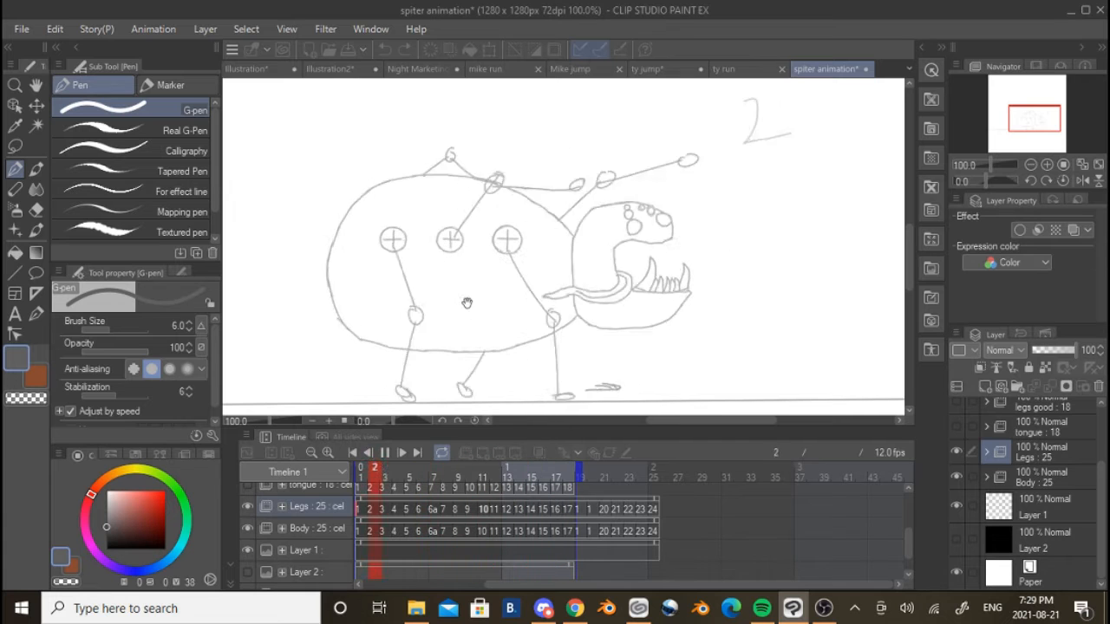
scroll(425, 260, up, 2)
scroll(428, 268, down, 2)
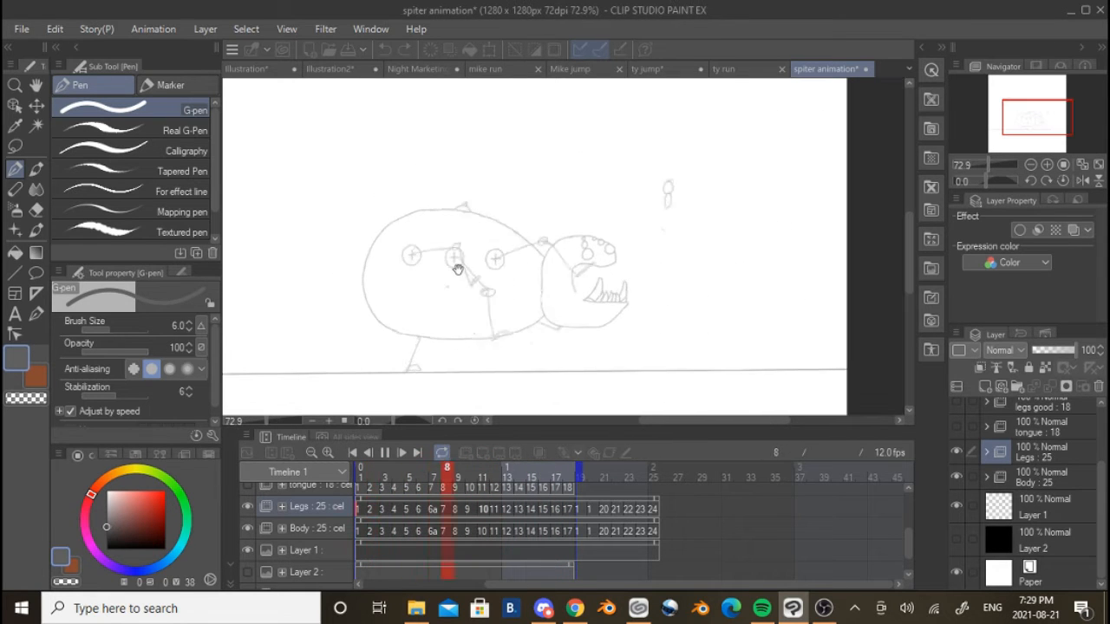
scroll(452, 283, up, 1)
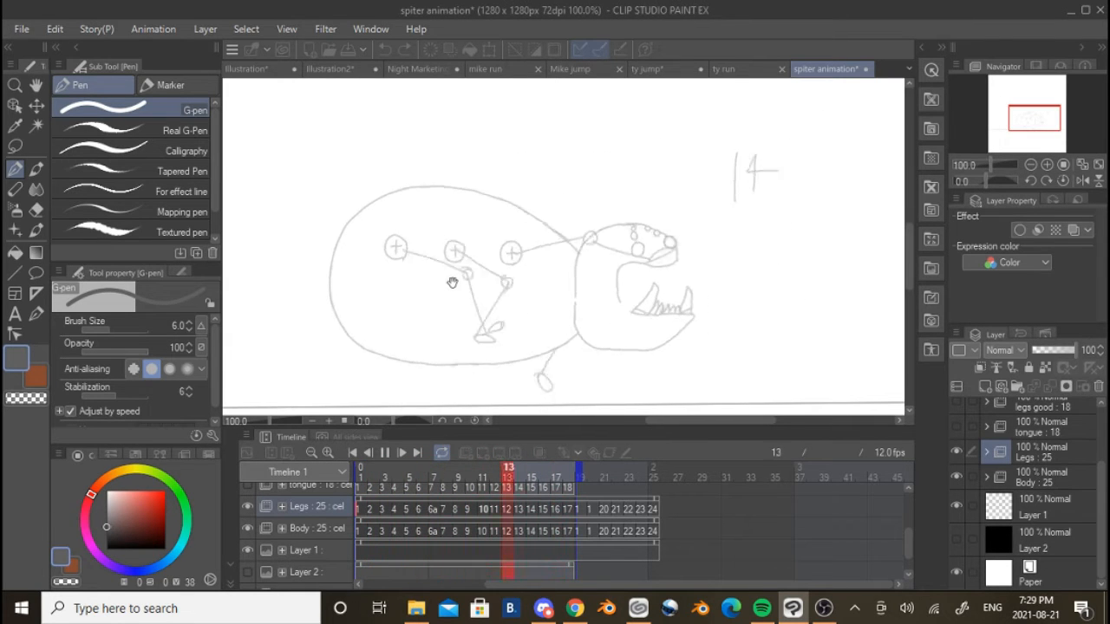
scroll(471, 287, up, 1)
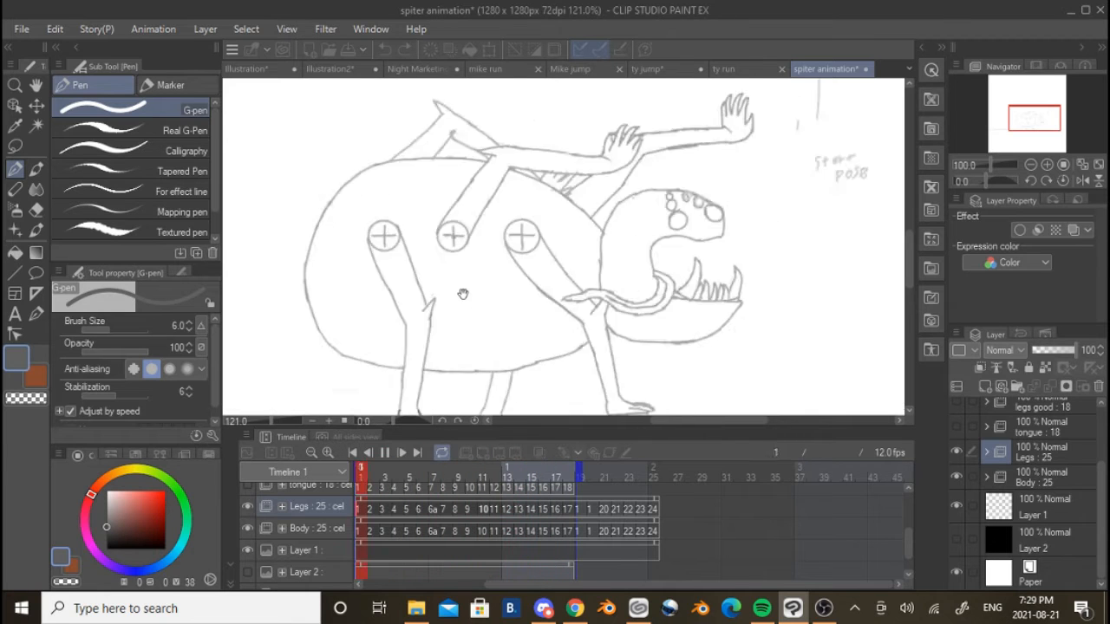
click(385, 452)
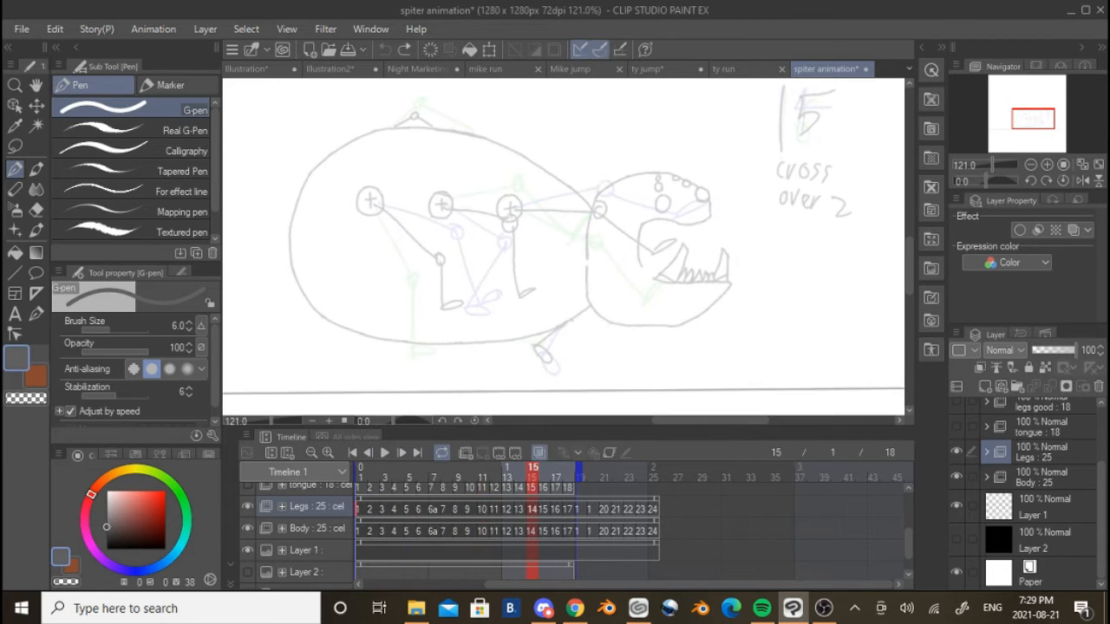
Show the tongue folder and play the animation with the body, legs and tongue sketches
scroll(312, 512, up, 1)
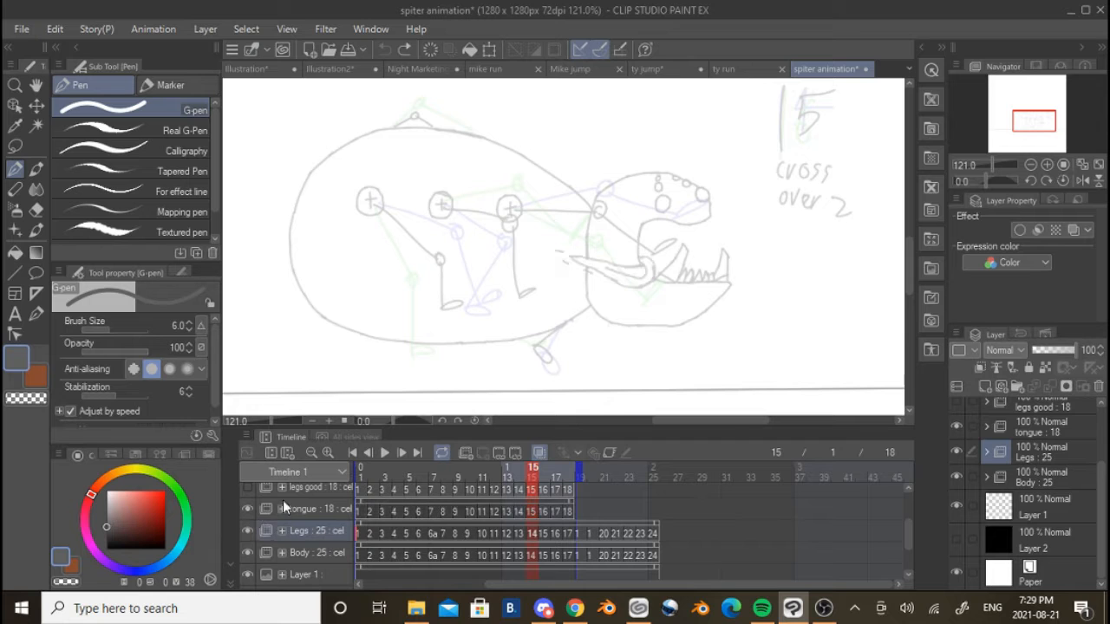
click(389, 456)
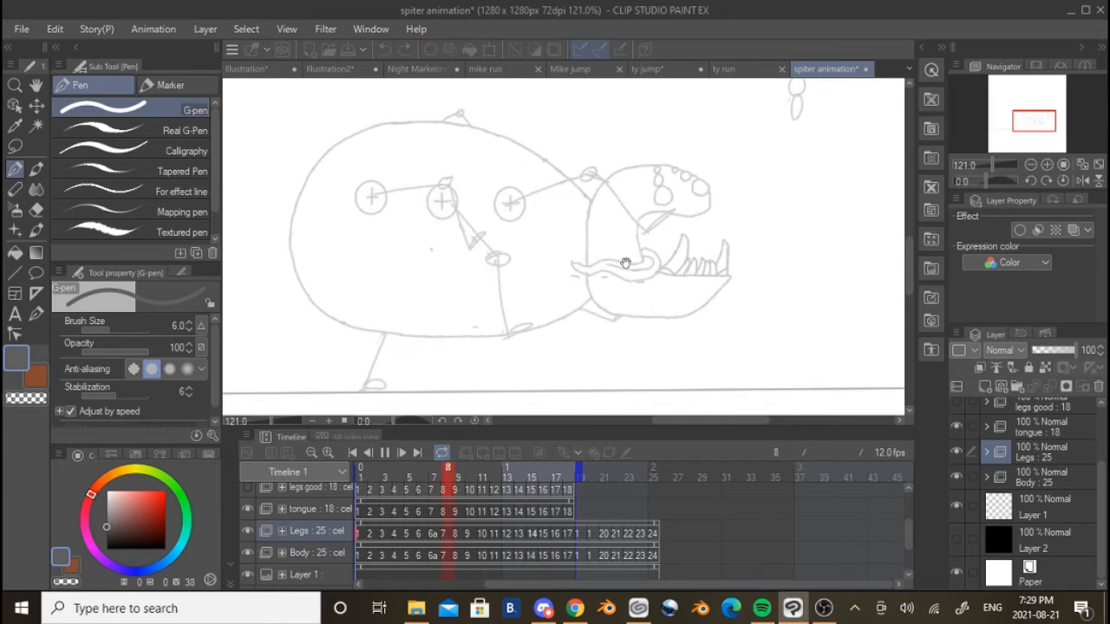
scroll(645, 312, up, 1)
scroll(644, 312, down, 3)
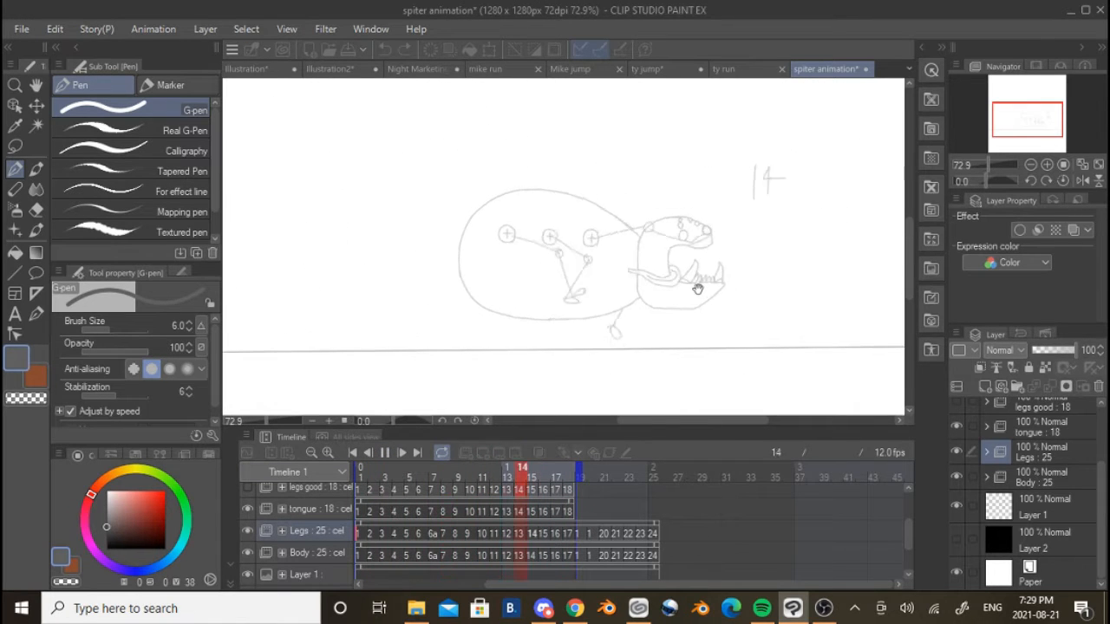
scroll(641, 278, up, 4)
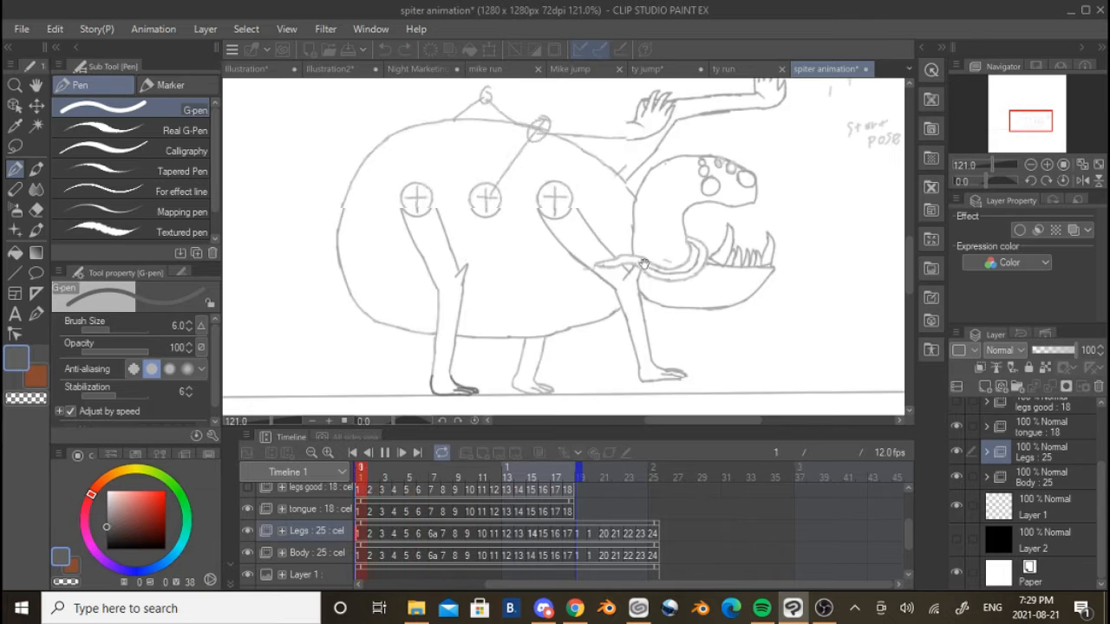
Examine the tongue's motion up close and within the whole creature during playback, and stop the playback
scroll(654, 285, up, 1)
scroll(656, 287, up, 5)
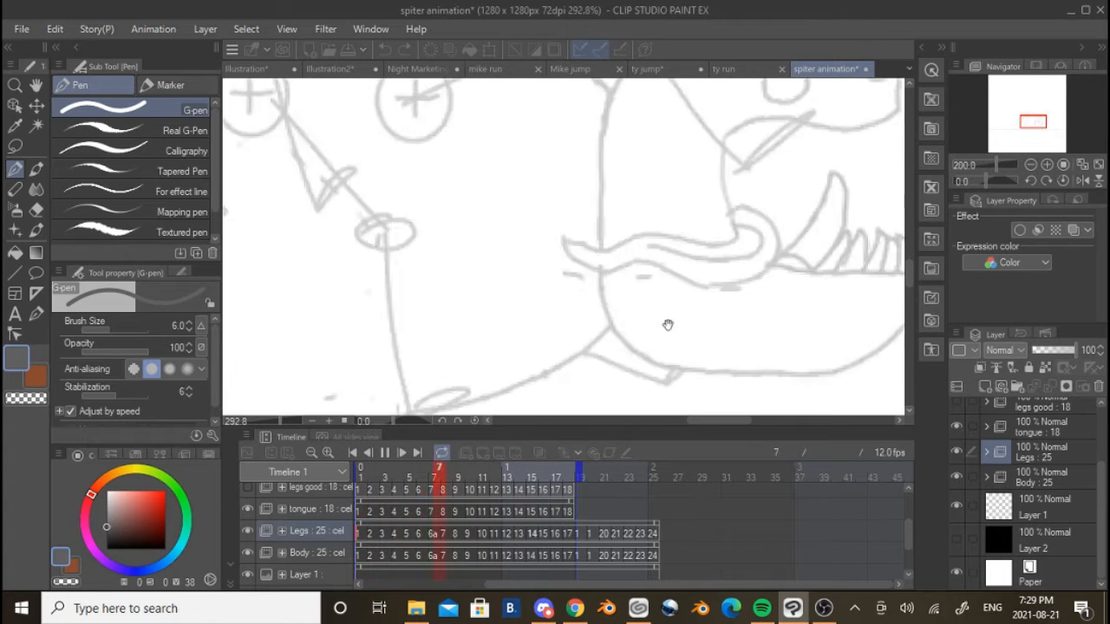
drag(752, 338, 718, 296)
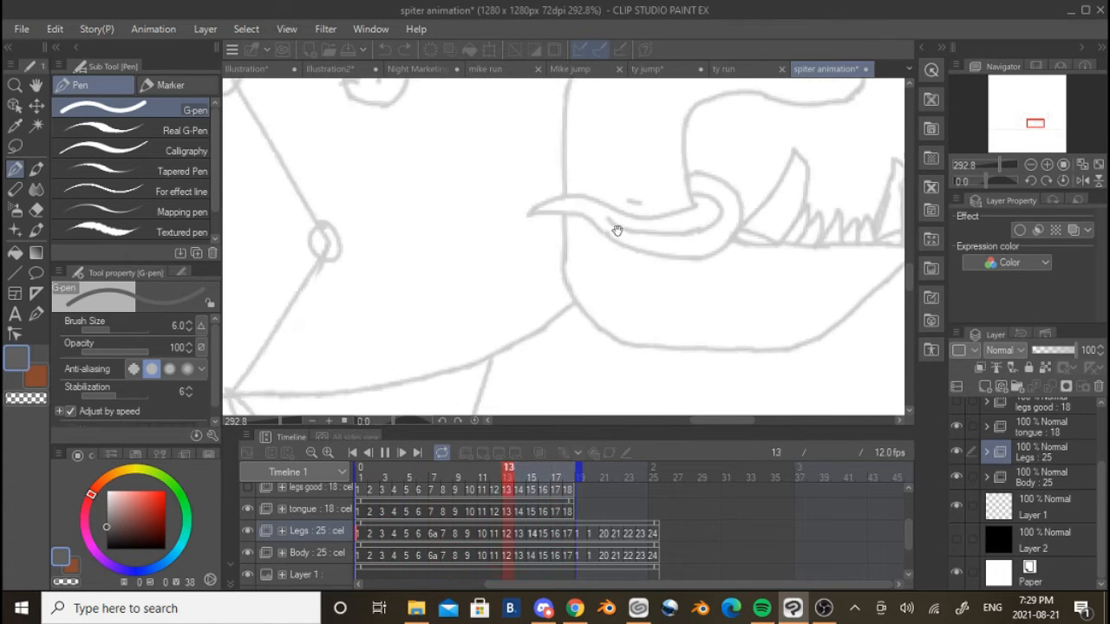
scroll(583, 288, up, 2)
drag(583, 288, 620, 231)
scroll(620, 231, down, 8)
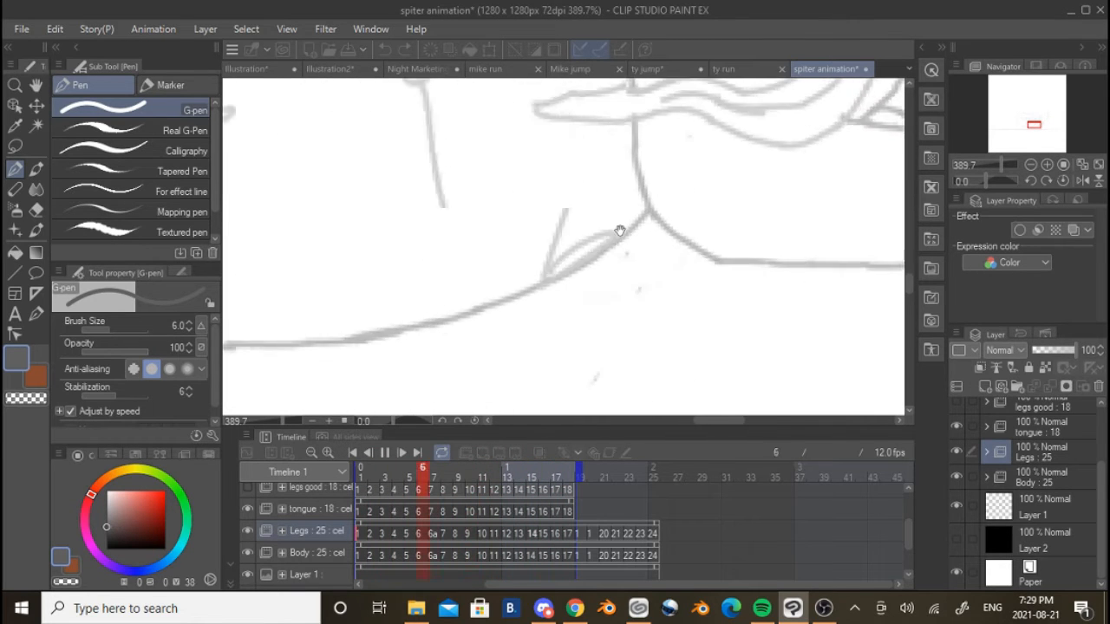
scroll(644, 291, down, 1)
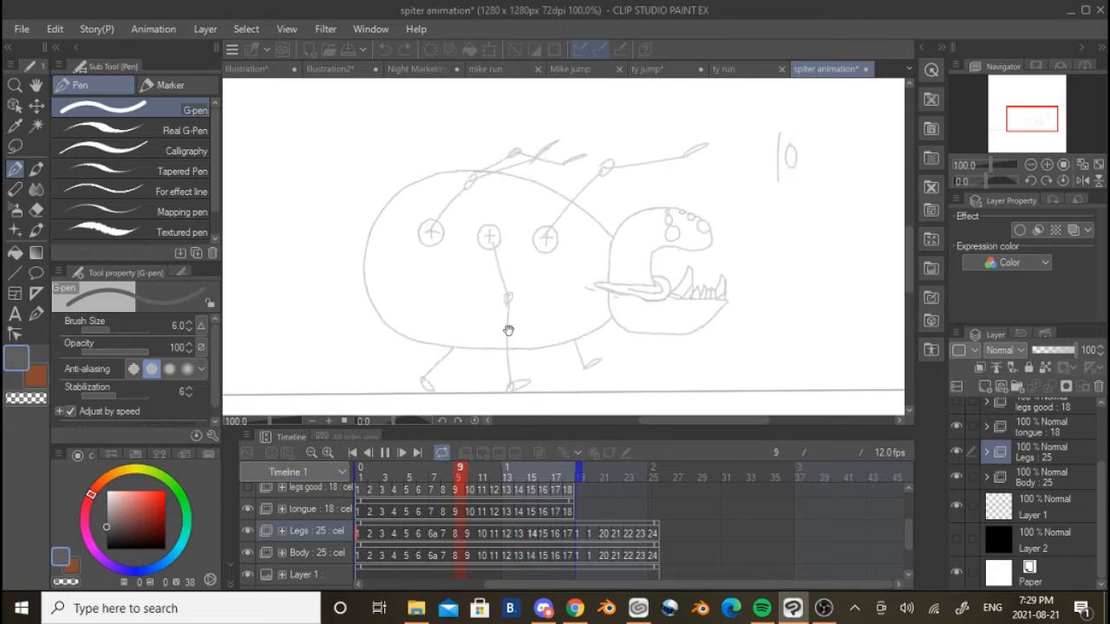
scroll(513, 289, up, 1)
scroll(514, 289, down, 2)
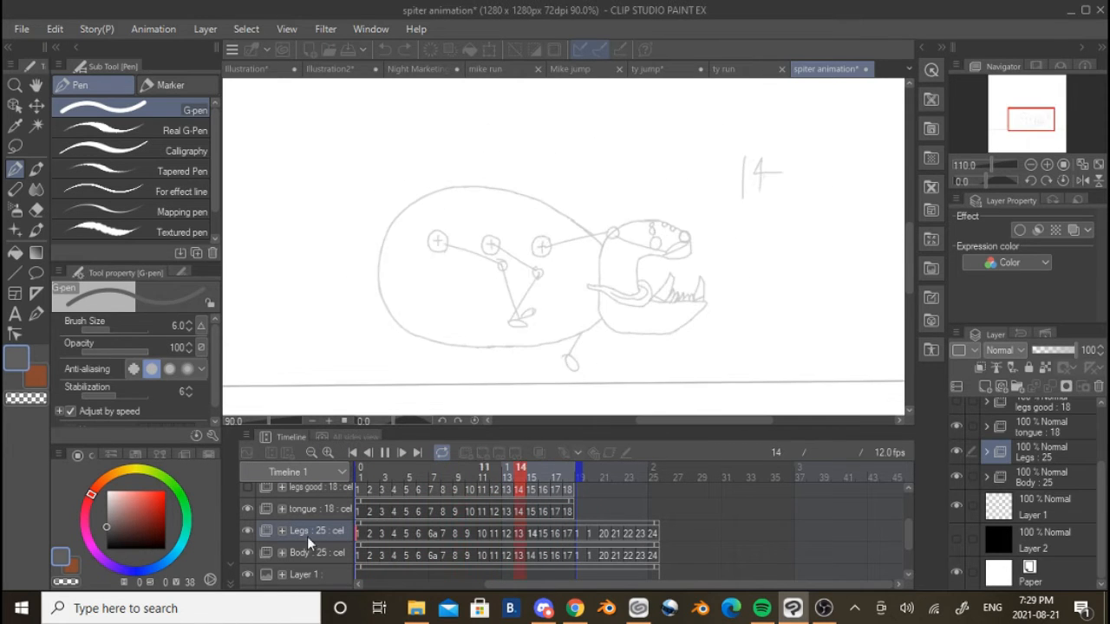
scroll(327, 513, up, 1)
click(387, 451)
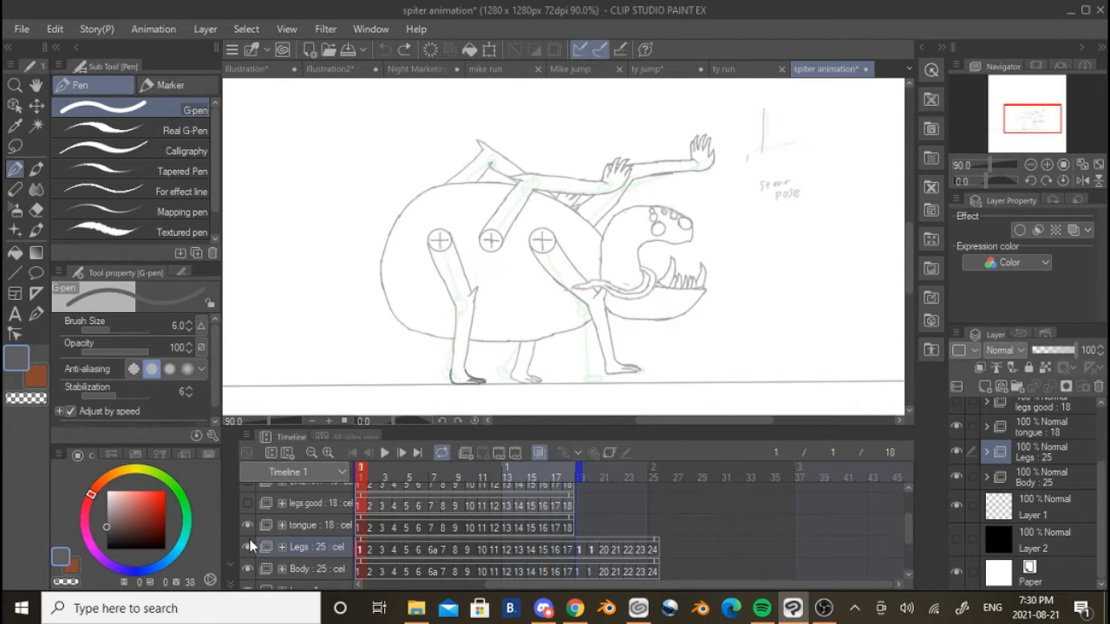
Show the legs good folder and play the animation with the more detailed leg sketches
scroll(265, 520, up, 2)
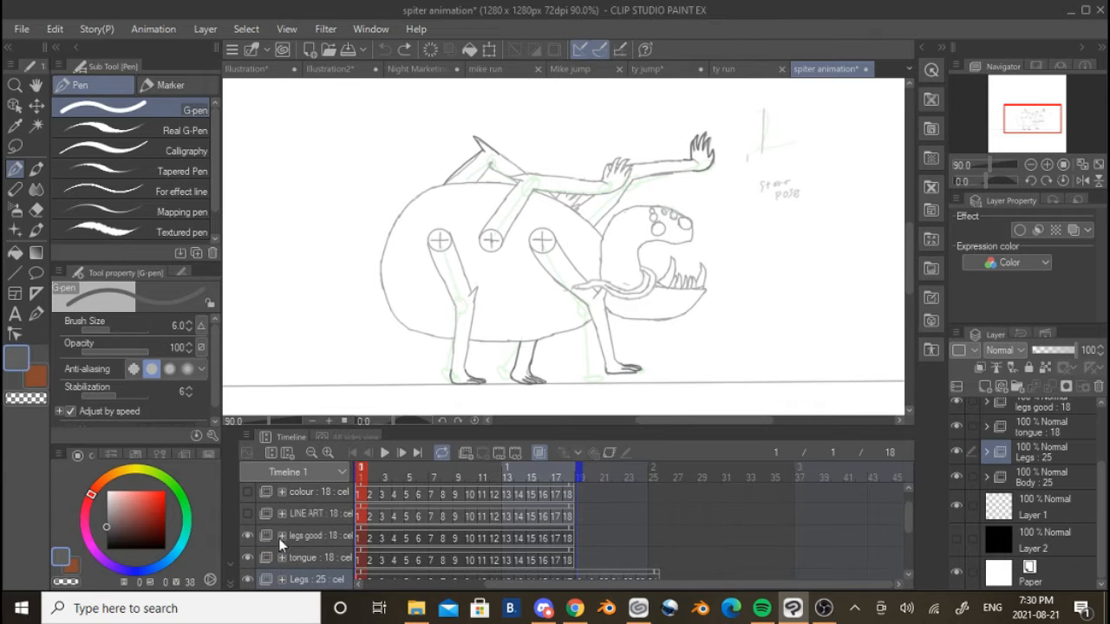
click(387, 452)
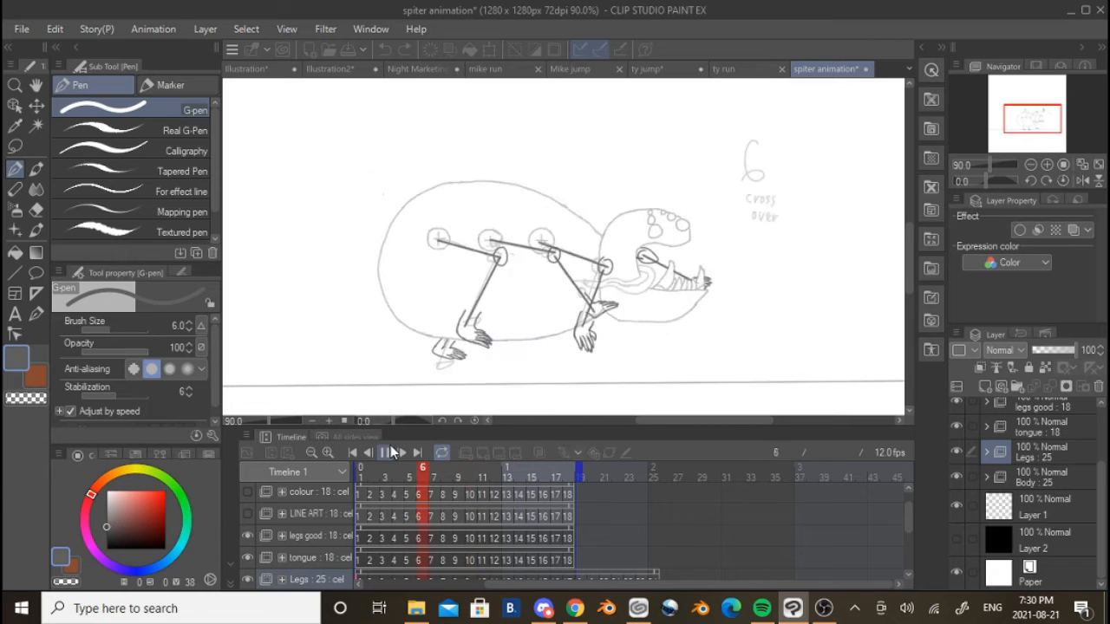
Stop the playback, show the LINE ART folder, and play the animation with the inked legs over the sketches
click(388, 451)
click(248, 513)
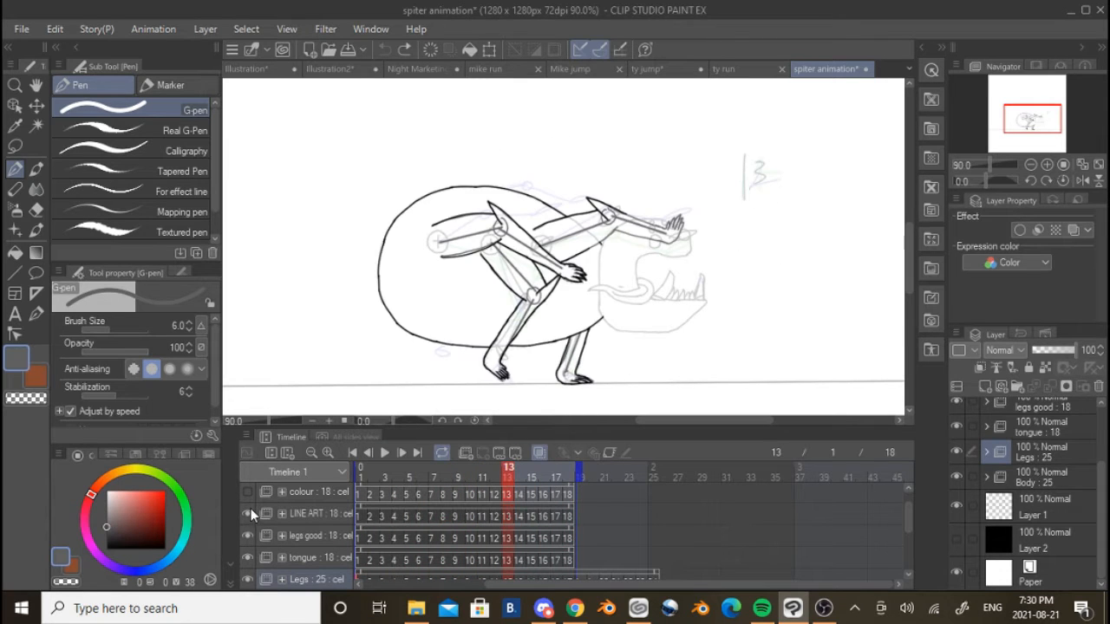
scroll(270, 525, up, 1)
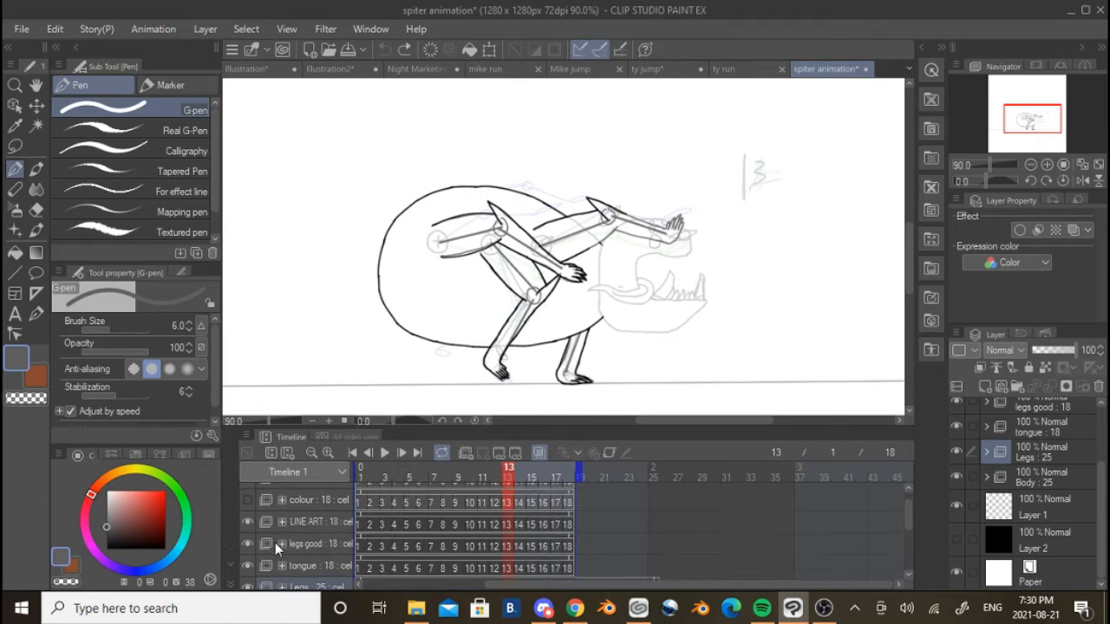
click(387, 453)
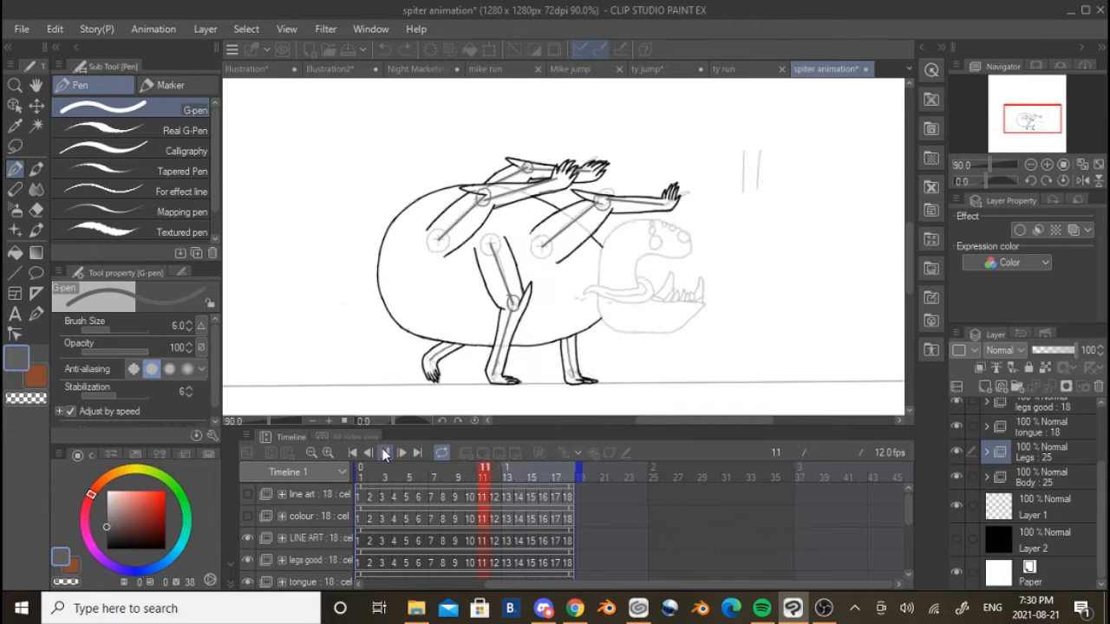
click(386, 453)
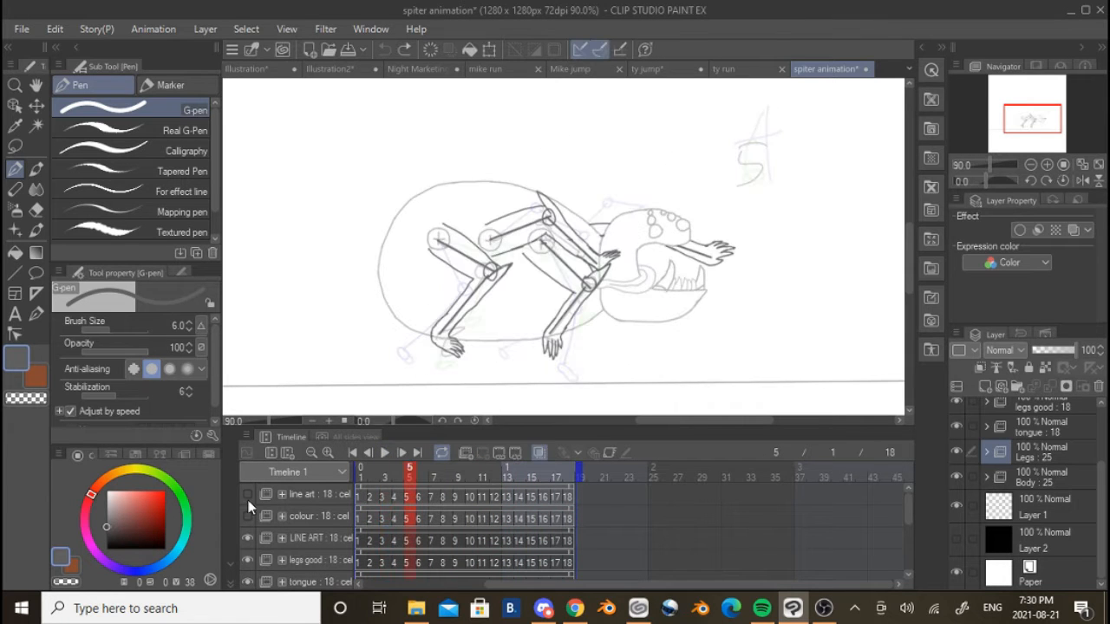
Show the line art folder for the body and head, and hide the Body, Legs, tongue and legs good sketch folders
click(249, 496)
scroll(254, 516, down, 5)
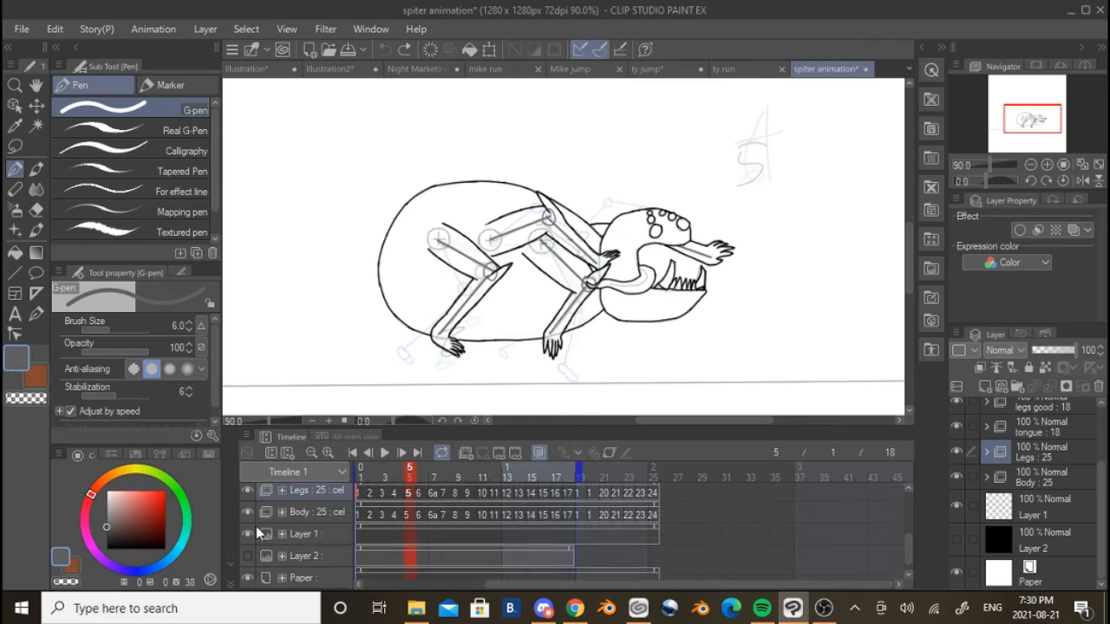
click(249, 532)
click(249, 534)
click(250, 514)
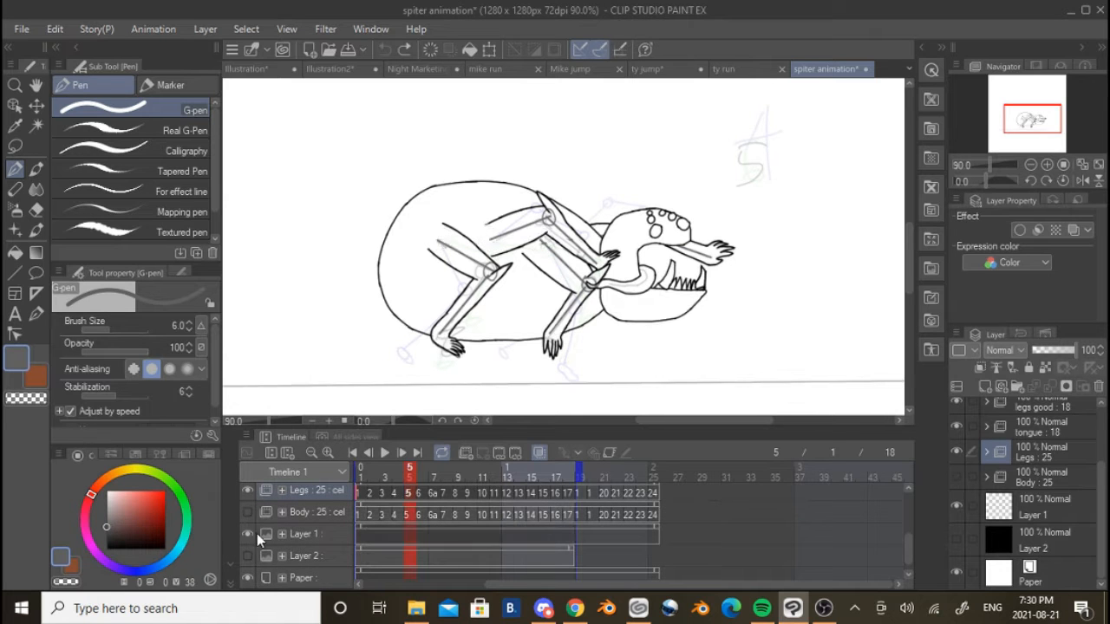
scroll(254, 519, up, 1)
click(248, 516)
scroll(254, 516, up, 2)
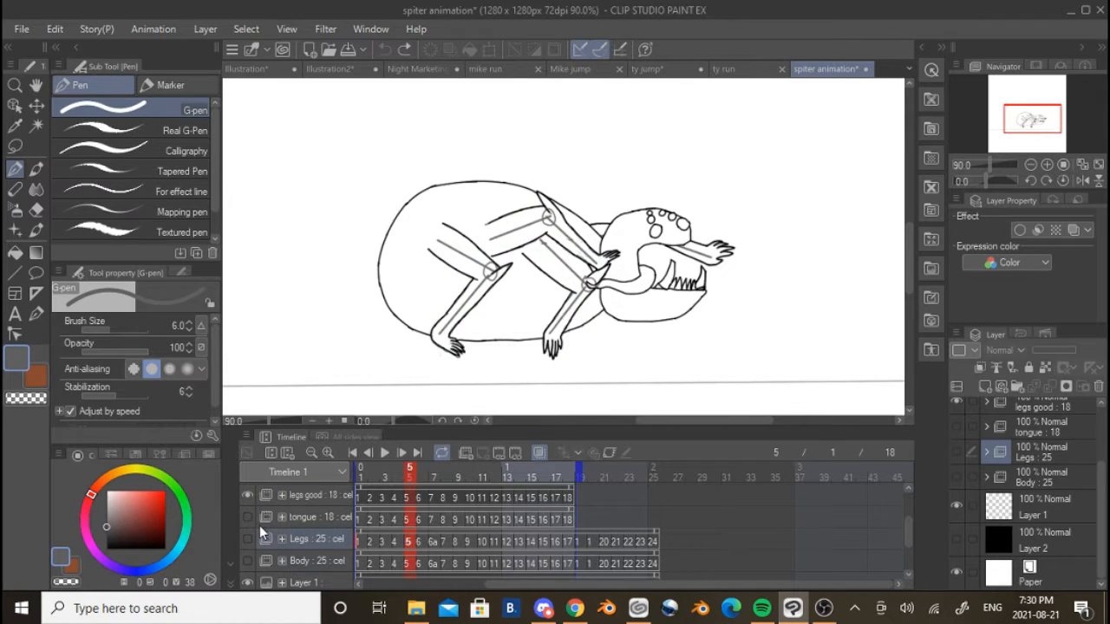
click(249, 519)
scroll(286, 529, up, 2)
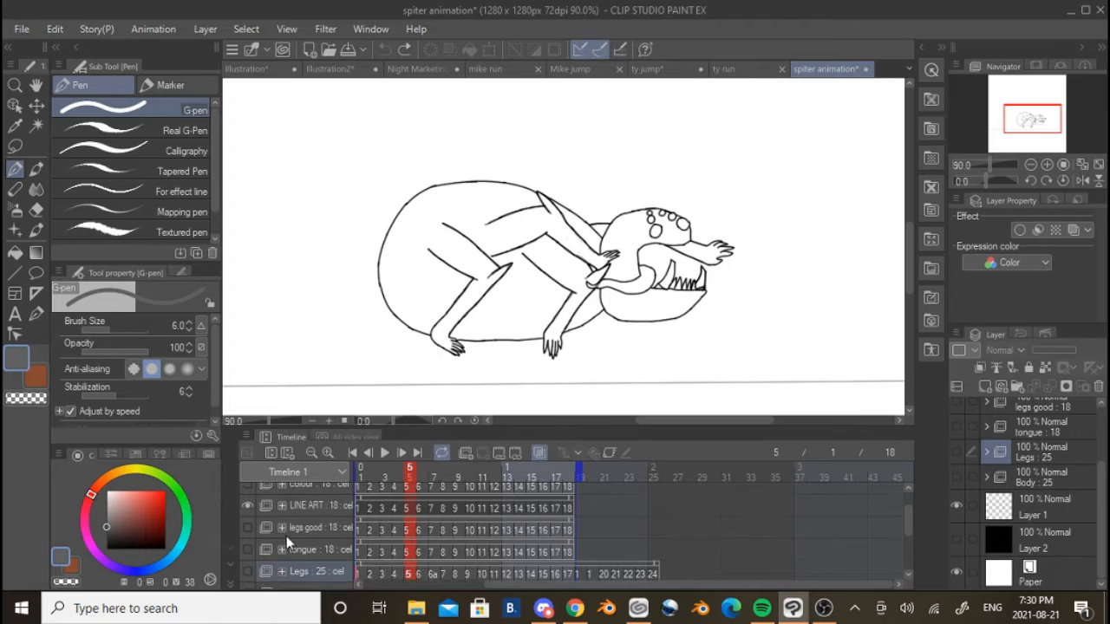
Play the line art animation without the sketches, and examine frames 11 and 1 up close
click(384, 452)
click(385, 455)
scroll(656, 294, up, 9)
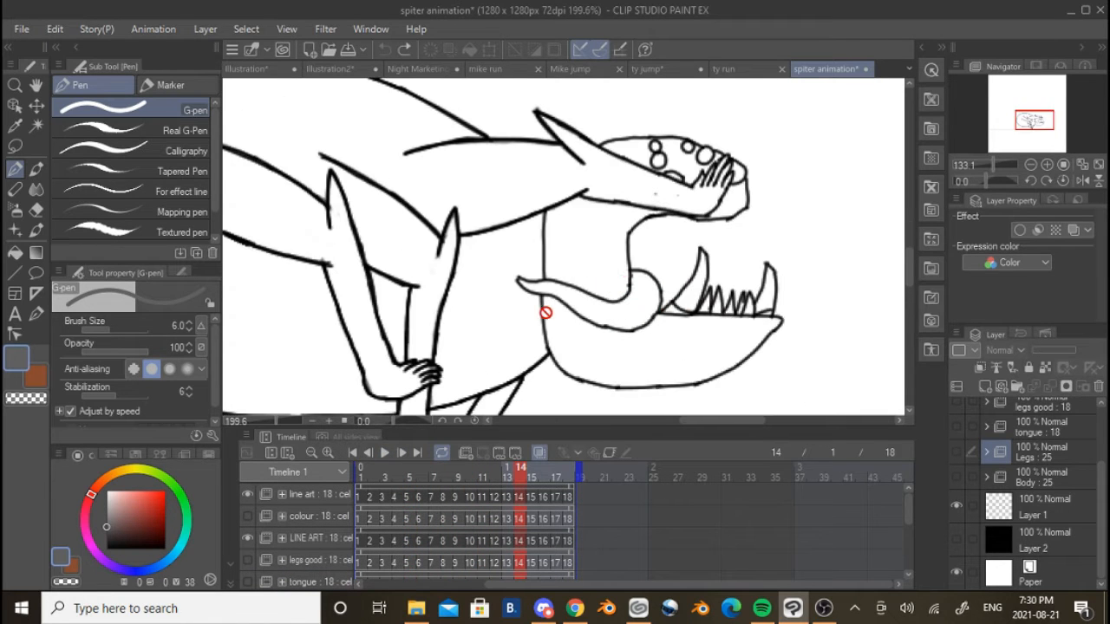
click(480, 495)
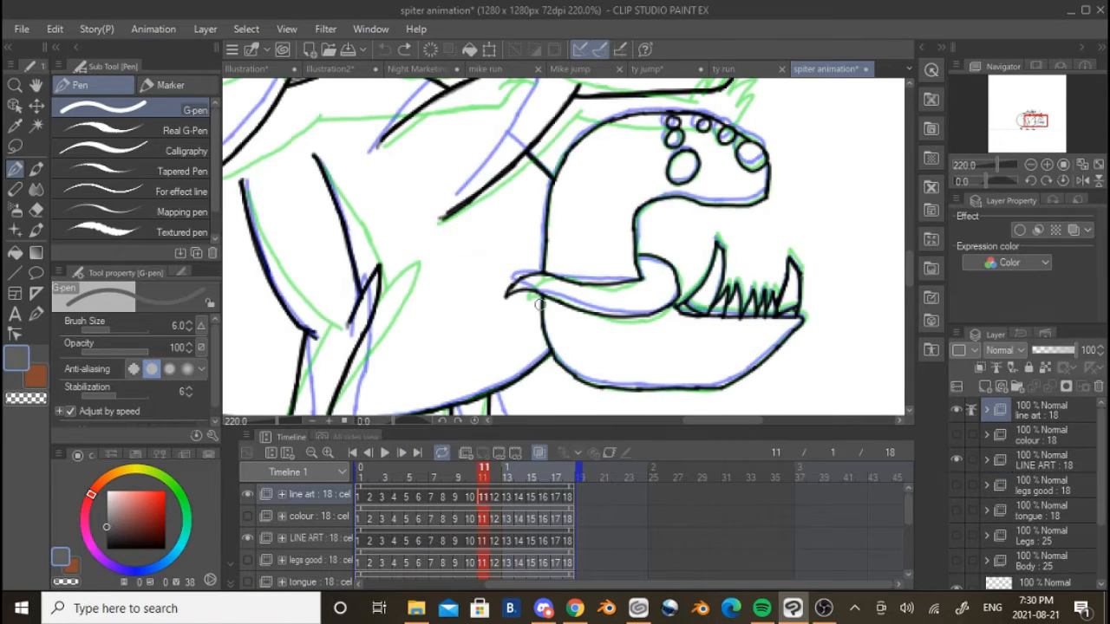
click(360, 497)
scroll(506, 395, down, 3)
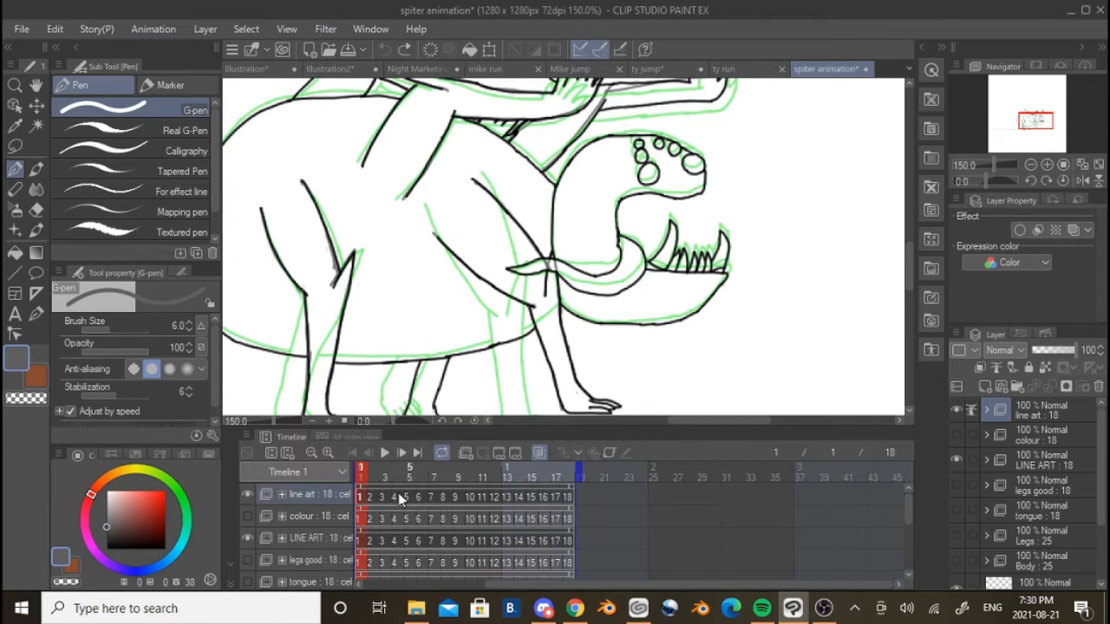
Go to frame 2, expand the line art folder, and hide its cel 2 to isolate the other line work
click(374, 497)
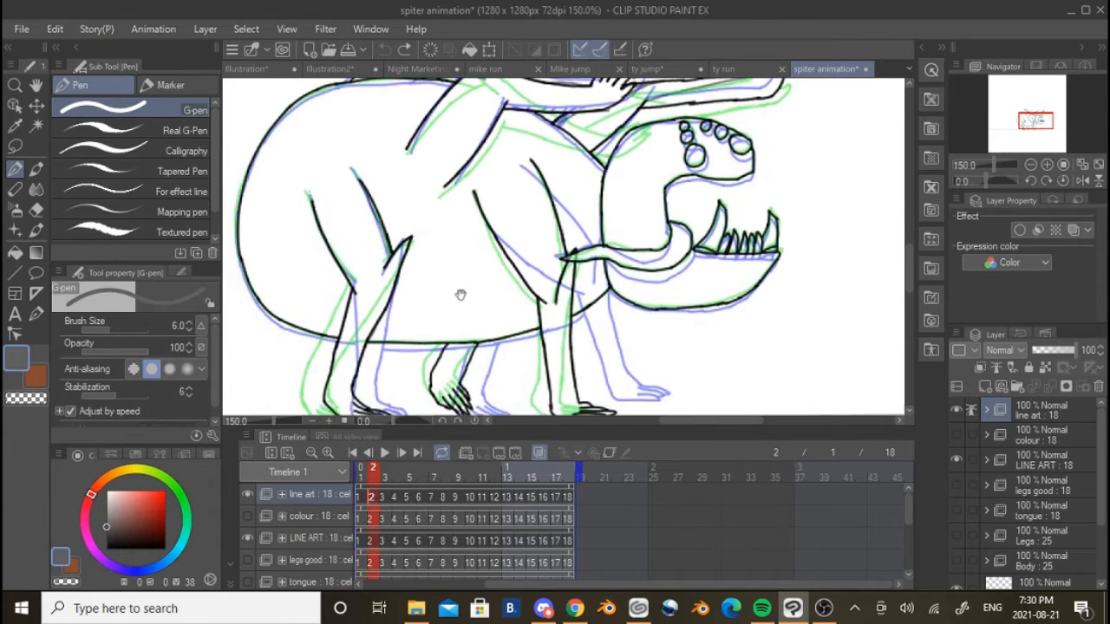
right_click(374, 493)
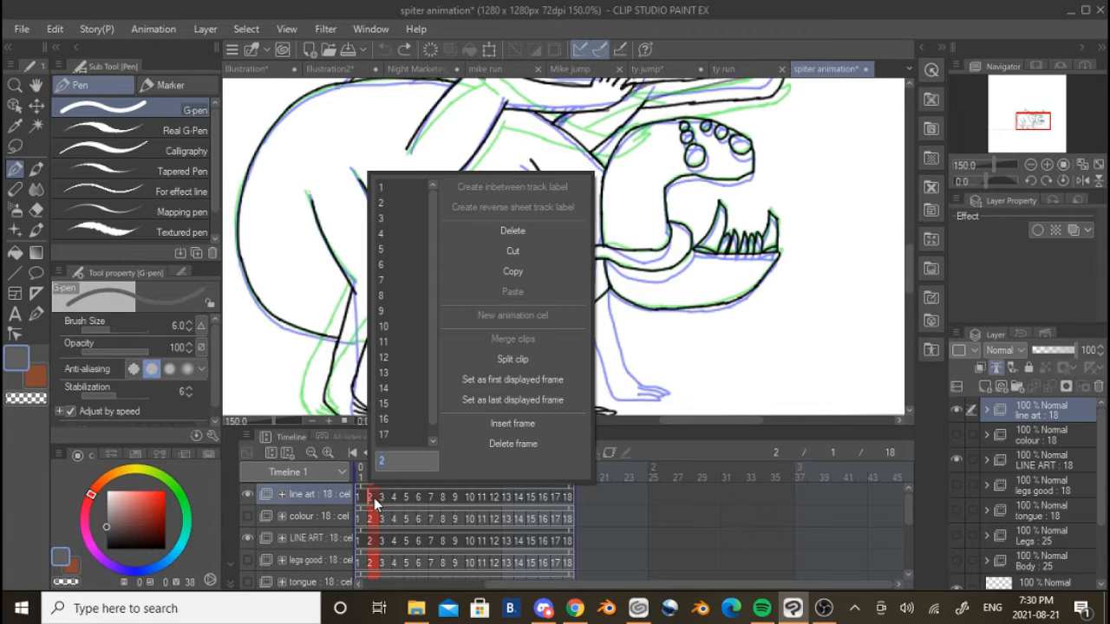
click(373, 498)
click(986, 410)
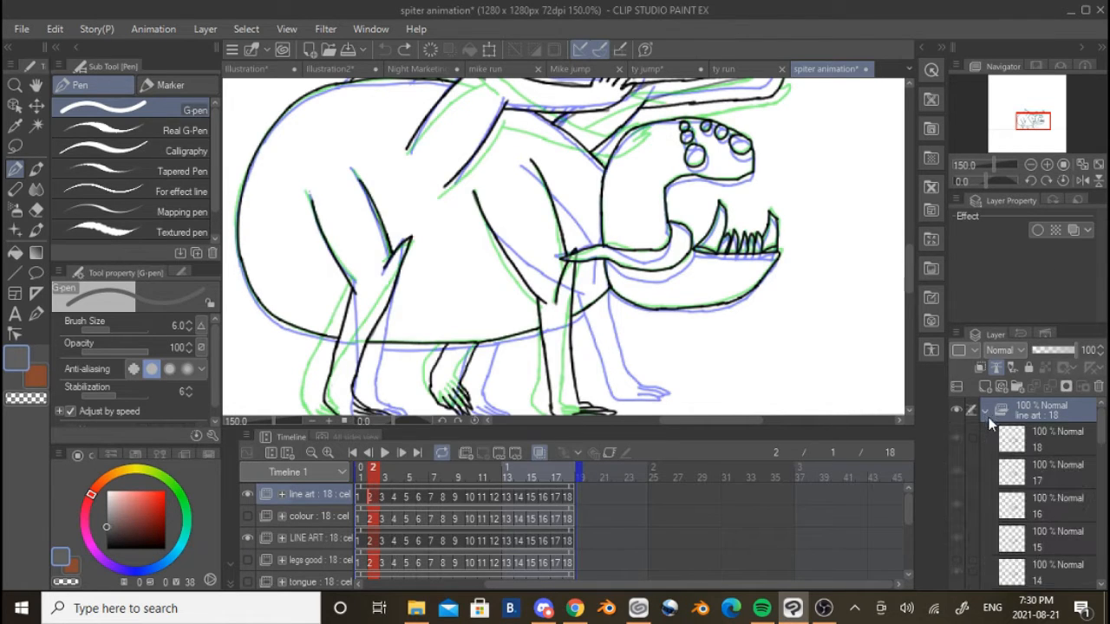
scroll(986, 447, down, 10)
scroll(984, 447, down, 3)
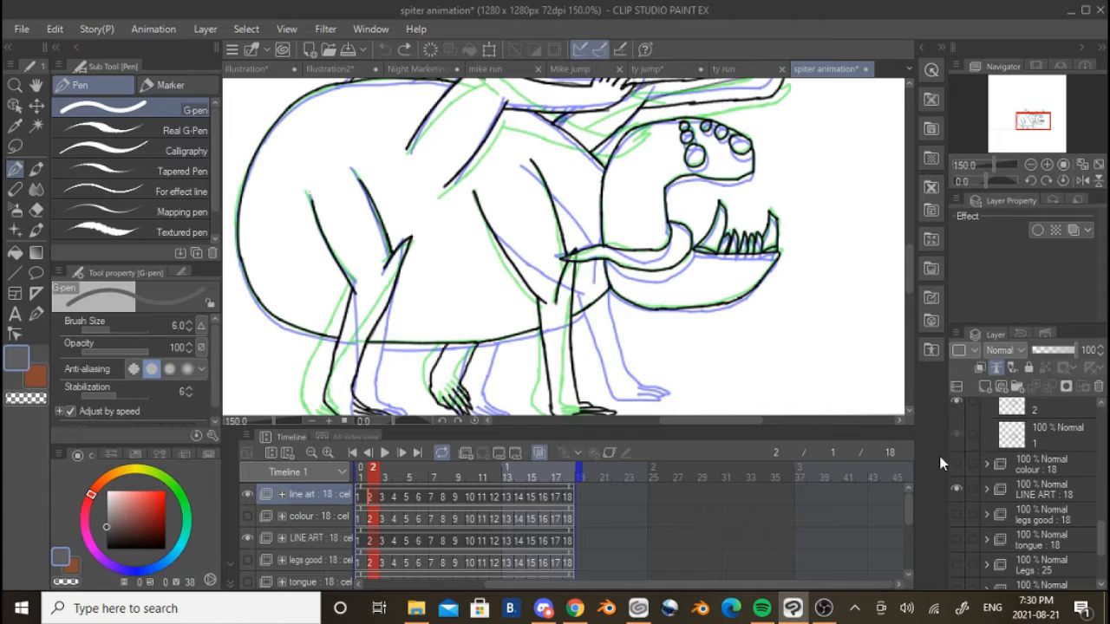
click(956, 402)
scroll(798, 367, up, 2)
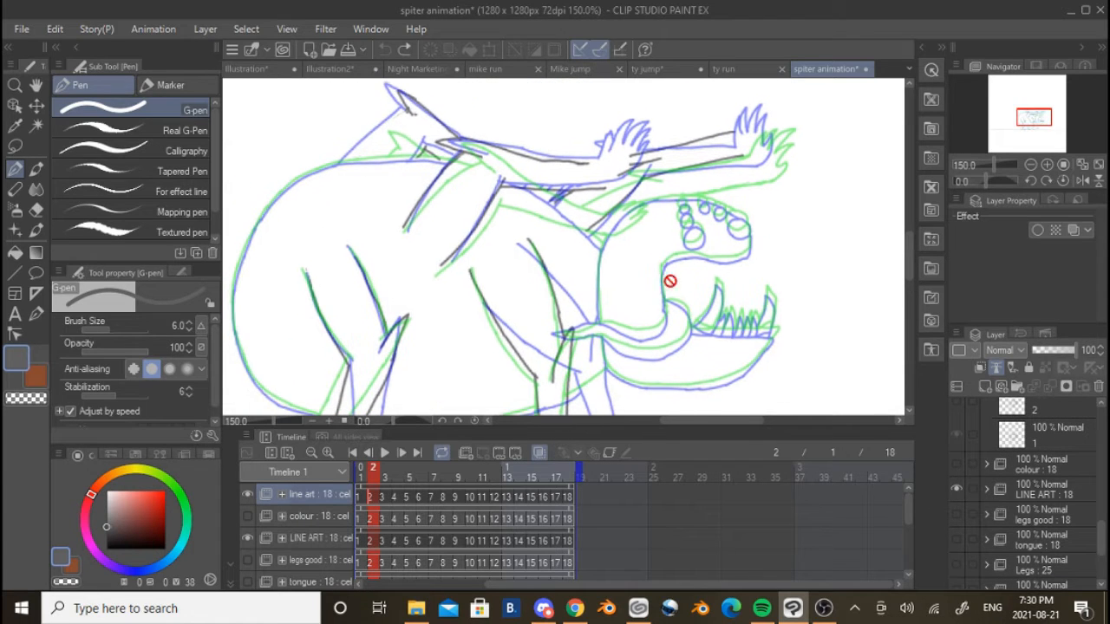
Hide cel 3 of the line art folder and reselect cel 2
scroll(1023, 427, up, 1)
click(1004, 414)
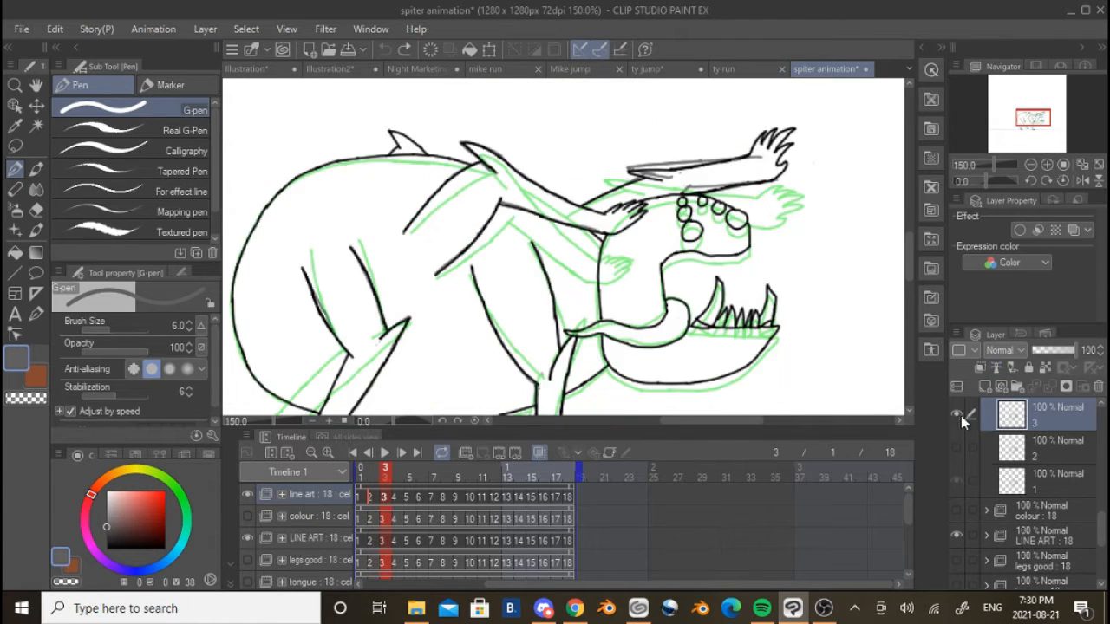
click(956, 413)
click(1008, 449)
Examine the LINE ART strokes on frame 2 together with the legs good sketch, and make cel 2 of the line art folder visible again
scroll(622, 302, down, 1)
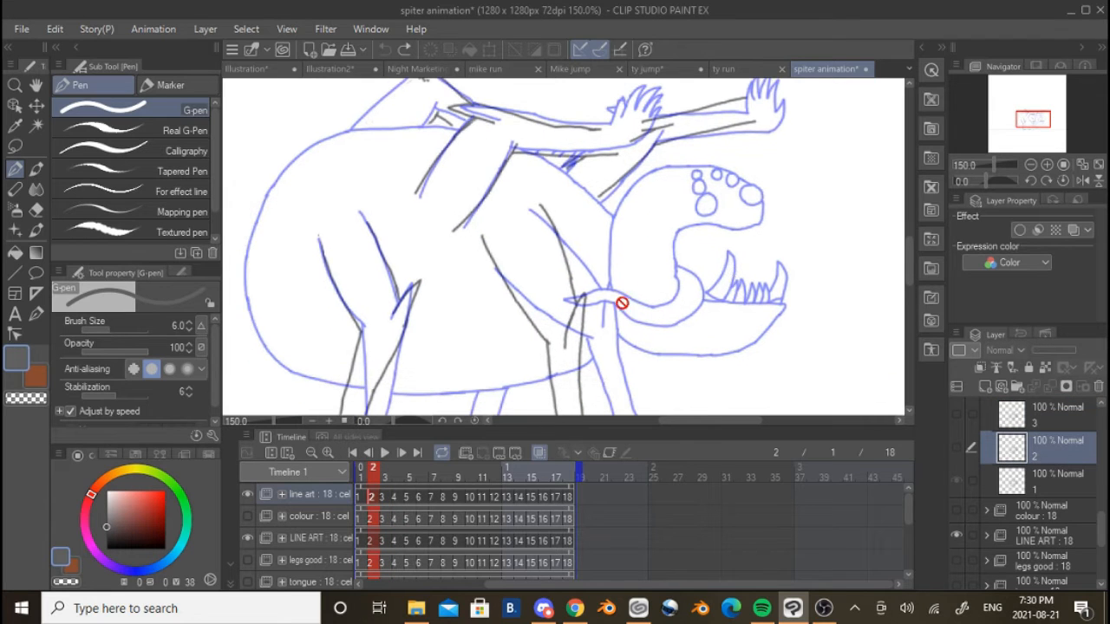
drag(624, 318, 651, 273)
scroll(639, 296, up, 2)
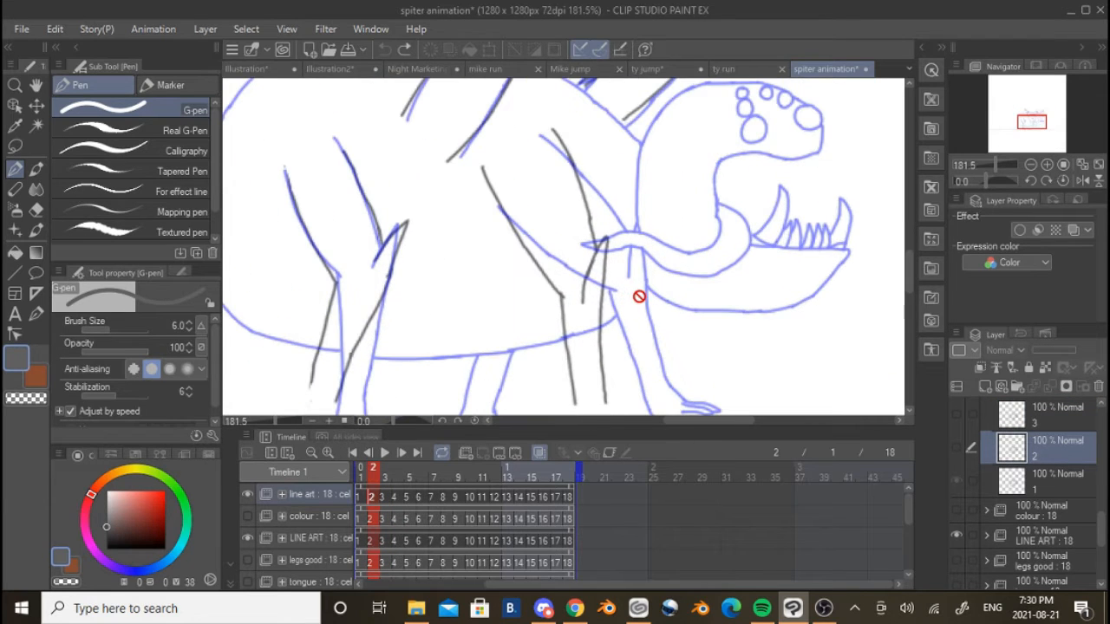
scroll(692, 189, down, 5)
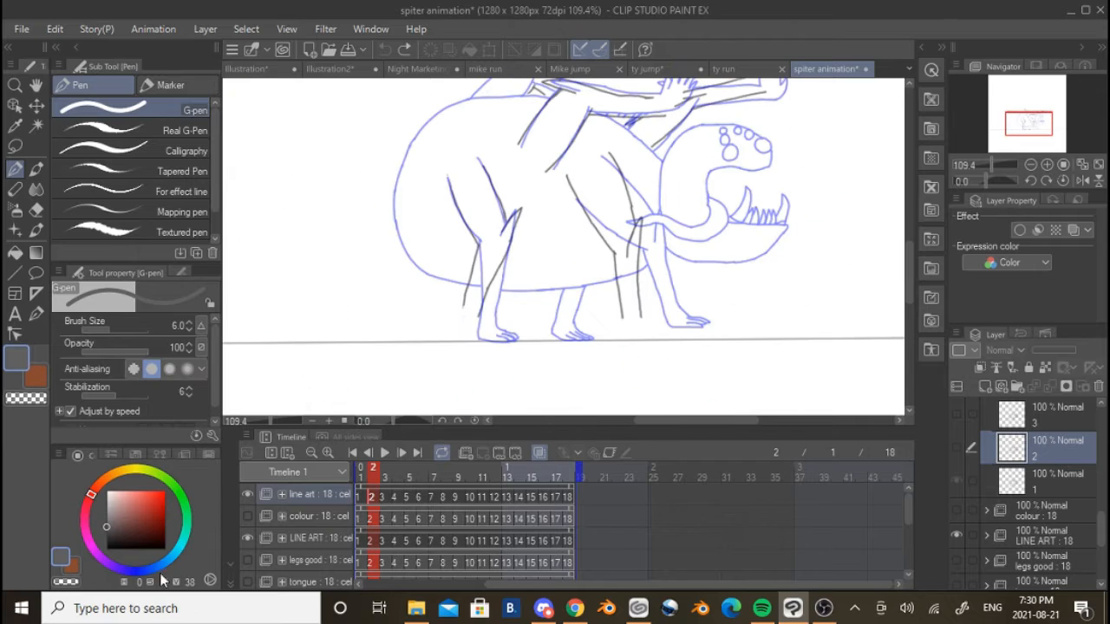
click(247, 560)
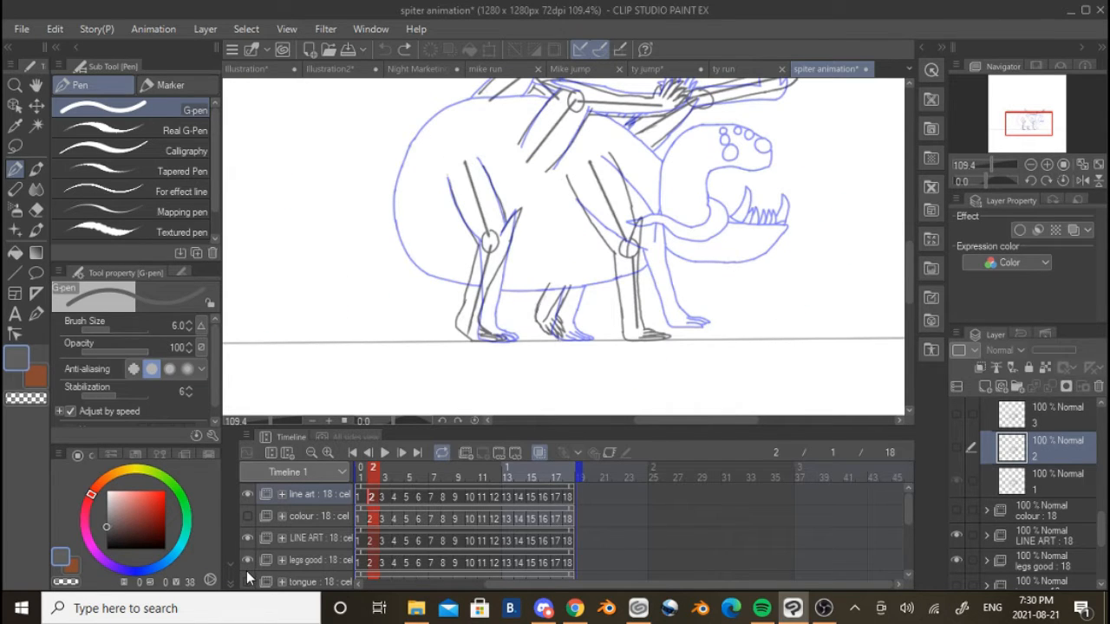
scroll(656, 252, up, 3)
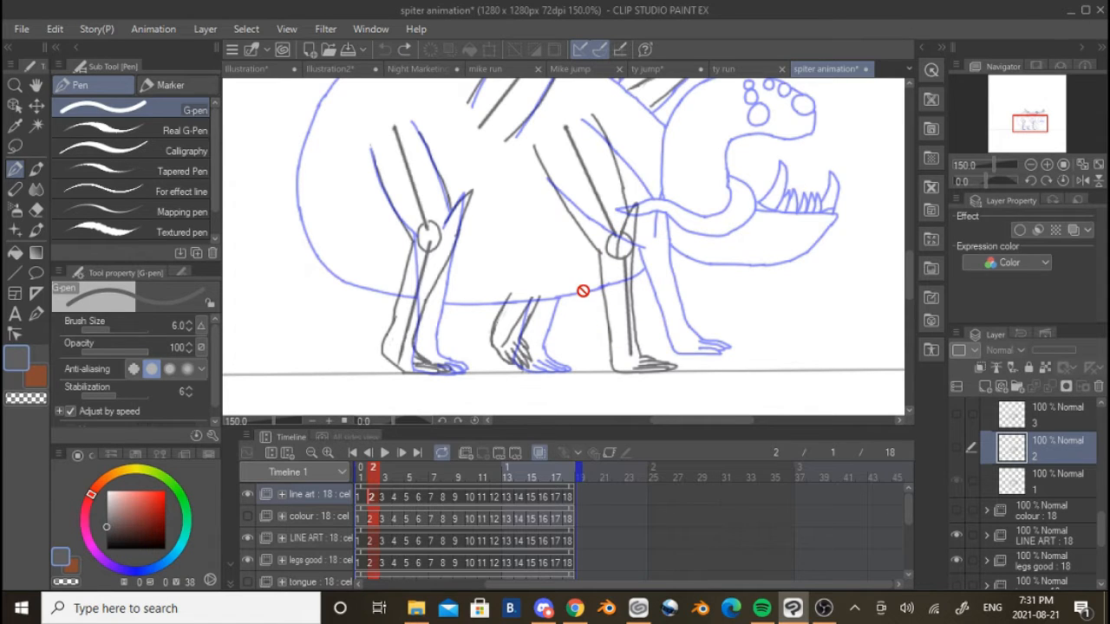
scroll(583, 290, down, 1)
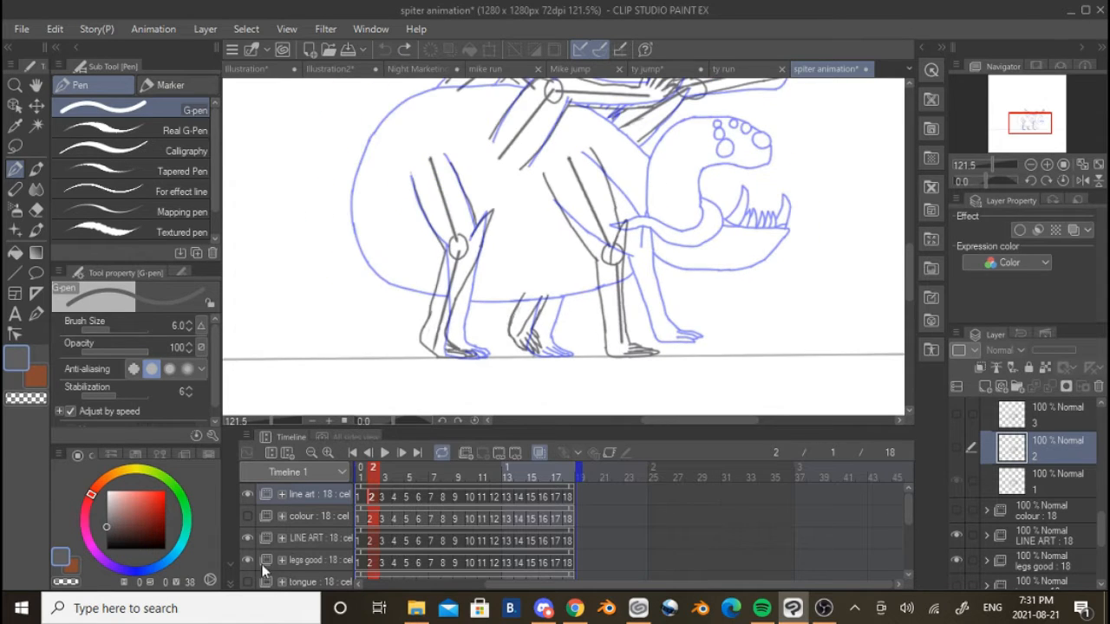
click(958, 449)
scroll(1049, 498, up, 1)
scroll(999, 492, up, 1)
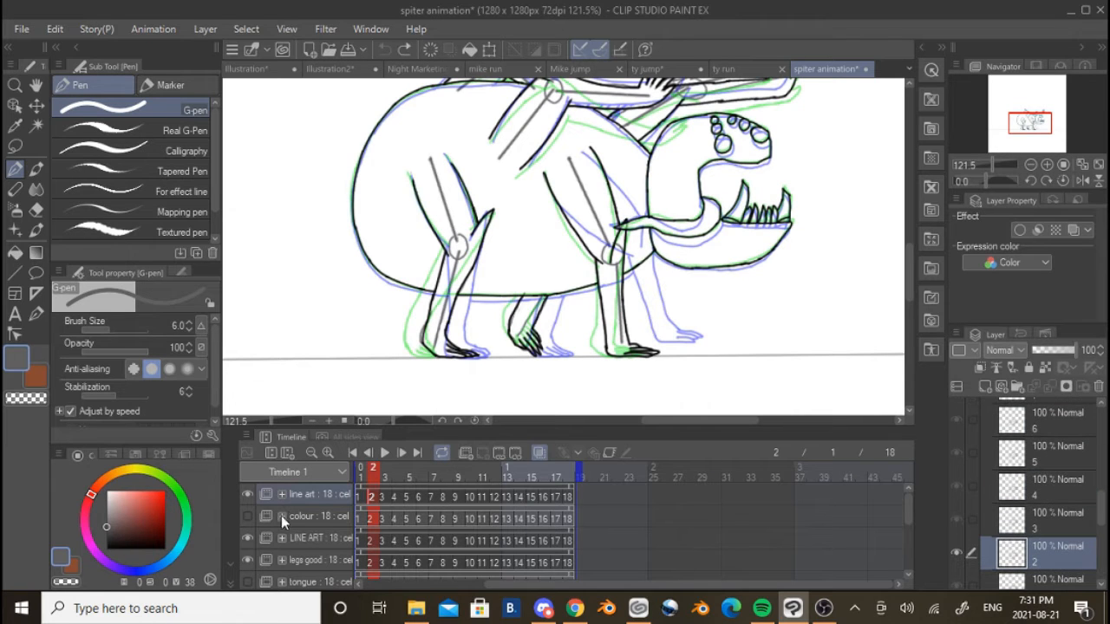
Show the colour folder and hide the LINE ART and legs good folders
click(247, 516)
key(ctrl+minus)
key(ctrl+minus)
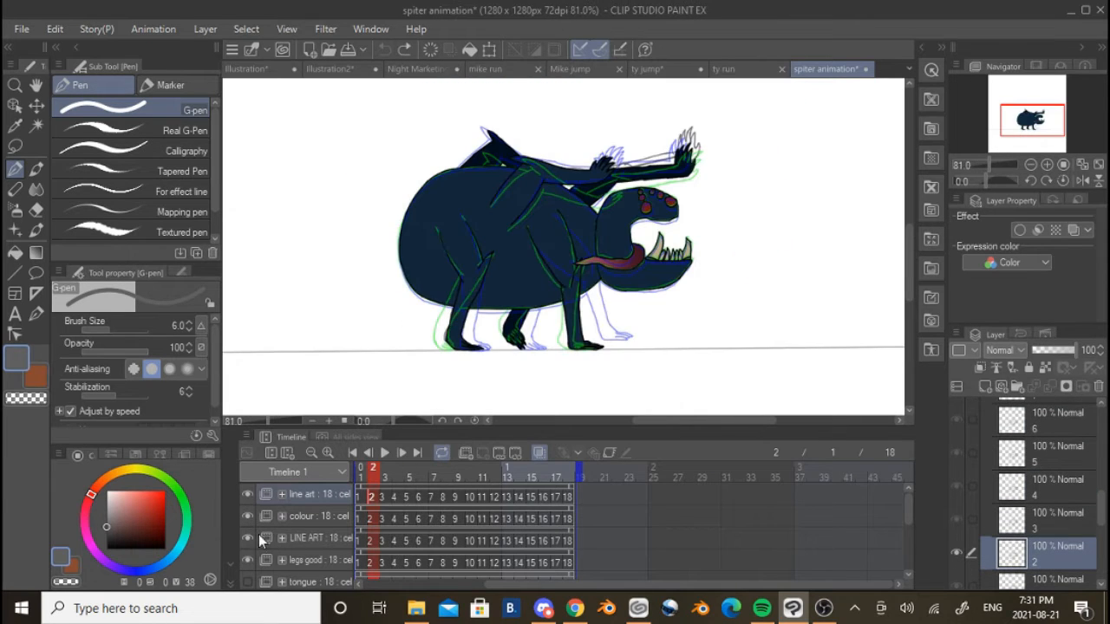
click(247, 537)
click(247, 560)
scroll(247, 557, down, 2)
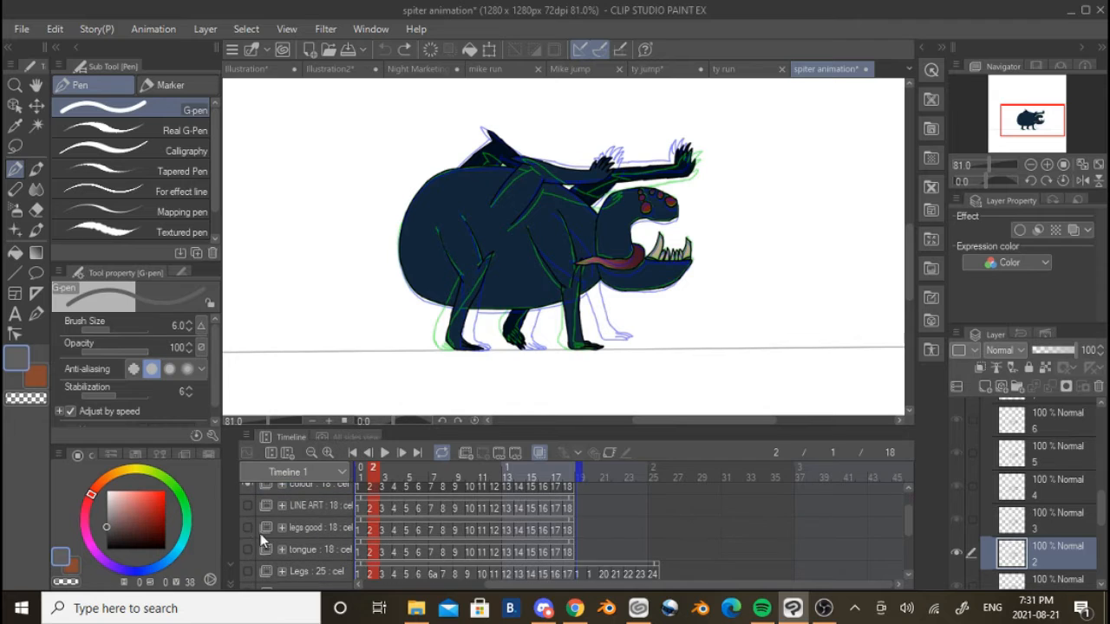
Turn off onion skin and step through the coloured frames from frame 1 to frame 13
click(539, 452)
scroll(500, 502, up, 2)
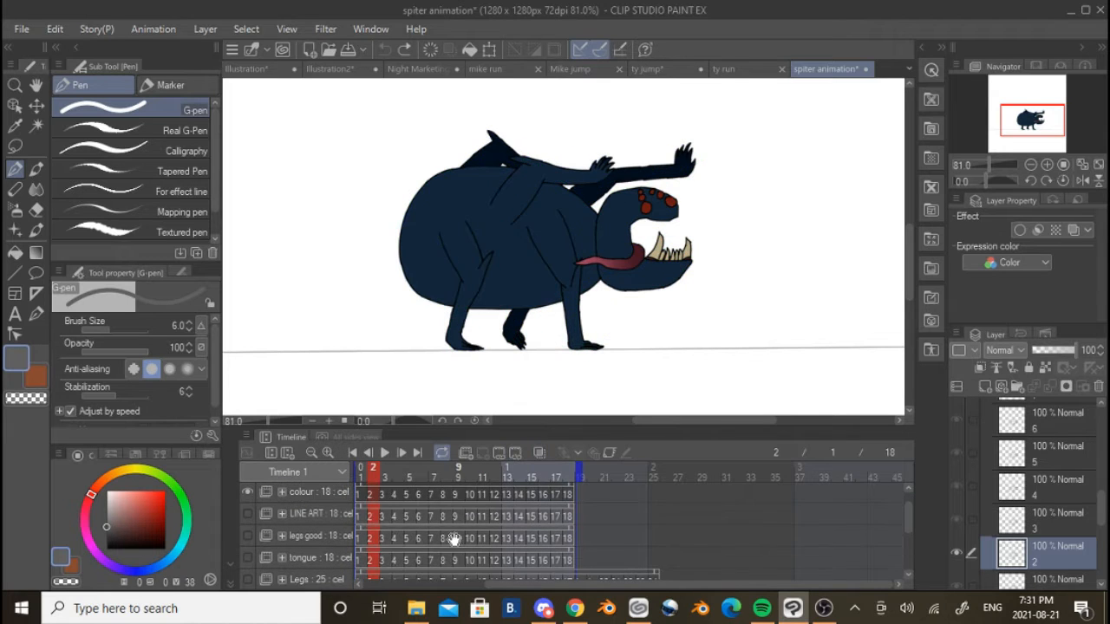
key(ctrl+plus)
key(ctrl+plus)
drag(523, 379, 501, 427)
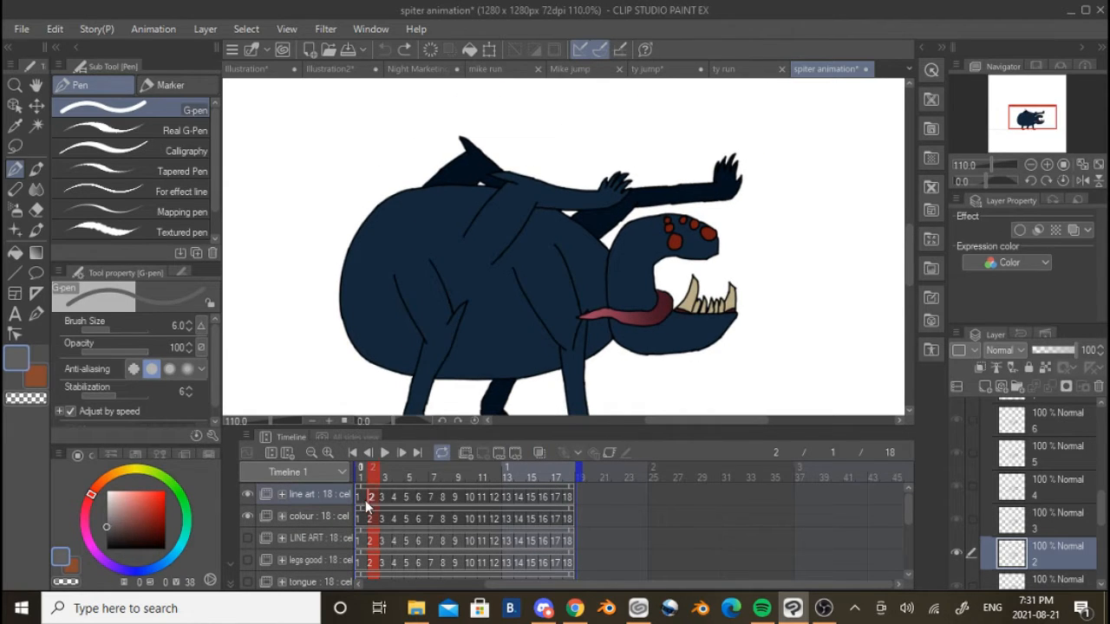
click(364, 501)
click(404, 457)
click(404, 457)
click(404, 457)
click(404, 457)
click(404, 457)
click(404, 457)
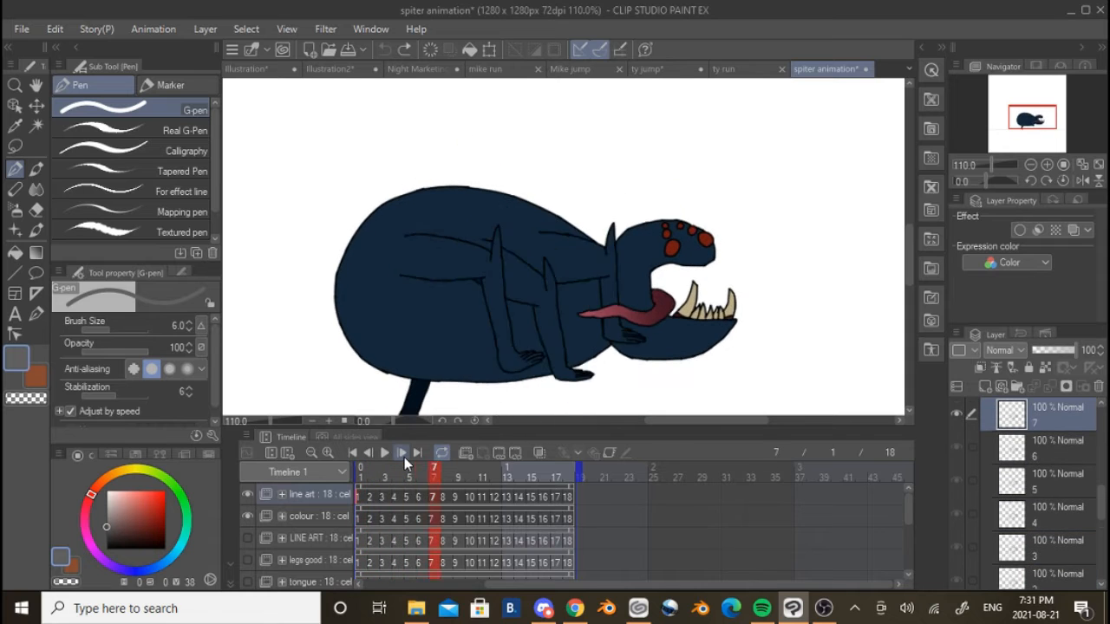
click(404, 457)
click(404, 457)
click(404, 457)
click(404, 457)
click(404, 457)
click(404, 457)
scroll(516, 219, down, 2)
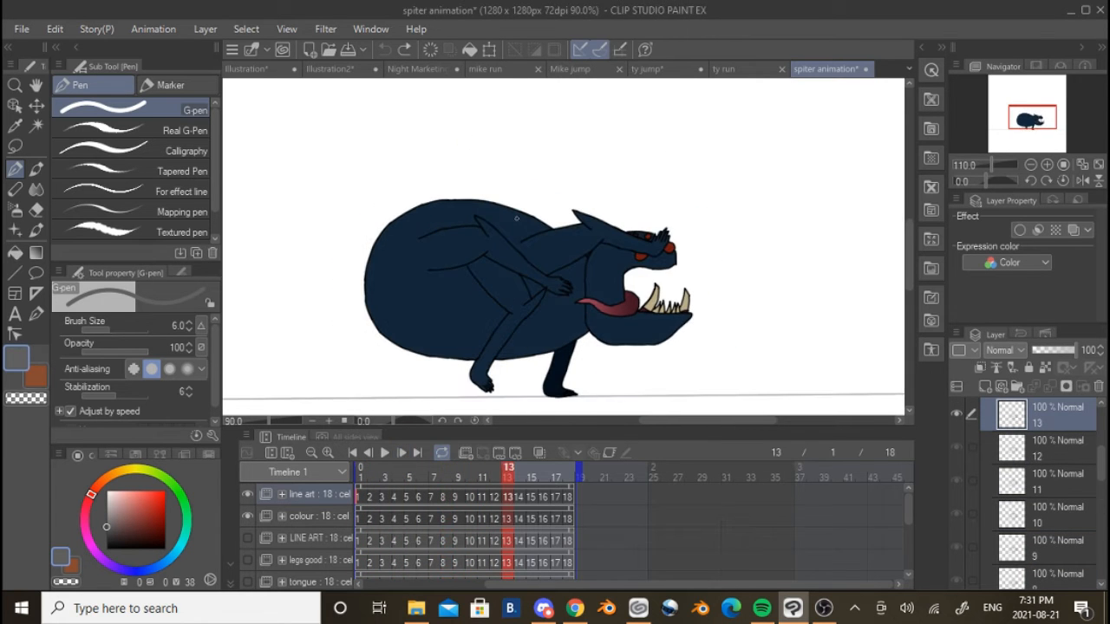
Return to the start of the timeline, play the coloured animation, and examine the head and whole creature in motion
click(365, 491)
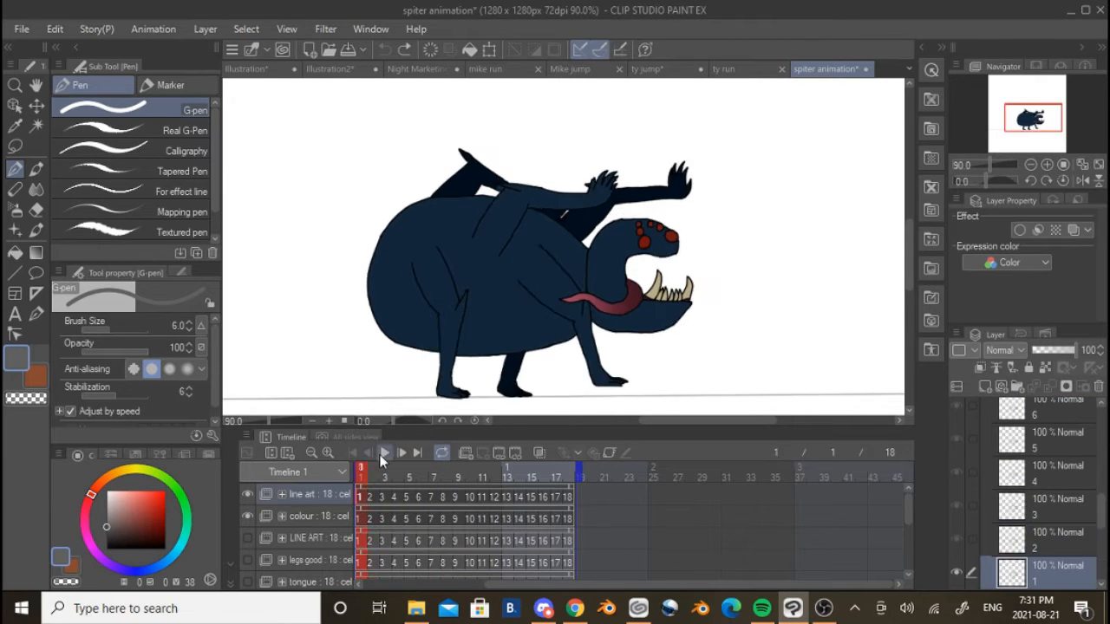
click(369, 487)
click(384, 453)
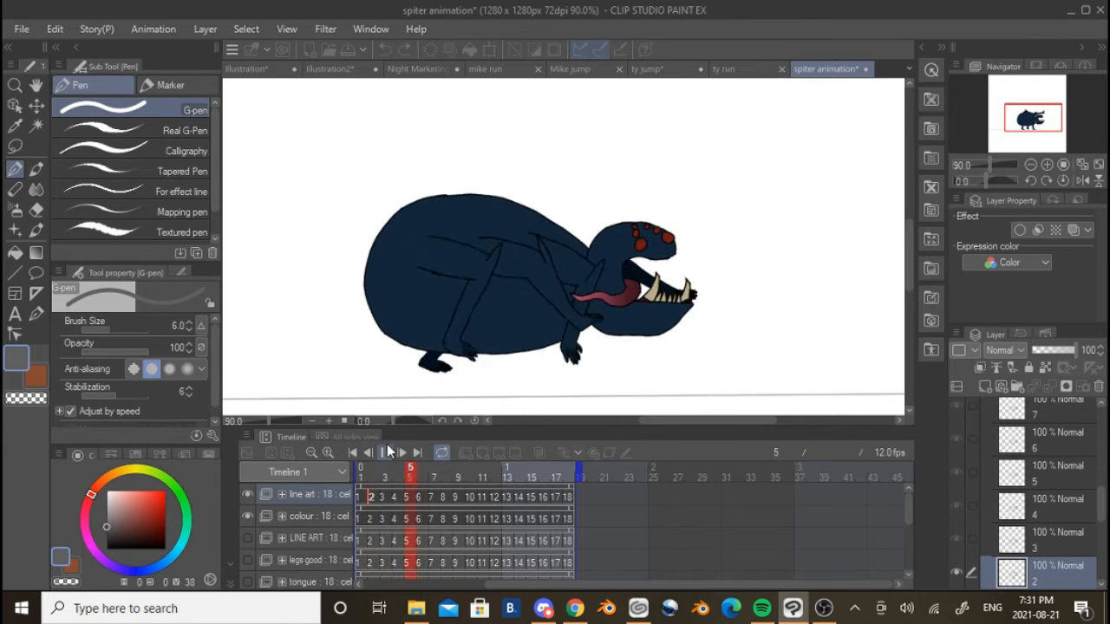
scroll(689, 332, down, 1)
scroll(706, 330, up, 5)
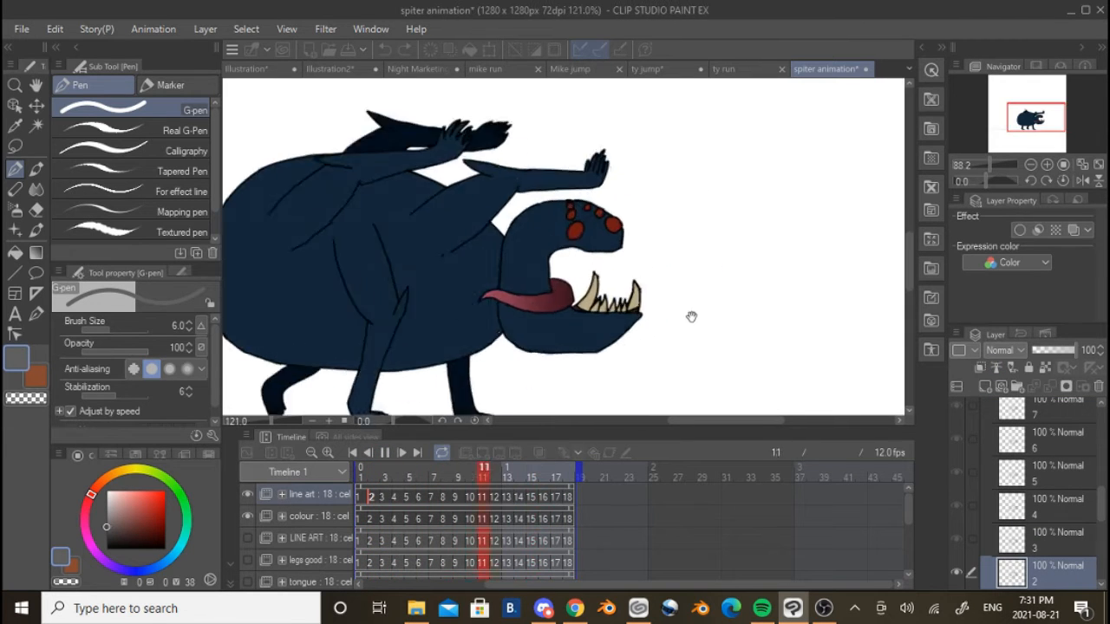
scroll(632, 302, down, 4)
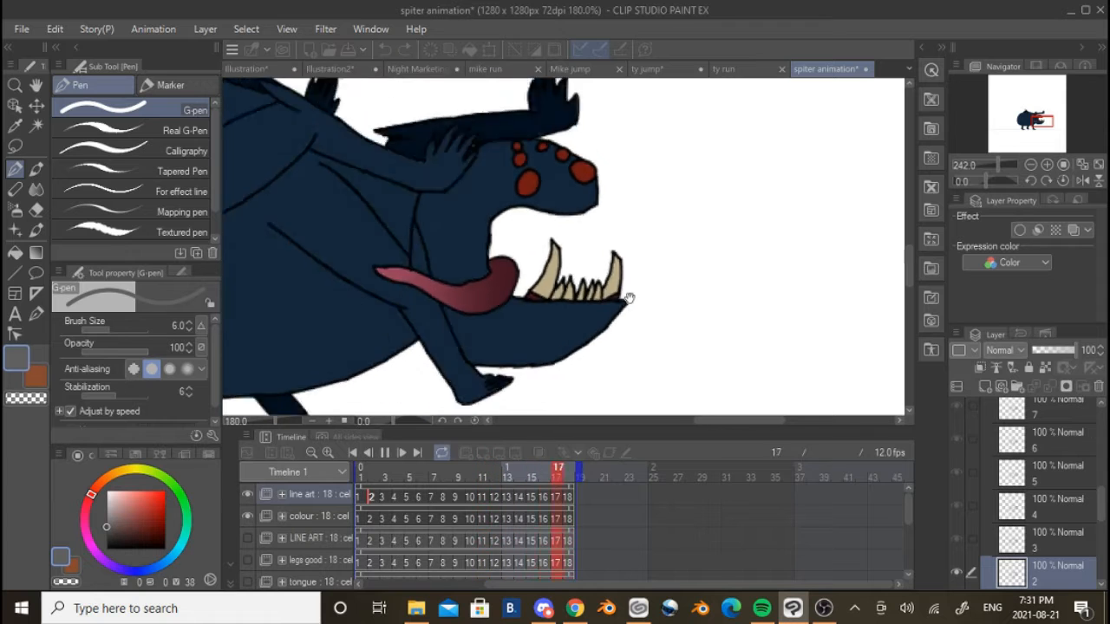
scroll(628, 298, down, 3)
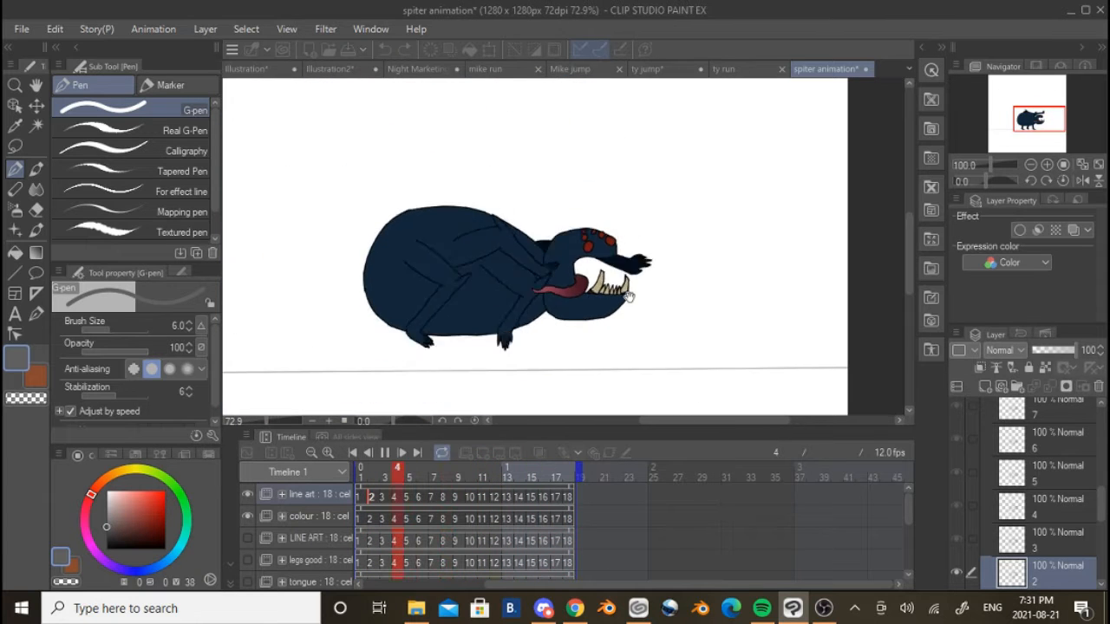
Examine the head's eyes, teeth and tongue in the playing coloured animation, and stop playback at frame 1
scroll(701, 296, up, 8)
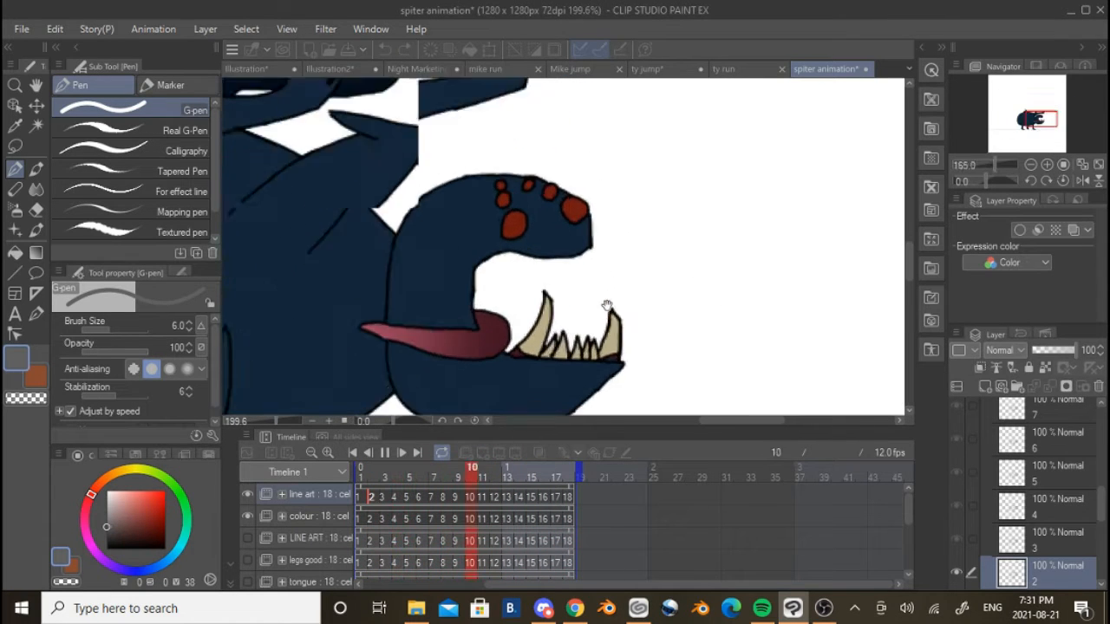
scroll(579, 213, down, 3)
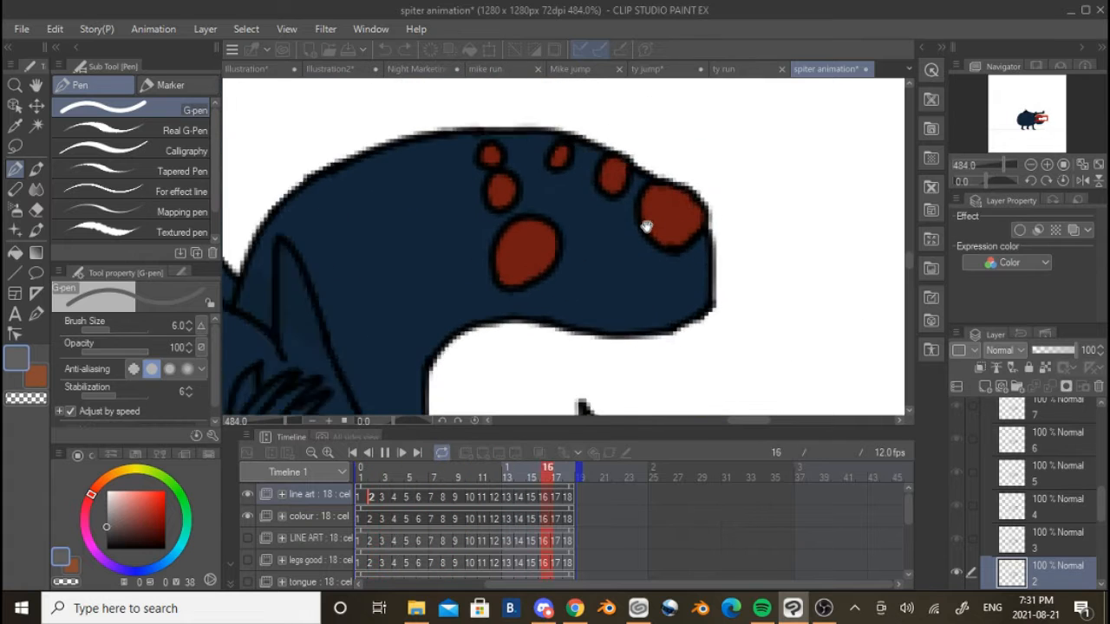
scroll(641, 226, down, 2)
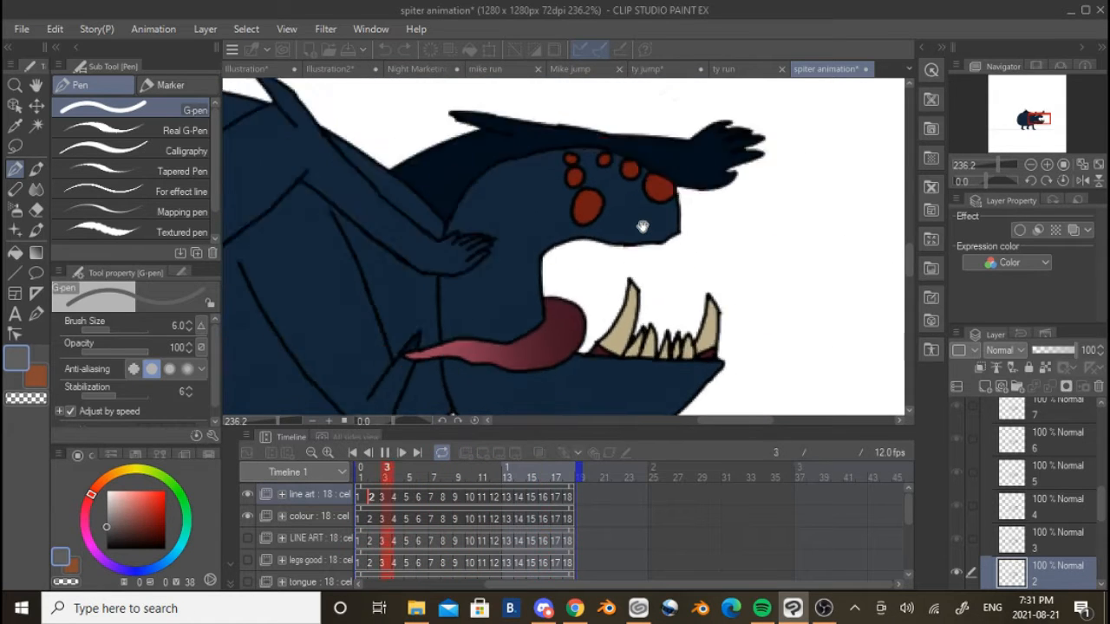
scroll(642, 238, down, 4)
scroll(641, 265, up, 3)
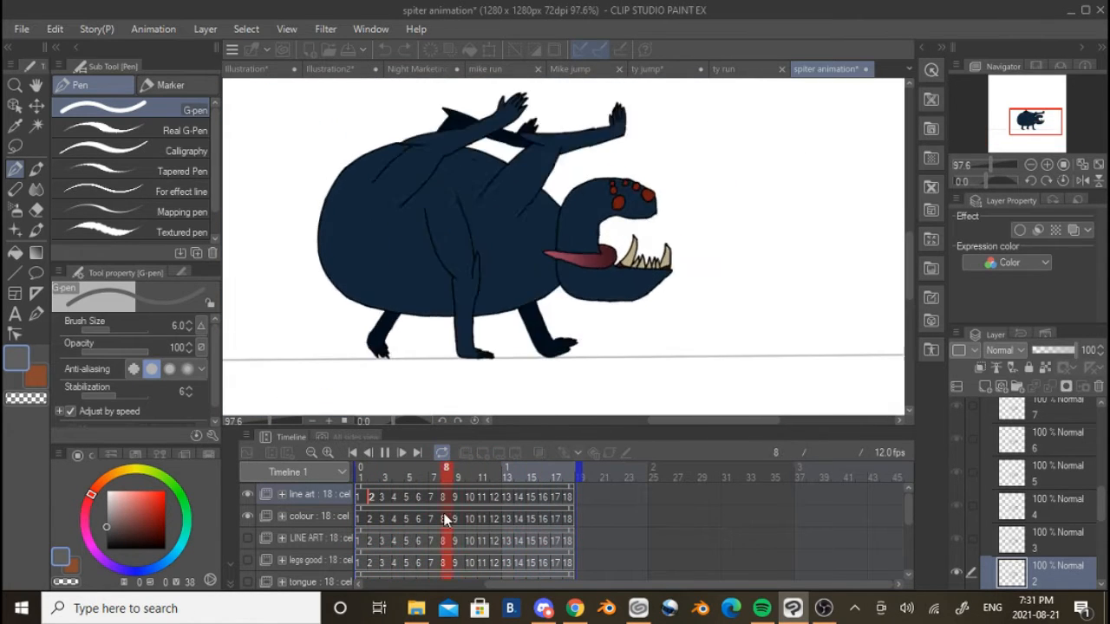
key(Return)
Examine the tongue's shading on frame 1, trying a G-pen stroke over it and undoing the stroke
scroll(616, 257, up, 4)
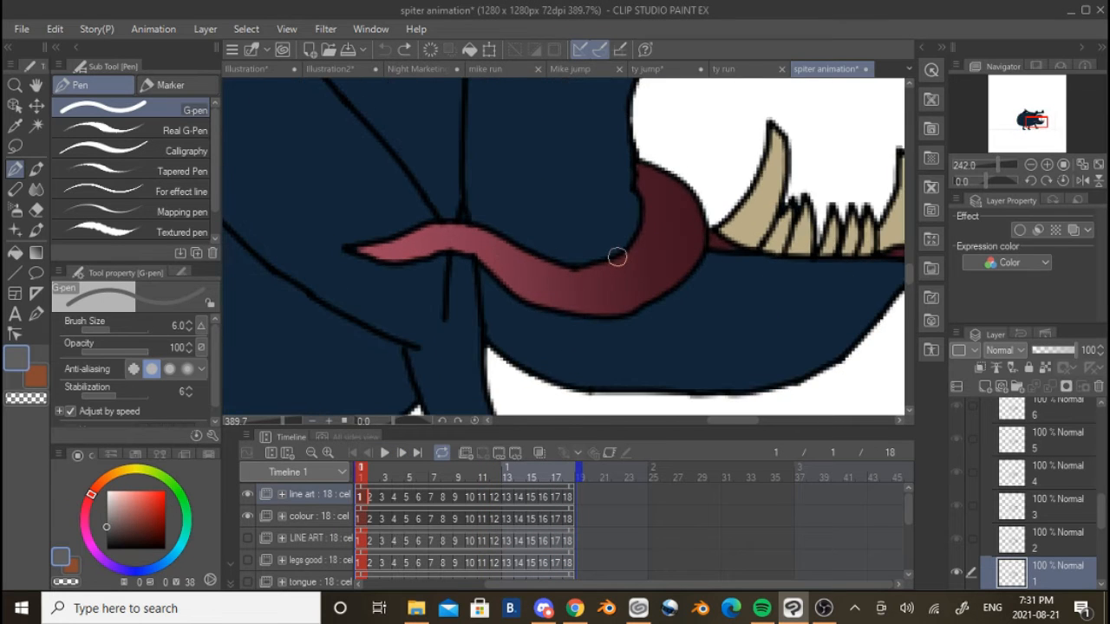
scroll(619, 257, down, 2)
scroll(629, 251, up, 3)
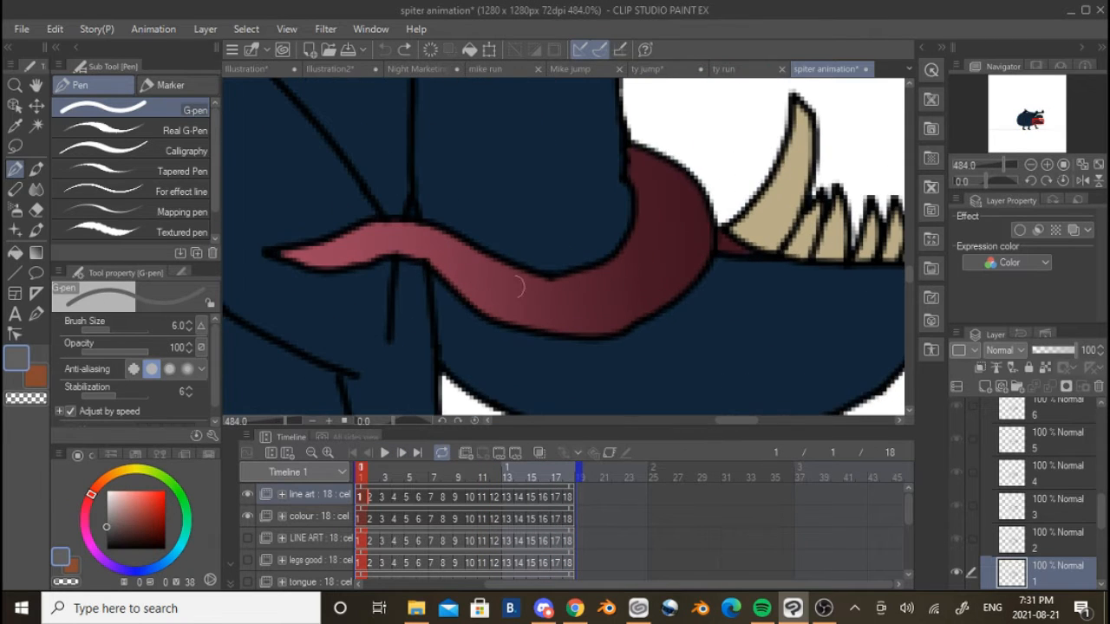
drag(503, 292, 419, 321)
key(ctrl+z)
Auto-select the tongue with reference to all layers and apply a Foreground to transparent gradient across the selection
click(36, 252)
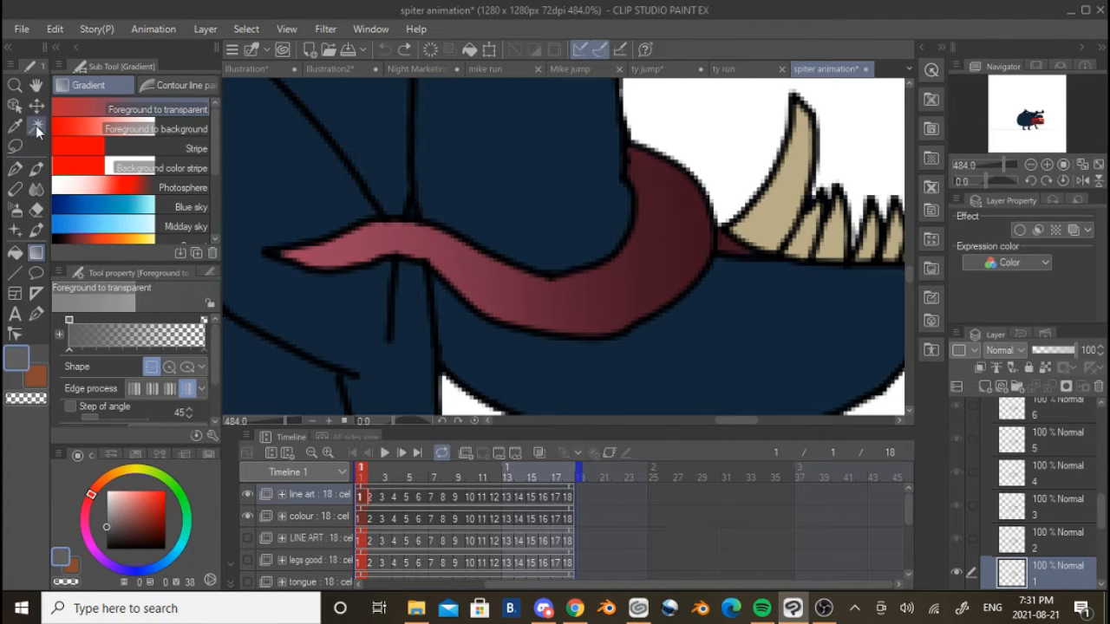
click(35, 126)
click(573, 288)
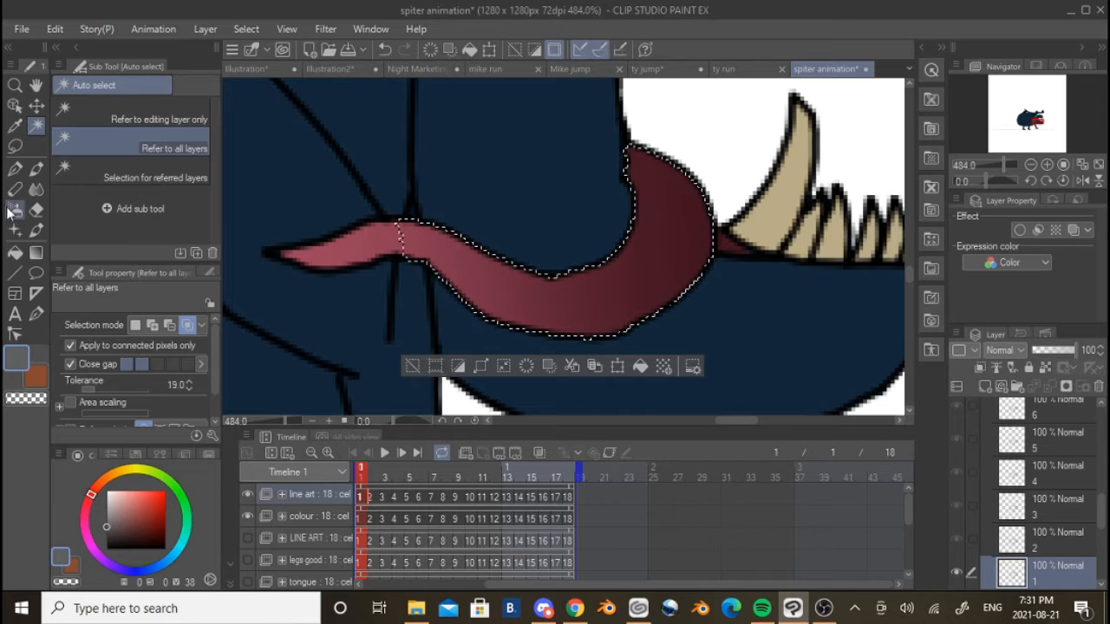
click(35, 253)
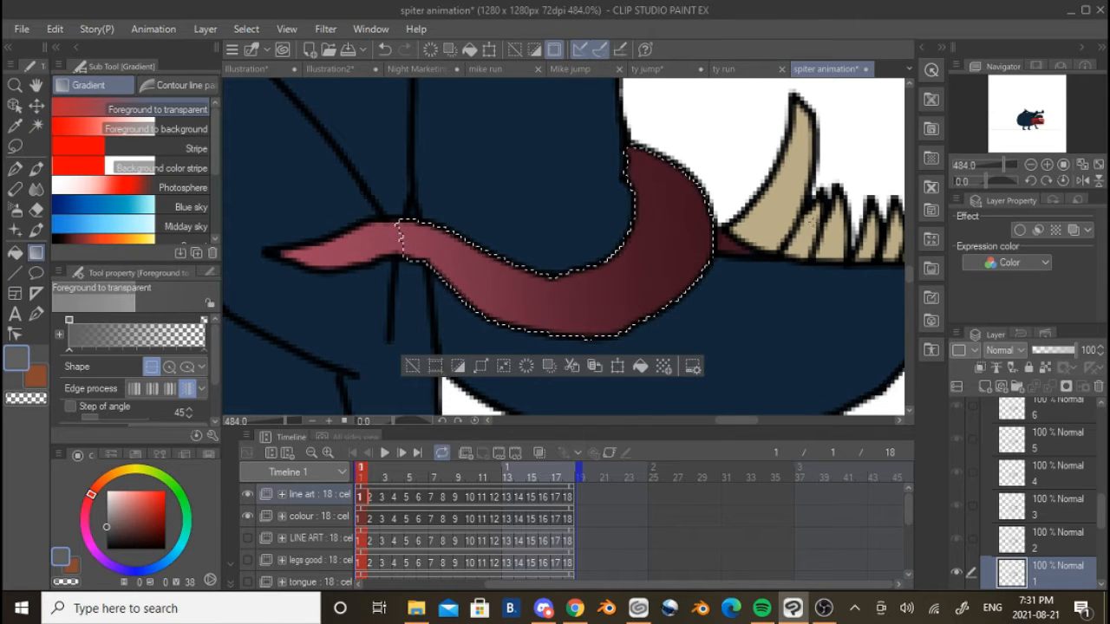
drag(789, 225, 487, 233)
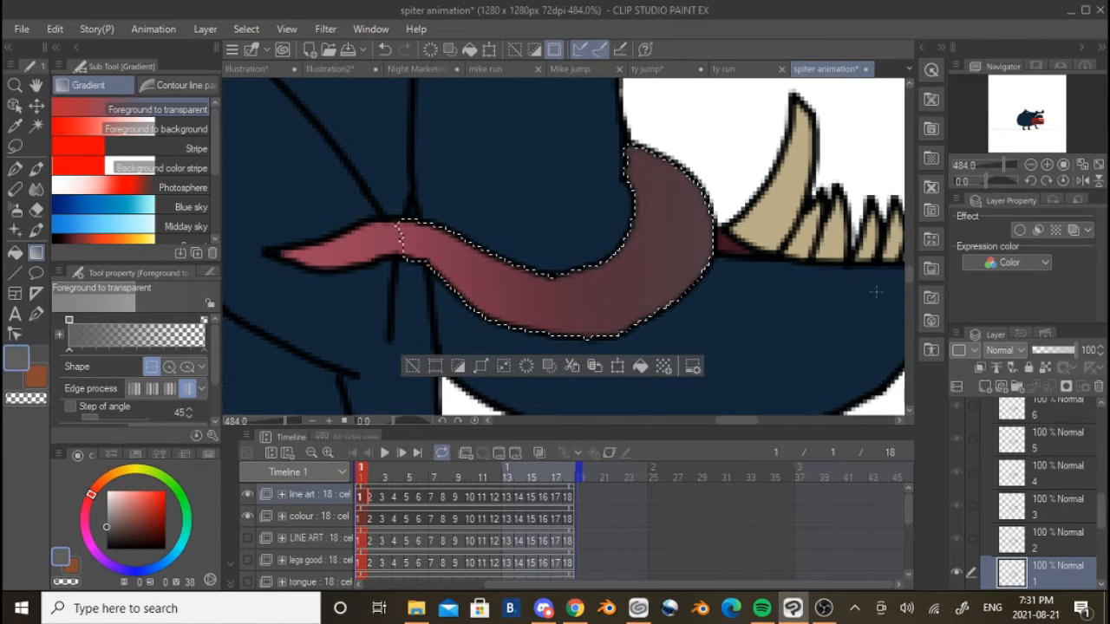
Undo the tongue's gradient and selection, and switch back to the G-pen
key(ctrl+z)
key(ctrl+z)
scroll(833, 289, down, 5)
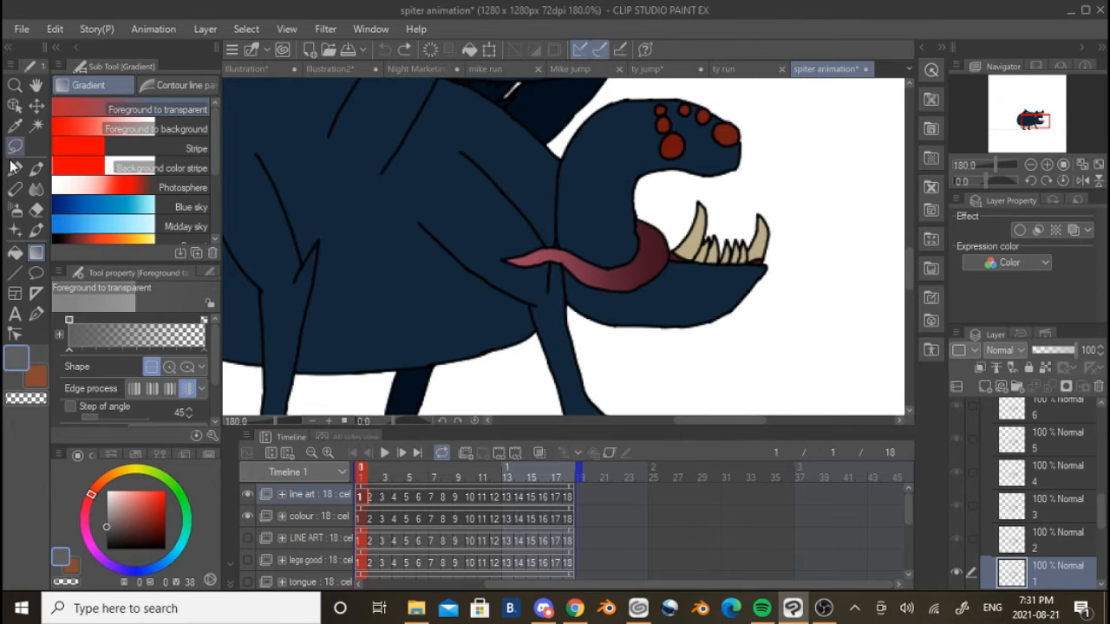
click(15, 169)
scroll(614, 249, down, 4)
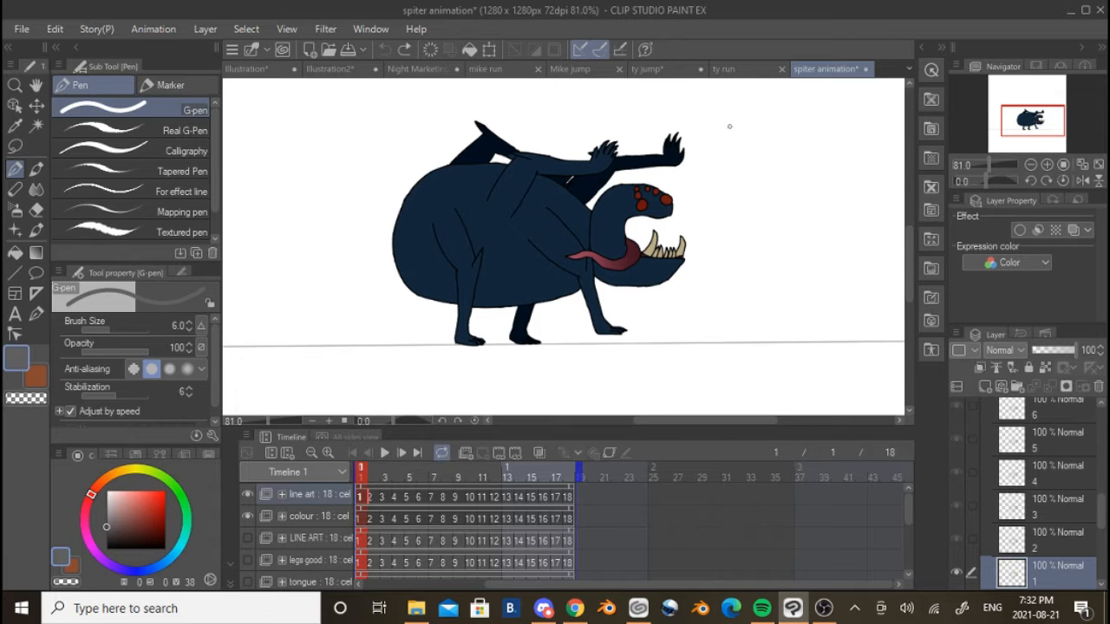
Look over the whole spider creature, and view the ty run, Mike jump and mike run animation files
scroll(729, 127, up, 2)
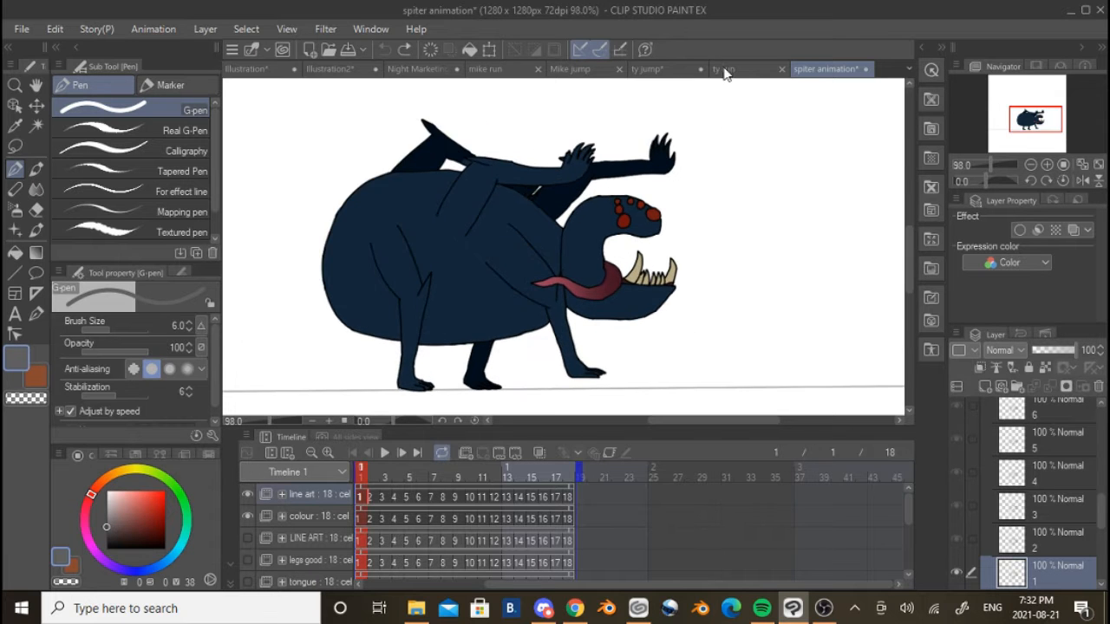
scroll(620, 217, down, 5)
scroll(604, 223, up, 6)
drag(603, 223, 662, 204)
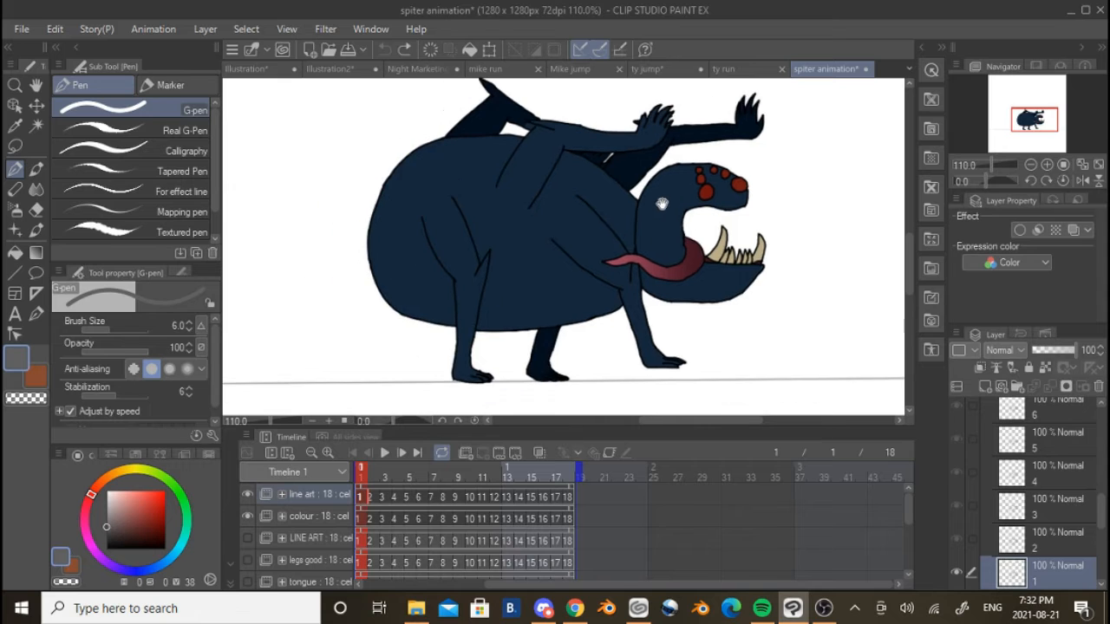
click(749, 69)
scroll(548, 213, up, 5)
drag(523, 313, 546, 232)
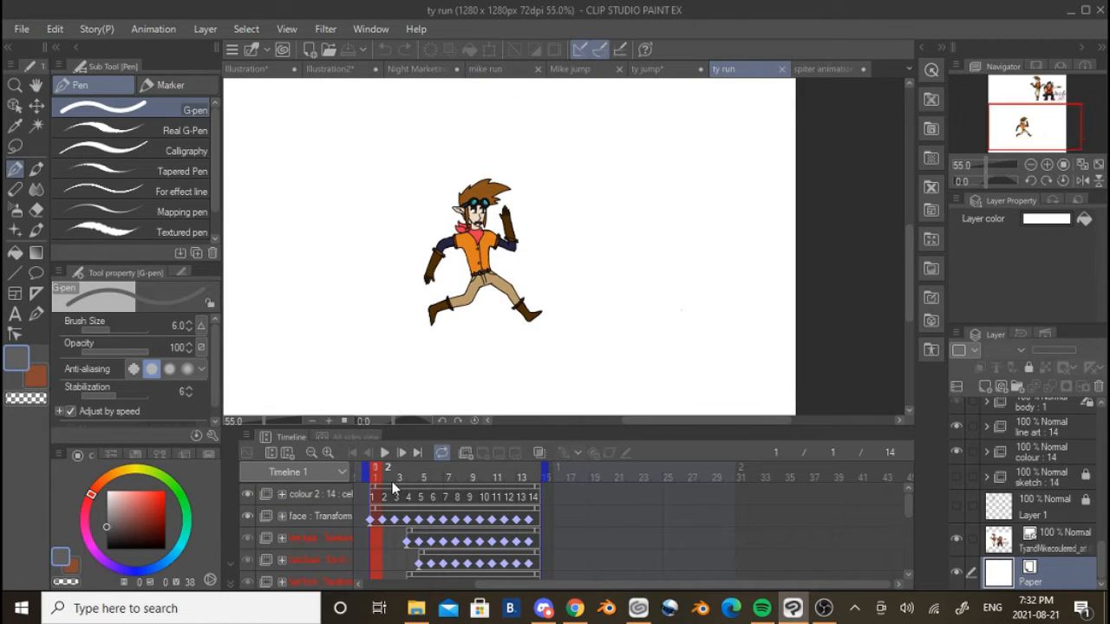
click(582, 68)
click(499, 69)
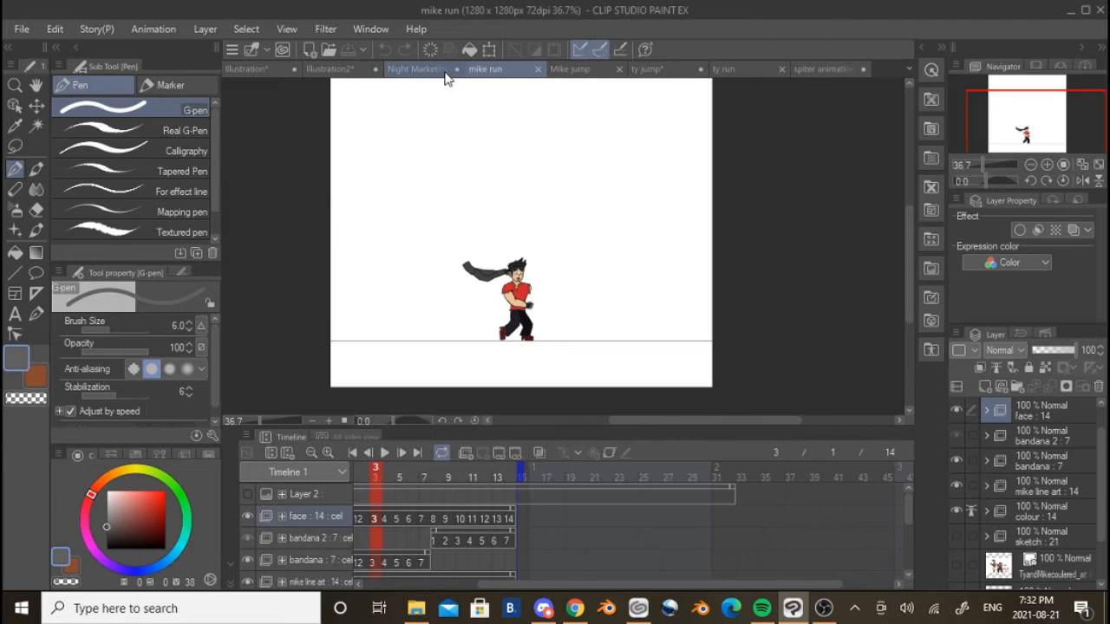
scroll(502, 319, up, 2)
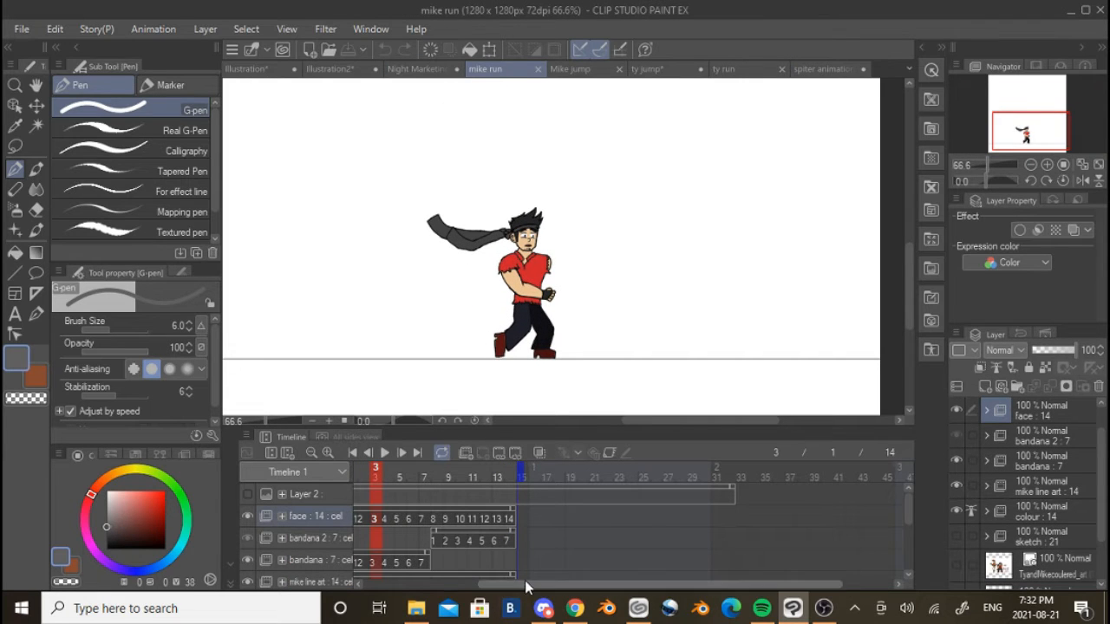
Return to the spiter animation file and look through its timeline tracks
click(825, 69)
scroll(498, 518, down, 5)
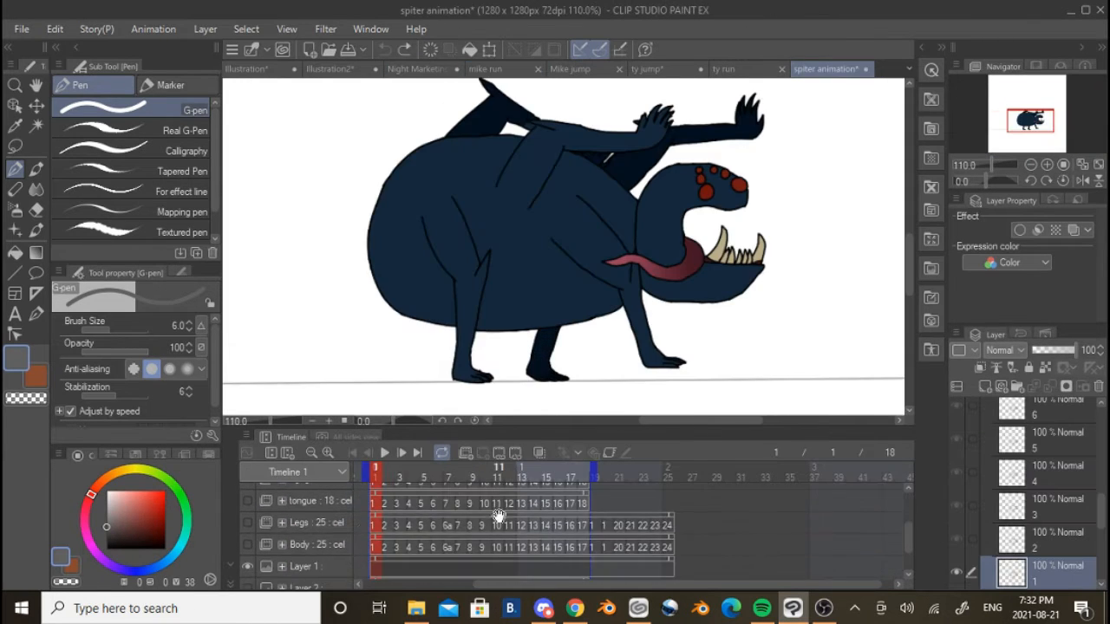
scroll(442, 525, up, 2)
scroll(326, 536, up, 3)
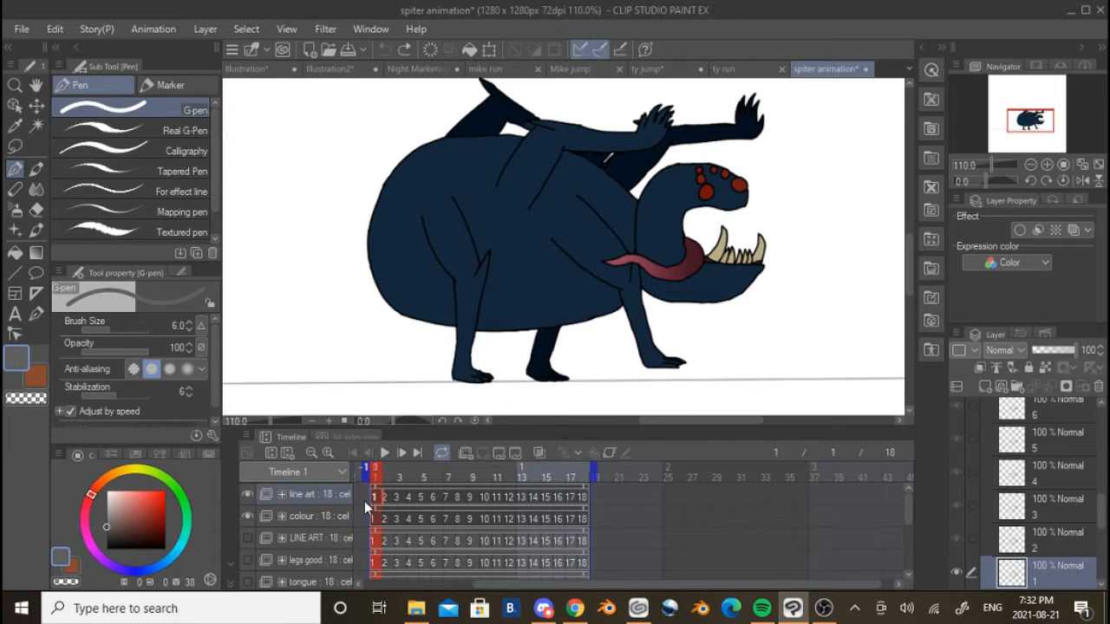
Open the mike run file, bring frame 1 into view on the timeline, and look through its tracks
click(486, 70)
drag(490, 584, 417, 584)
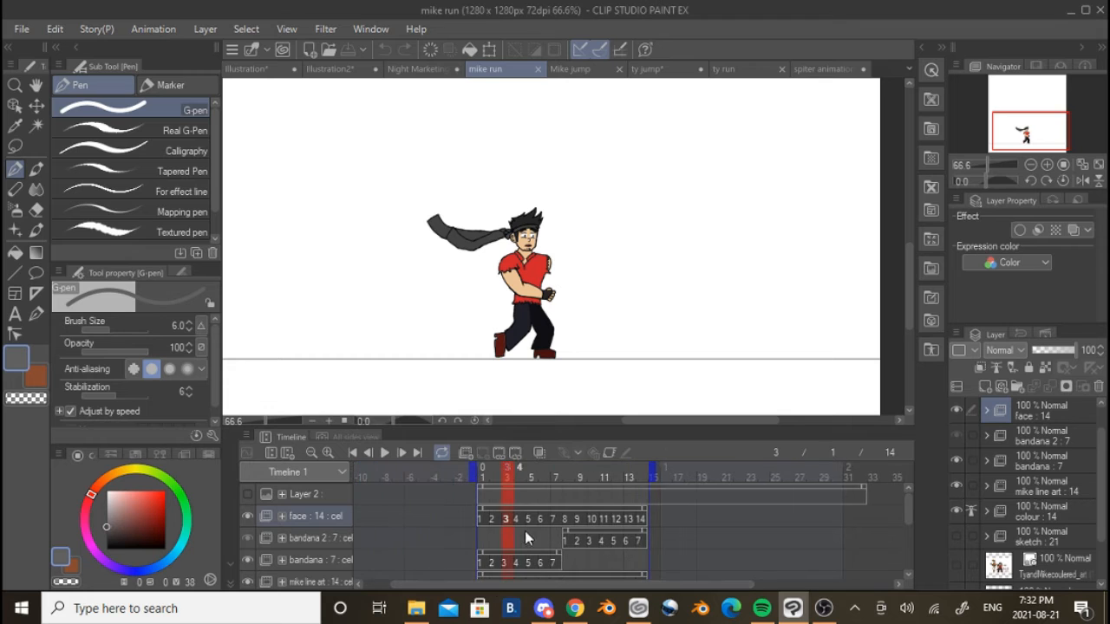
scroll(624, 536, down, 6)
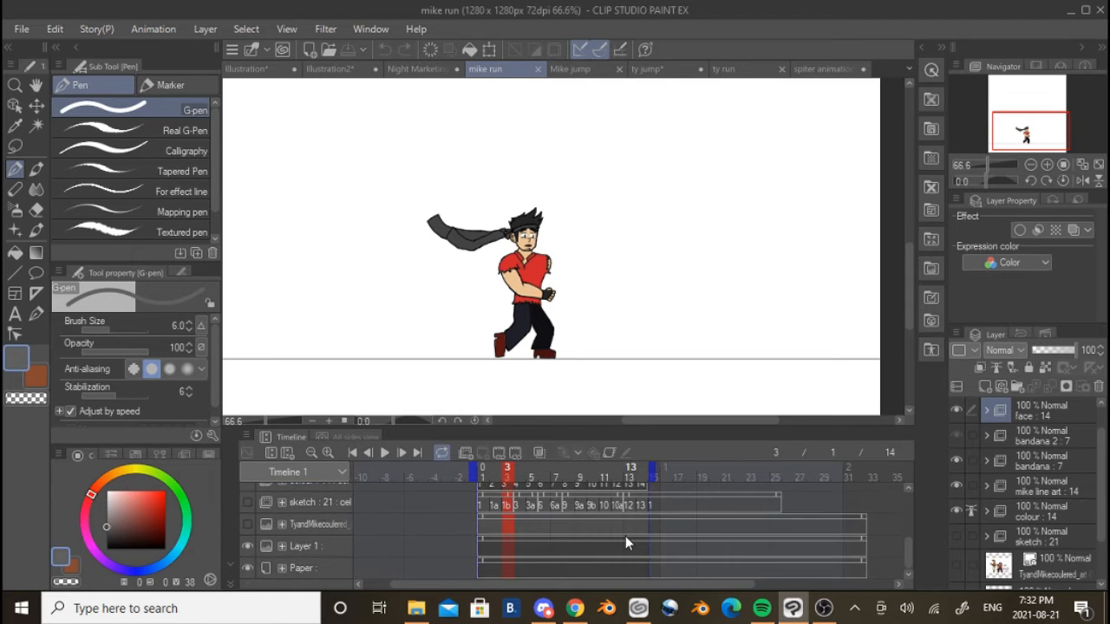
scroll(625, 535, up, 5)
scroll(619, 529, up, 1)
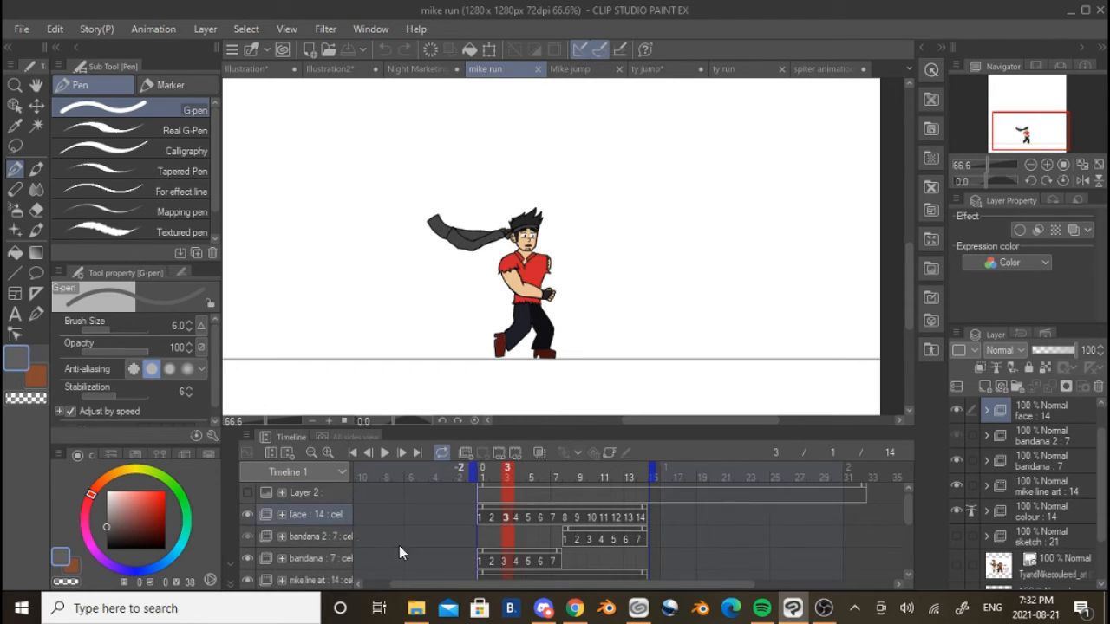
Hide the face, bandana 2, bandana, mike line art and colour folders
click(244, 514)
click(248, 537)
click(248, 559)
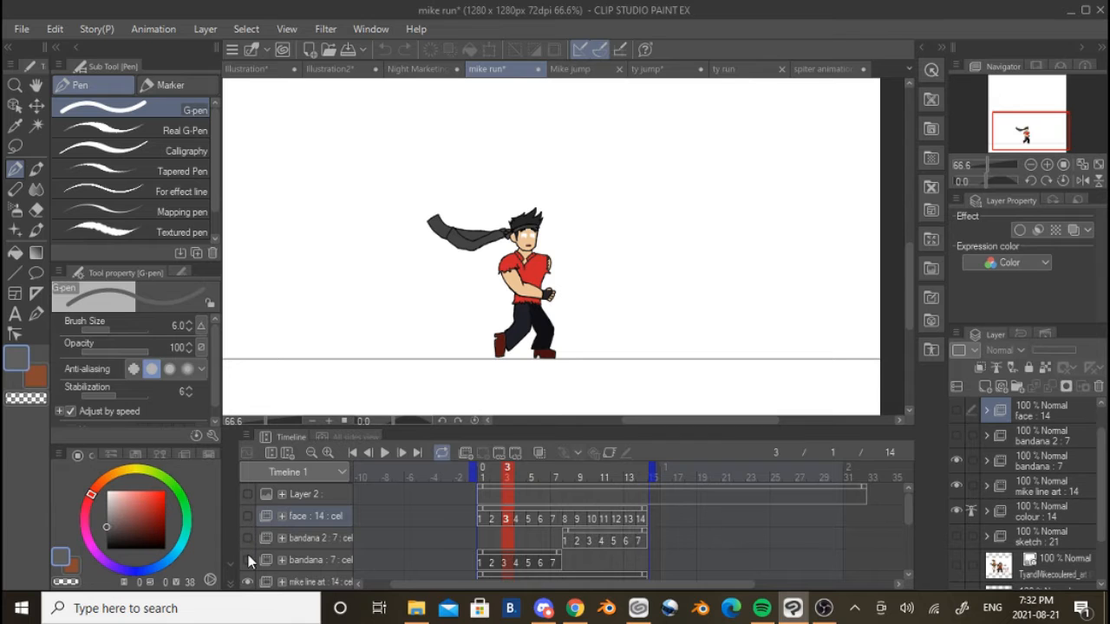
scroll(250, 561, down, 1)
click(247, 550)
click(248, 571)
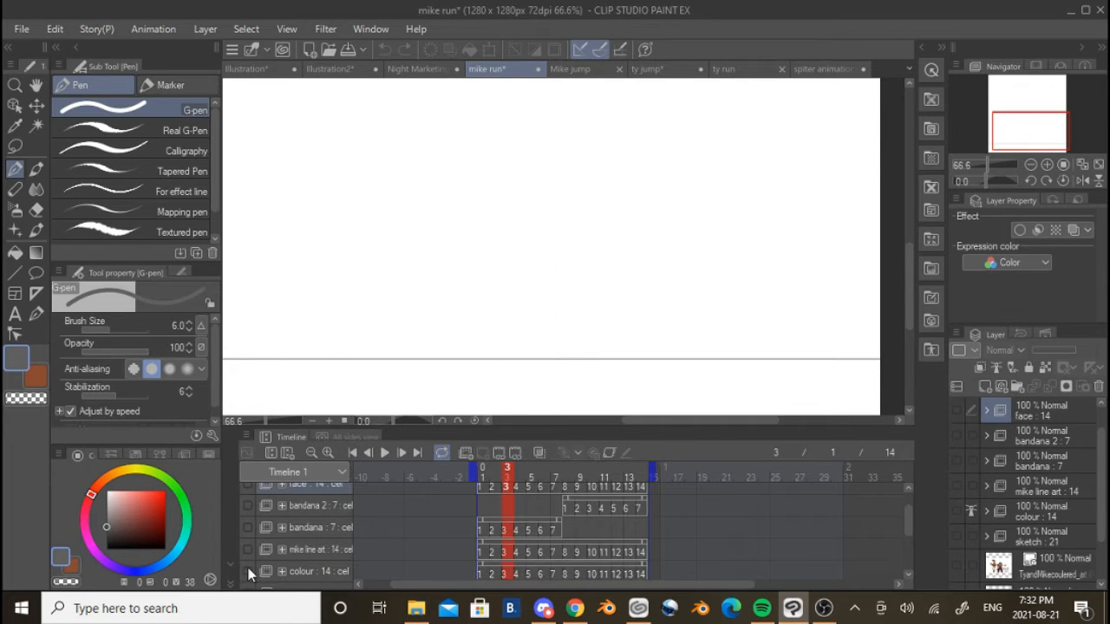
Show the sketch folder from frame 1, play the stick-figure run to examine its poses, and stop playback
scroll(447, 541, down, 2)
click(475, 539)
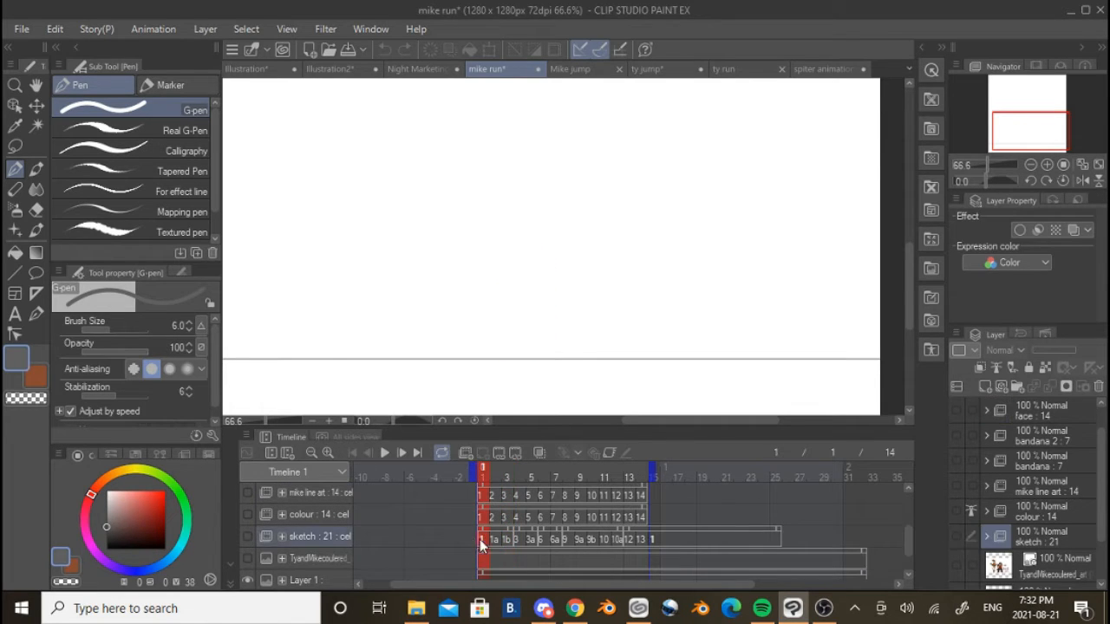
click(246, 538)
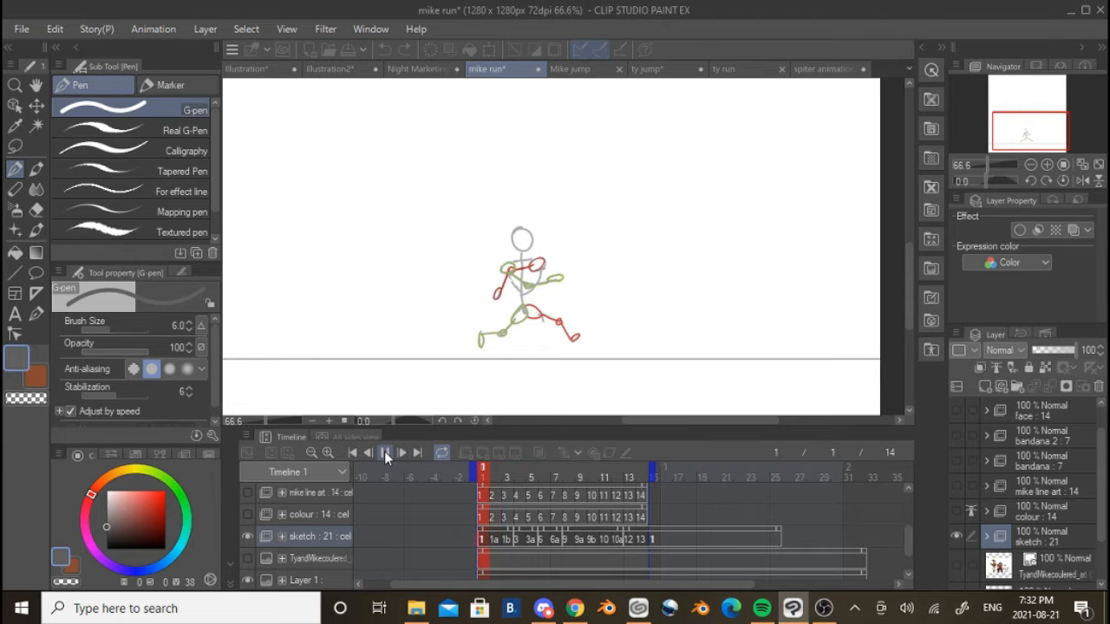
click(384, 452)
scroll(557, 321, up, 3)
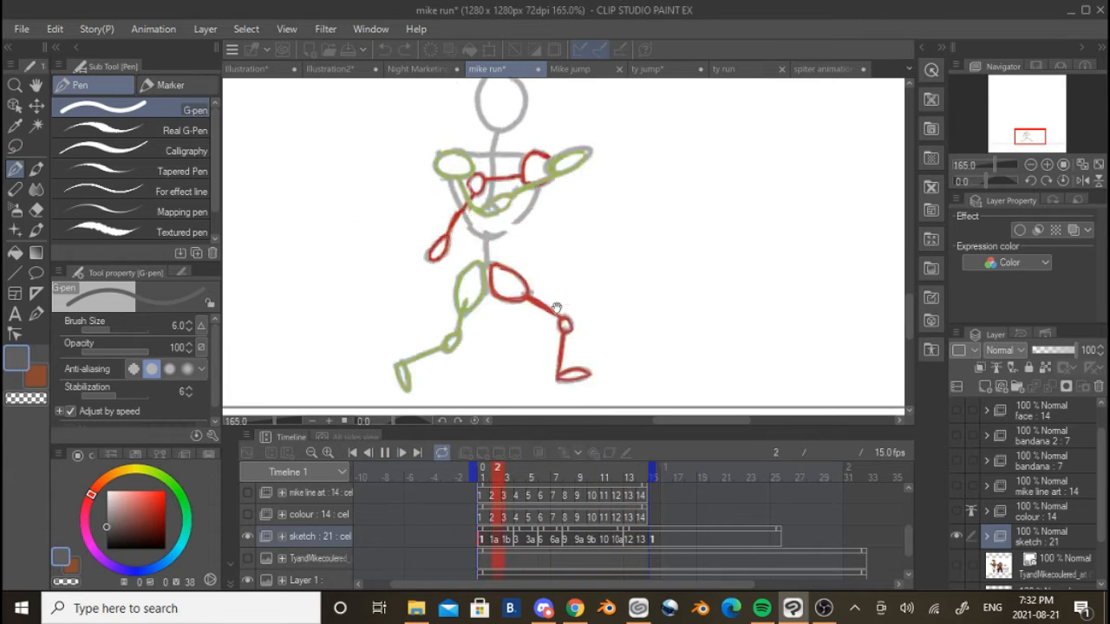
scroll(555, 312, down, 3)
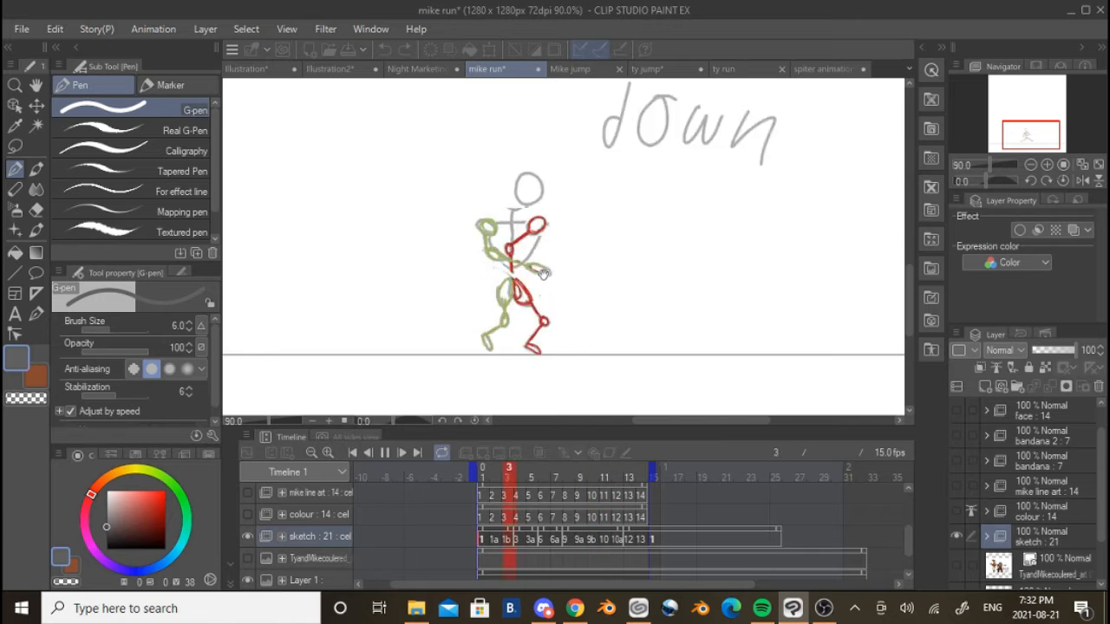
scroll(546, 269, up, 4)
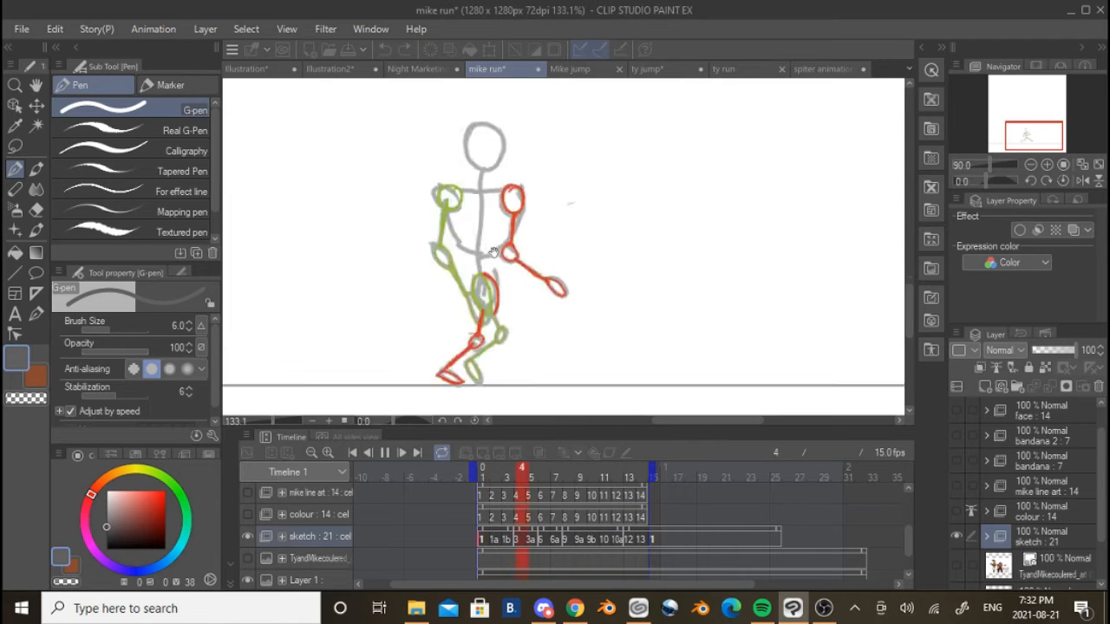
click(386, 456)
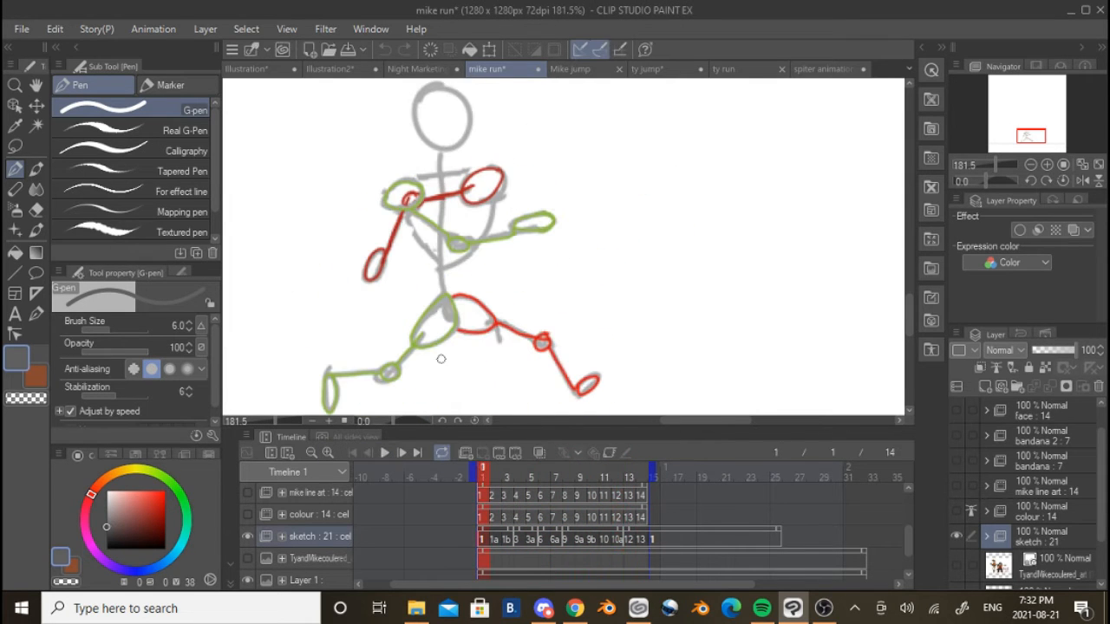
Compare the stick-figure poses in the sketch folder on frames 1, 2 and 4
scroll(399, 219, up, 1)
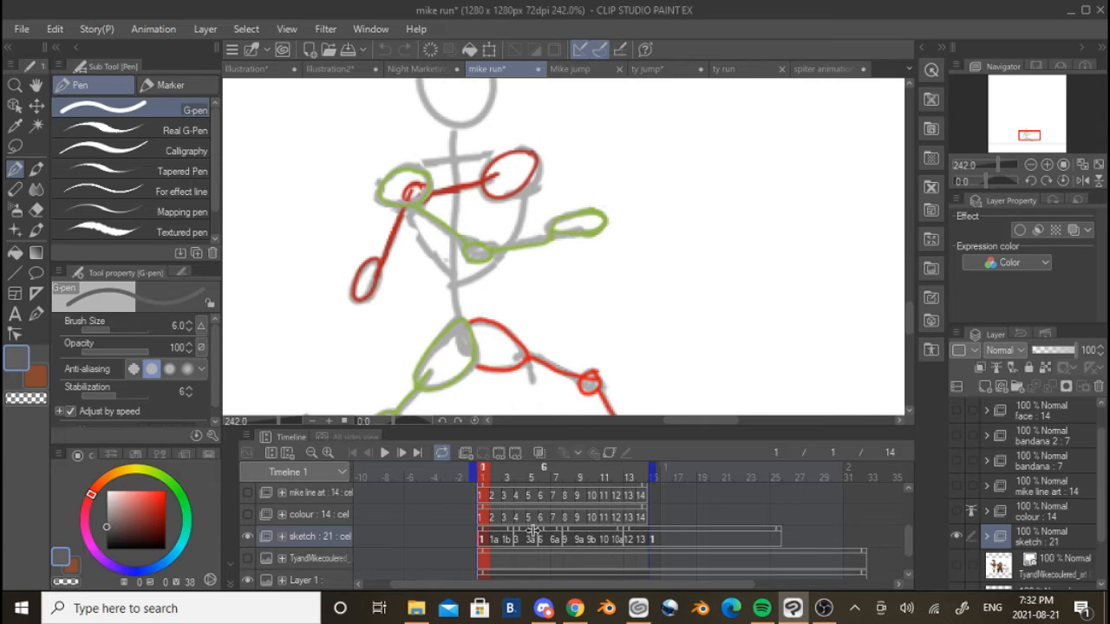
click(497, 542)
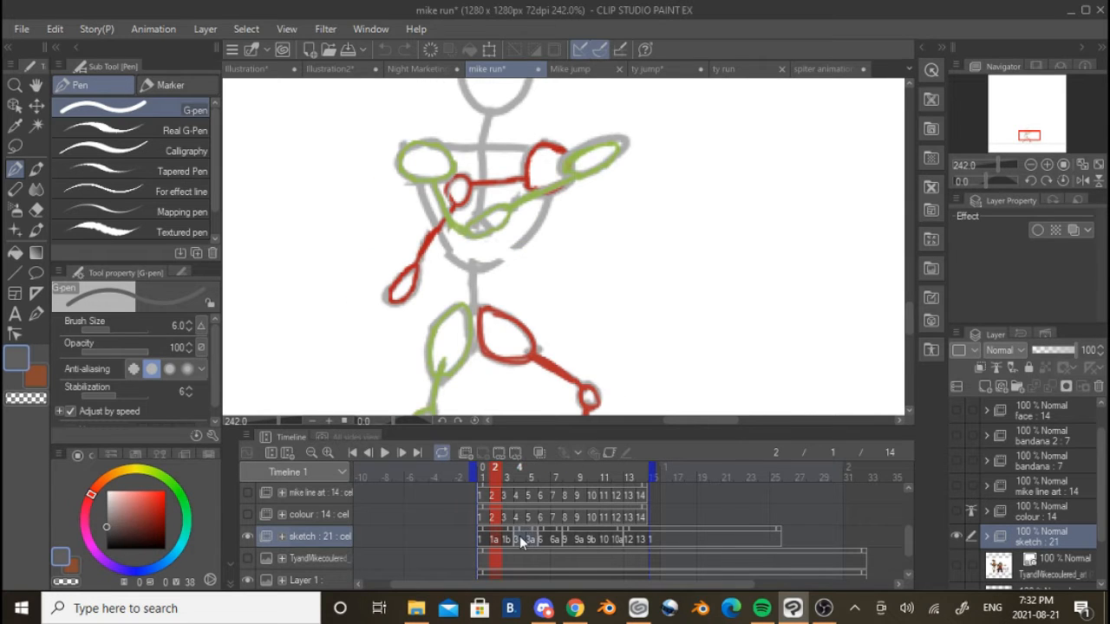
click(520, 538)
scroll(517, 347, down, 3)
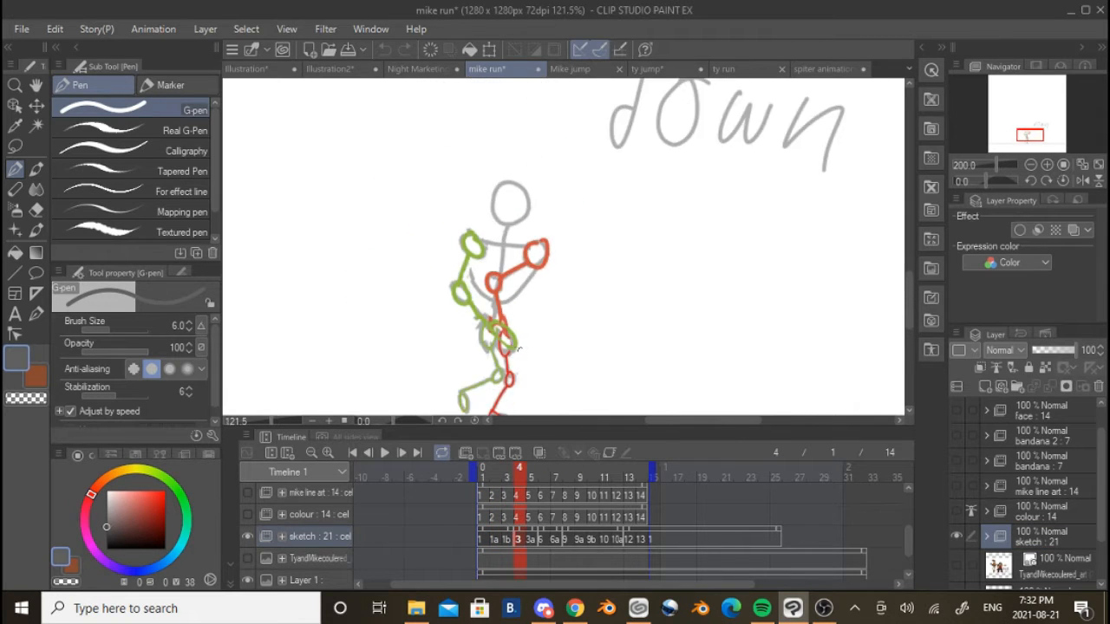
scroll(517, 349, up, 2)
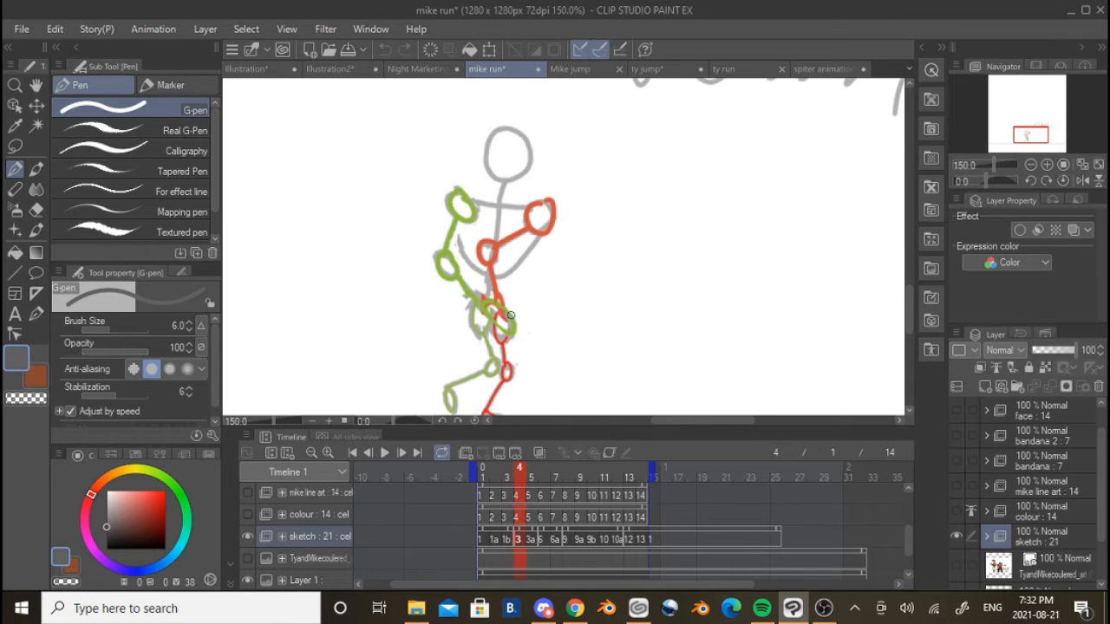
Try rough light grey pen strokes over the frame 4 stick figure's hips and undo them
scroll(510, 315, up, 4)
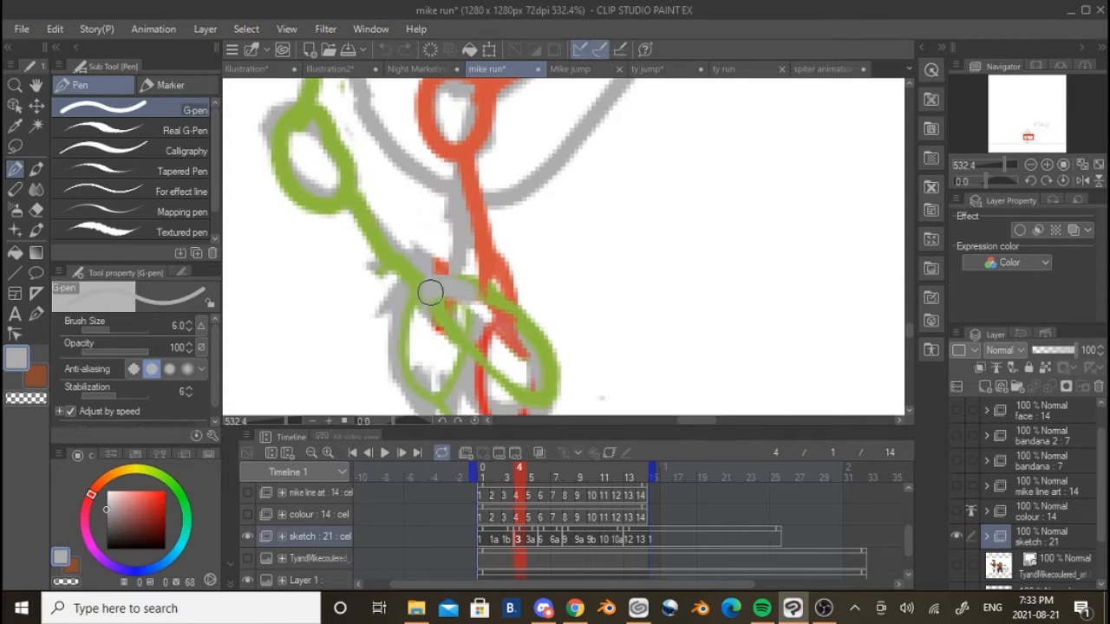
mouse_move(486, 301)
mouse_down()
mouse_move(492, 273)
mouse_move(514, 299)
mouse_move(453, 144)
mouse_up()
scroll(427, 299, down, 8)
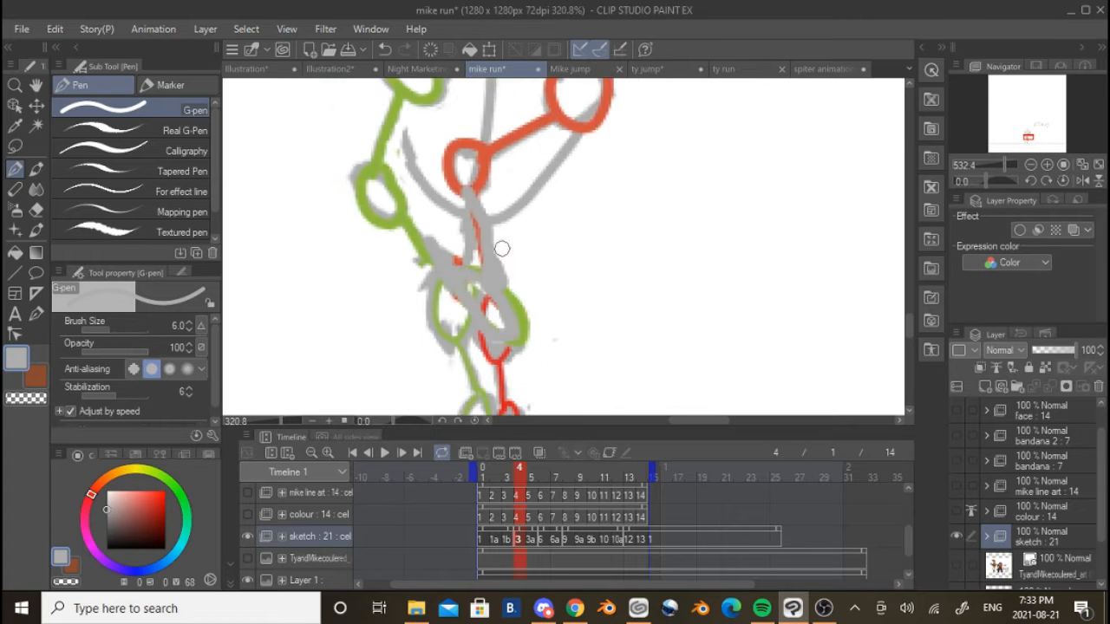
key(ctrl+z)
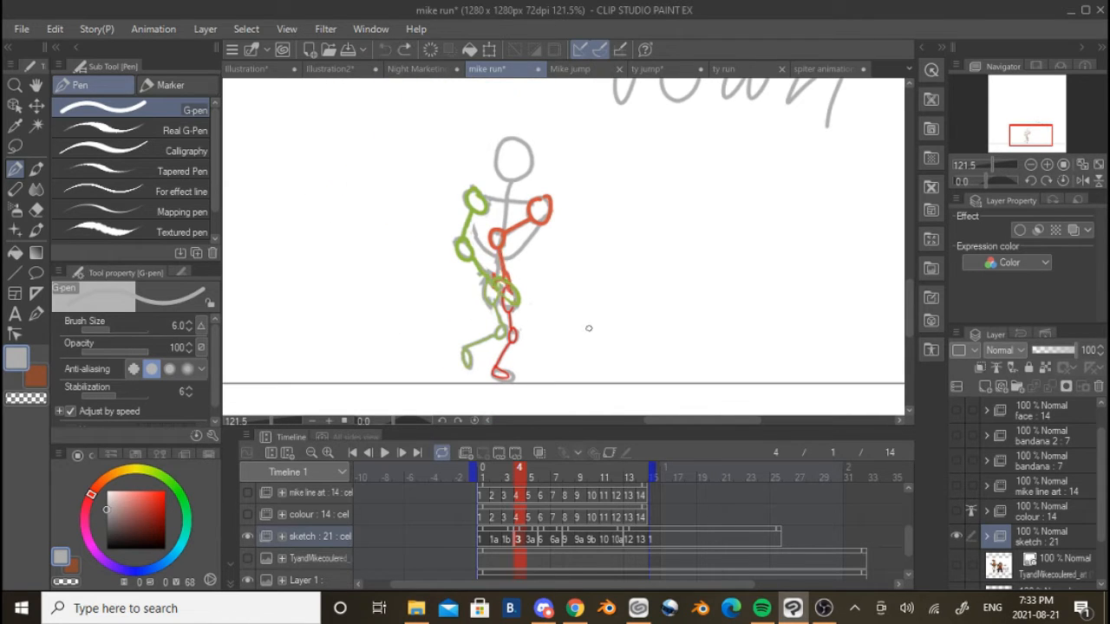
scroll(537, 295, up, 8)
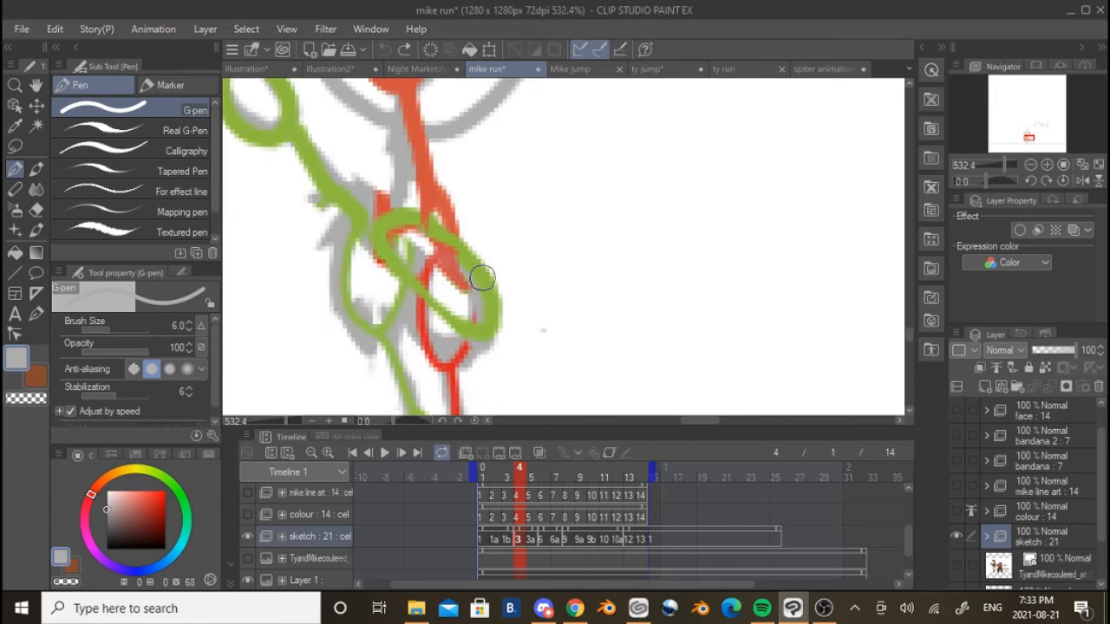
mouse_move(483, 225)
mouse_down()
mouse_move(503, 274)
mouse_move(608, 284)
mouse_move(495, 336)
mouse_move(410, 251)
mouse_move(252, 159)
mouse_up()
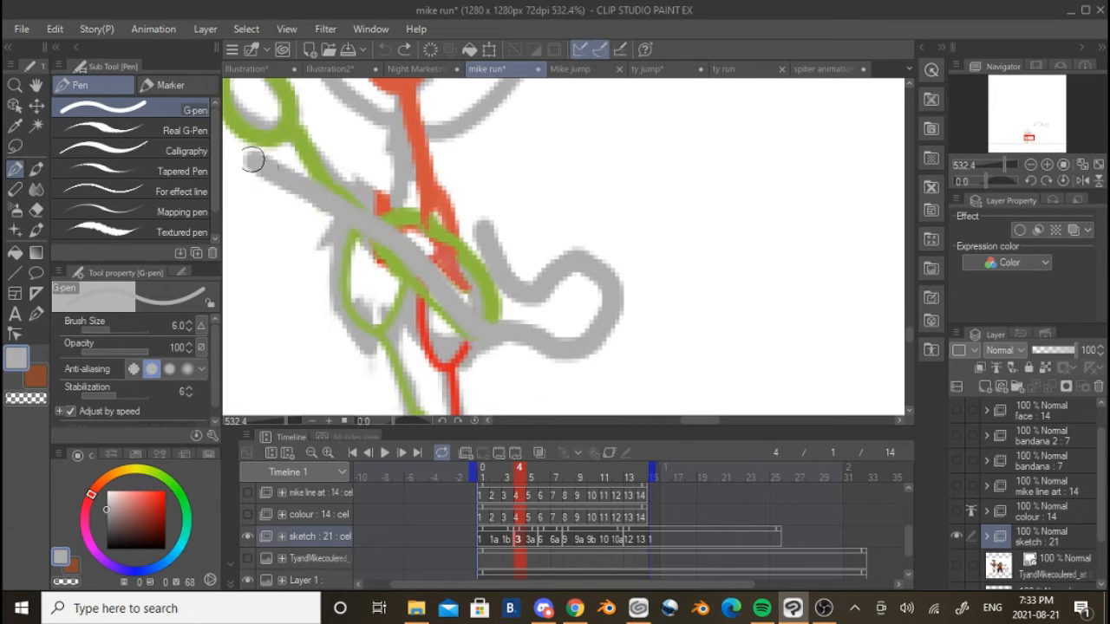
scroll(520, 243, down, 6)
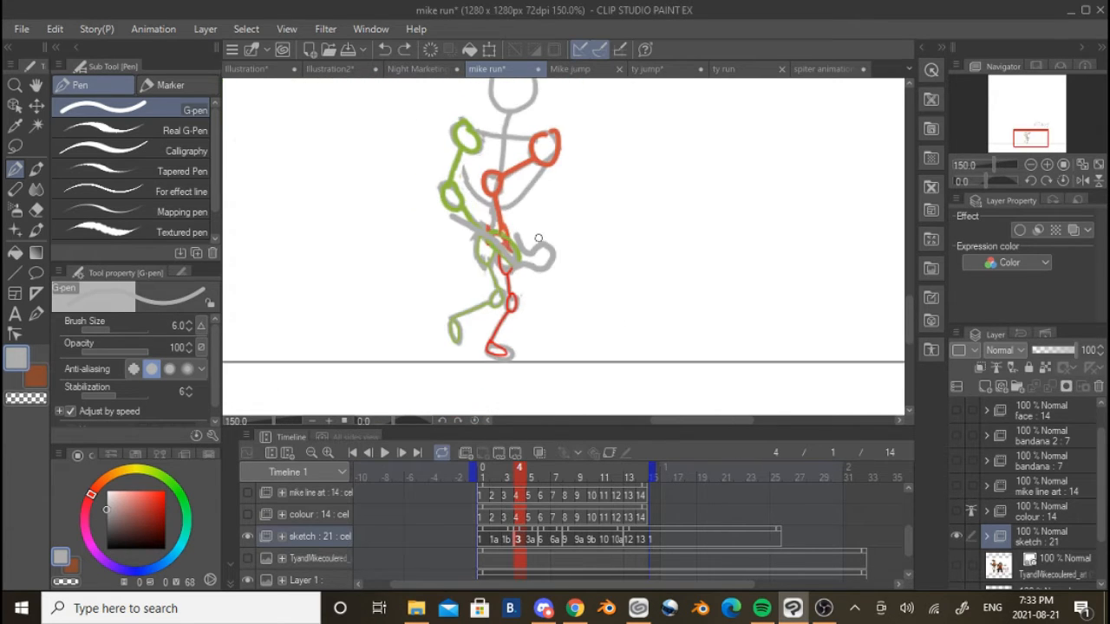
key(ctrl+z)
scroll(540, 253, down, 4)
scroll(541, 257, up, 7)
scroll(535, 321, down, 4)
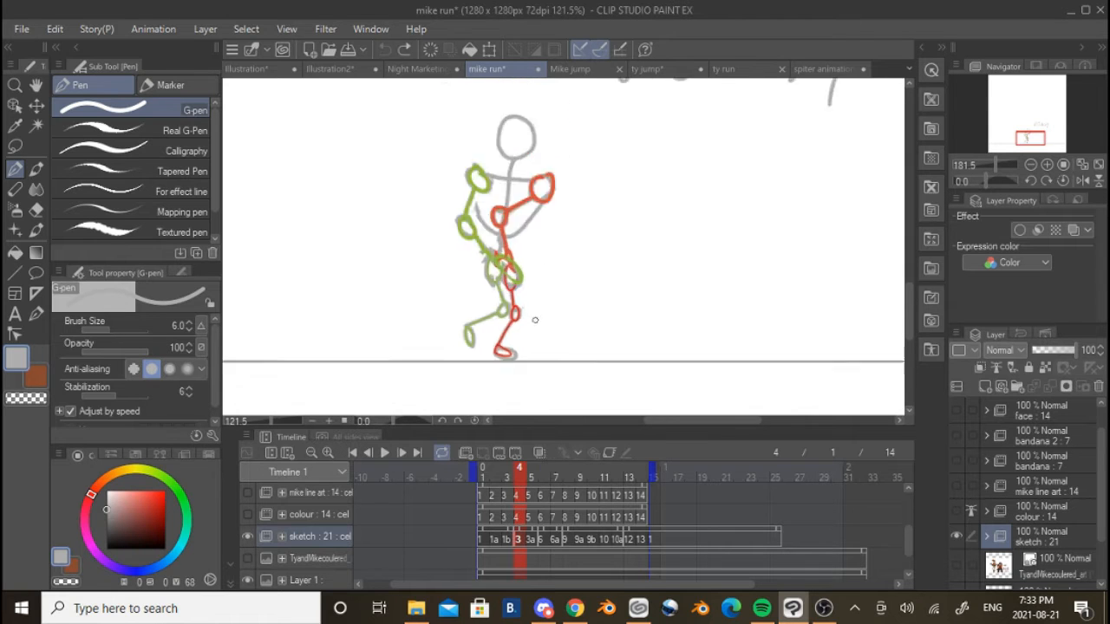
Show the coloured Ty and Mike reference layer, examine the characters beside the stick figure, and hide the layer again
scroll(534, 320, down, 1)
click(249, 560)
scroll(563, 247, down, 6)
scroll(477, 258, up, 5)
drag(464, 183, 548, 280)
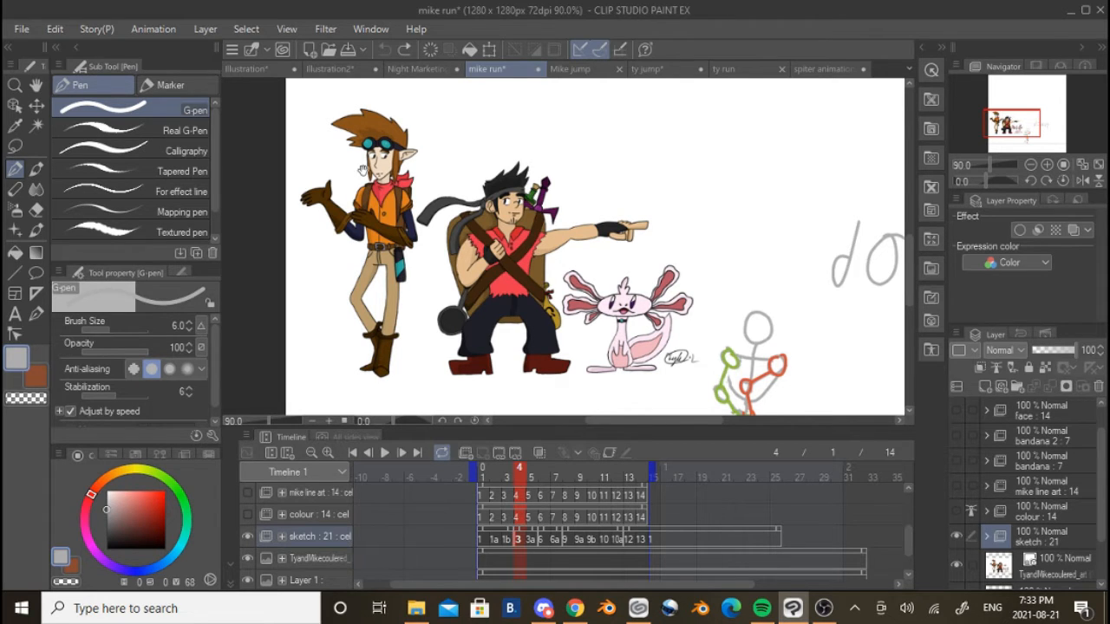
scroll(362, 169, up, 2)
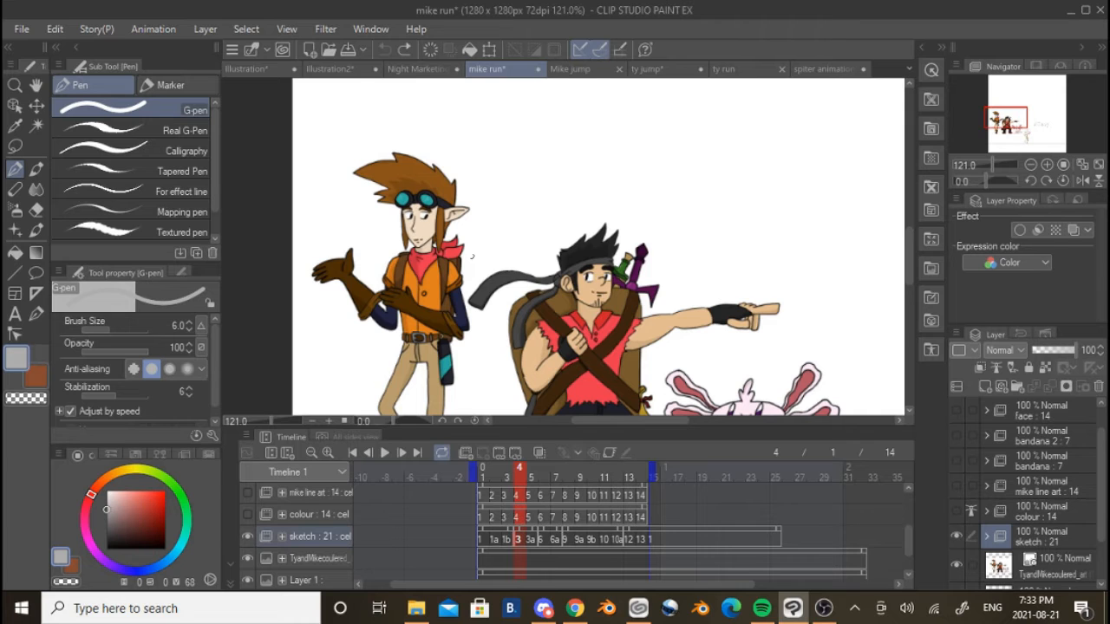
scroll(471, 257, down, 4)
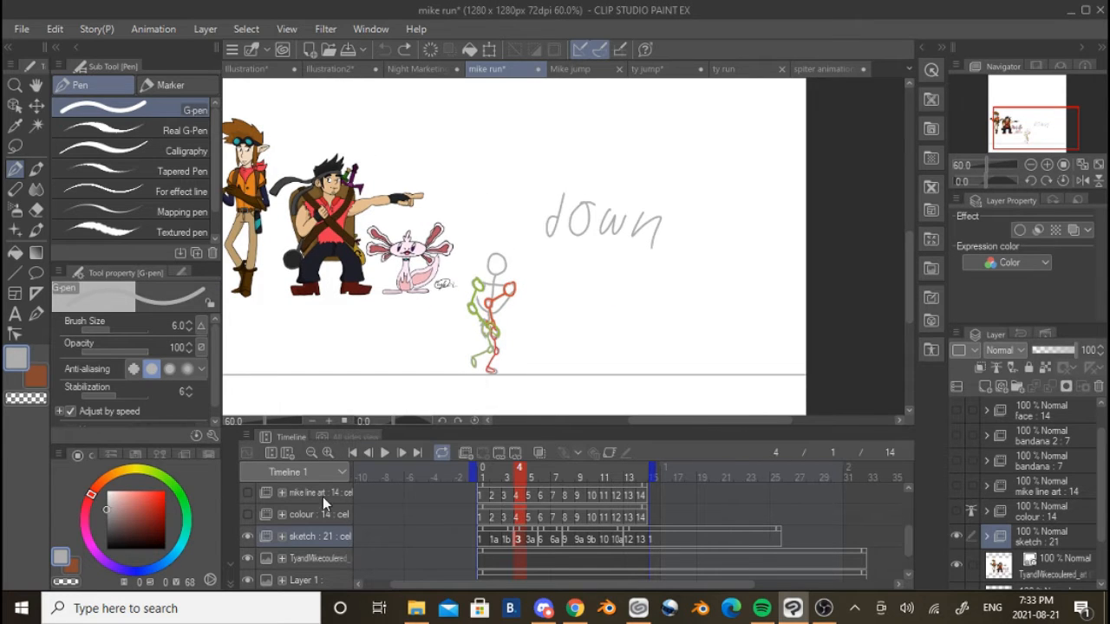
scroll(332, 239, up, 1)
drag(532, 260, 556, 329)
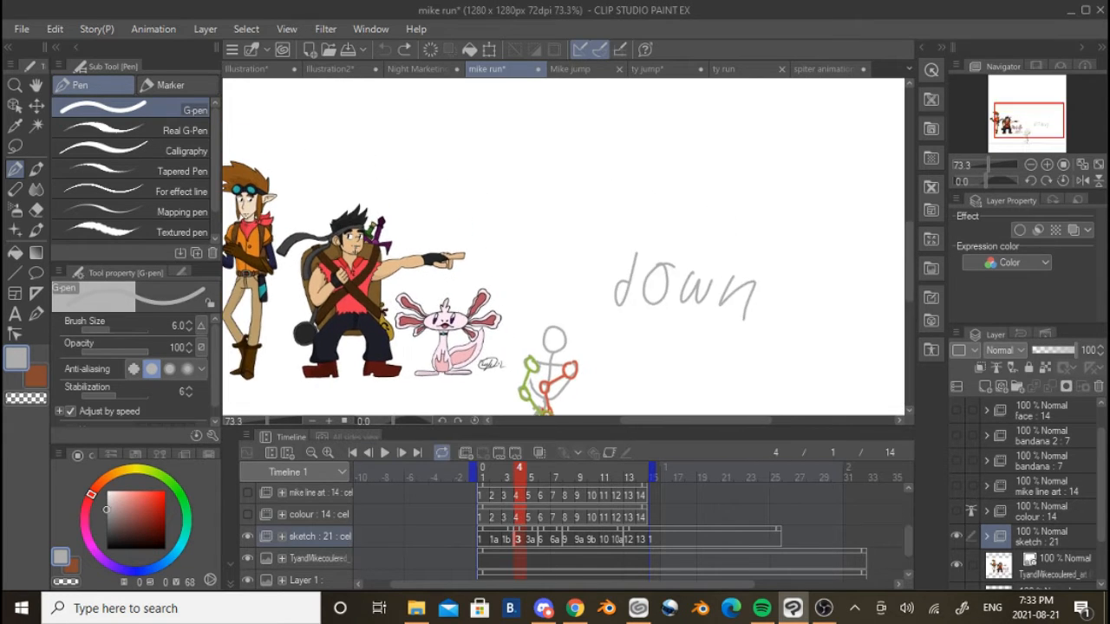
scroll(469, 261, up, 3)
scroll(468, 260, down, 4)
drag(590, 260, 502, 209)
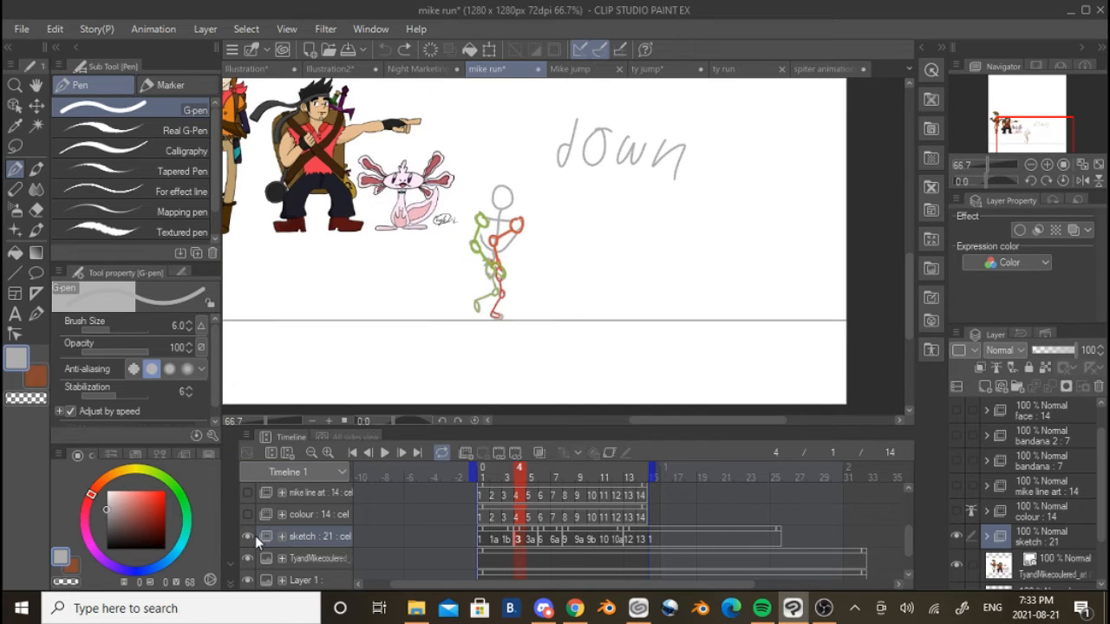
scroll(478, 274, up, 3)
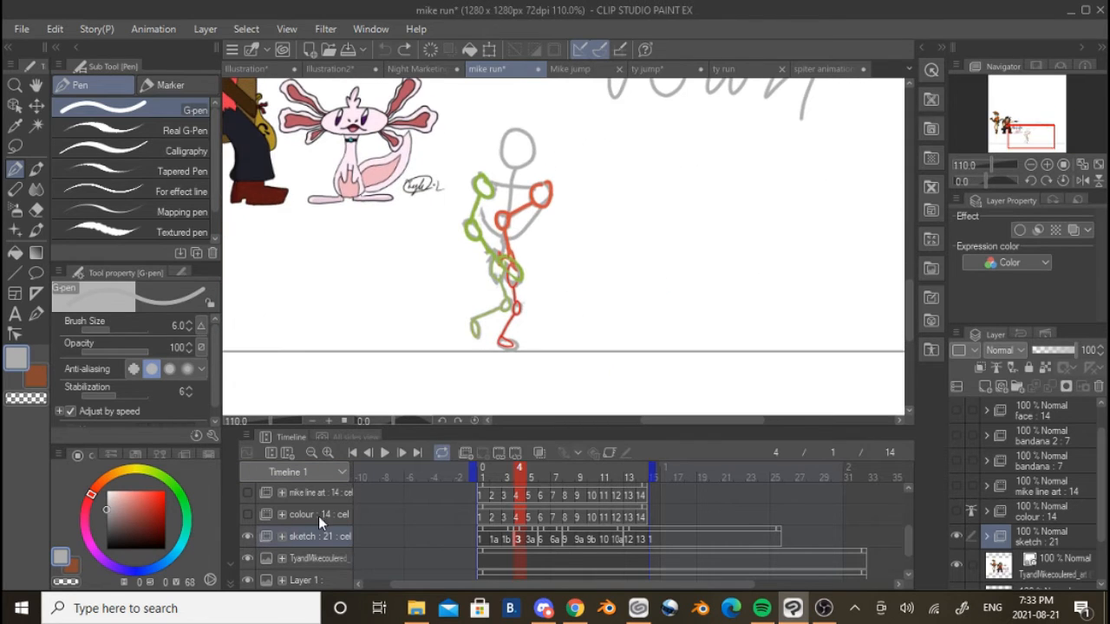
click(249, 561)
Briefly check the colour folder on frame 4, and show the mike line art folder in place of the sketch folder
click(249, 518)
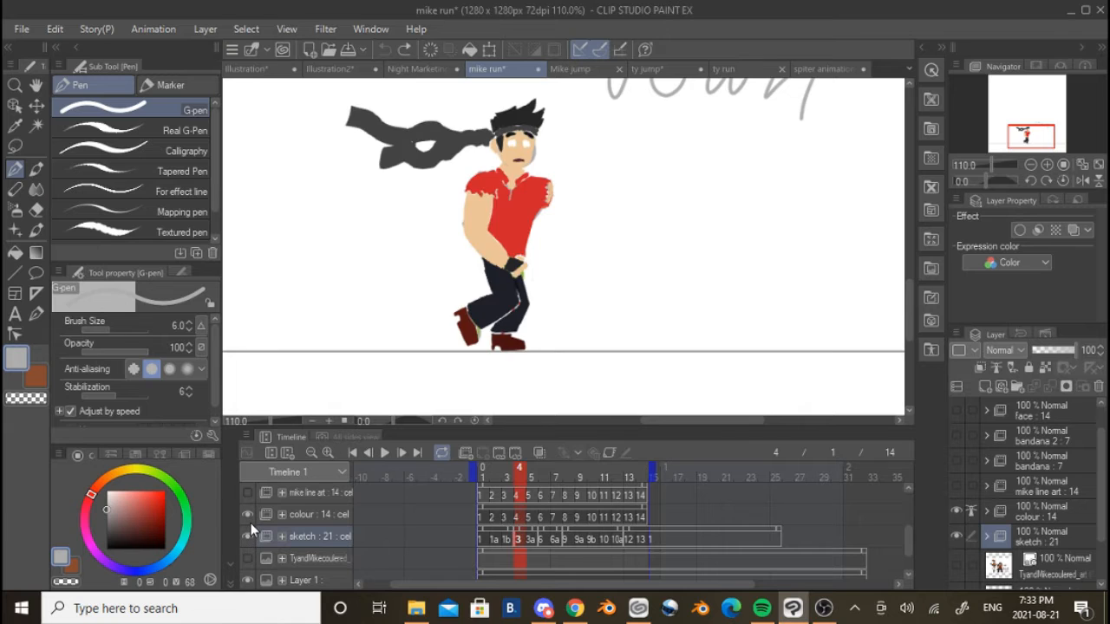
click(249, 519)
click(249, 493)
scroll(259, 530, up, 2)
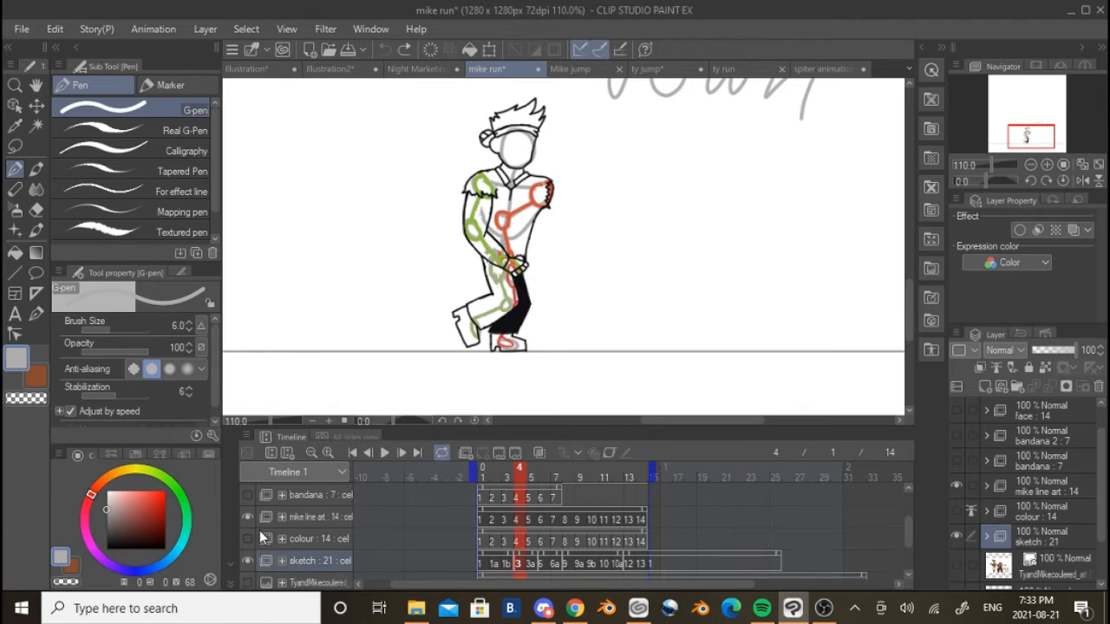
scroll(259, 550, down, 1)
click(249, 561)
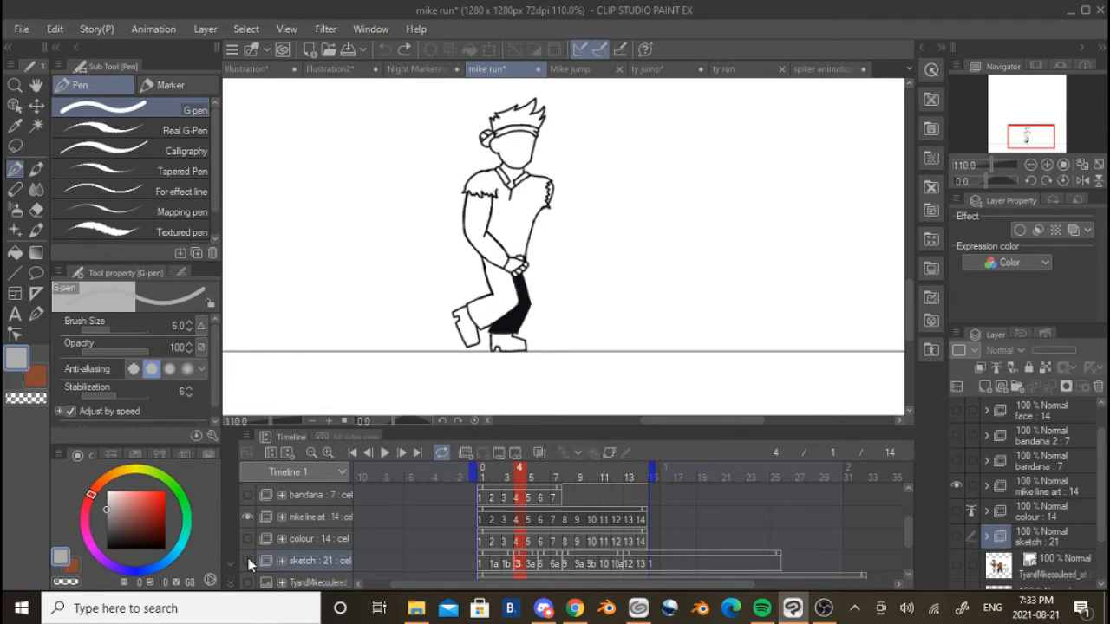
Play the mike line art run from frame 1 to examine its motion, and stop playback
click(478, 518)
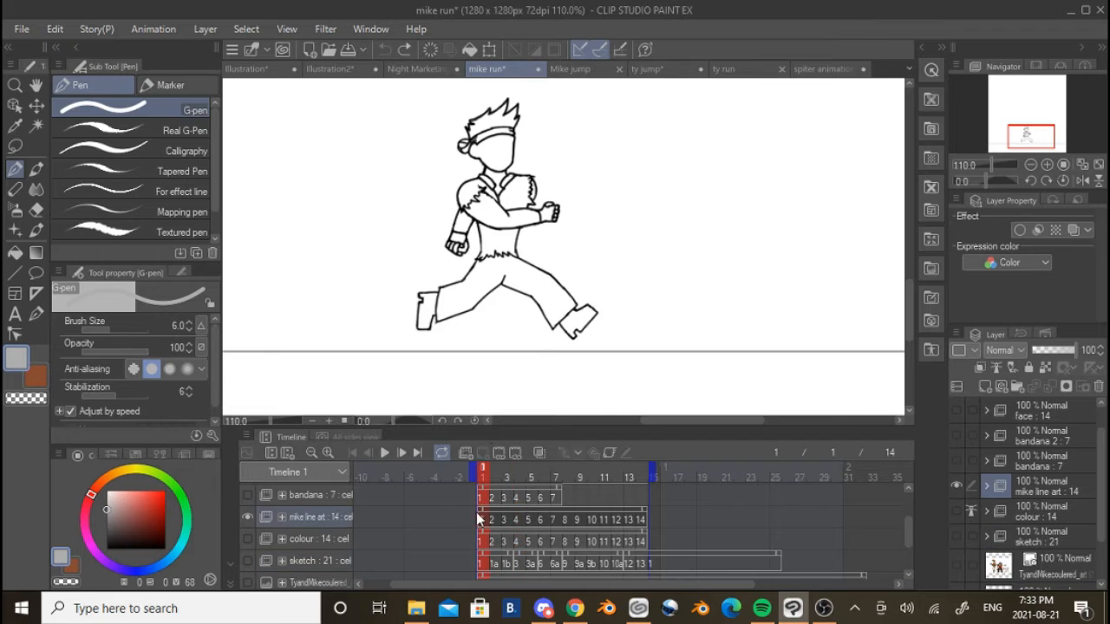
click(390, 452)
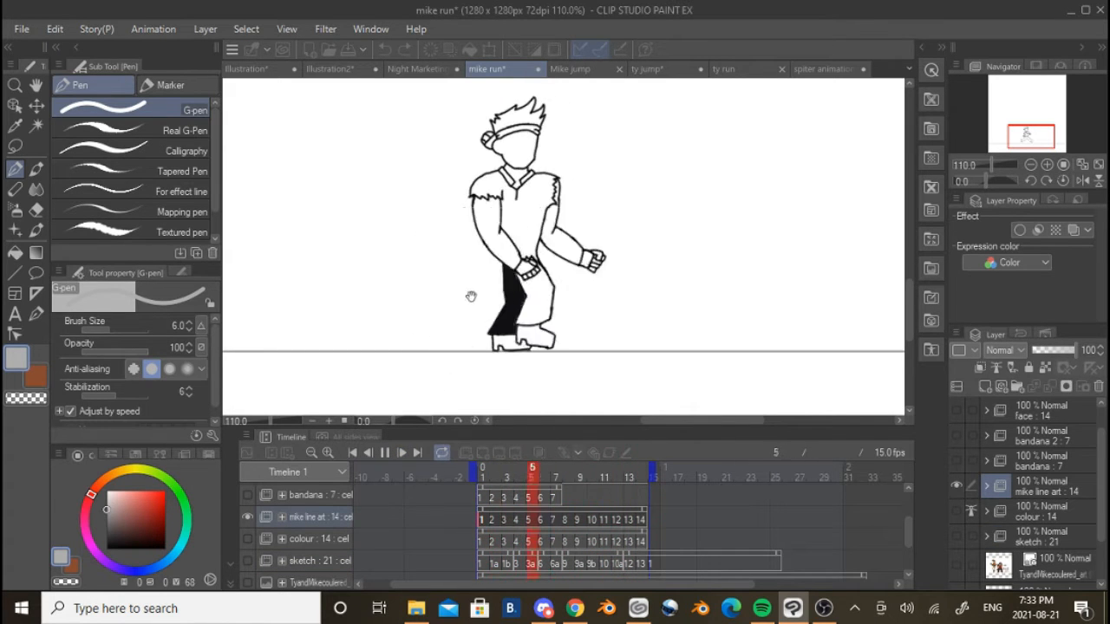
scroll(547, 303, up, 3)
scroll(547, 302, down, 5)
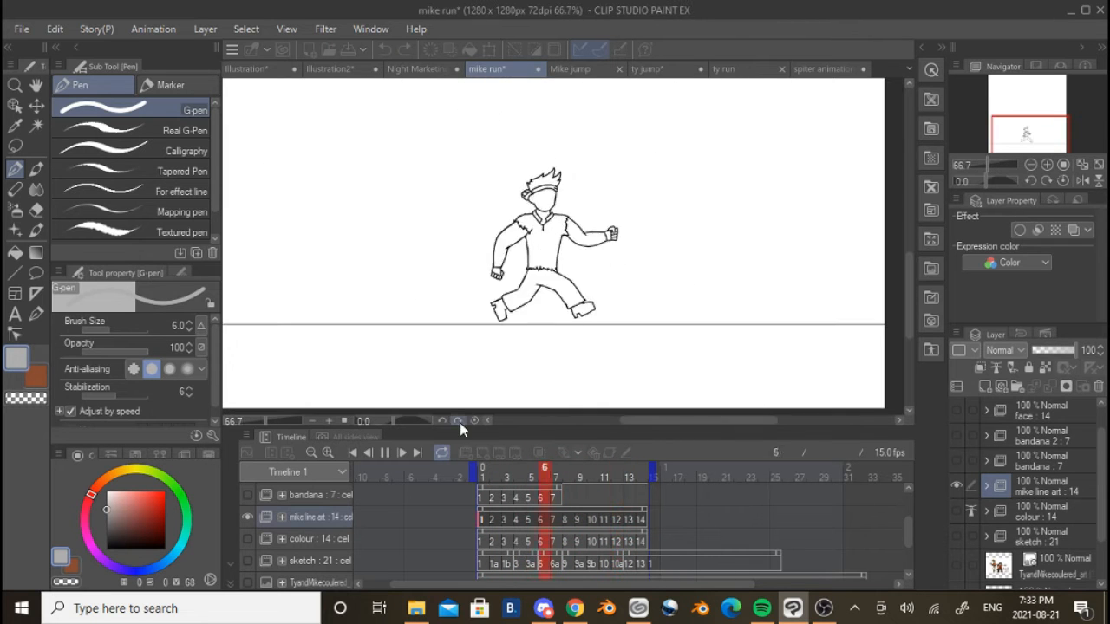
scroll(293, 517, up, 3)
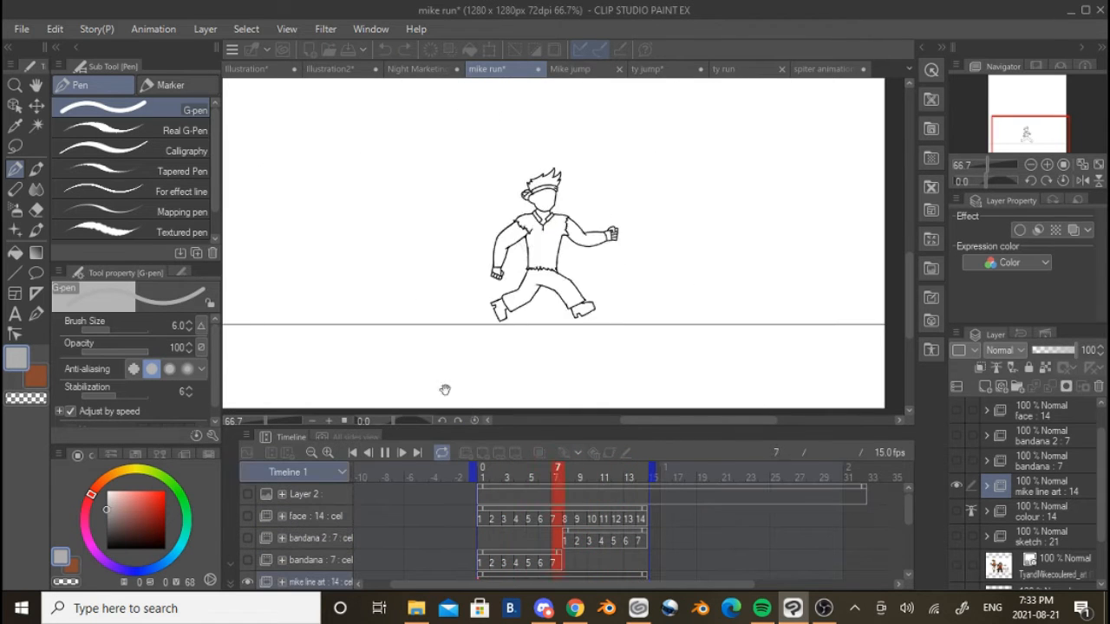
scroll(446, 389, down, 2)
scroll(559, 293, up, 2)
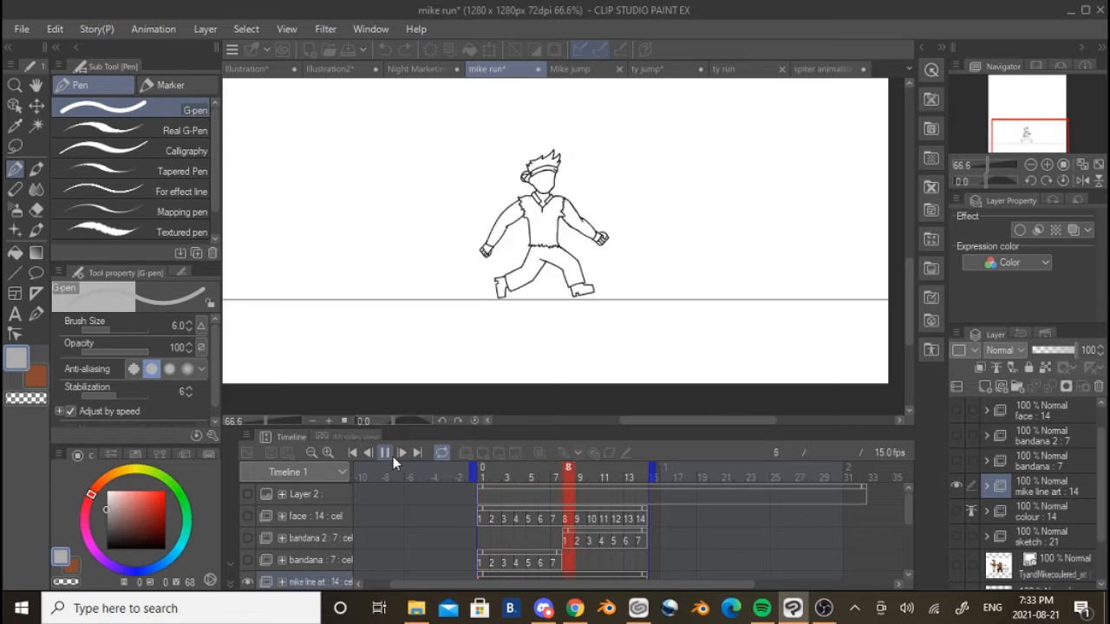
click(390, 454)
scroll(532, 289, up, 3)
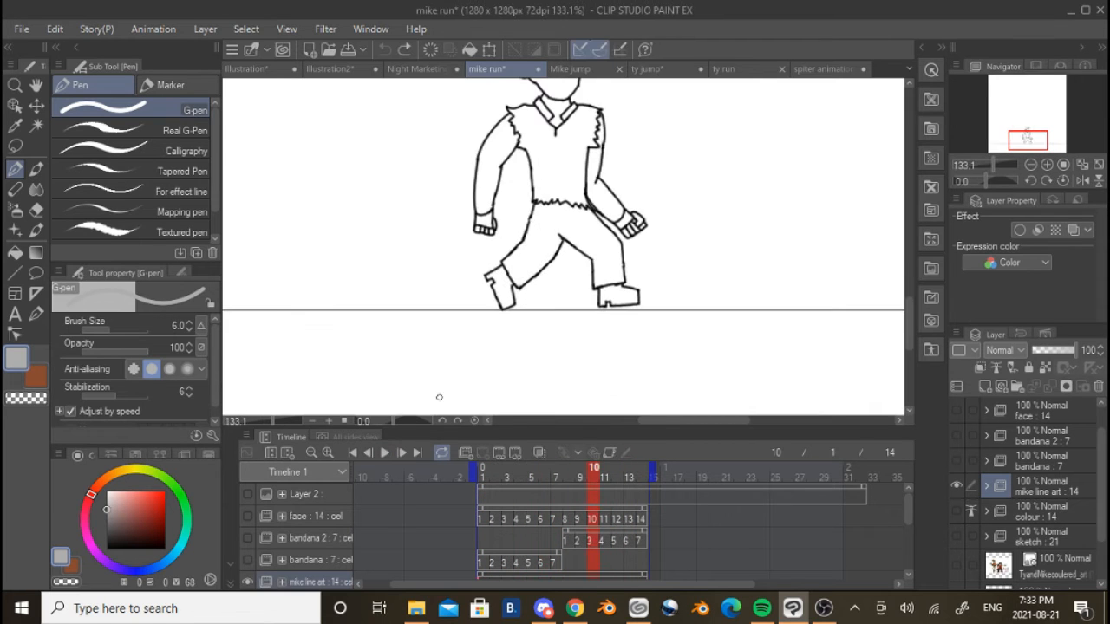
scroll(506, 336, down, 3)
click(248, 560)
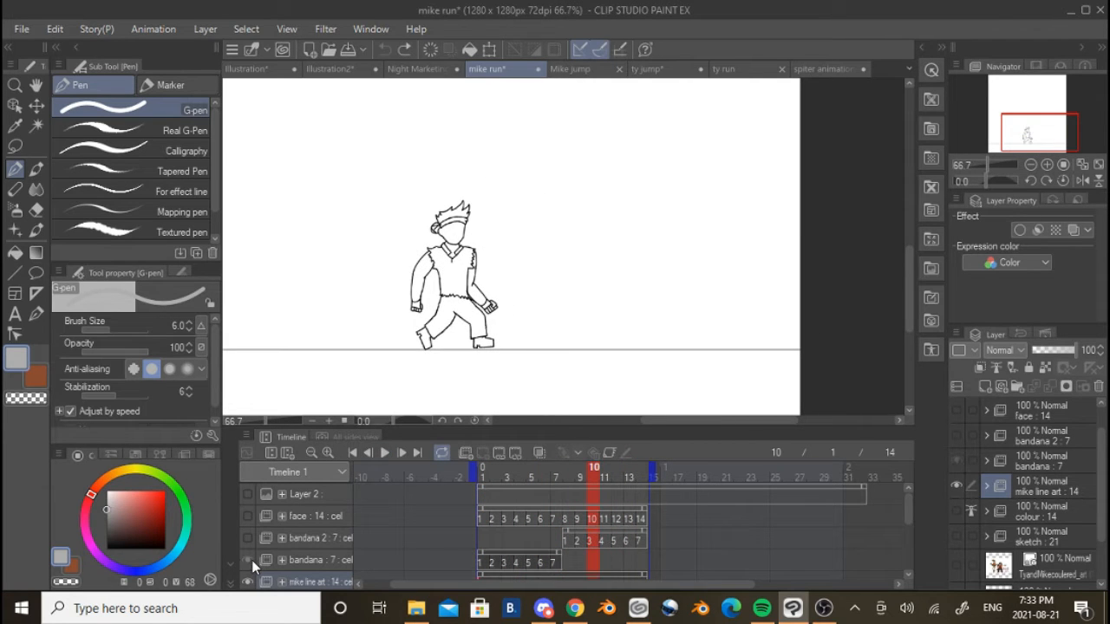
click(249, 560)
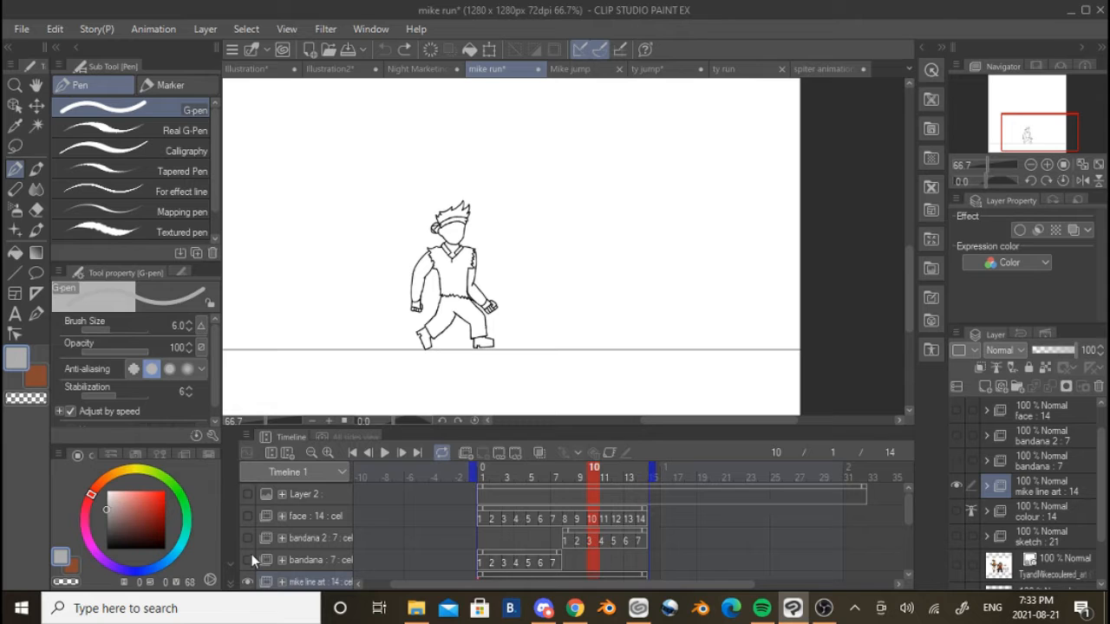
Return to frame 1 and step through the mike line art frame by frame to frame 14, examining the arms and torso
click(485, 491)
scroll(449, 297, up, 4)
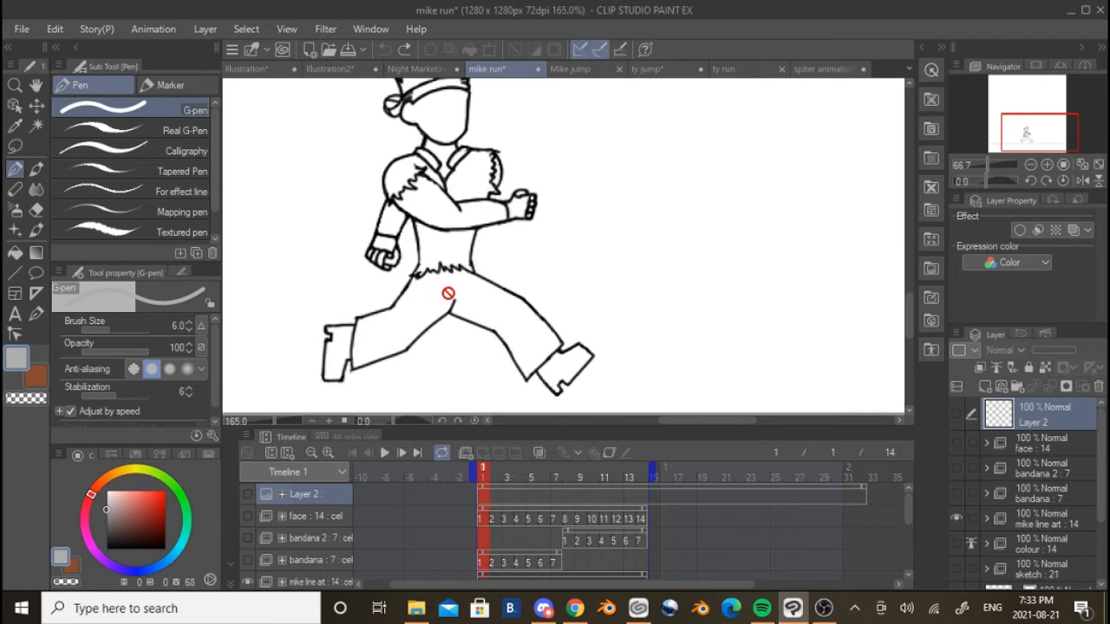
scroll(484, 415, up, 2)
scroll(508, 347, down, 3)
scroll(638, 269, up, 2)
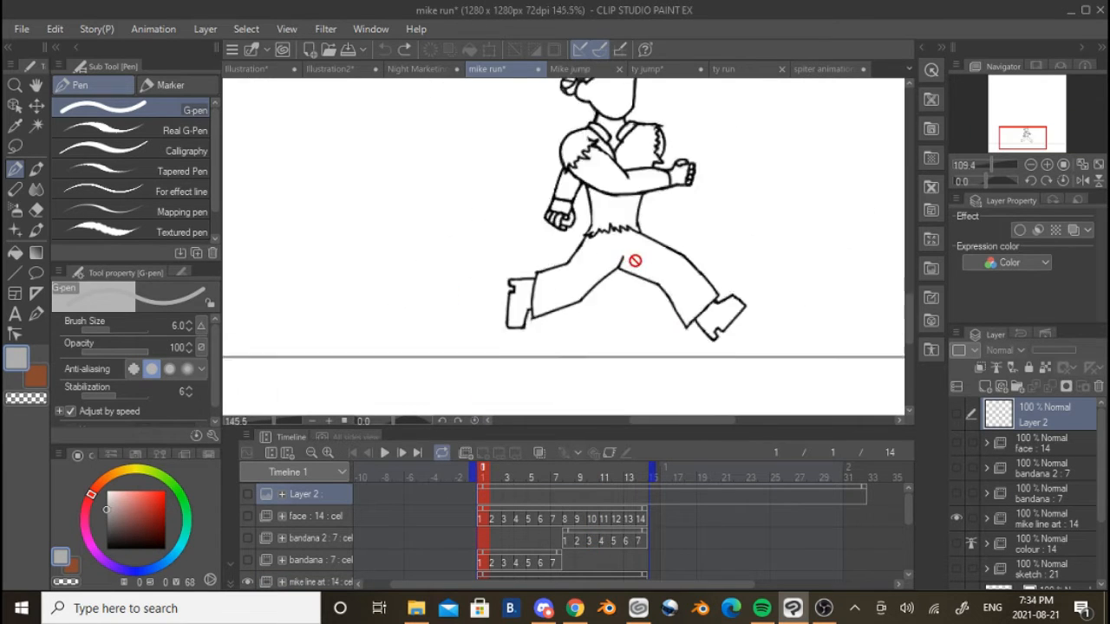
scroll(537, 347, up, 2)
click(402, 453)
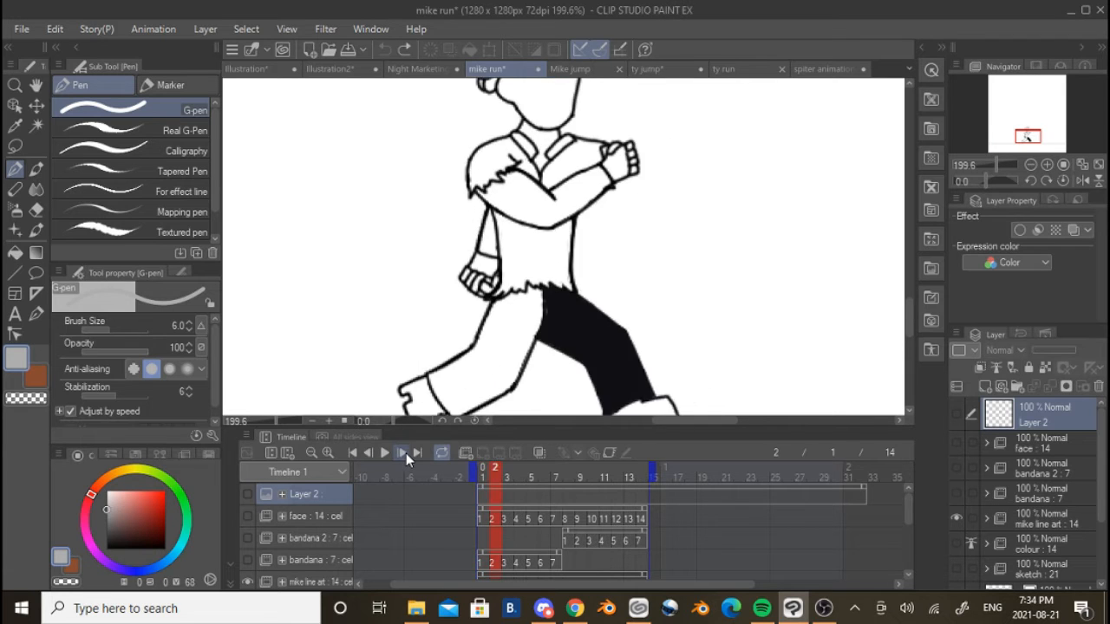
click(402, 452)
click(402, 453)
click(402, 452)
scroll(484, 185, up, 4)
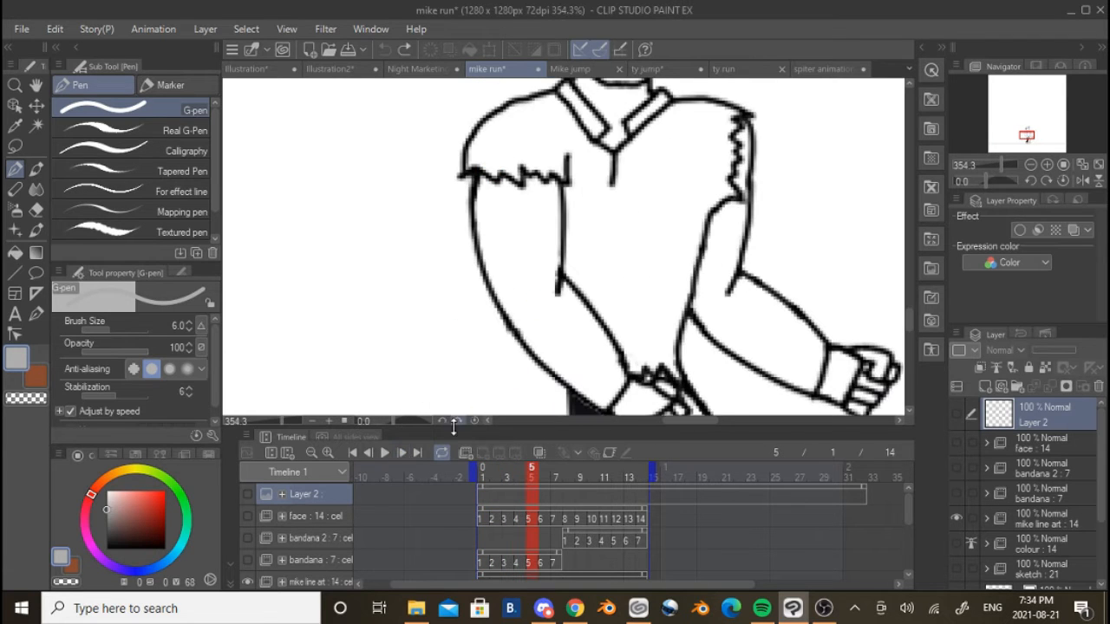
click(402, 453)
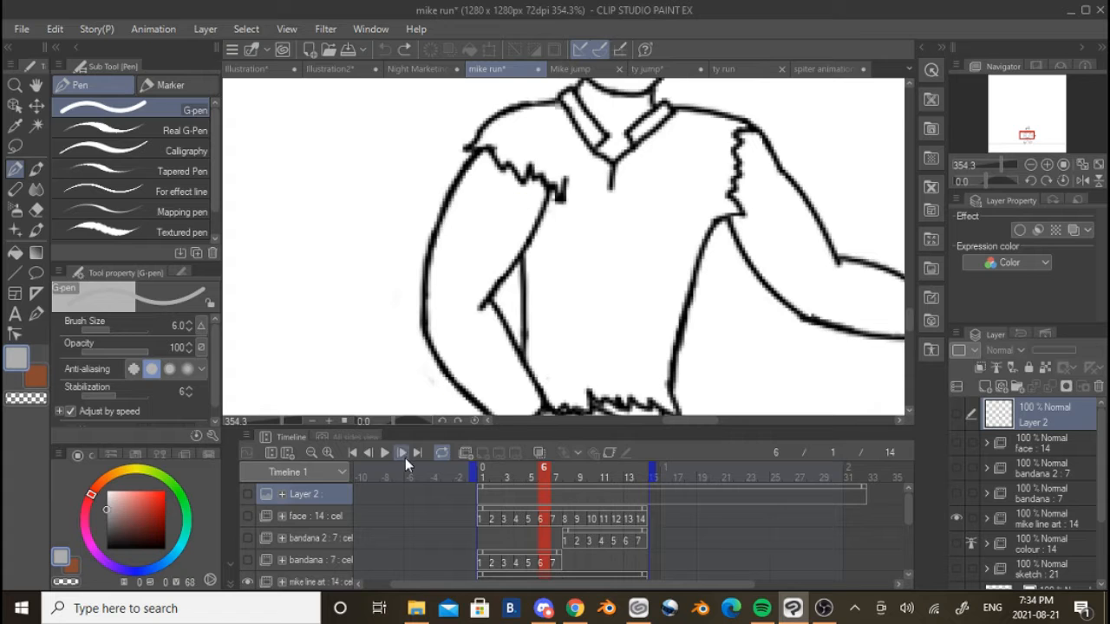
click(401, 455)
click(401, 454)
click(401, 454)
click(401, 454)
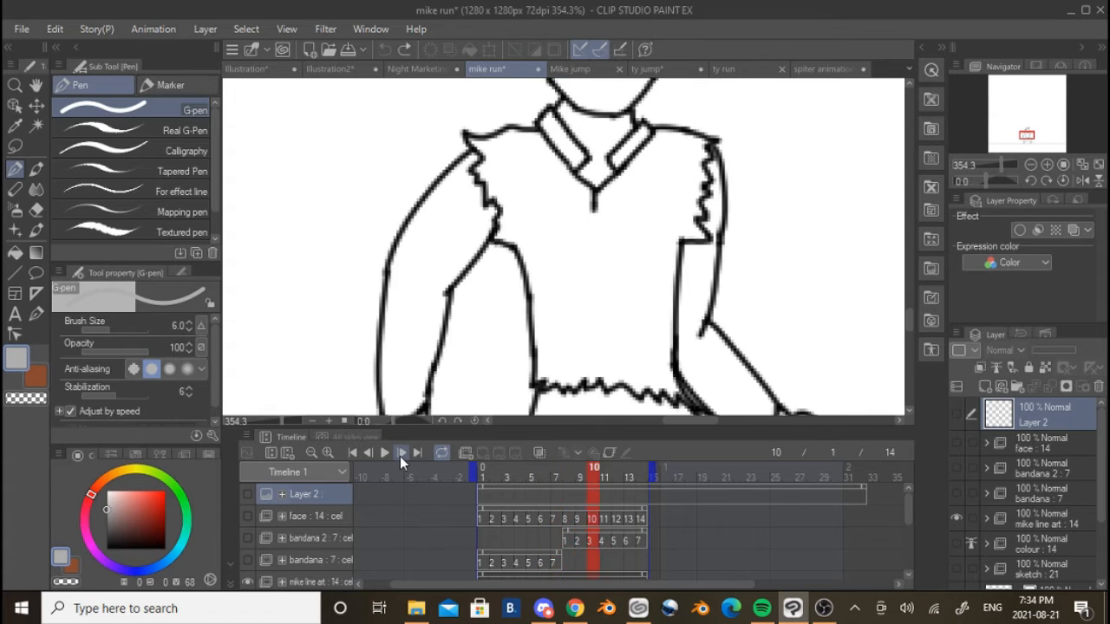
click(400, 454)
click(400, 455)
click(400, 454)
click(401, 454)
scroll(428, 300, down, 5)
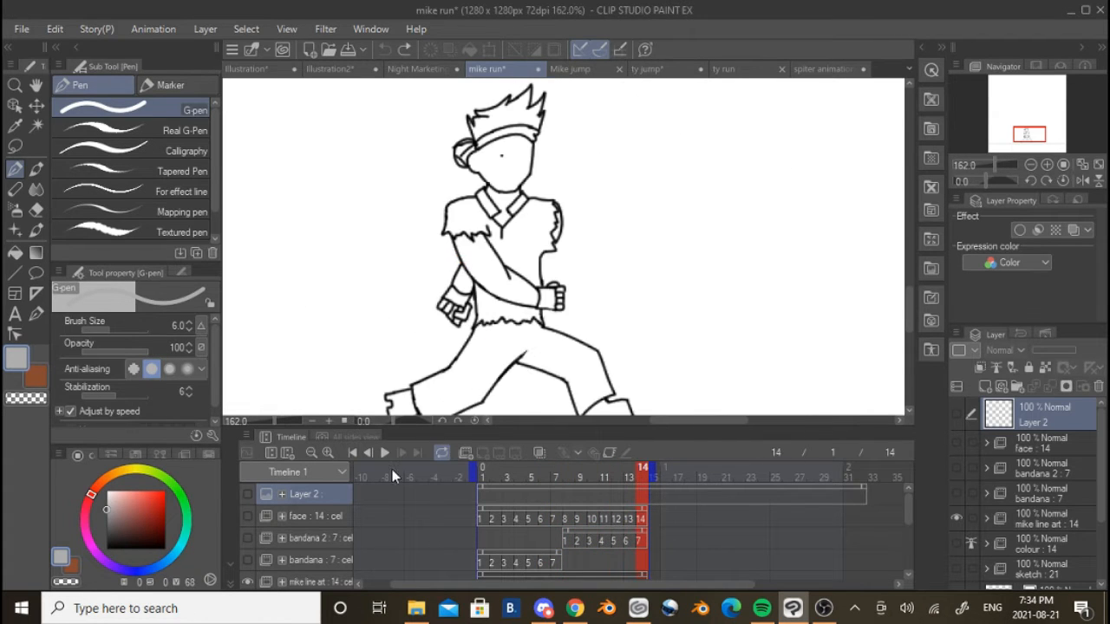
Turn on onion skinning for the mike line art, and examine frame 2 against its neighbouring frames
click(354, 453)
scroll(481, 511, down, 1)
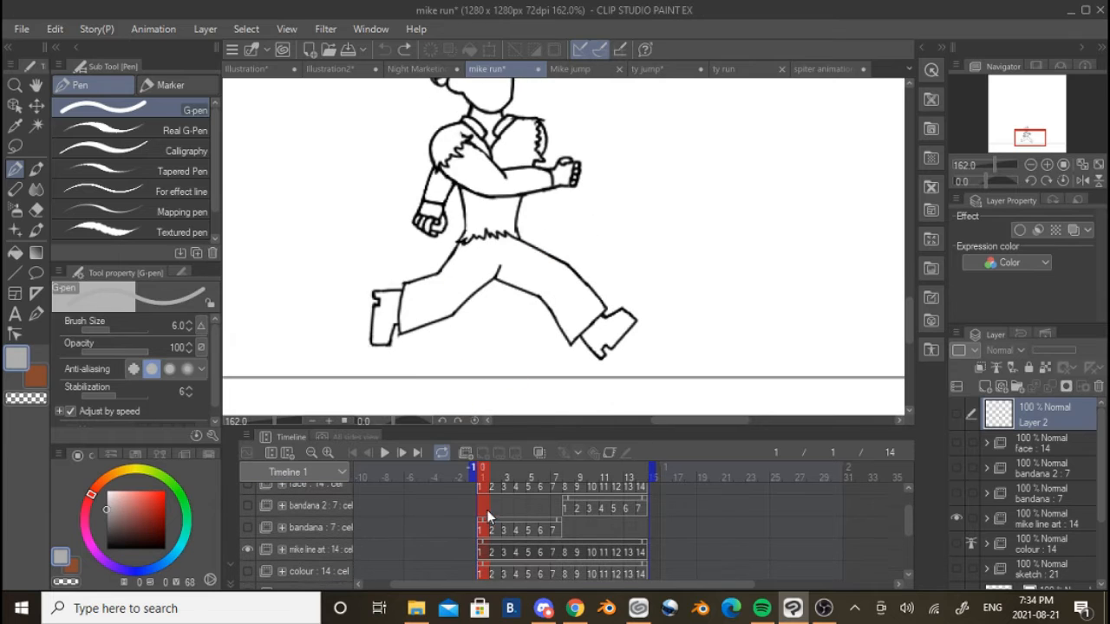
click(488, 555)
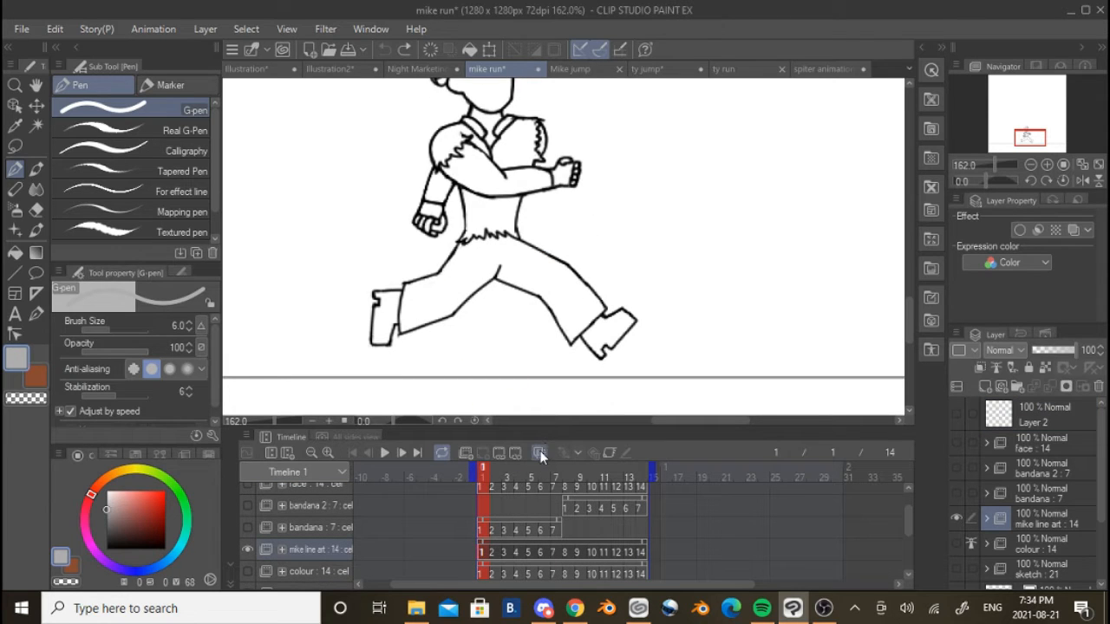
click(538, 451)
click(494, 551)
scroll(523, 377, up, 1)
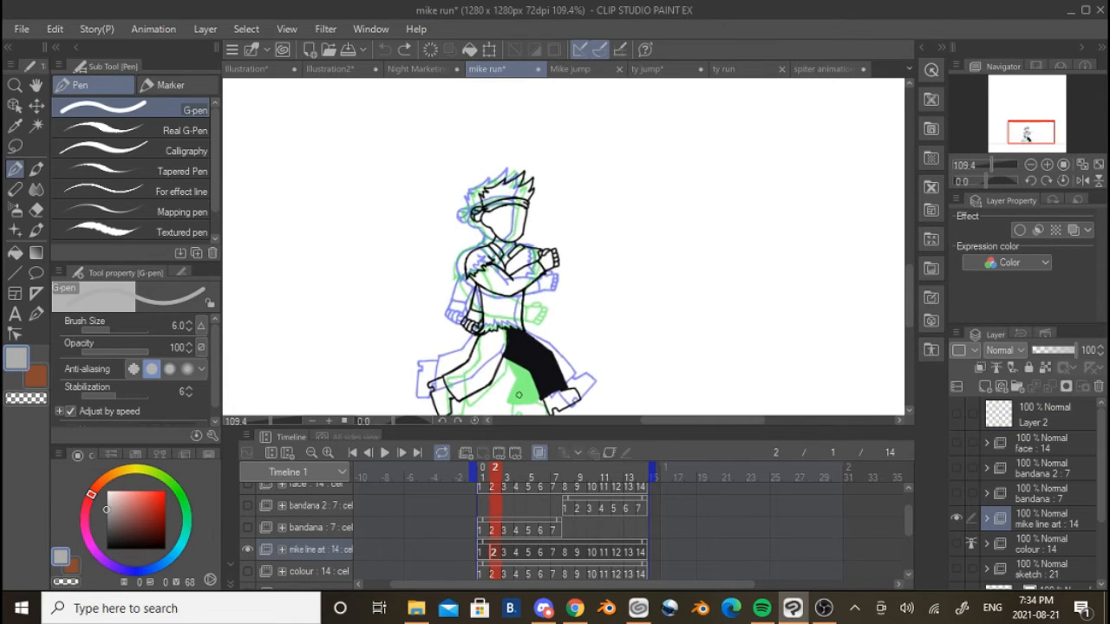
scroll(523, 376, up, 2)
scroll(508, 286, down, 5)
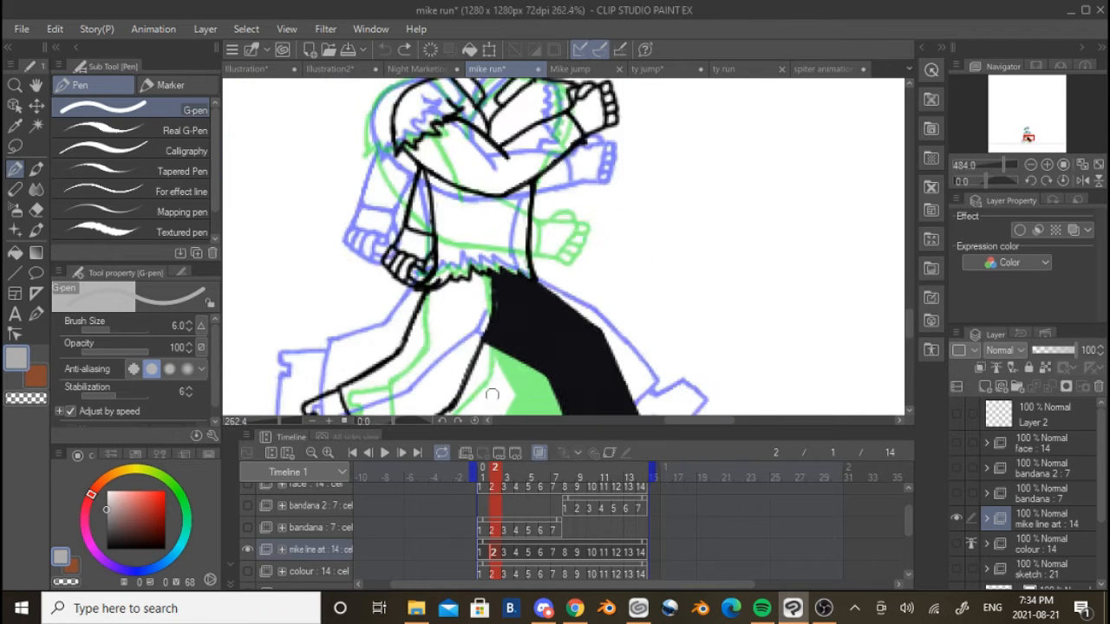
Show the bandana and bandana 2 folders, and look at the bandana's first and last cels
click(247, 527)
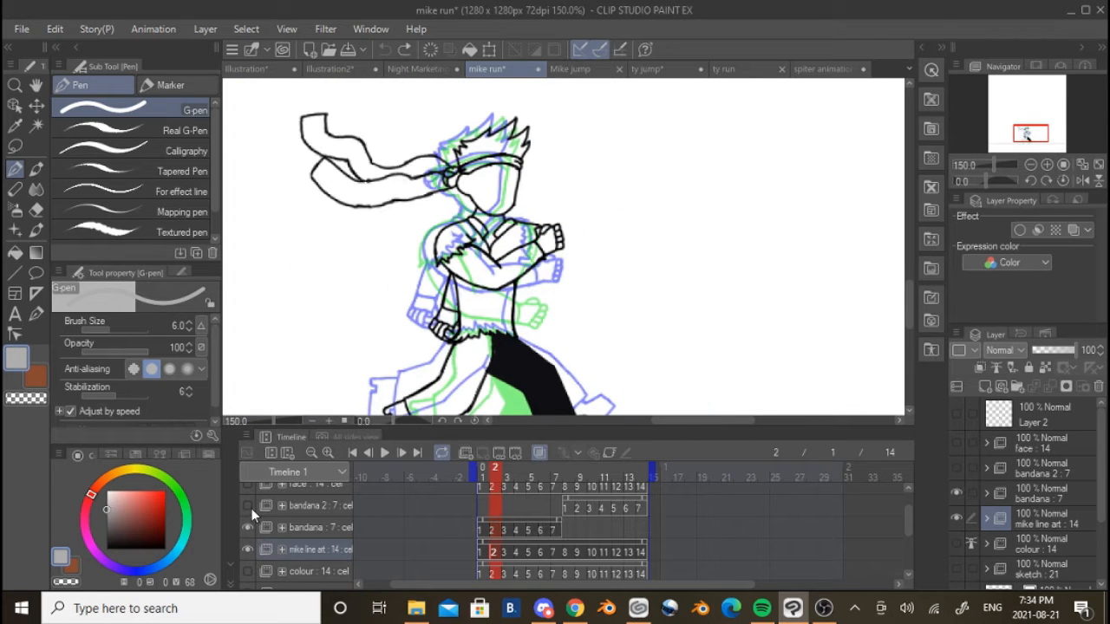
click(252, 504)
click(482, 531)
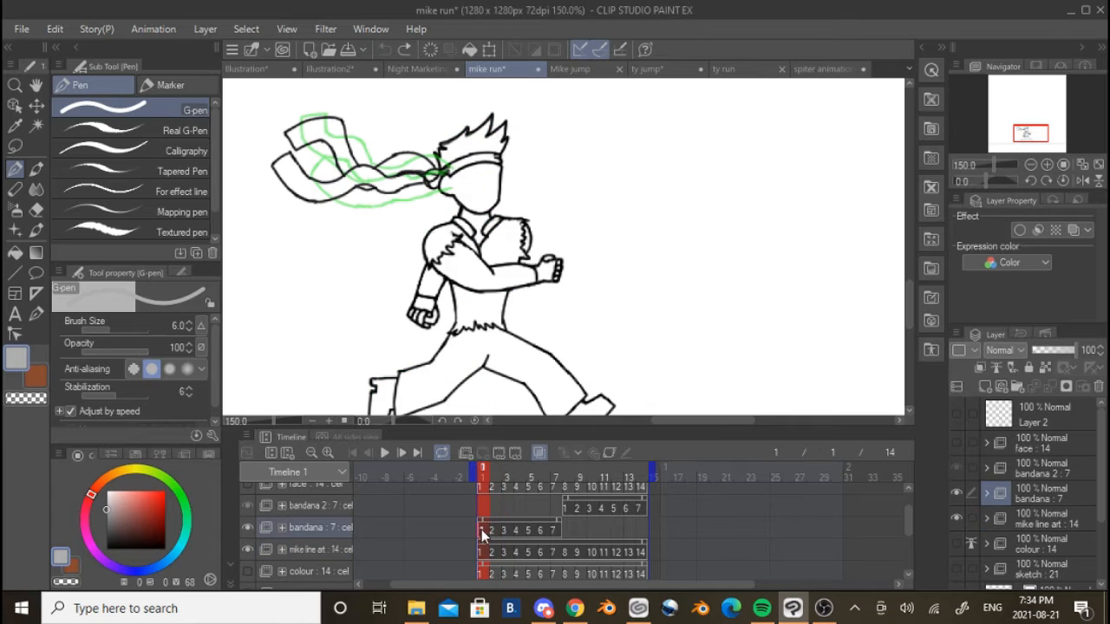
click(550, 528)
Temporarily hide bandana 2, step through the first bandana up to frame 8, and return to frame 1 with both shown
click(249, 504)
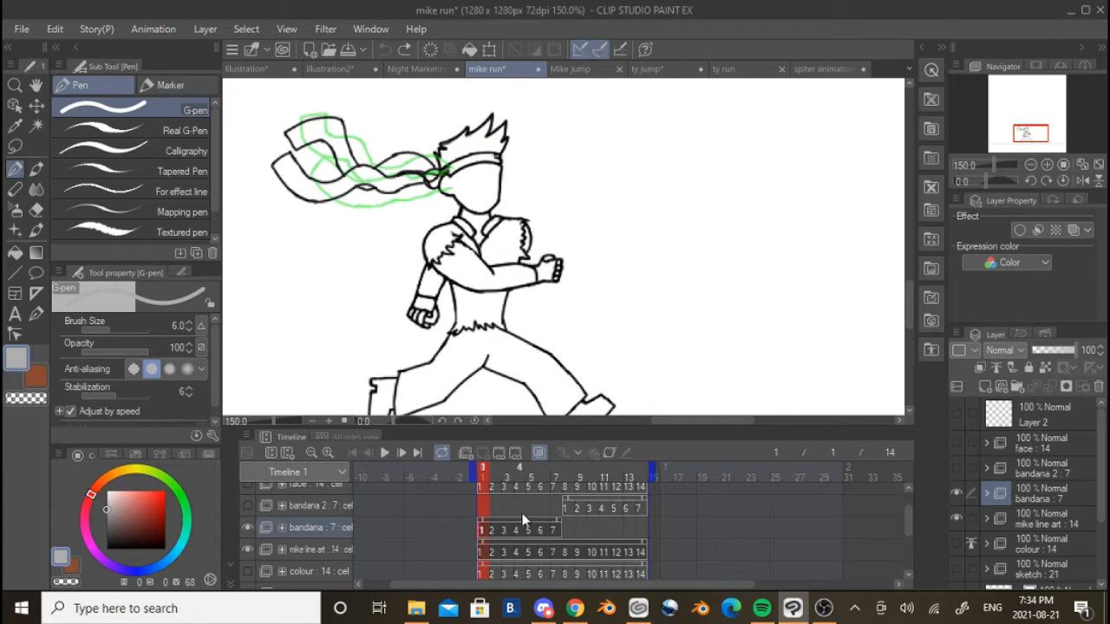
click(403, 452)
click(402, 452)
click(402, 451)
click(402, 451)
click(402, 451)
click(403, 452)
click(403, 451)
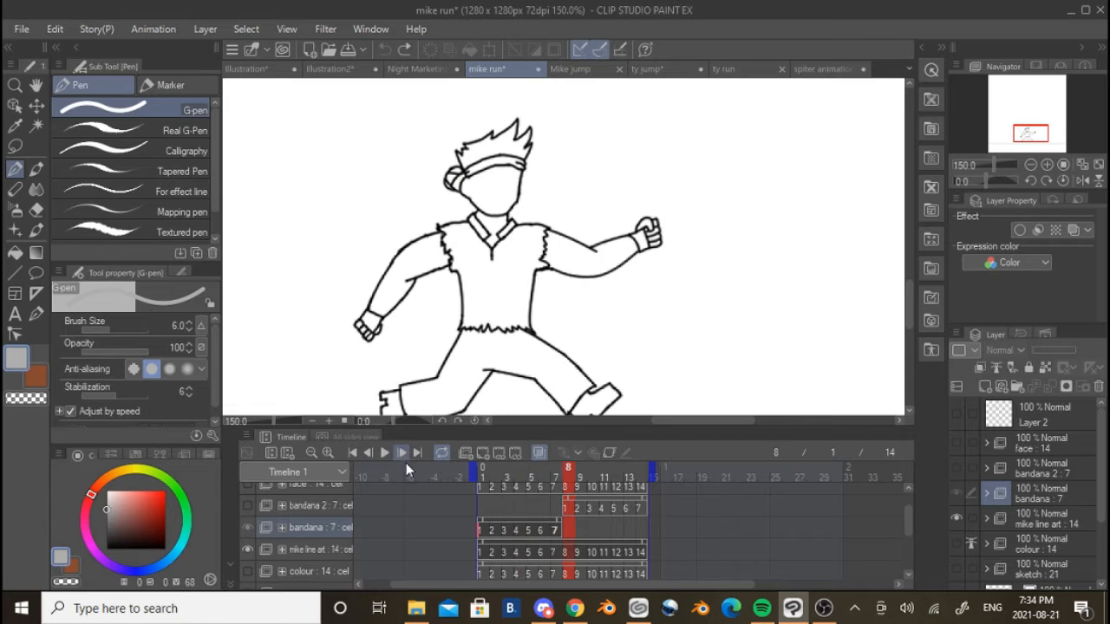
click(482, 530)
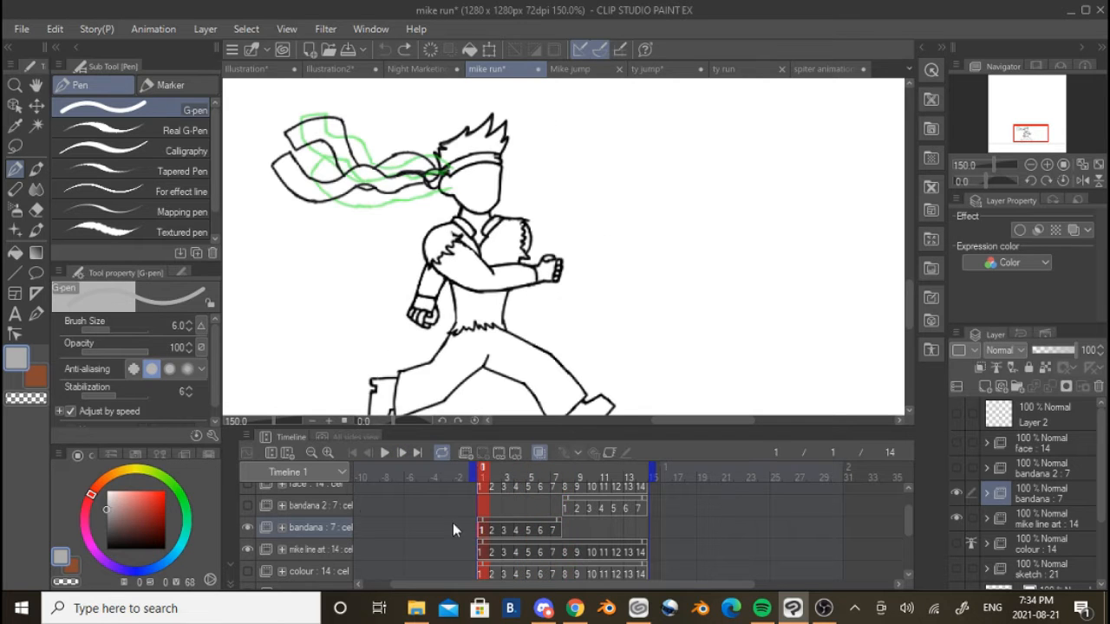
Play the line art run with both bandana folders shown to examine the cloth's motion, and stop playback
click(384, 451)
scroll(618, 312, down, 3)
scroll(617, 312, up, 3)
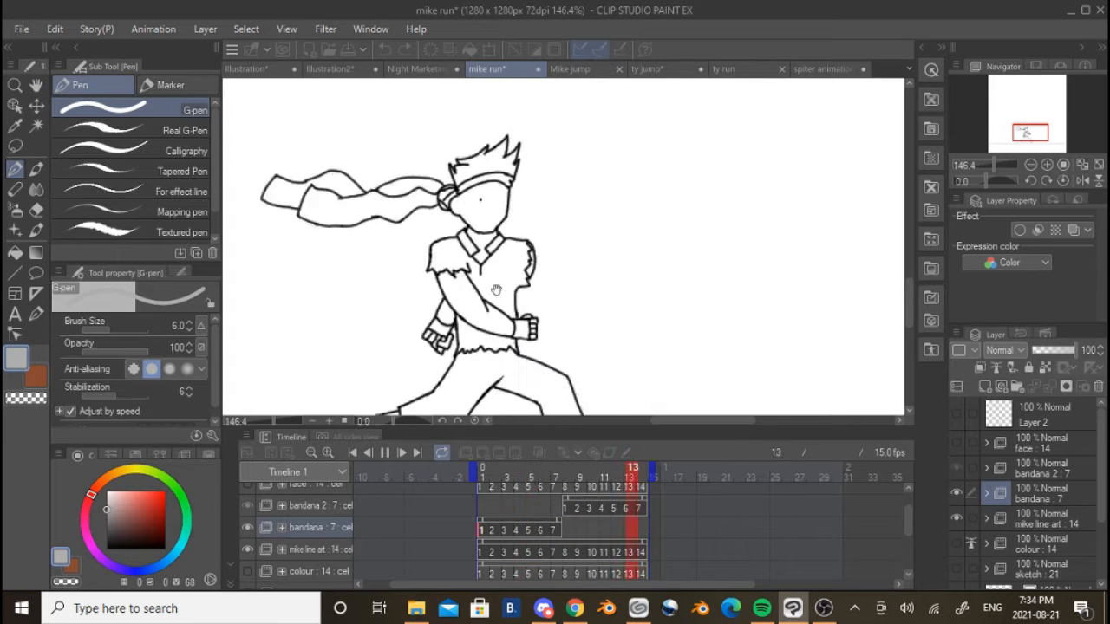
click(384, 452)
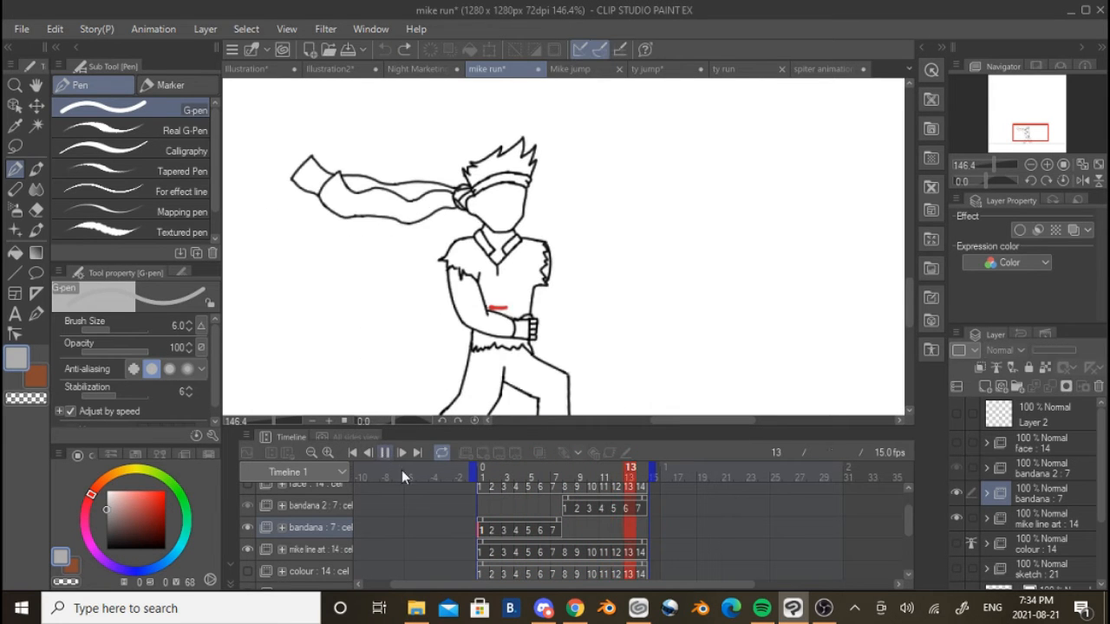
Compare the bandana's cel on frame 1 with the bandana 2 cel on frame 8, examining the trailing cloth up close
click(484, 526)
click(568, 503)
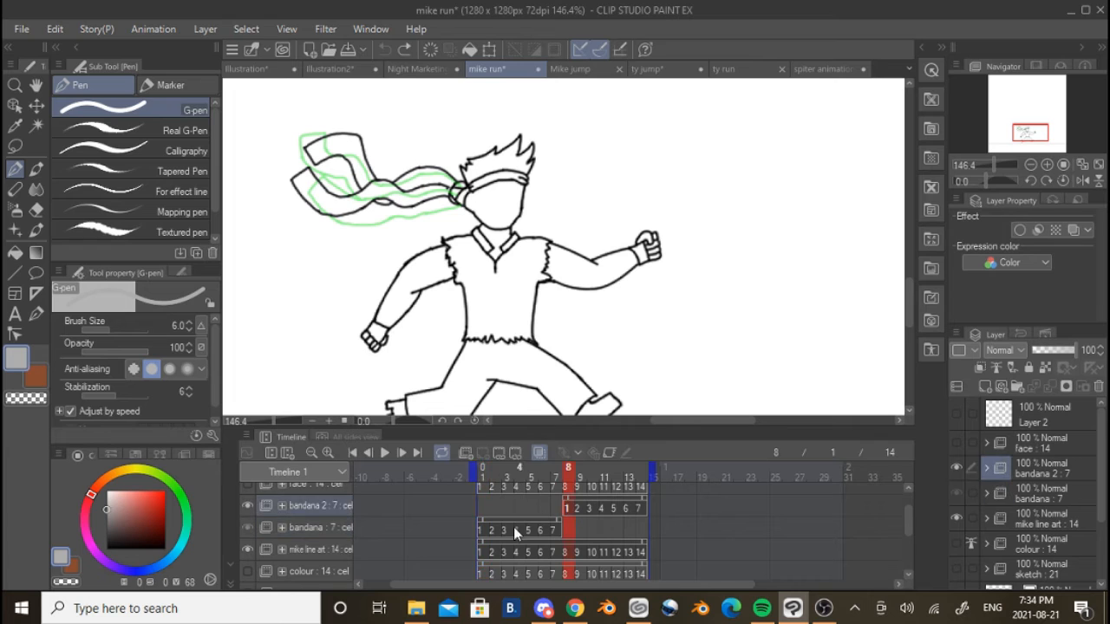
click(480, 528)
click(566, 509)
scroll(456, 228, up, 1)
drag(455, 227, 509, 291)
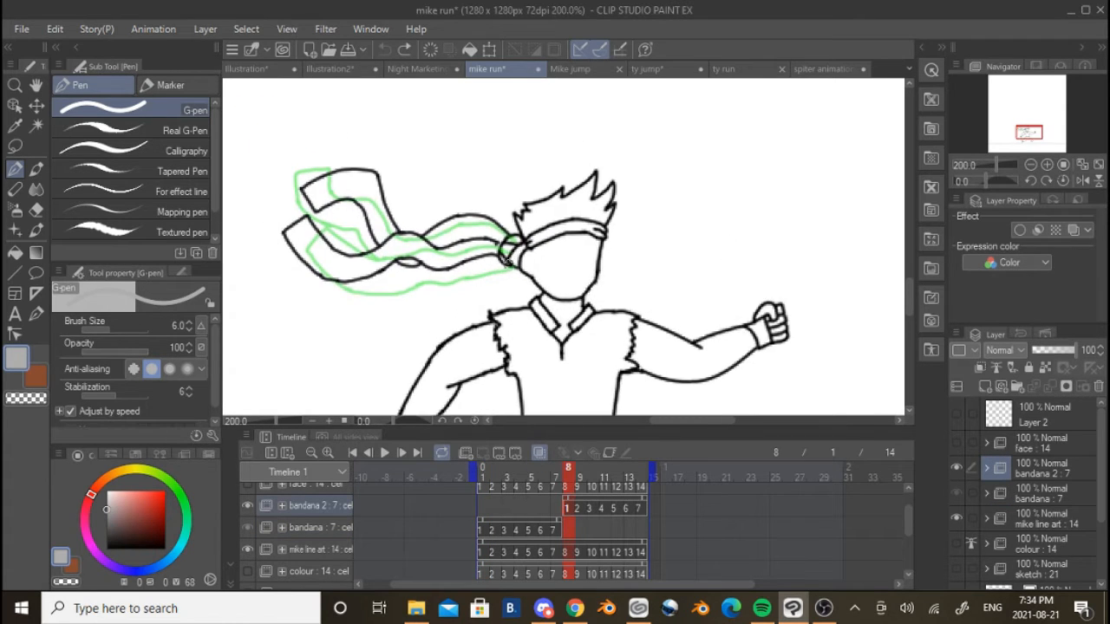
scroll(349, 180, up, 1)
Compare the second and third cels of the bandana with the matching bandana 2 cels on frames 9 and 10
click(580, 509)
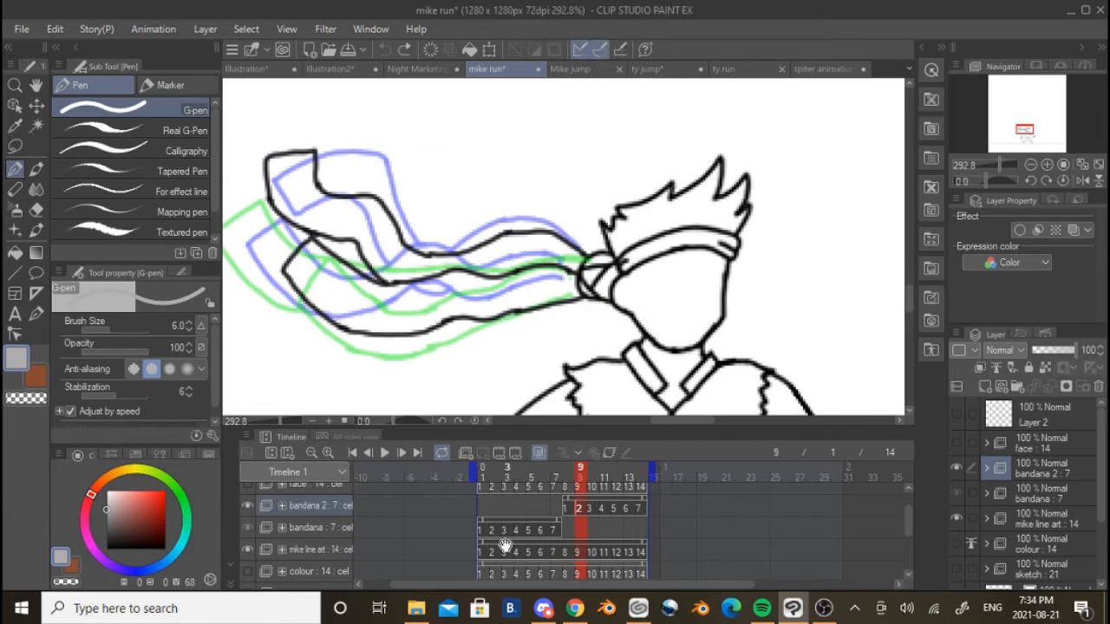
click(483, 536)
click(569, 510)
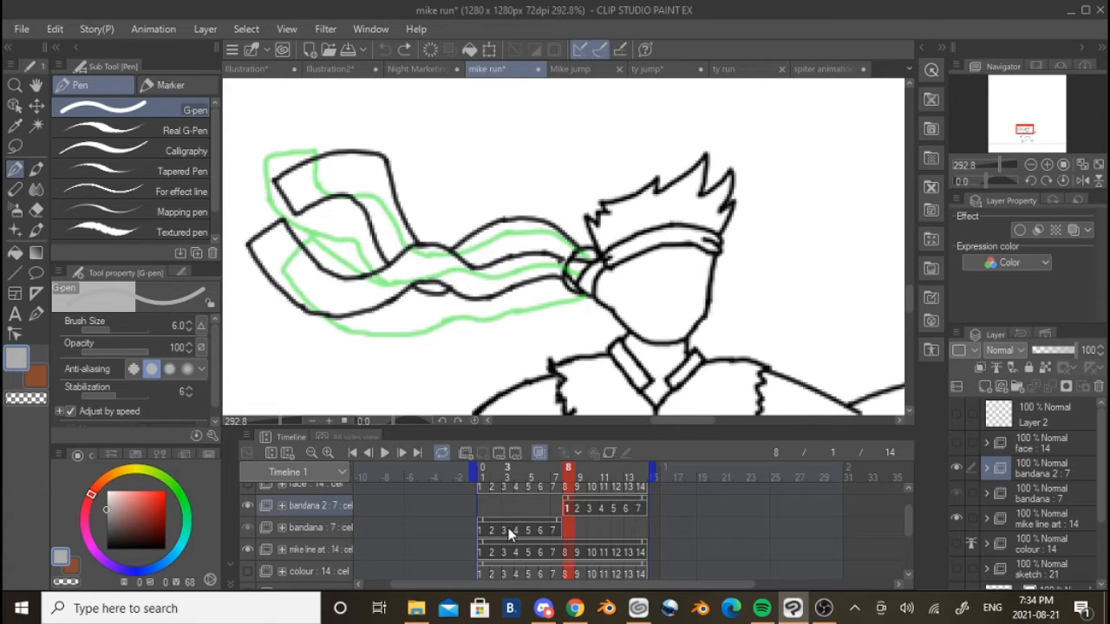
click(496, 531)
click(594, 514)
click(583, 509)
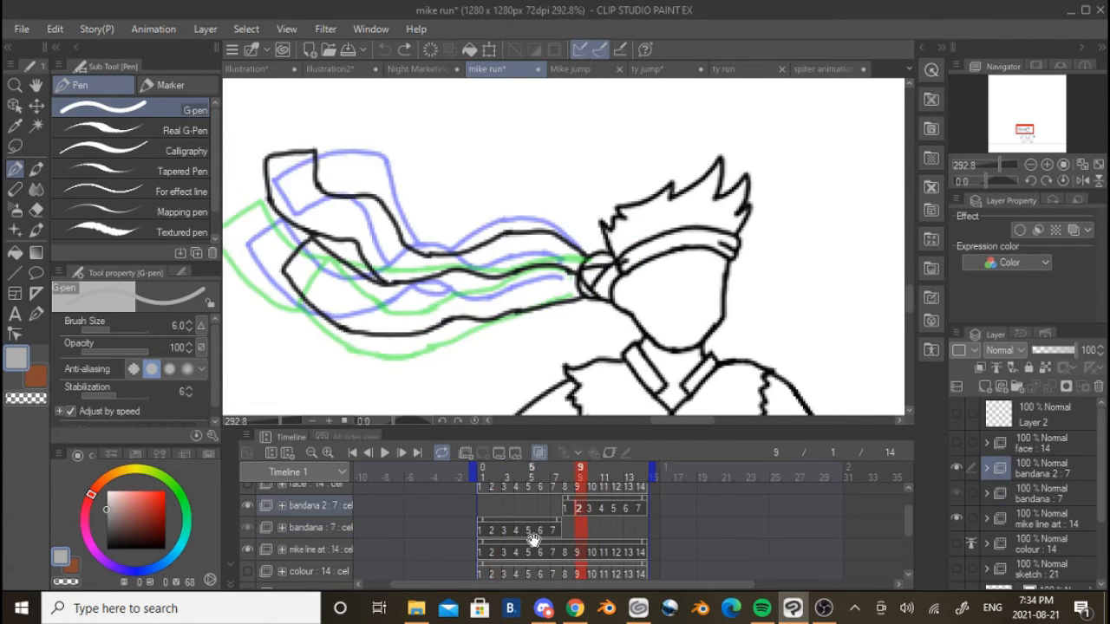
click(508, 532)
click(588, 507)
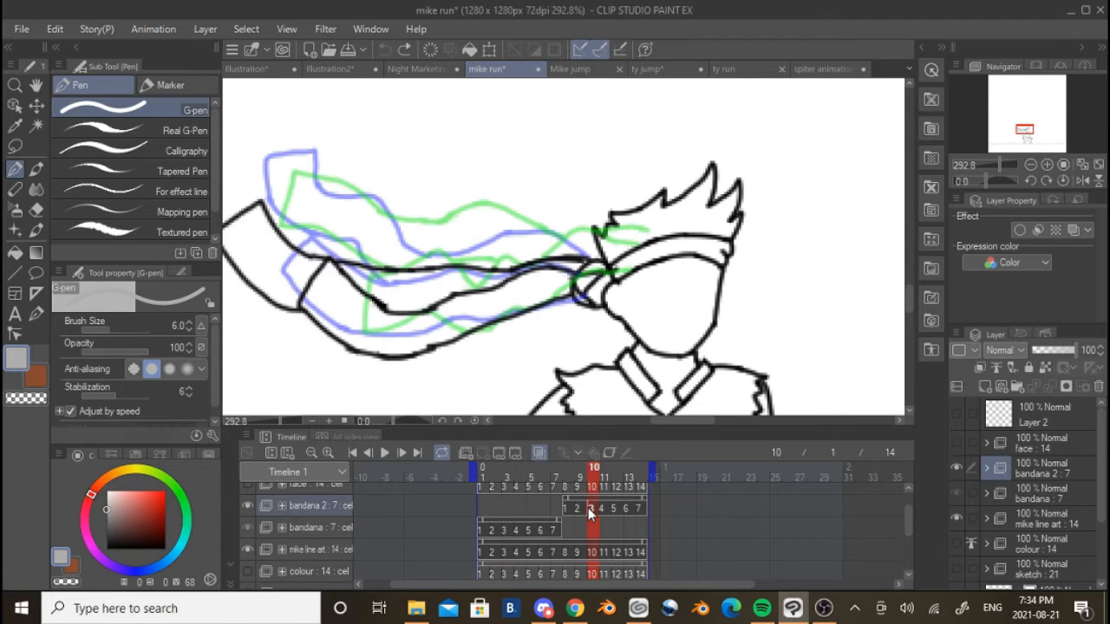
Compare the bandana cel on frame 5 with the bandana 2 cel on frame 12, examining where the cloth meets the knot
click(531, 529)
click(609, 507)
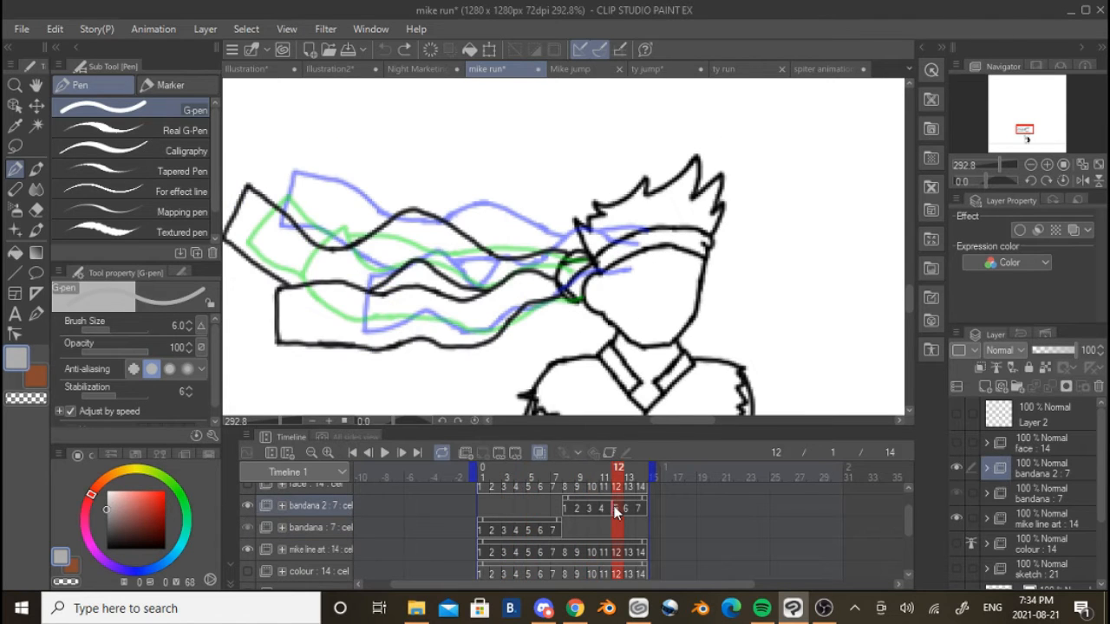
click(532, 526)
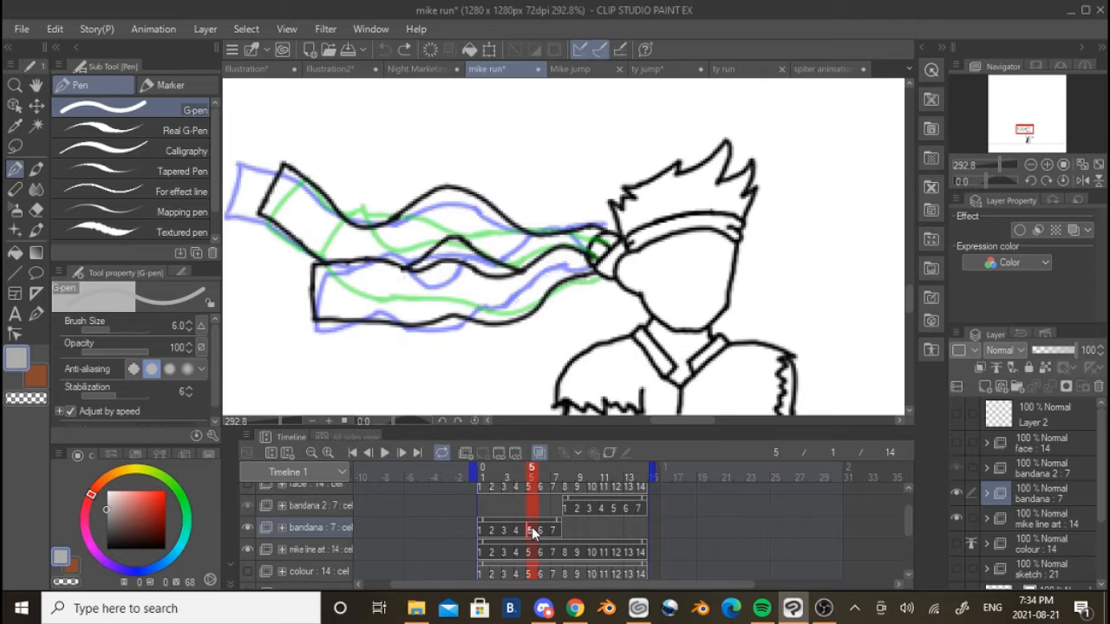
click(615, 509)
scroll(545, 256, up, 2)
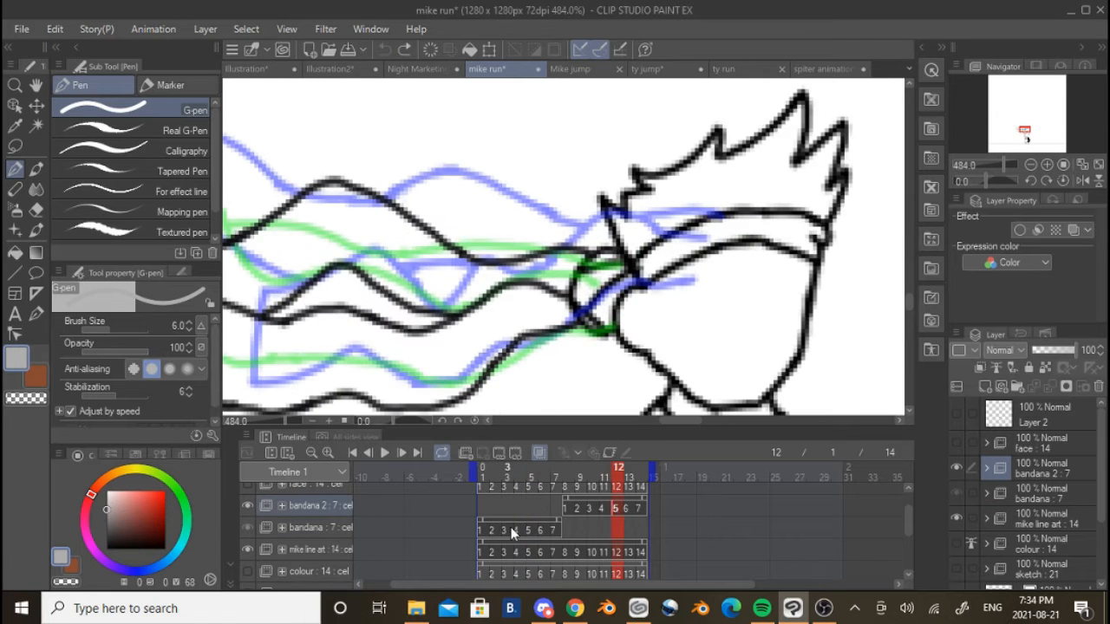
click(526, 529)
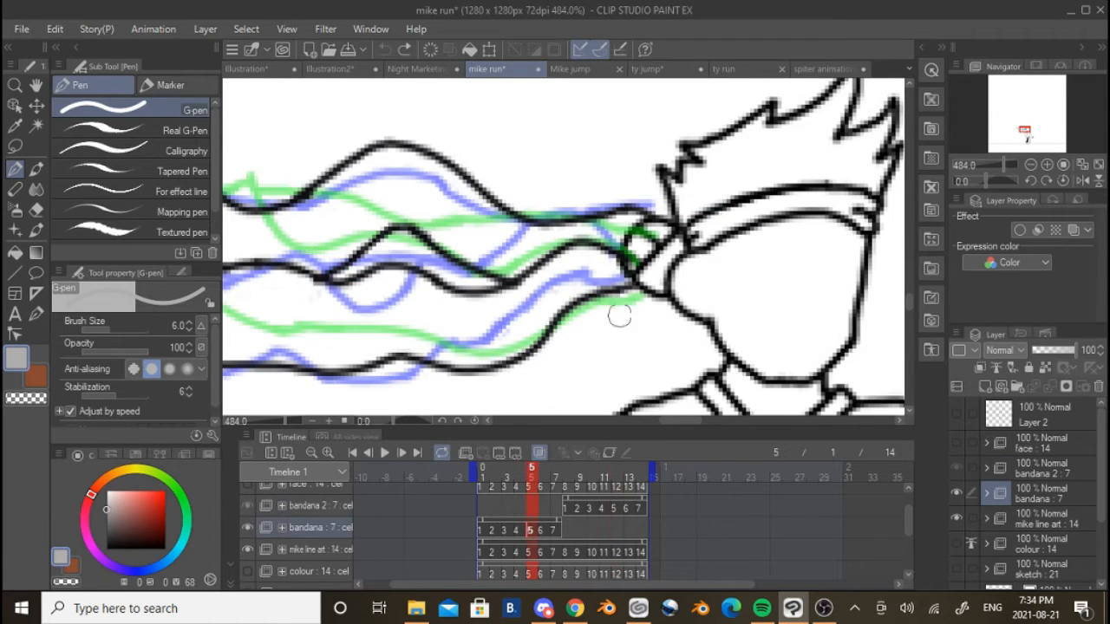
scroll(655, 349, down, 5)
scroll(482, 114, up, 3)
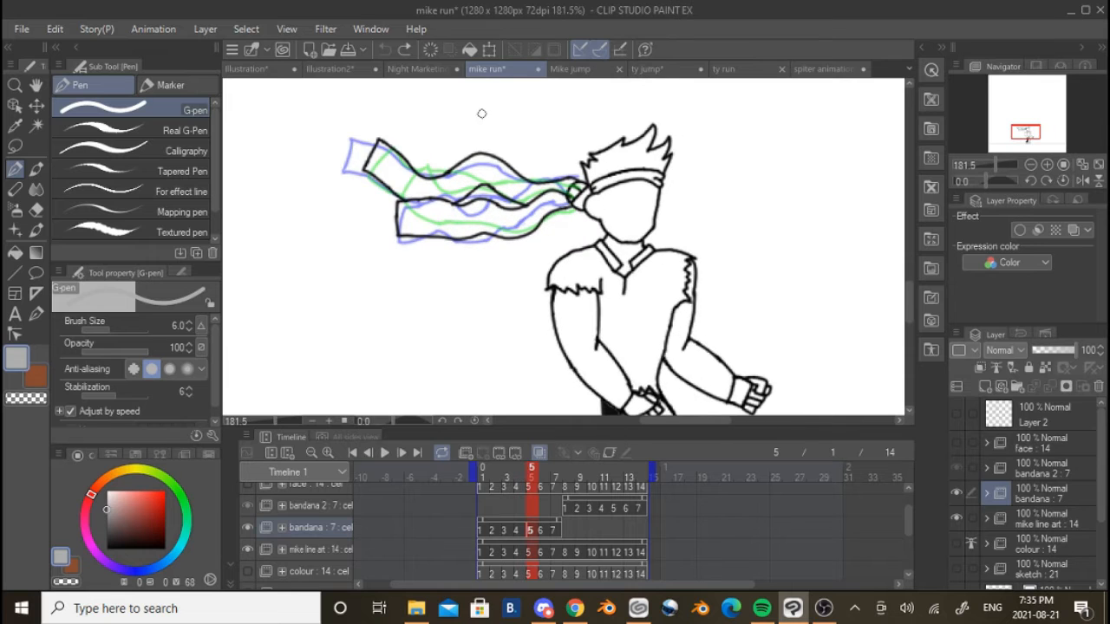
Go to the first bandana 2 cel on frame 8 and step forward to frame 10, examining the cloth's movement
scroll(500, 174, up, 1)
click(569, 509)
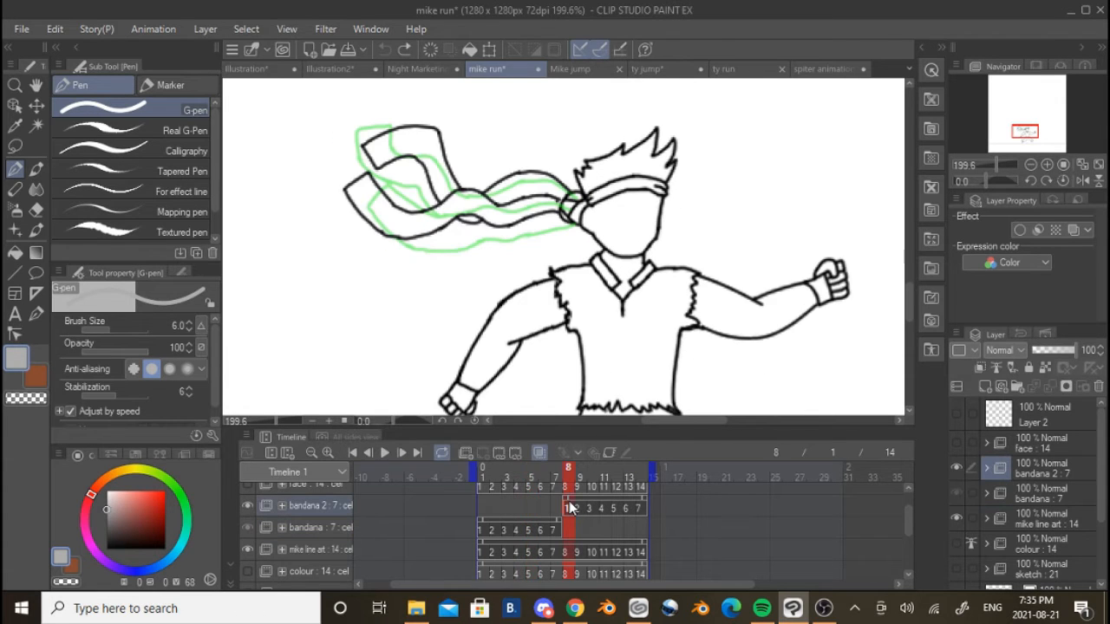
scroll(495, 303, up, 2)
scroll(495, 303, down, 3)
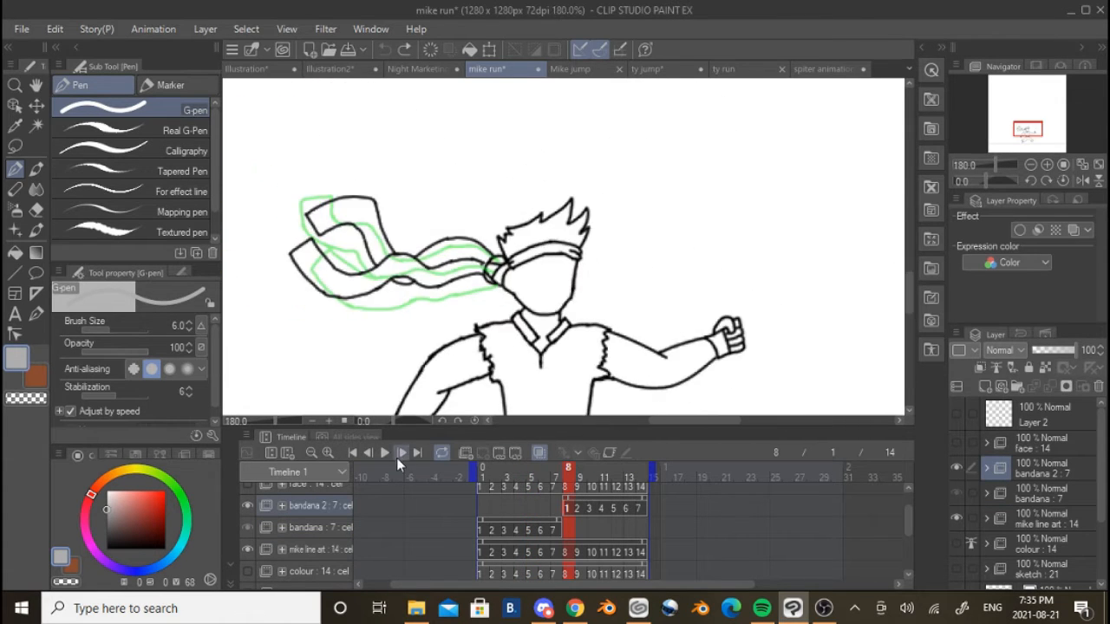
click(401, 452)
click(401, 451)
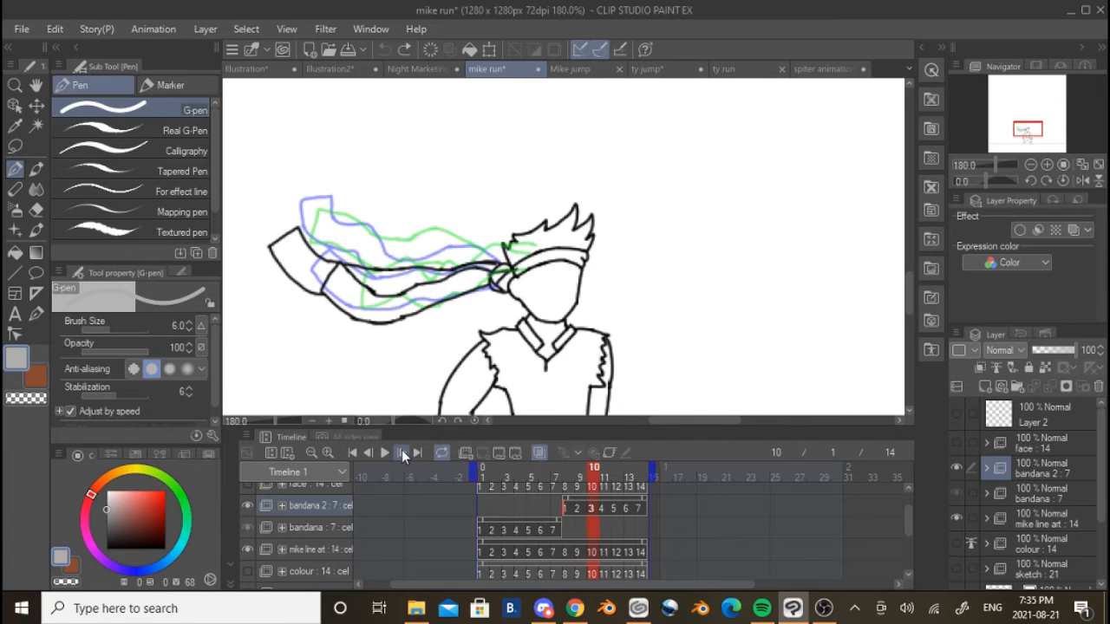
Play the bandana line art run again to view the whole character in motion, and stop playback
click(383, 455)
scroll(555, 286, down, 4)
drag(806, 333, 428, 307)
scroll(429, 307, up, 4)
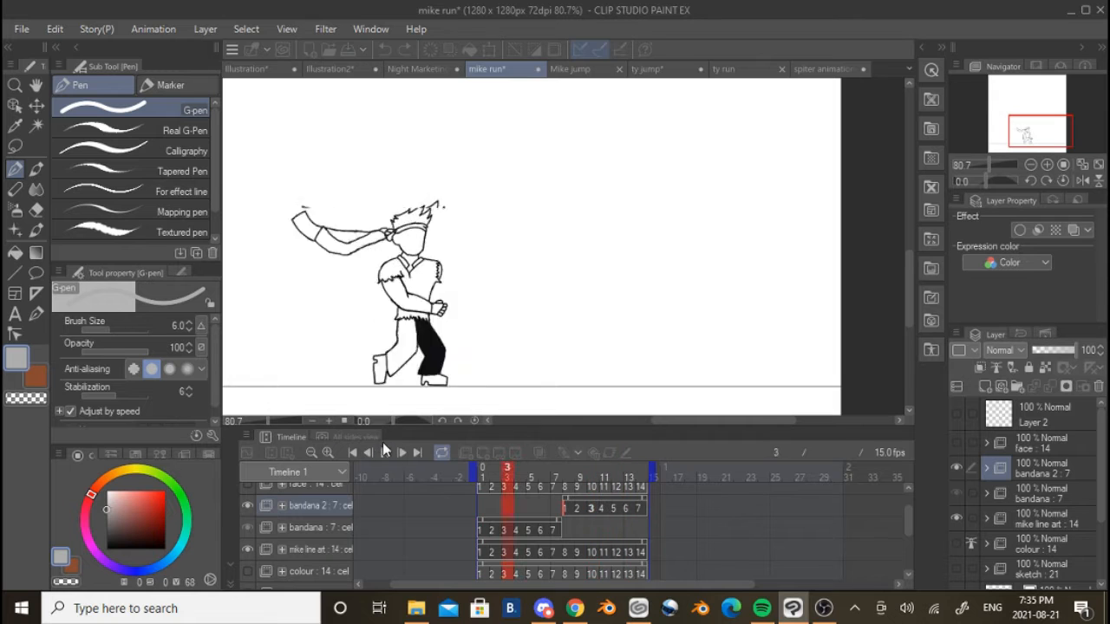
click(383, 452)
Show the face folder and play the line art run to examine the face in motion
scroll(277, 517, up, 2)
click(248, 516)
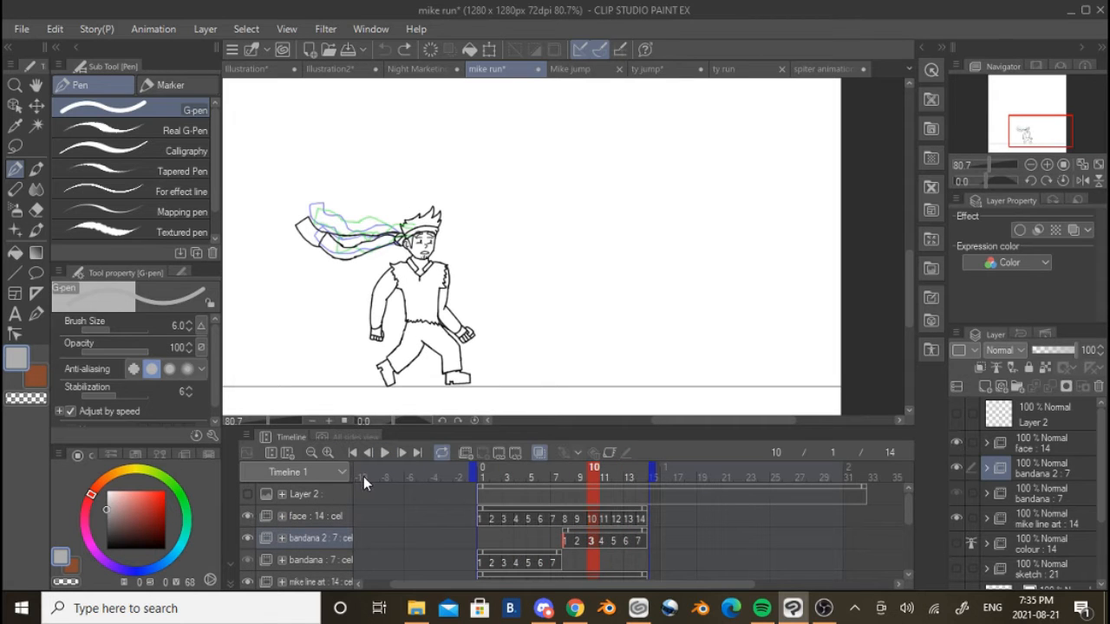
click(384, 453)
scroll(452, 258, up, 4)
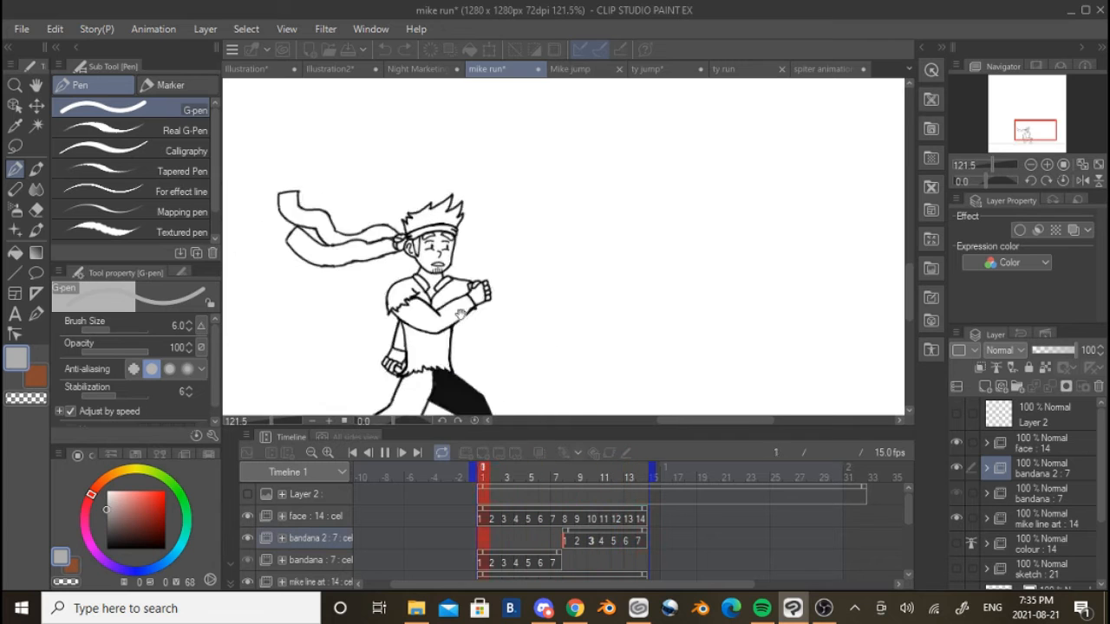
scroll(463, 337, down, 4)
scroll(286, 569, down, 2)
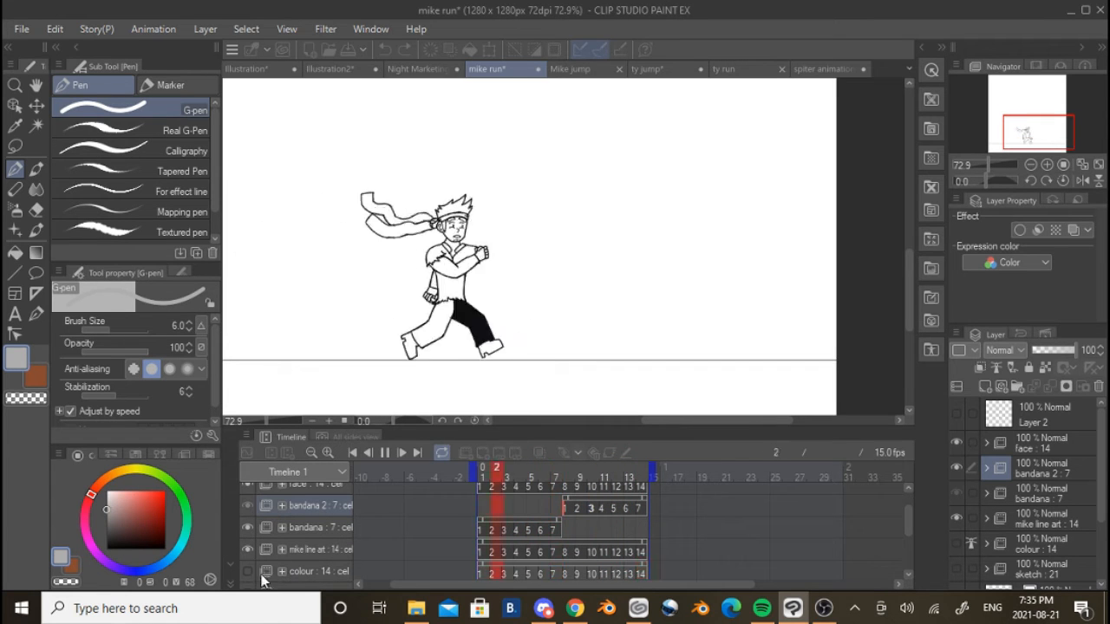
Show the colour folder during playback, watch the coloured run cycle, and stop playback
click(248, 571)
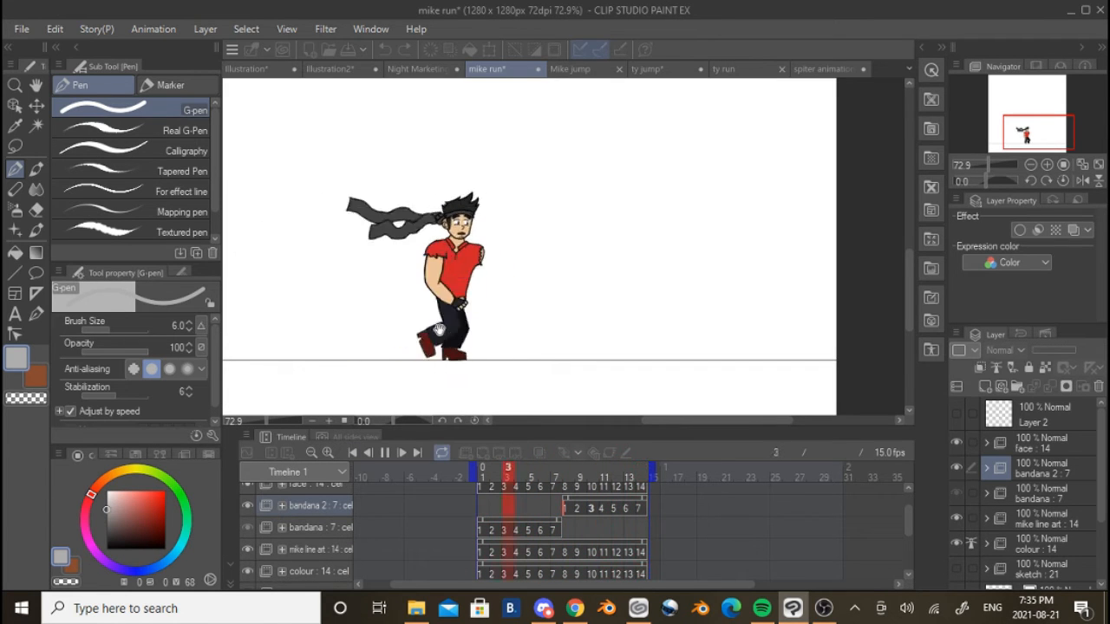
scroll(465, 320, up, 3)
scroll(494, 299, down, 4)
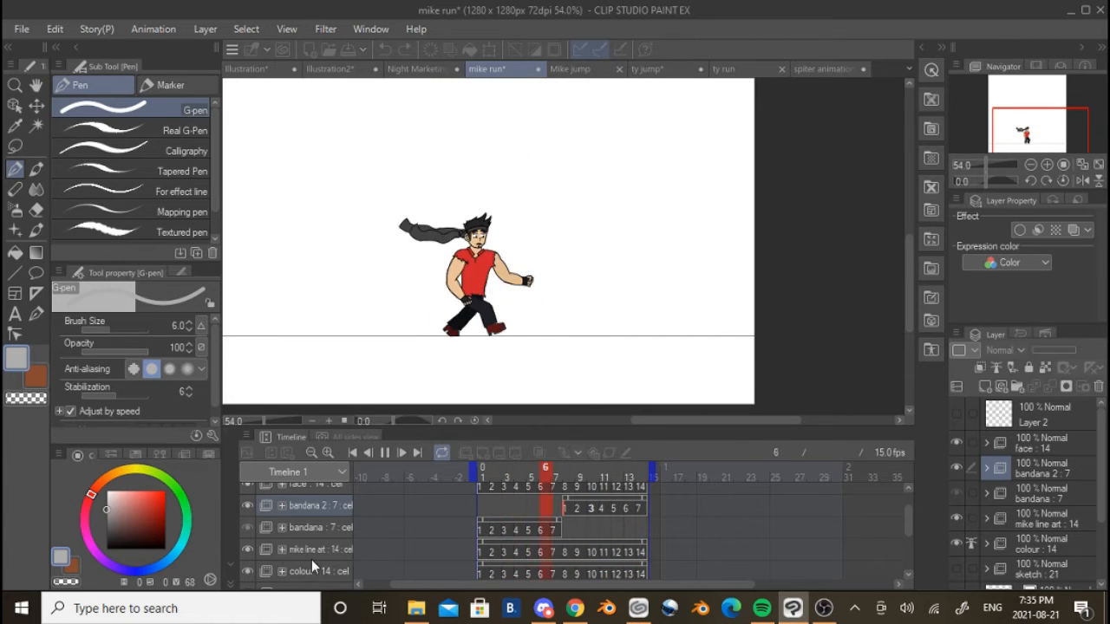
click(387, 454)
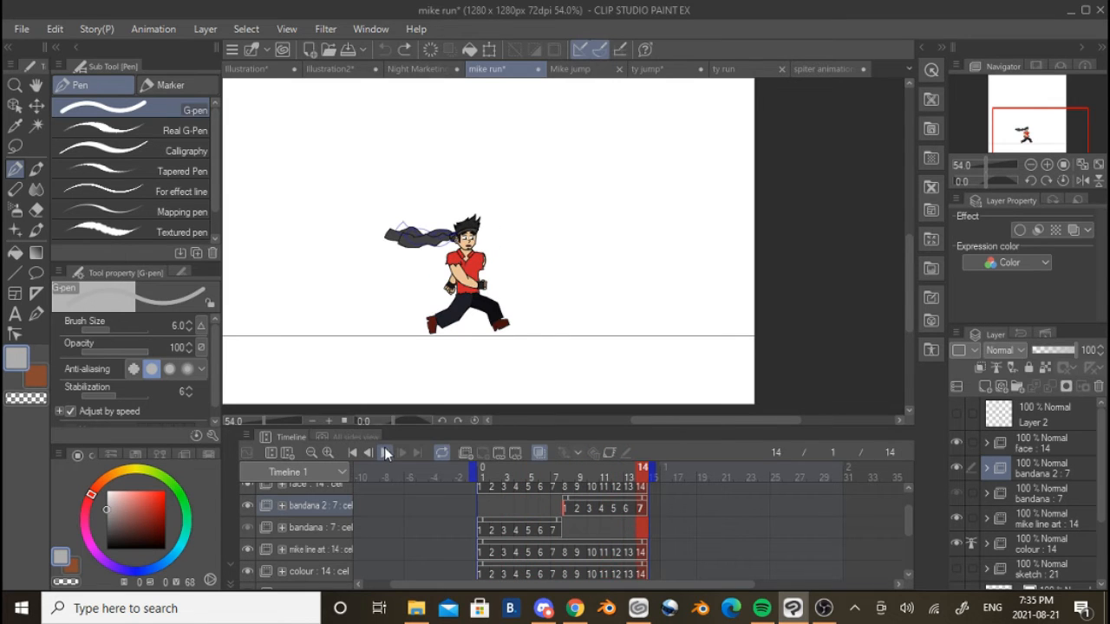
Switch to the ty run animation, select the face folder's first keyframe, and examine the timeline tracks and the character up close
click(737, 69)
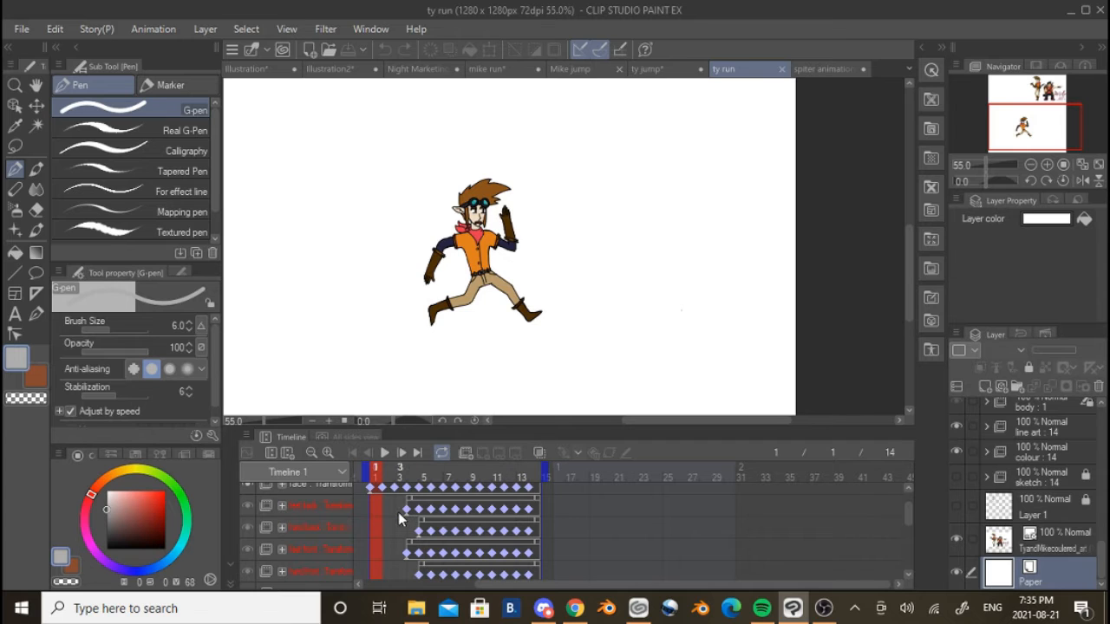
click(370, 493)
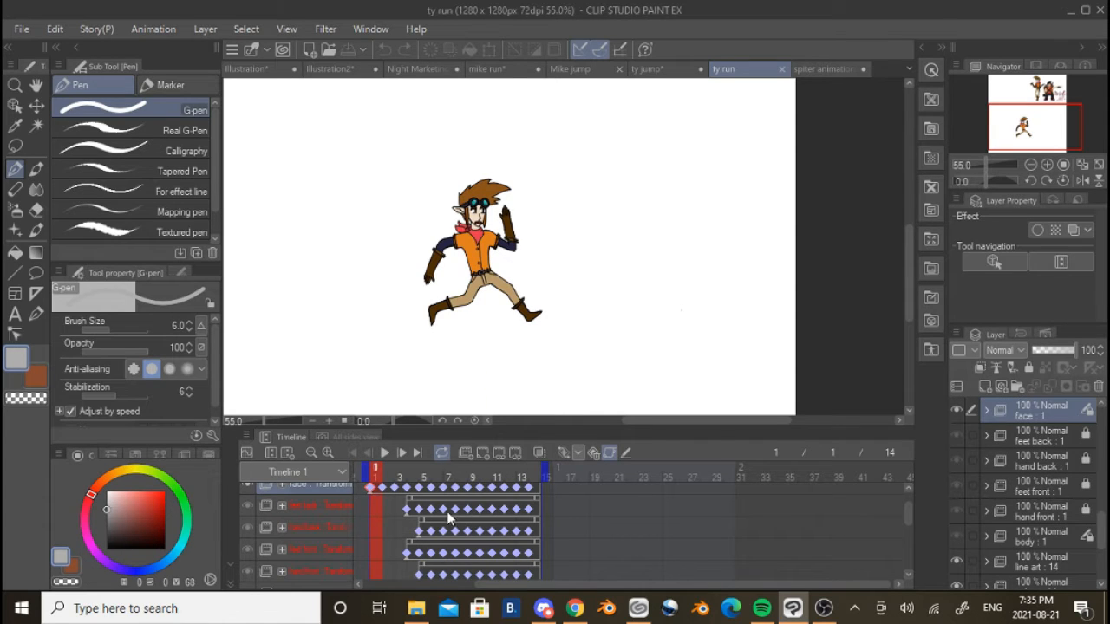
scroll(415, 530, up, 2)
scroll(416, 520, down, 5)
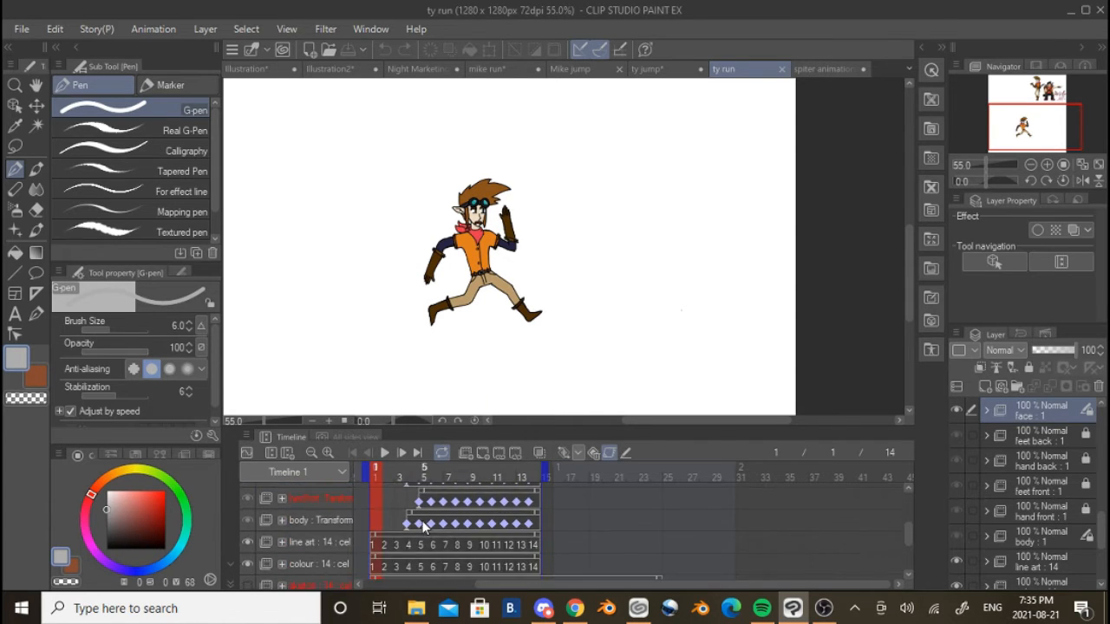
scroll(424, 523, up, 3)
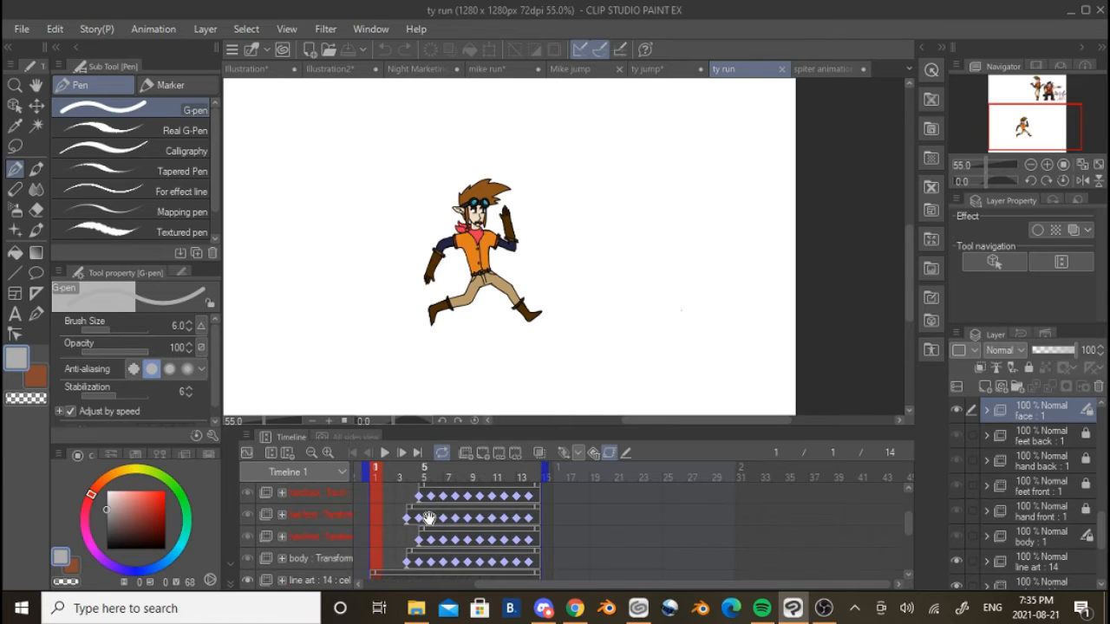
scroll(430, 519, up, 2)
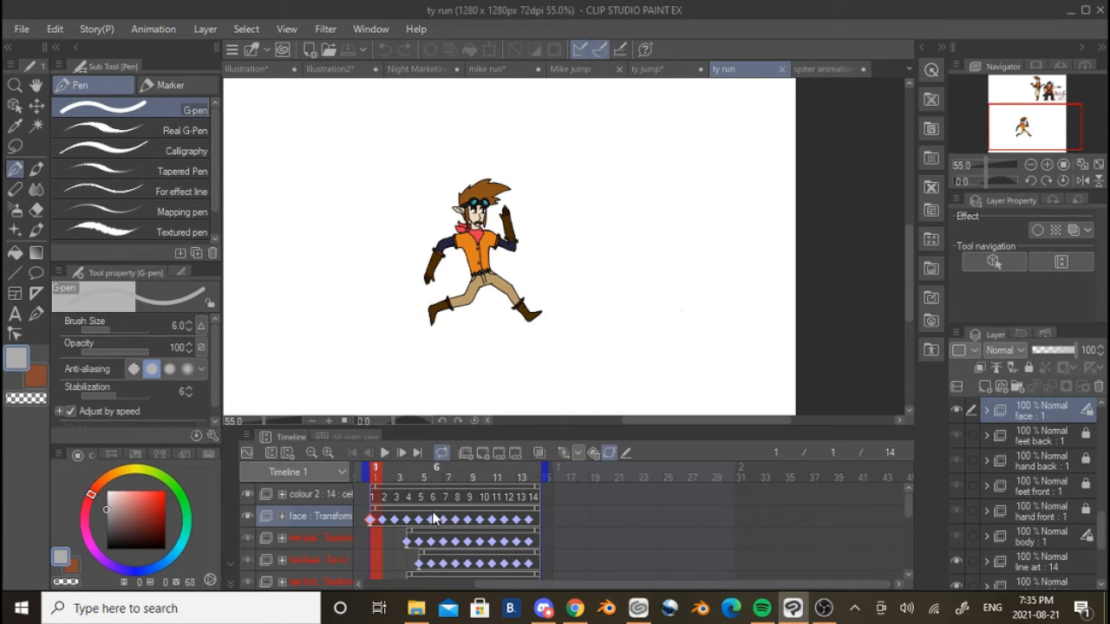
scroll(517, 277, up, 4)
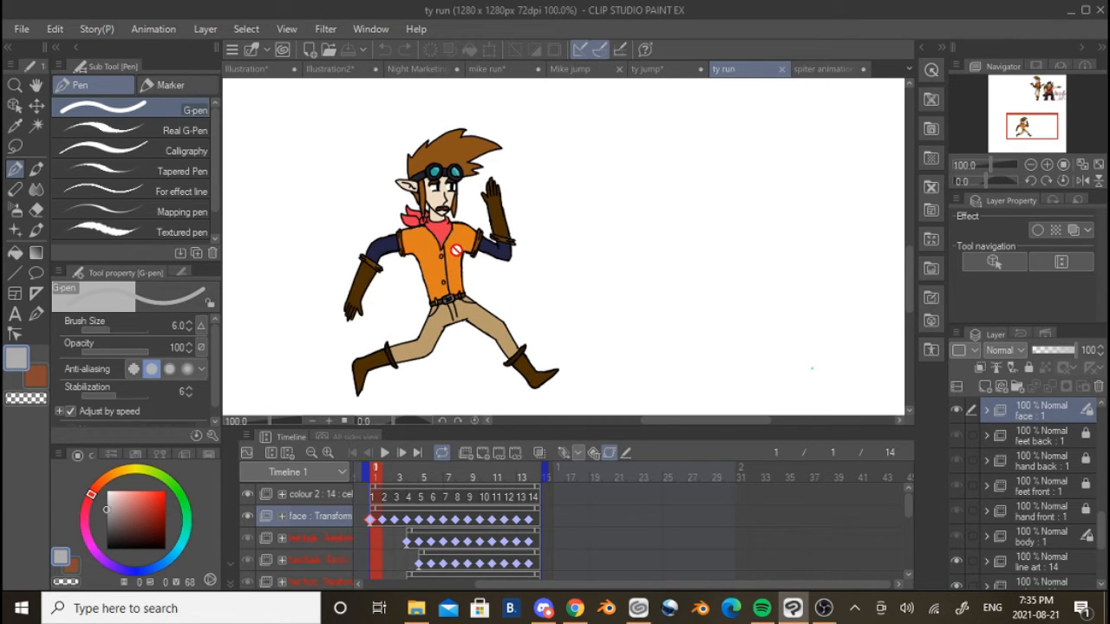
Hide the body, hand front, feet front, hand back and face folders of the ty run animation
scroll(381, 535, down, 6)
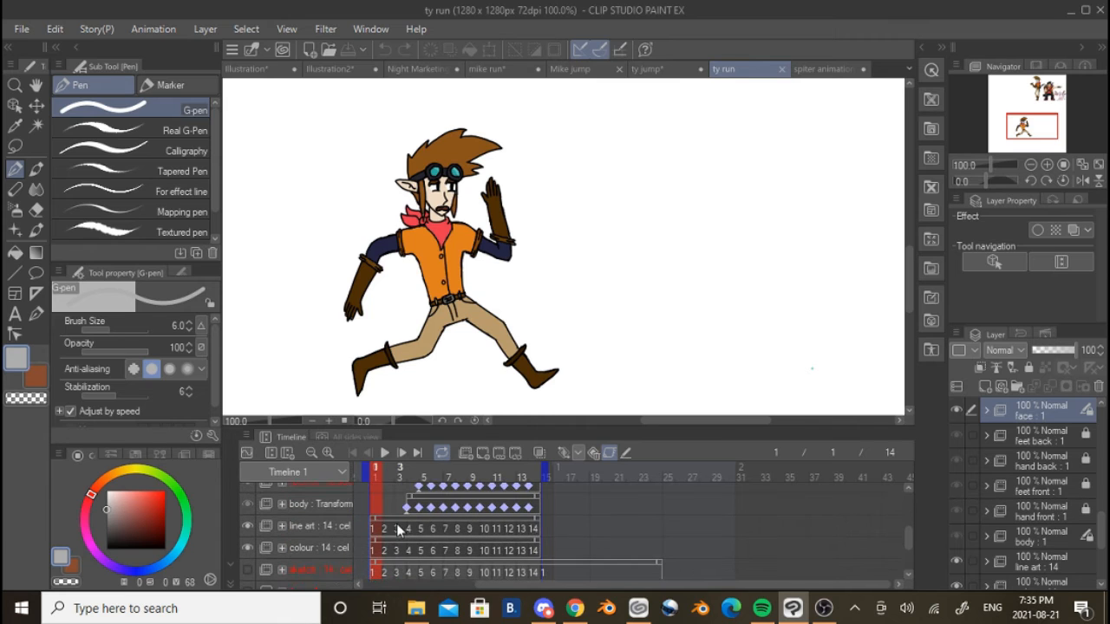
scroll(264, 521, up, 1)
click(250, 513)
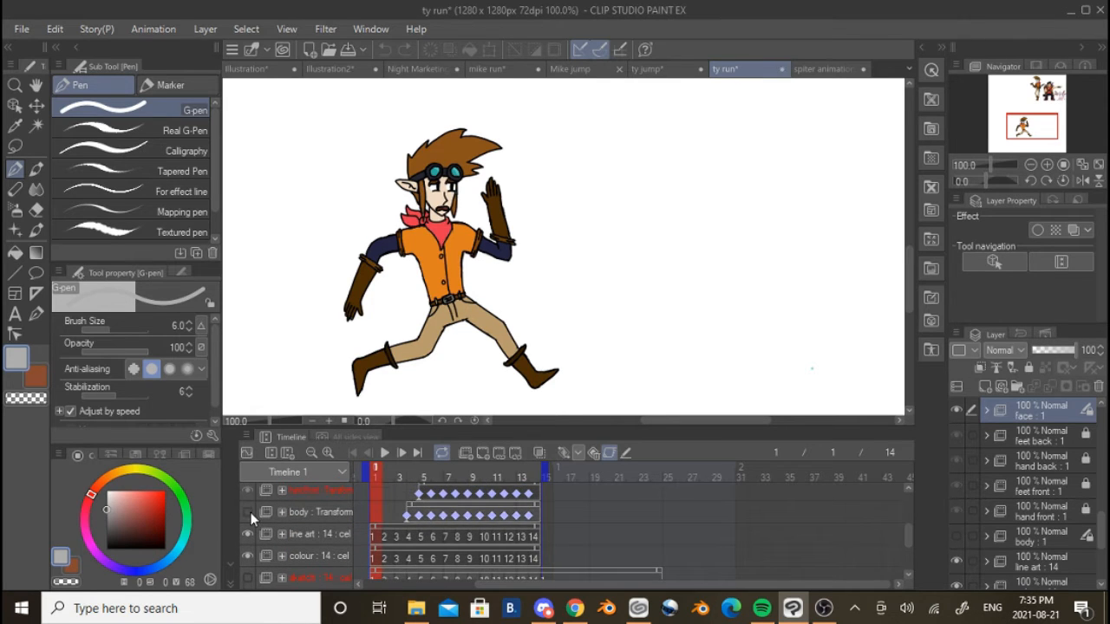
scroll(248, 523, up, 2)
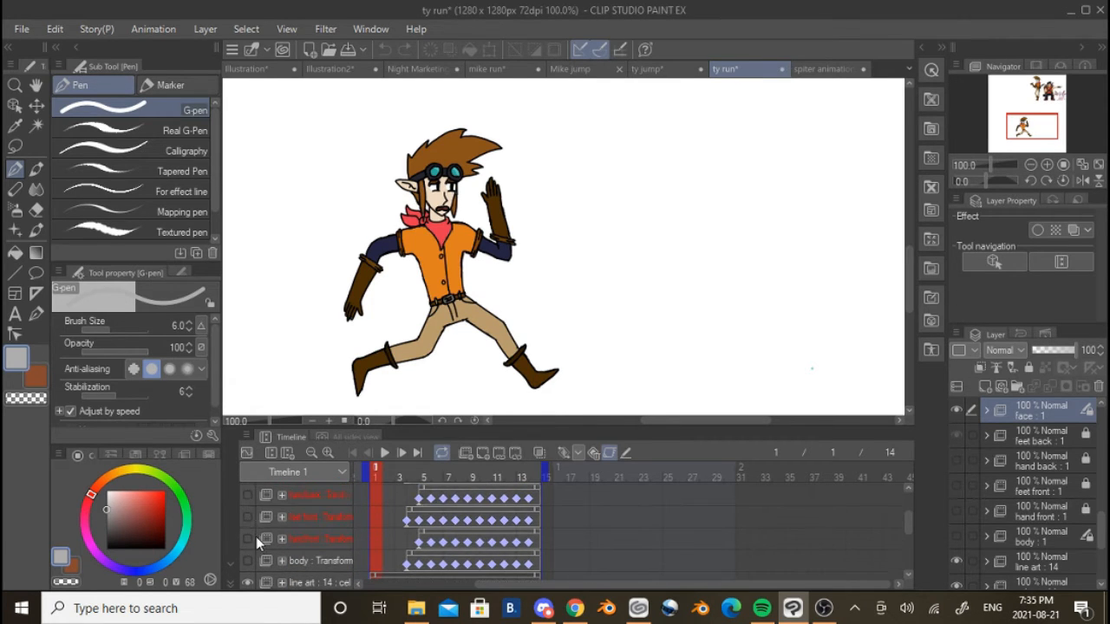
scroll(248, 521, up, 2)
scroll(247, 496, up, 1)
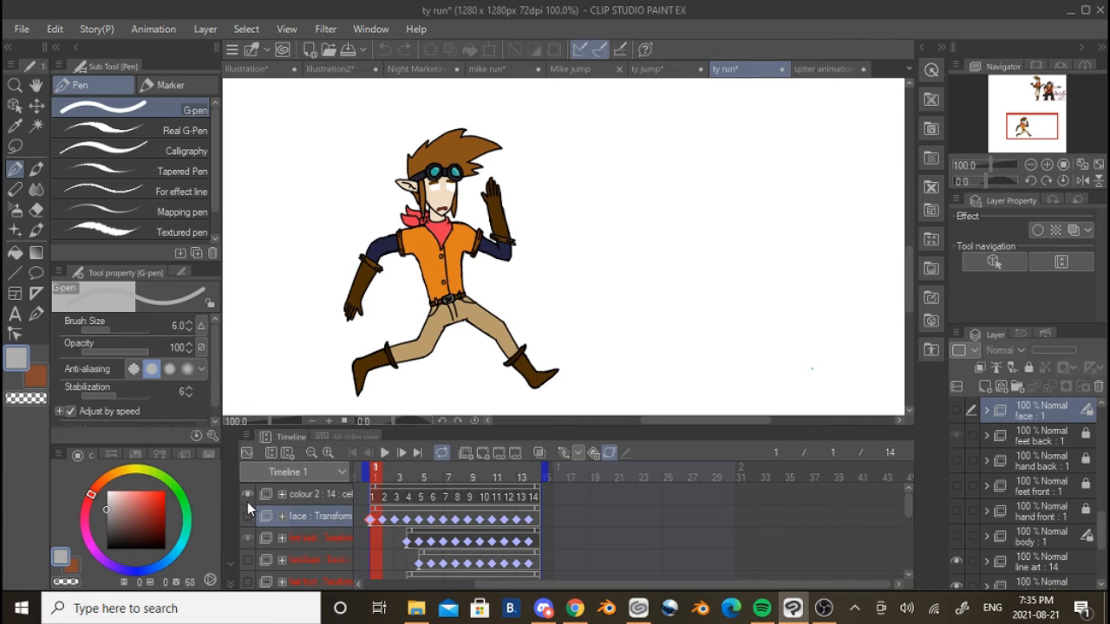
Scrub the line art track from frame 1 to frame 12, hide the colouring, and return to line art frame 1
click(375, 494)
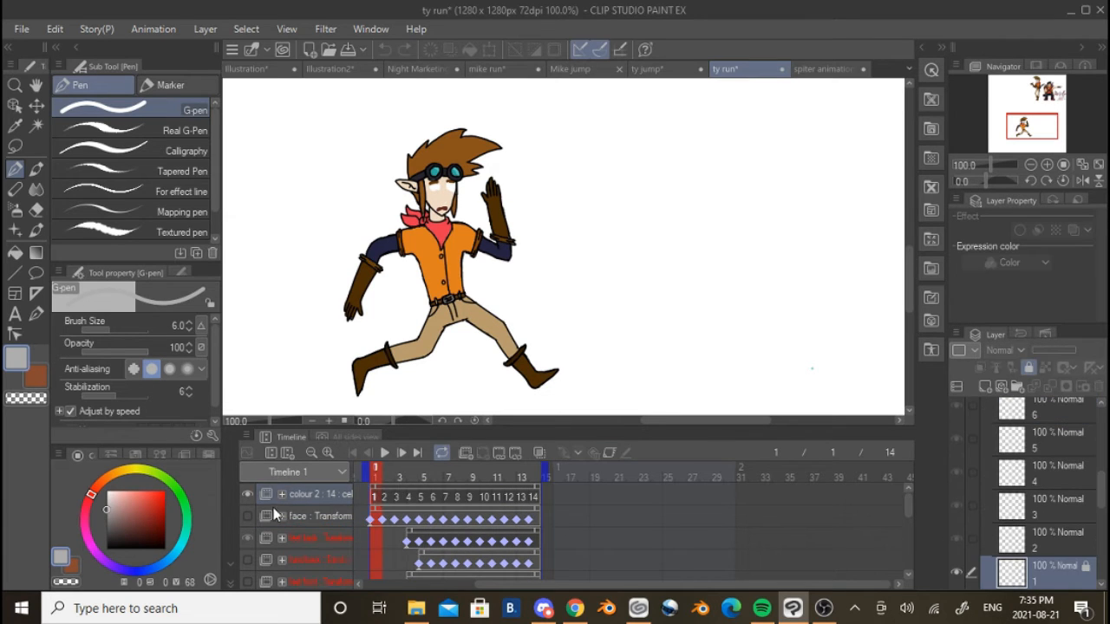
scroll(358, 534, down, 3)
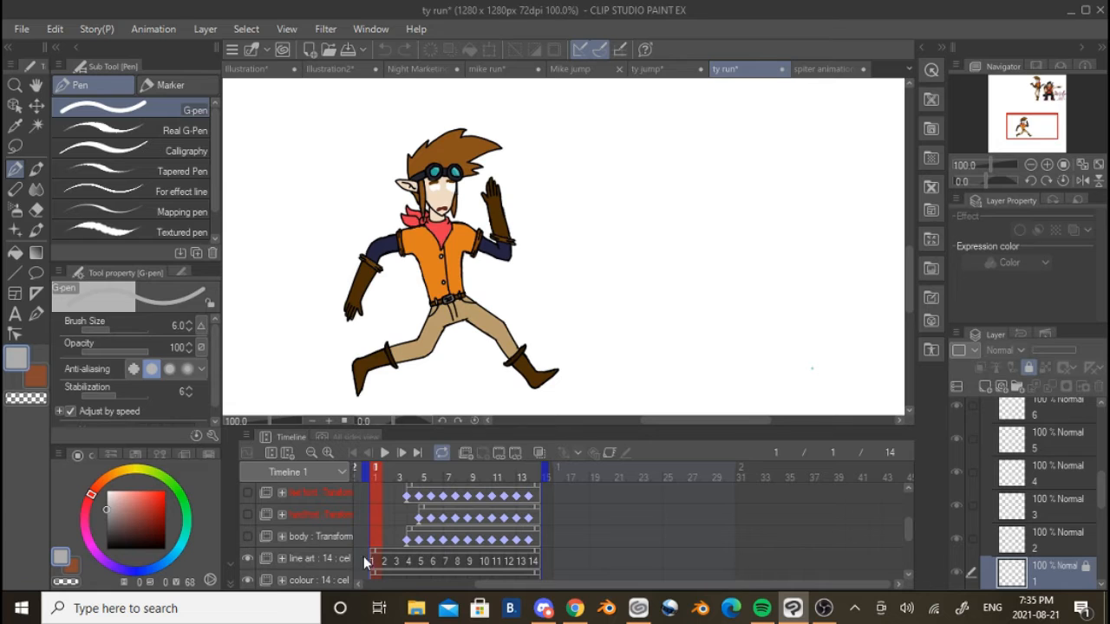
drag(436, 567, 509, 568)
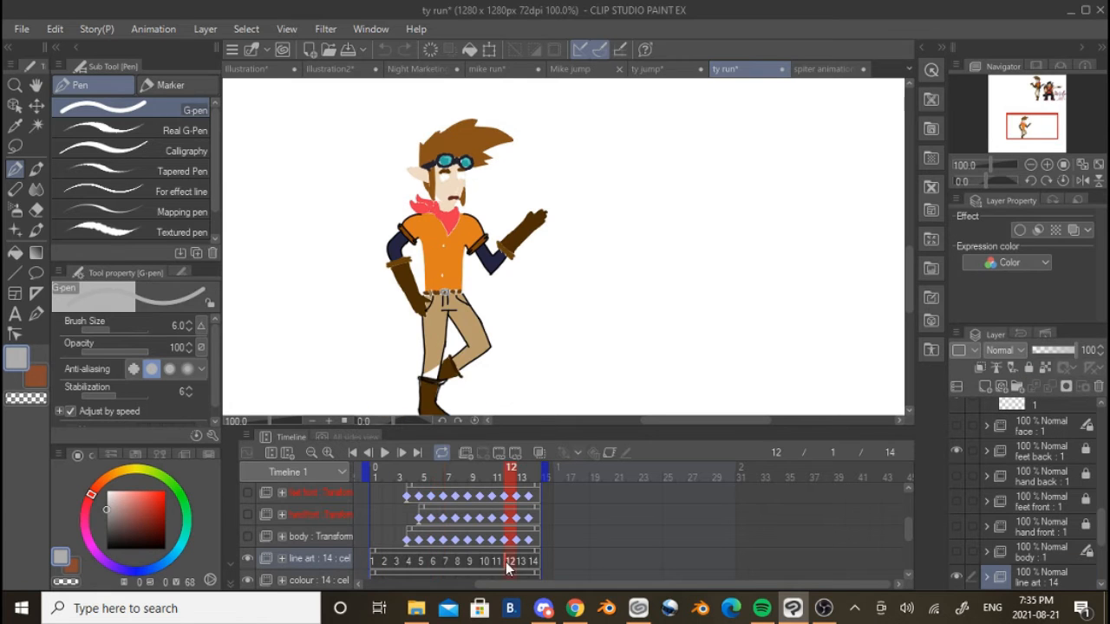
scroll(260, 545, down, 1)
click(246, 545)
click(374, 534)
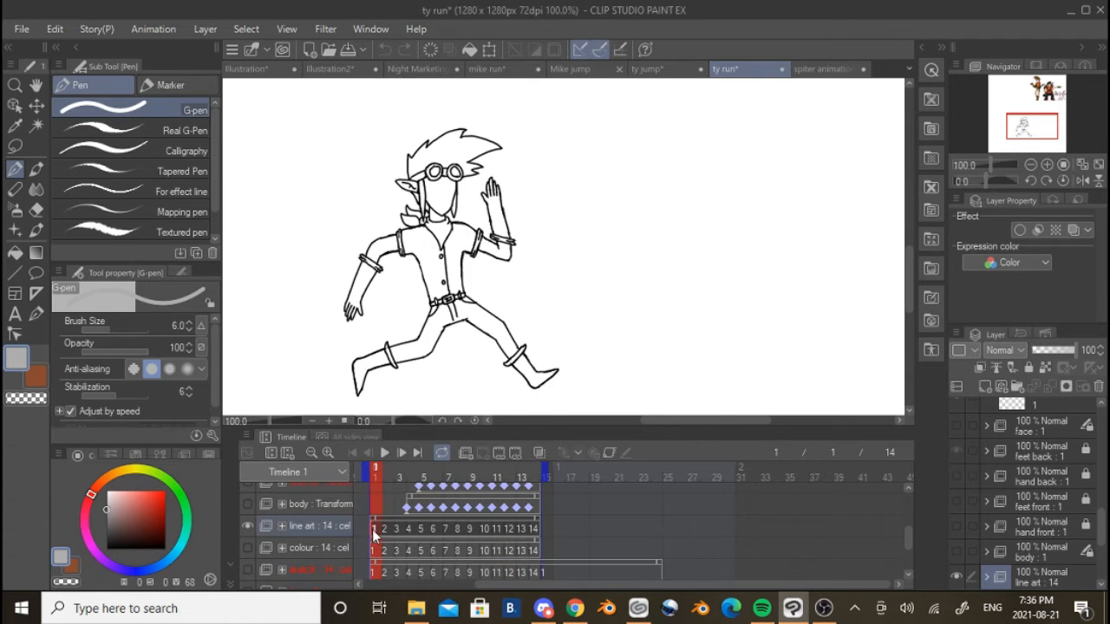
Step through the line art from frame 1 to frame 6 and back to frame 3, examining which body parts are drawn
scroll(281, 539, down, 1)
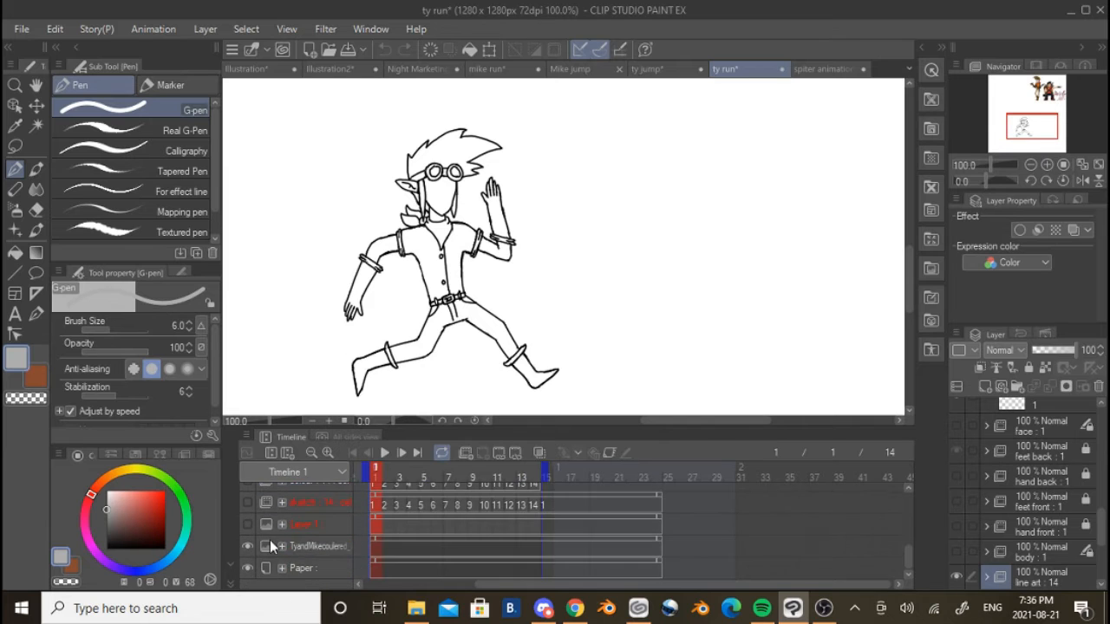
scroll(270, 539, up, 2)
scroll(270, 540, up, 2)
scroll(270, 537, down, 4)
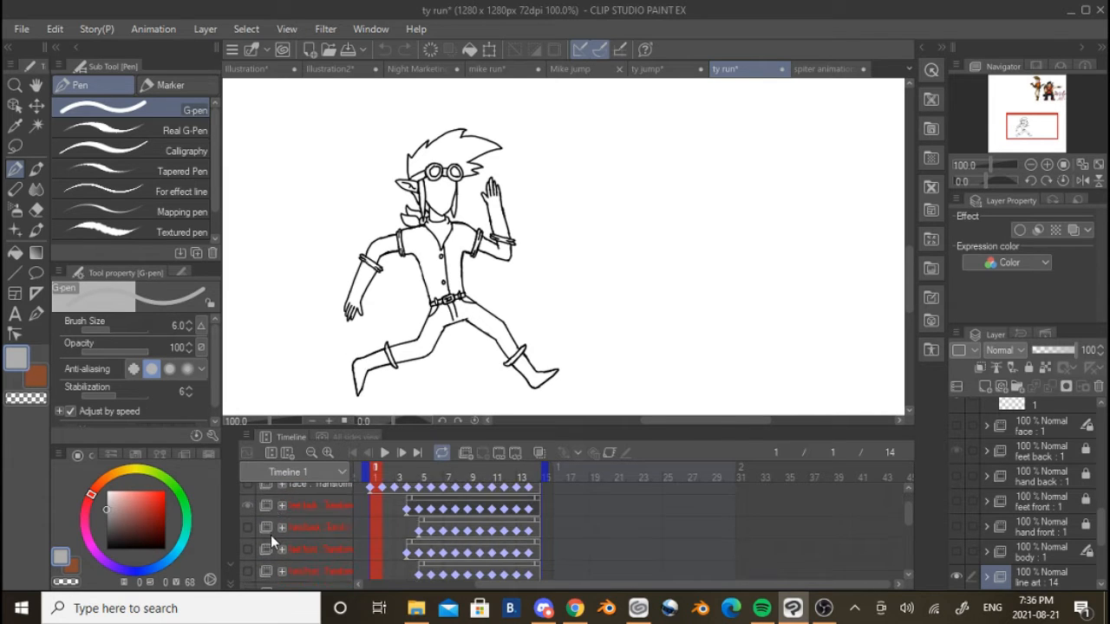
scroll(352, 505, up, 2)
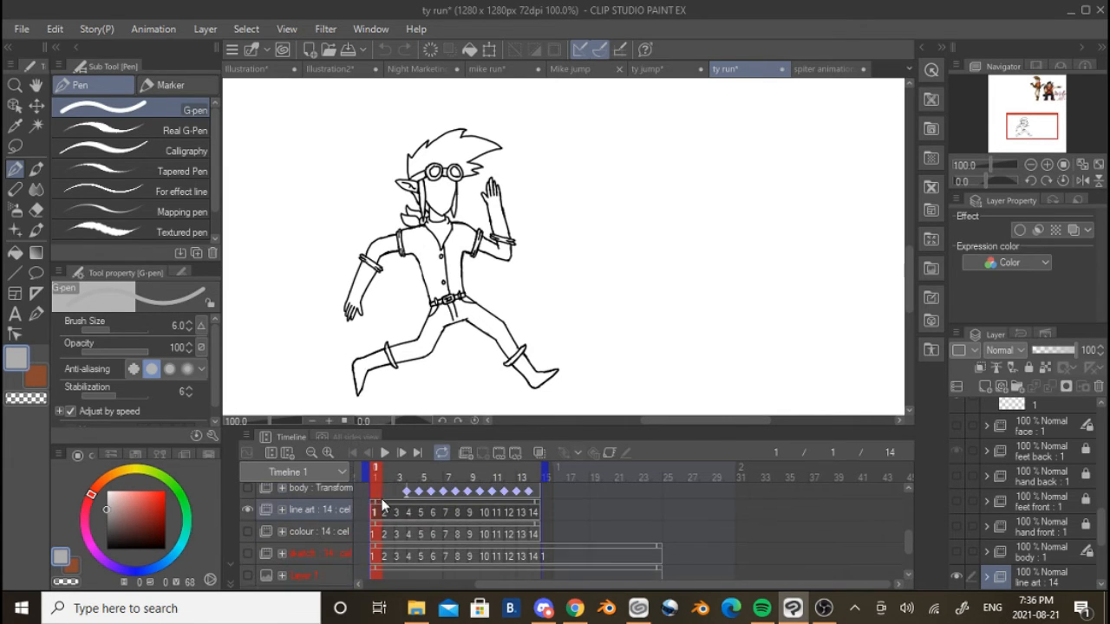
click(399, 453)
click(400, 453)
click(402, 453)
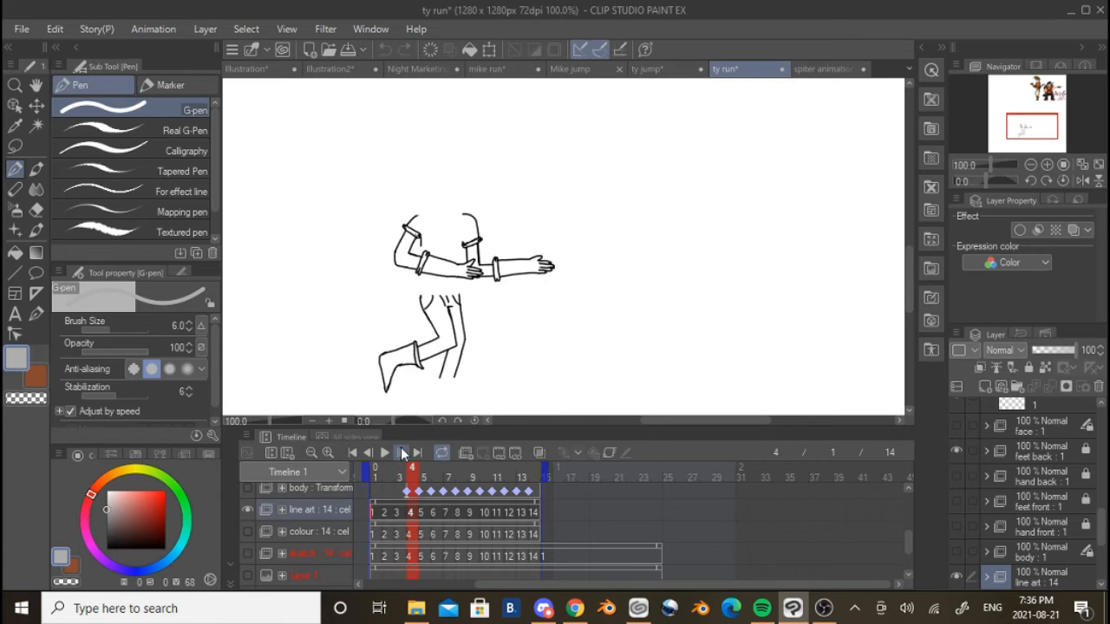
click(401, 452)
click(401, 453)
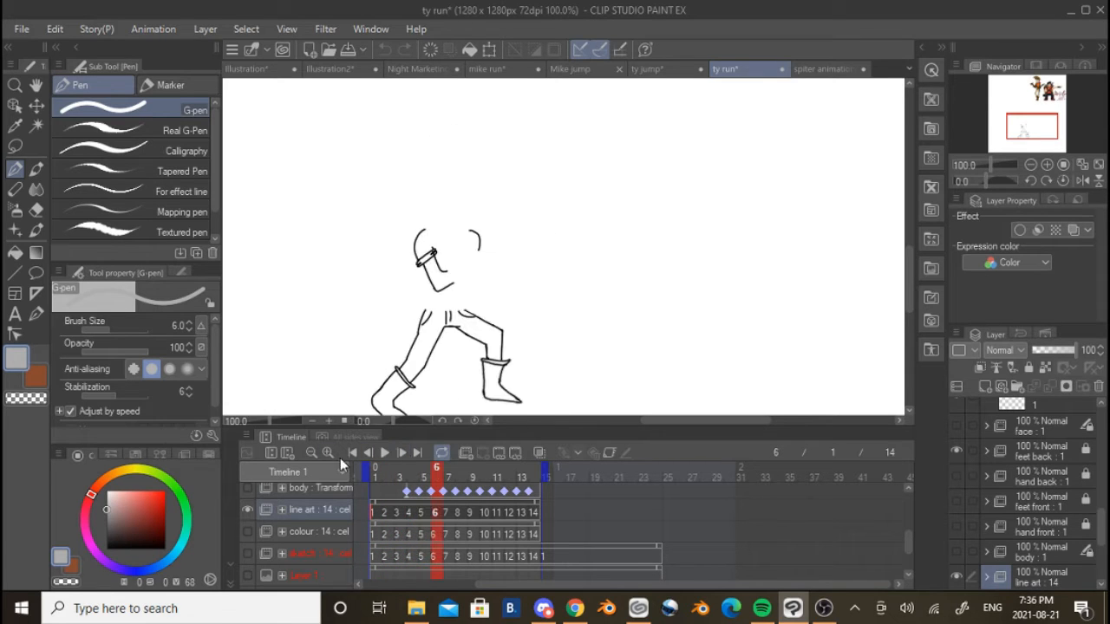
click(368, 455)
click(369, 454)
click(369, 455)
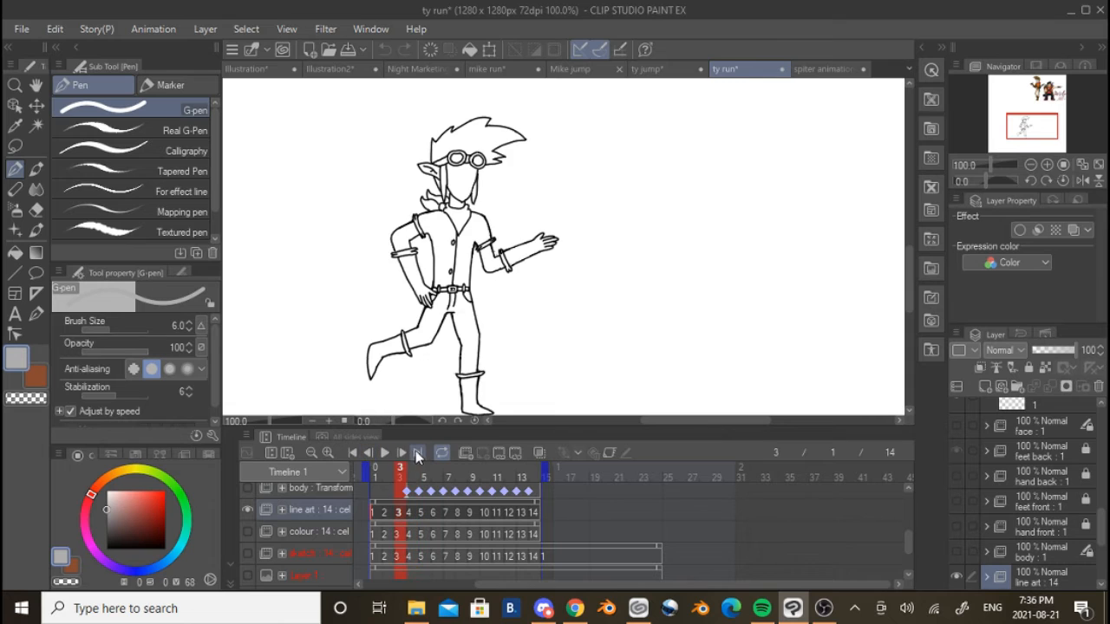
Hide the line art folder, show the body and hand front folders, and go to frame 4
scroll(345, 527, up, 1)
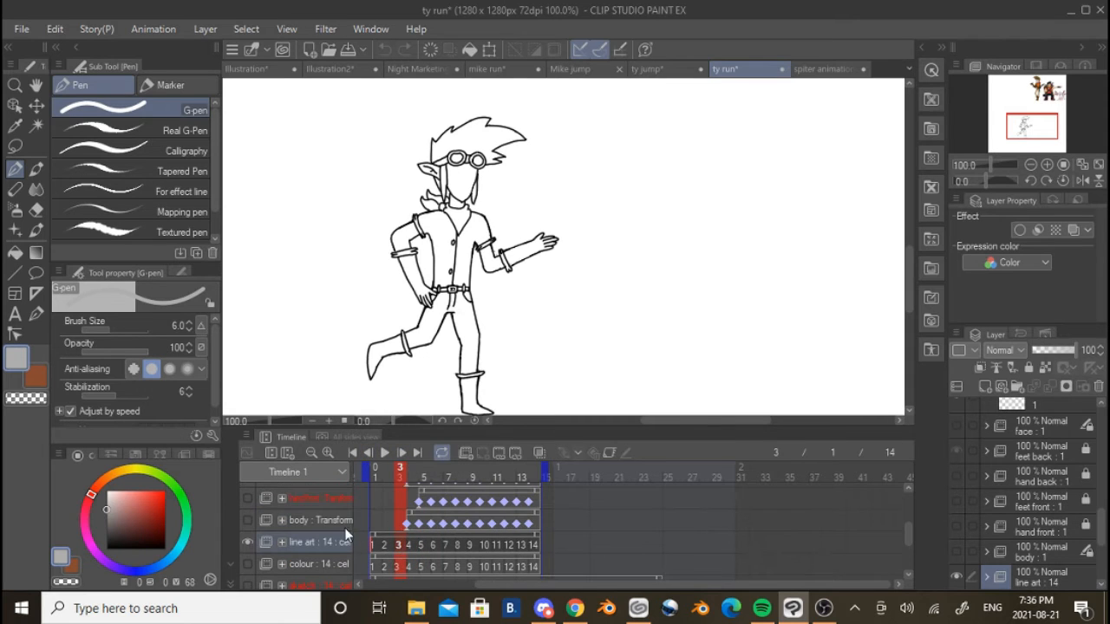
click(250, 520)
click(248, 542)
click(250, 499)
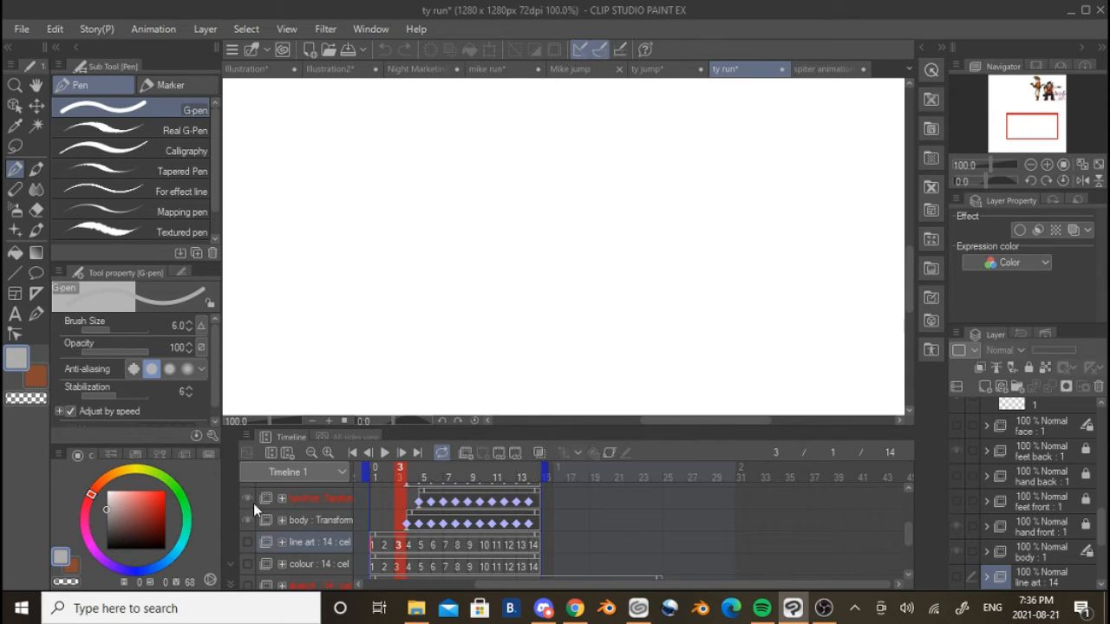
click(411, 504)
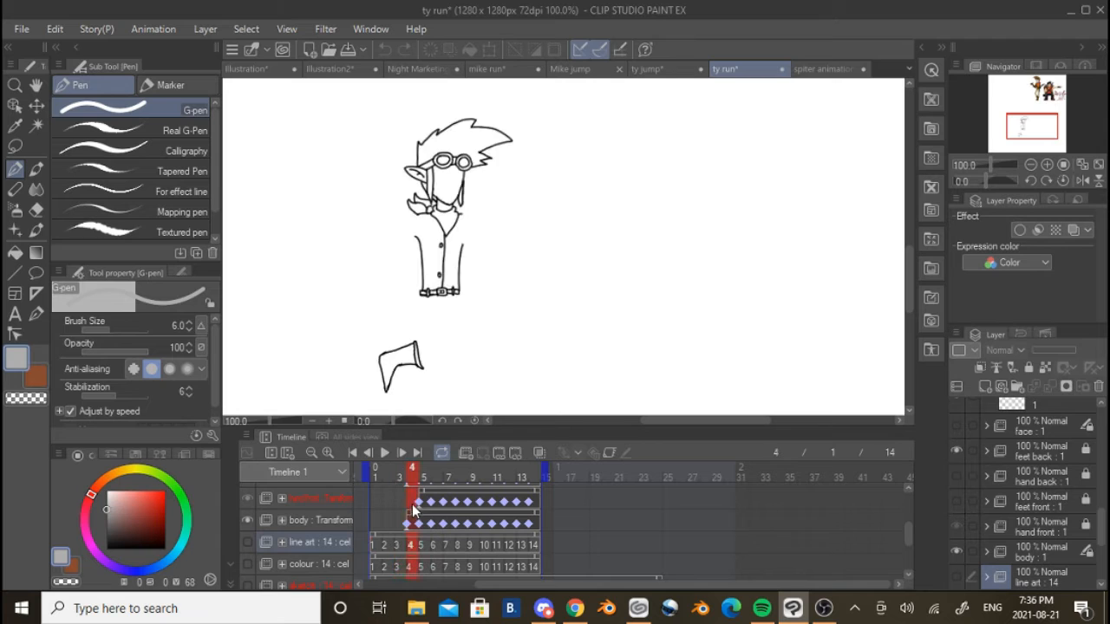
Toggle the body folder off and on and hide the feet back folder to isolate the body on frame 4
click(247, 520)
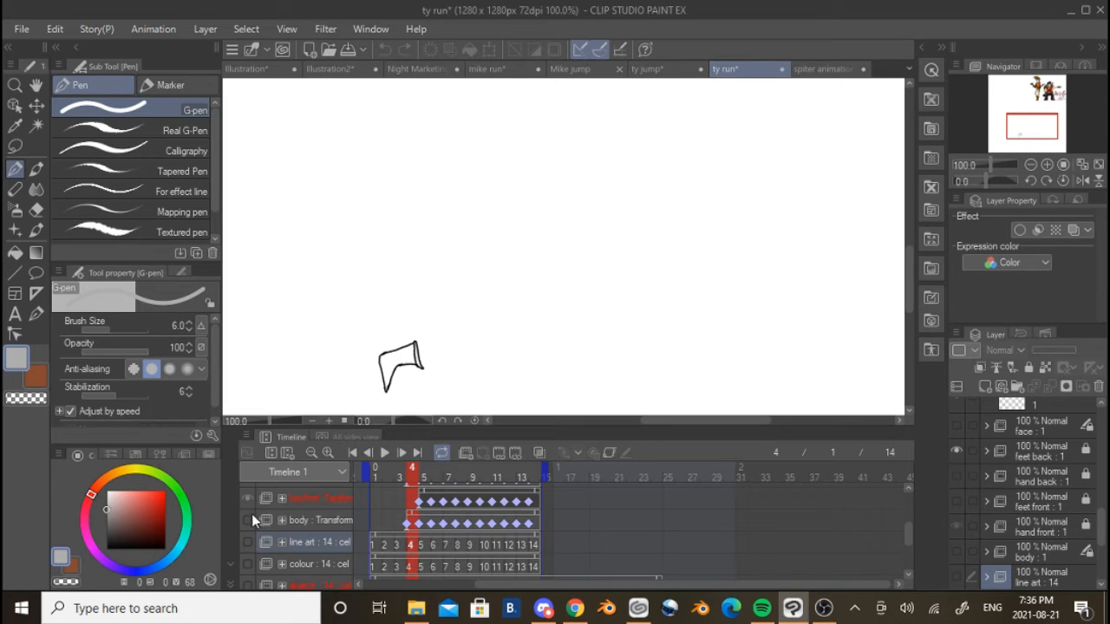
click(249, 500)
scroll(253, 520, up, 5)
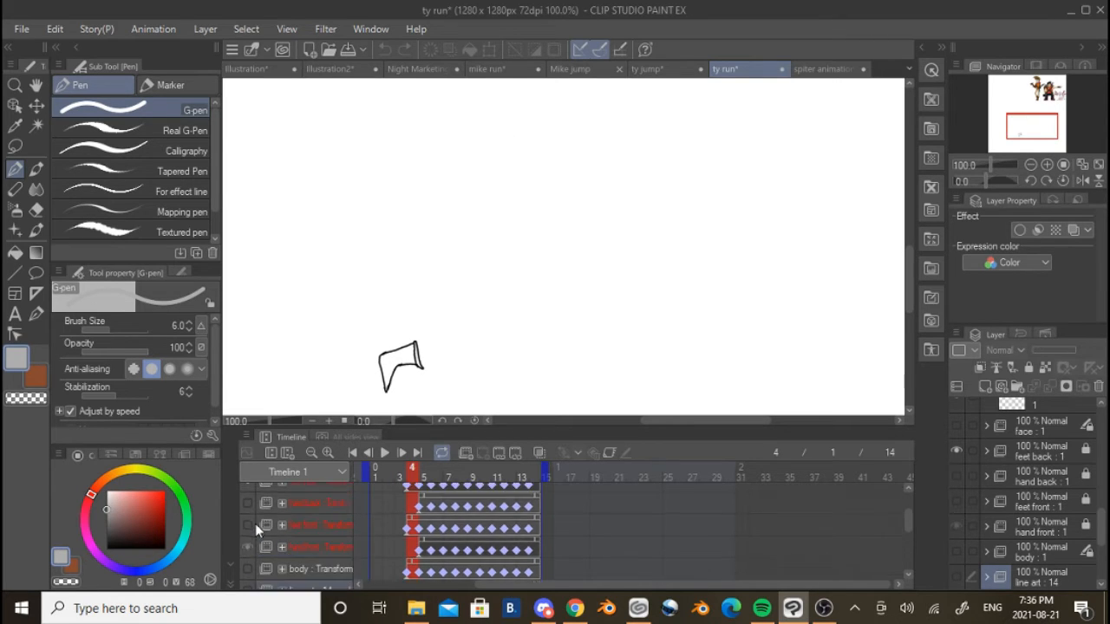
click(249, 539)
scroll(252, 542, down, 2)
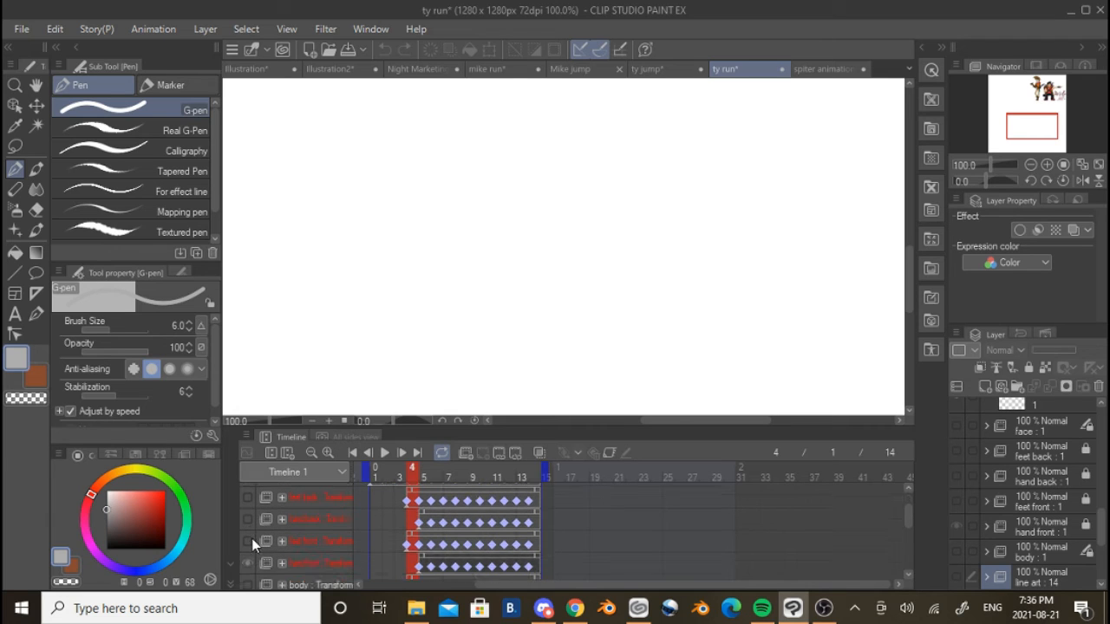
click(249, 561)
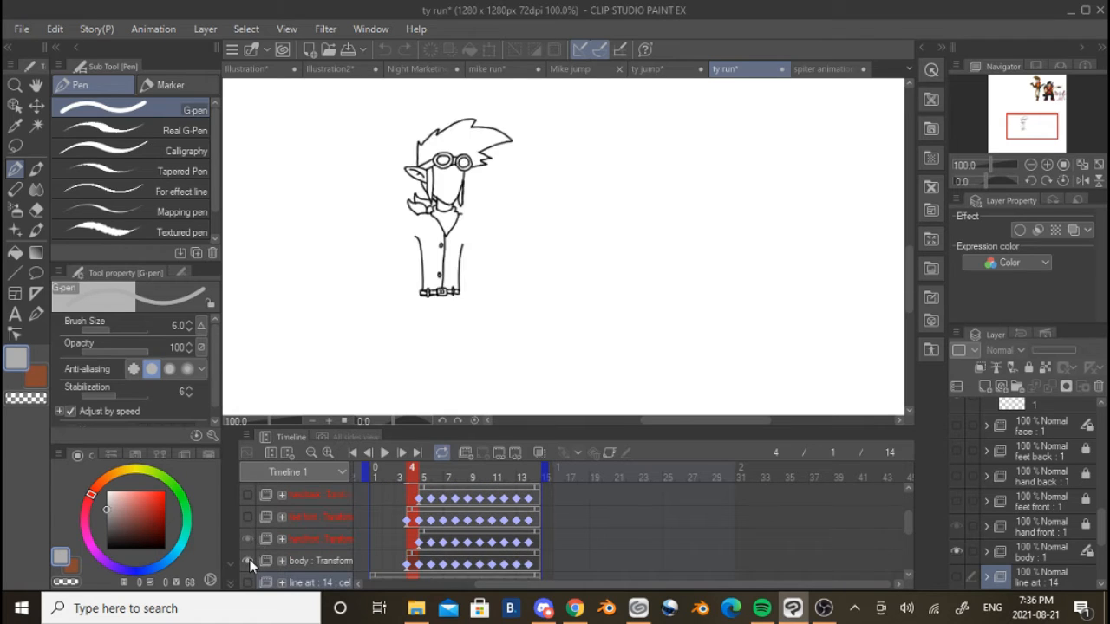
Select the body folder's frame 4 keyframe and move the body slightly downward with the Object tool
click(422, 559)
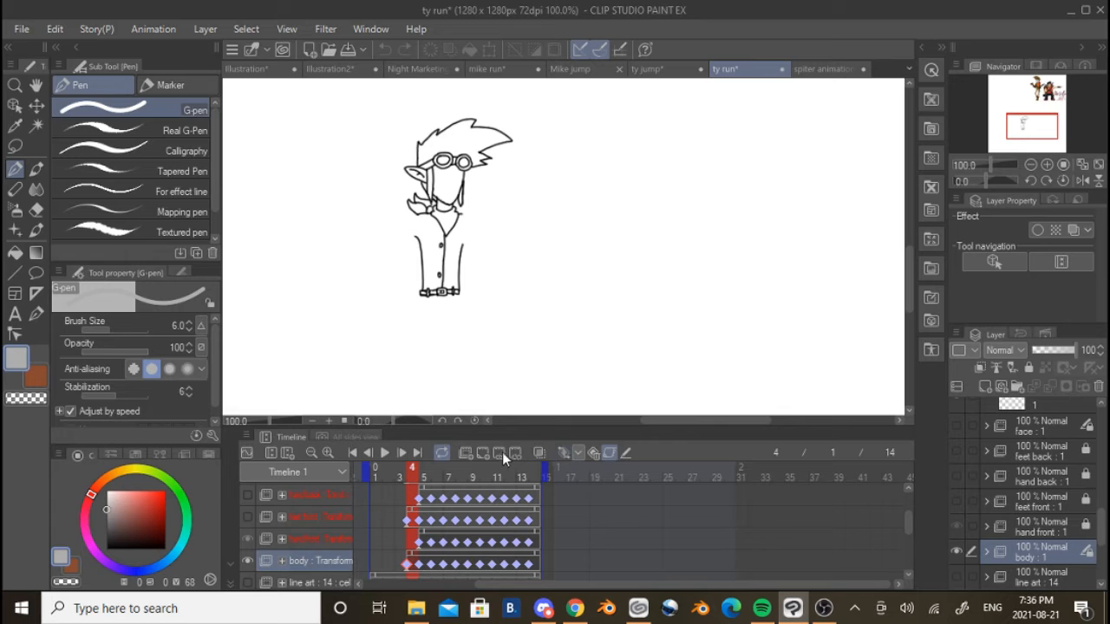
click(610, 452)
click(610, 452)
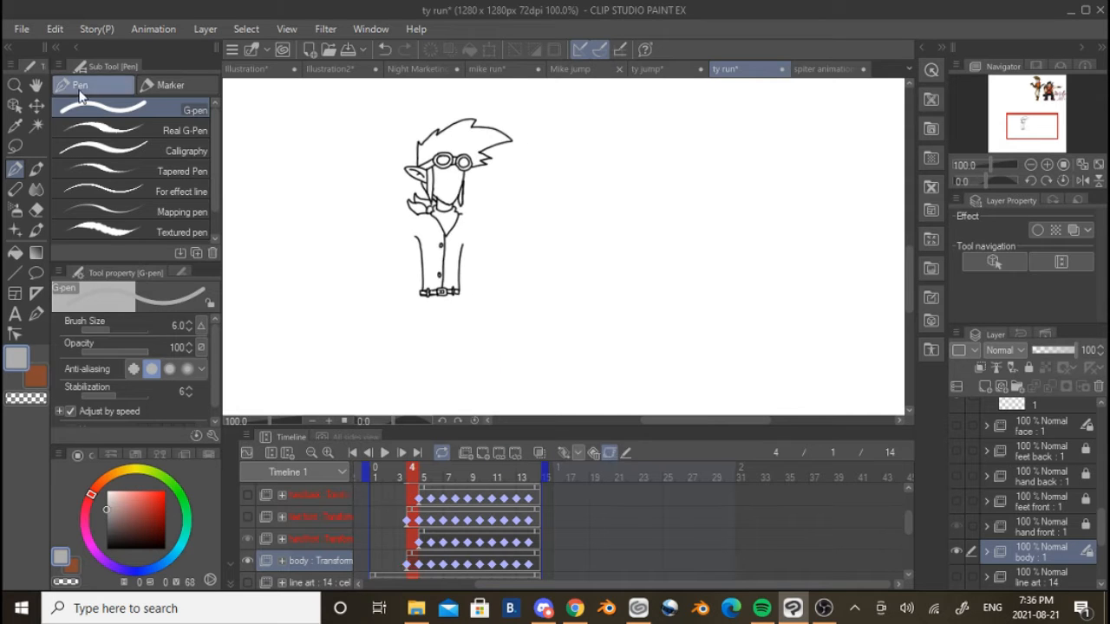
click(15, 105)
drag(451, 269, 451, 280)
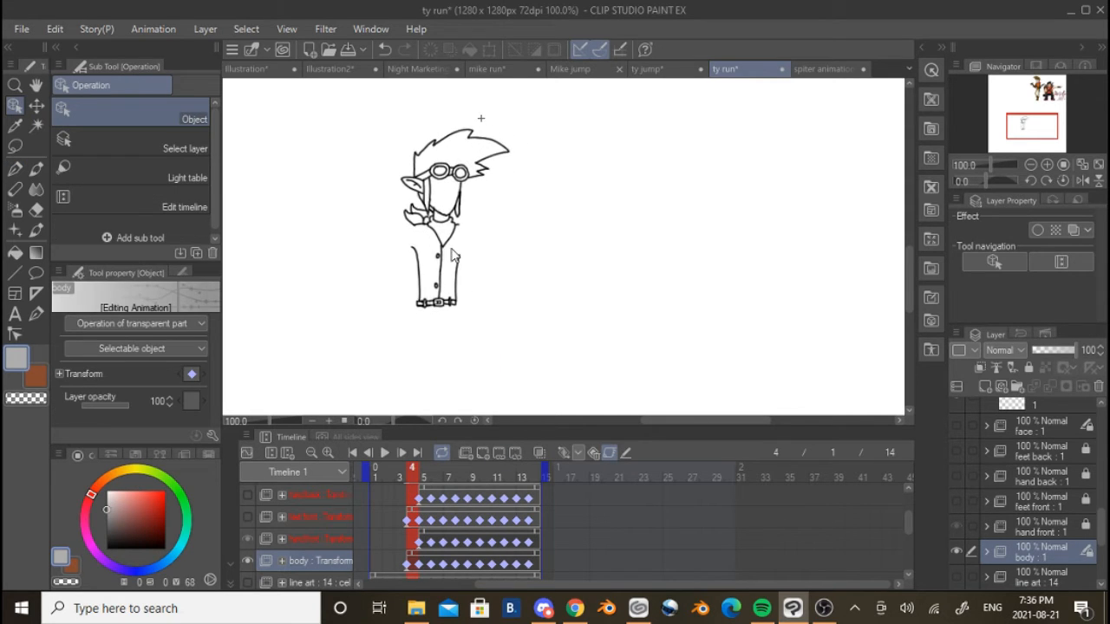
Go through the body's keyframes from frame 5 to frame 14 and back to frame 5, examining how its position changes
click(421, 561)
click(456, 560)
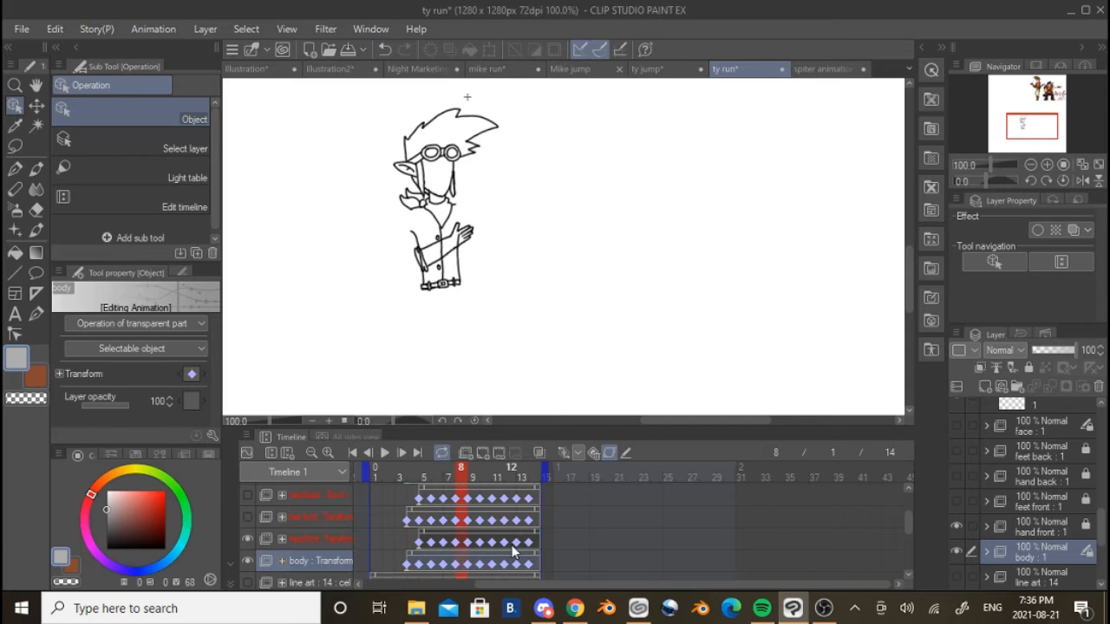
click(512, 555)
click(536, 560)
click(498, 561)
click(472, 561)
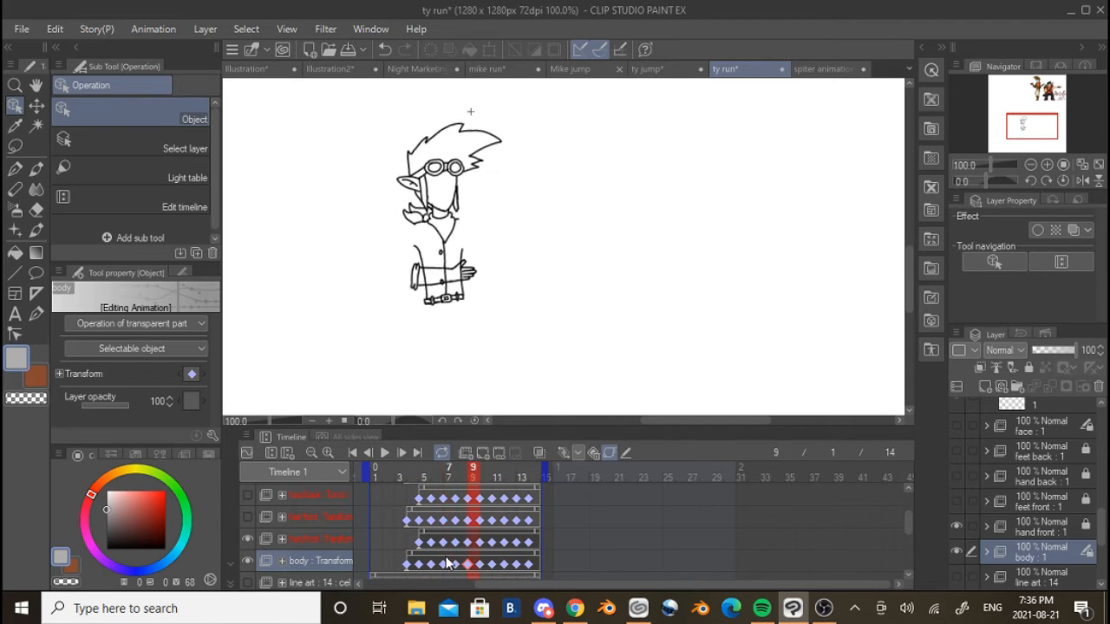
click(449, 561)
click(437, 543)
click(425, 546)
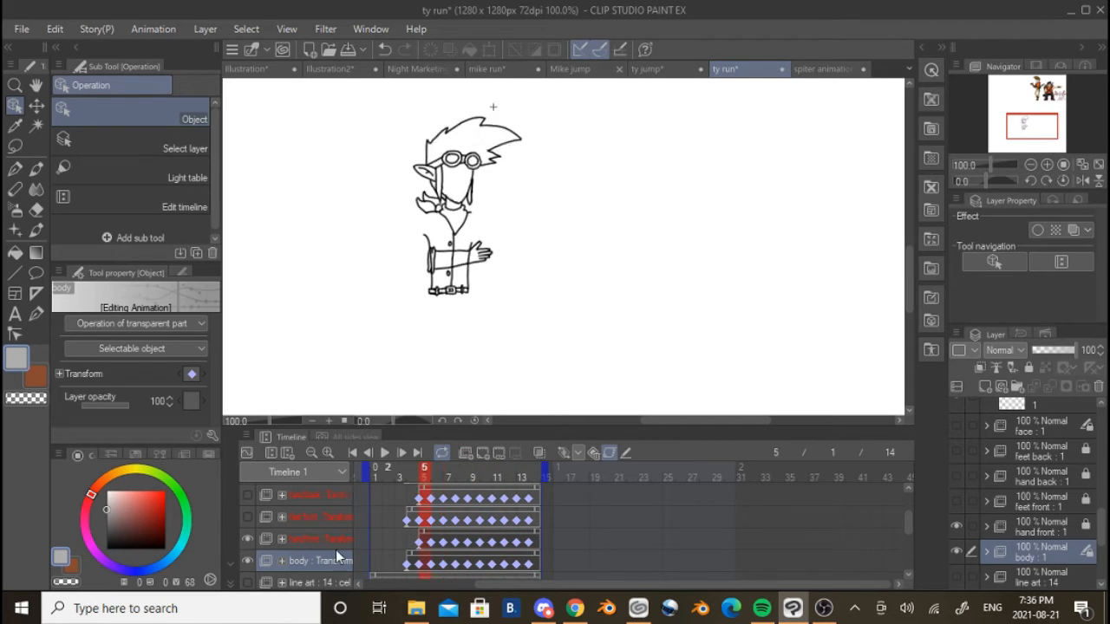
Show the feet front and hand back folders alongside the body on frame 5
click(248, 517)
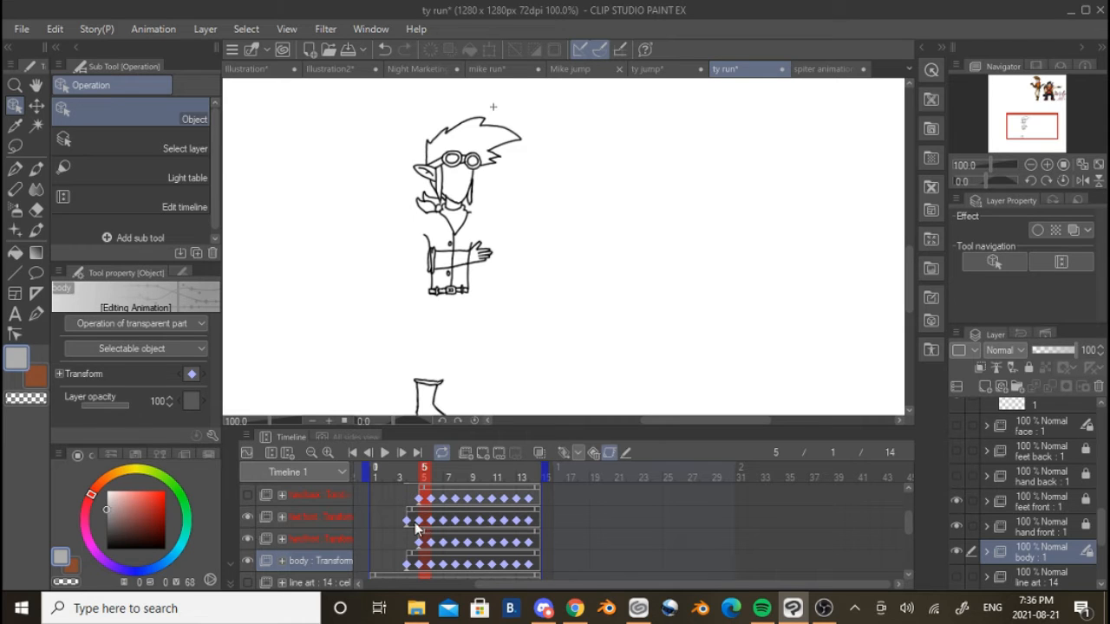
scroll(384, 534, up, 1)
click(246, 511)
scroll(246, 512, up, 1)
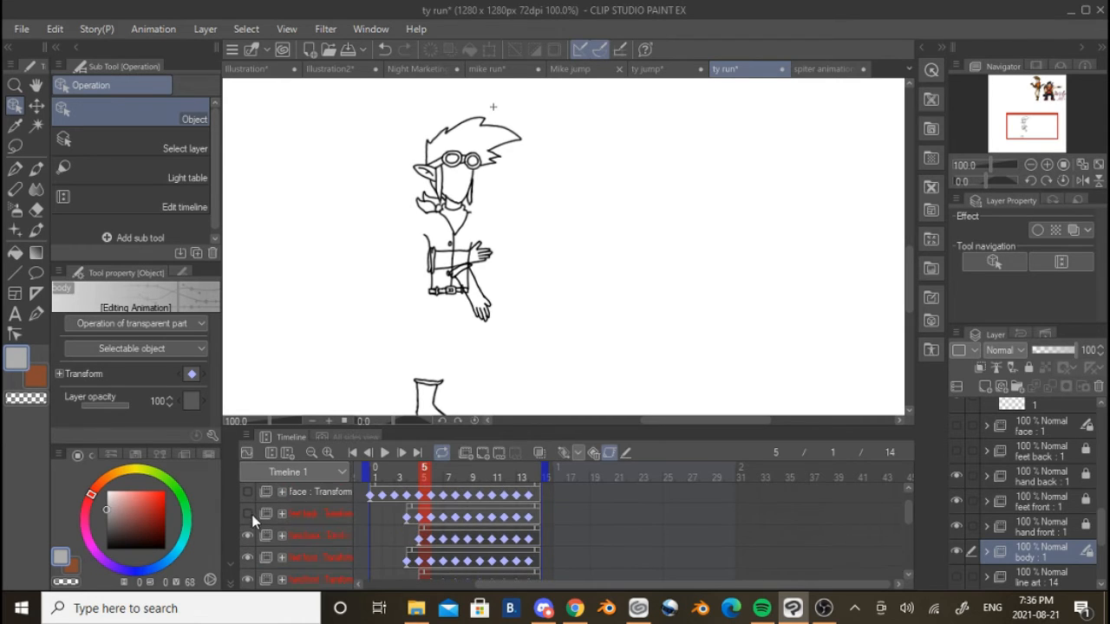
Show the feet back, face and line art folders alongside the other body parts on frame 5
click(249, 515)
scroll(259, 522, up, 1)
click(247, 520)
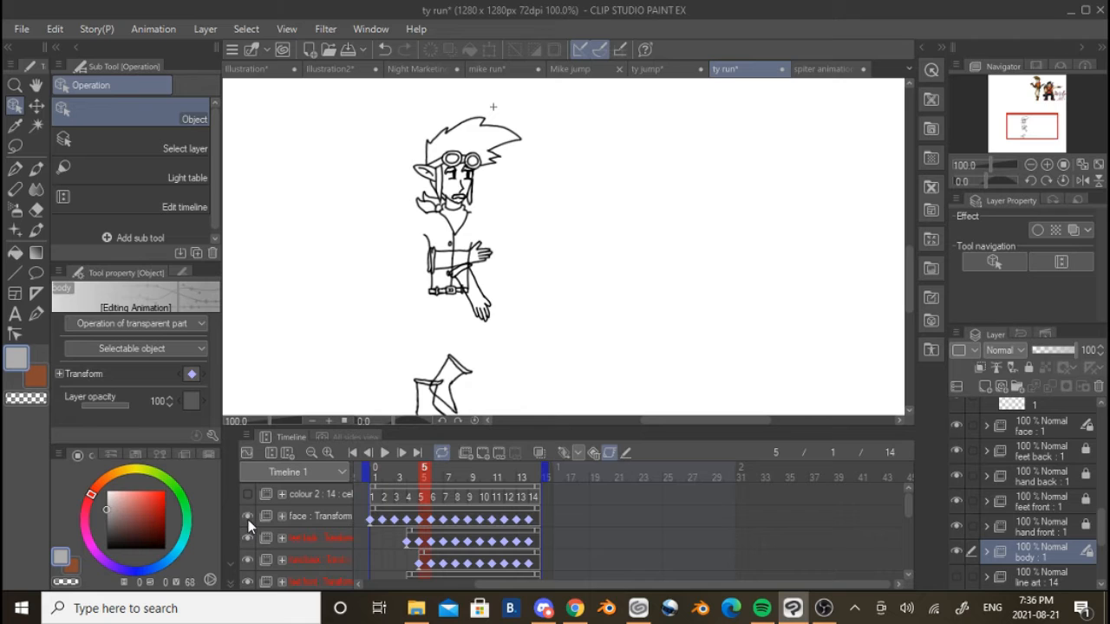
scroll(330, 523, down, 3)
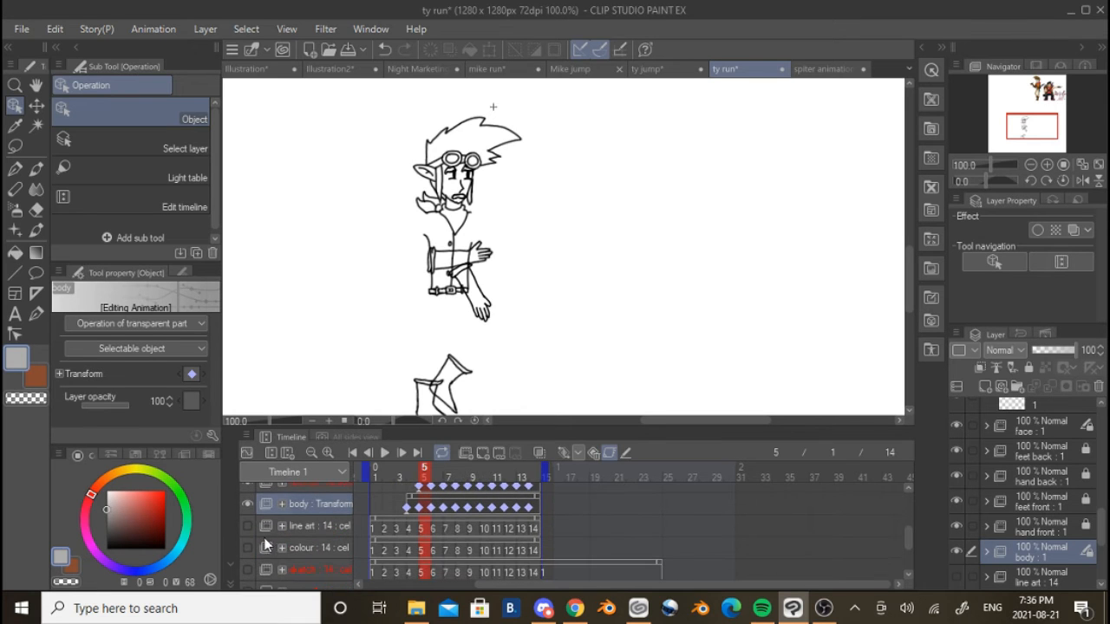
click(246, 527)
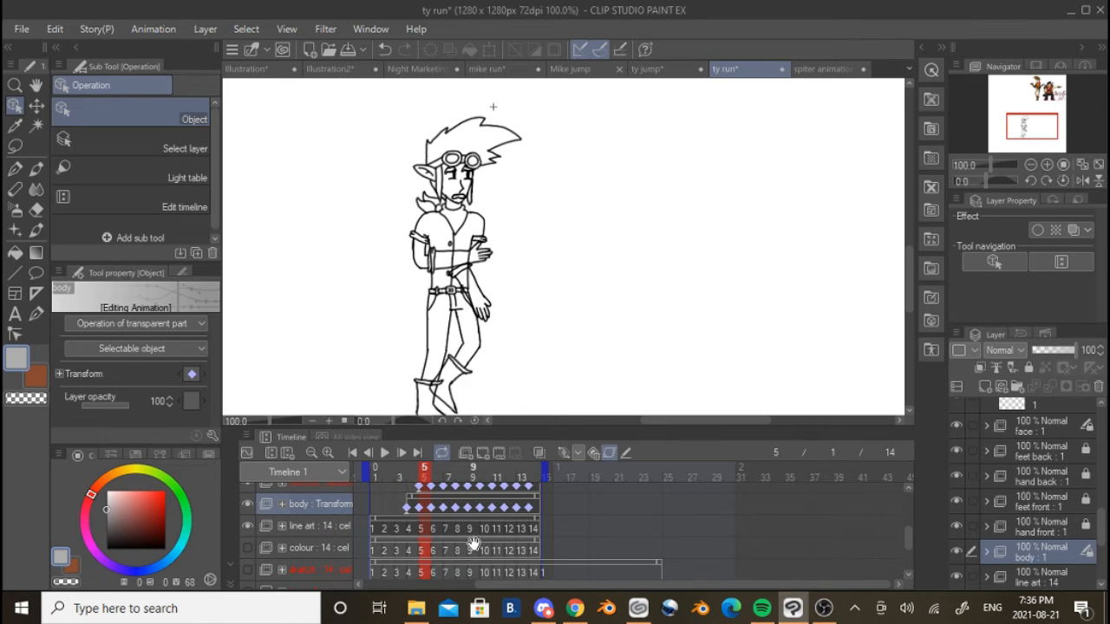
Go to frame 10 on the colour folder and show that folder beneath the line art
click(492, 549)
click(425, 553)
click(483, 555)
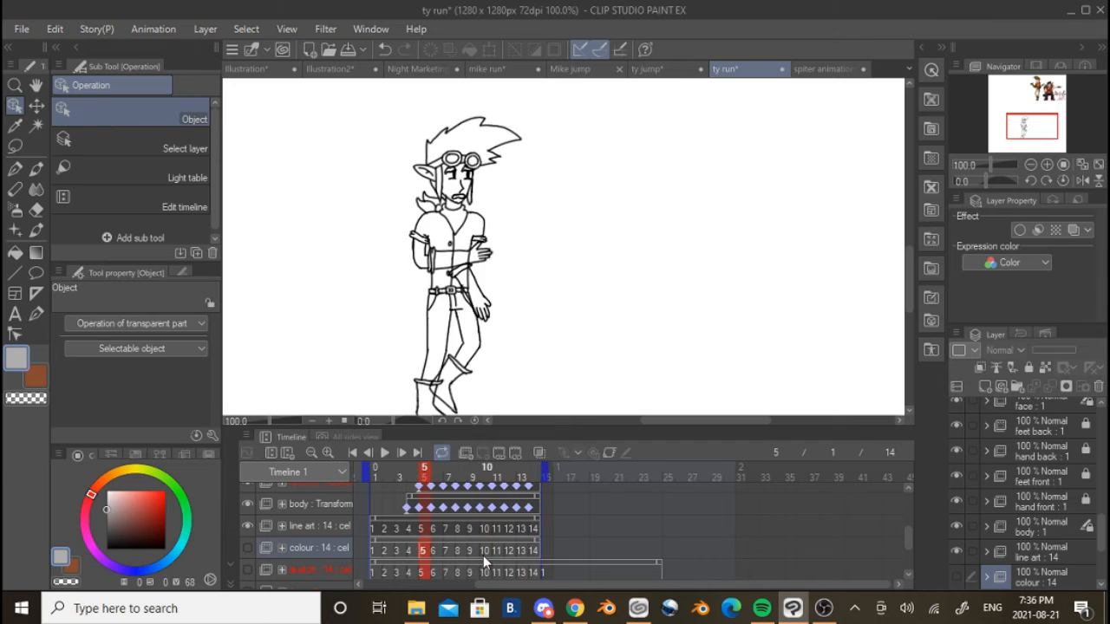
scroll(449, 283, up, 4)
scroll(448, 284, up, 3)
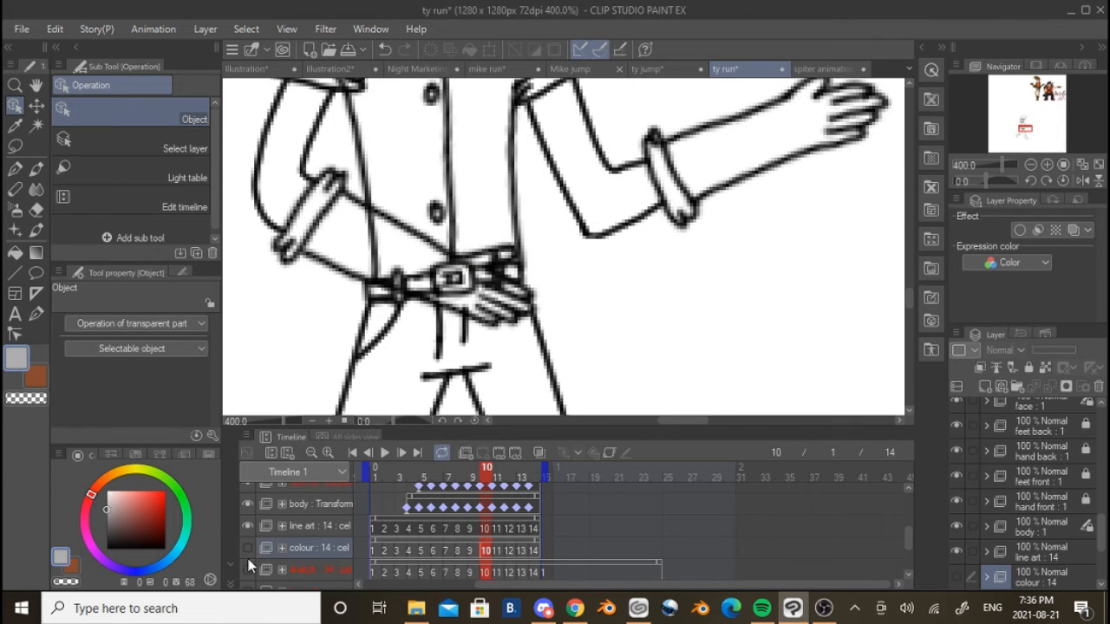
scroll(359, 531, up, 1)
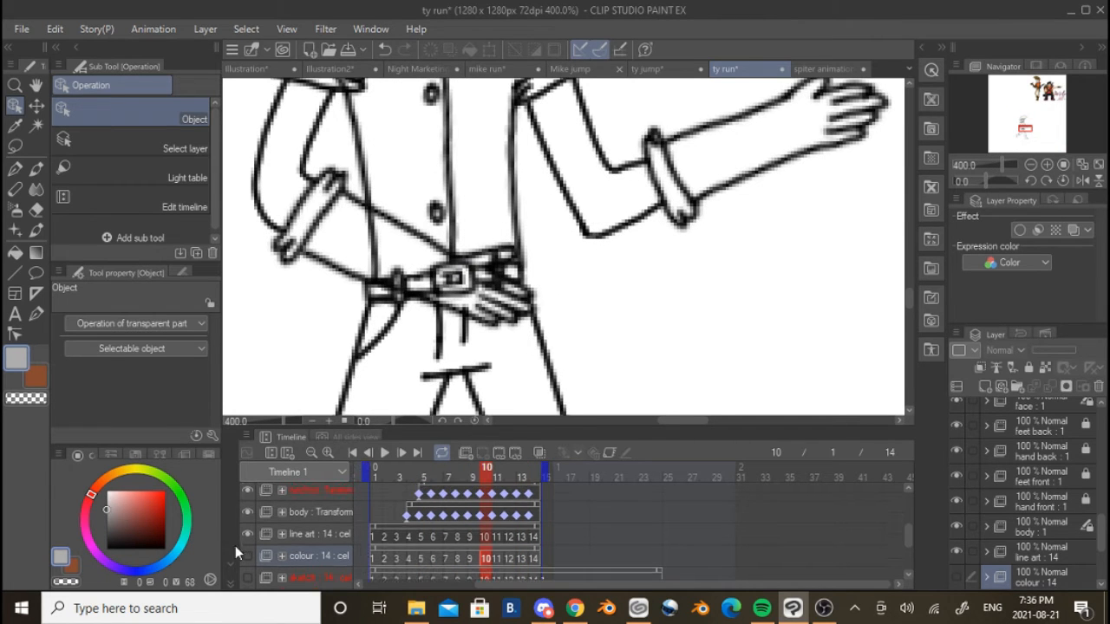
click(248, 553)
scroll(405, 243, up, 1)
scroll(405, 243, up, 1)
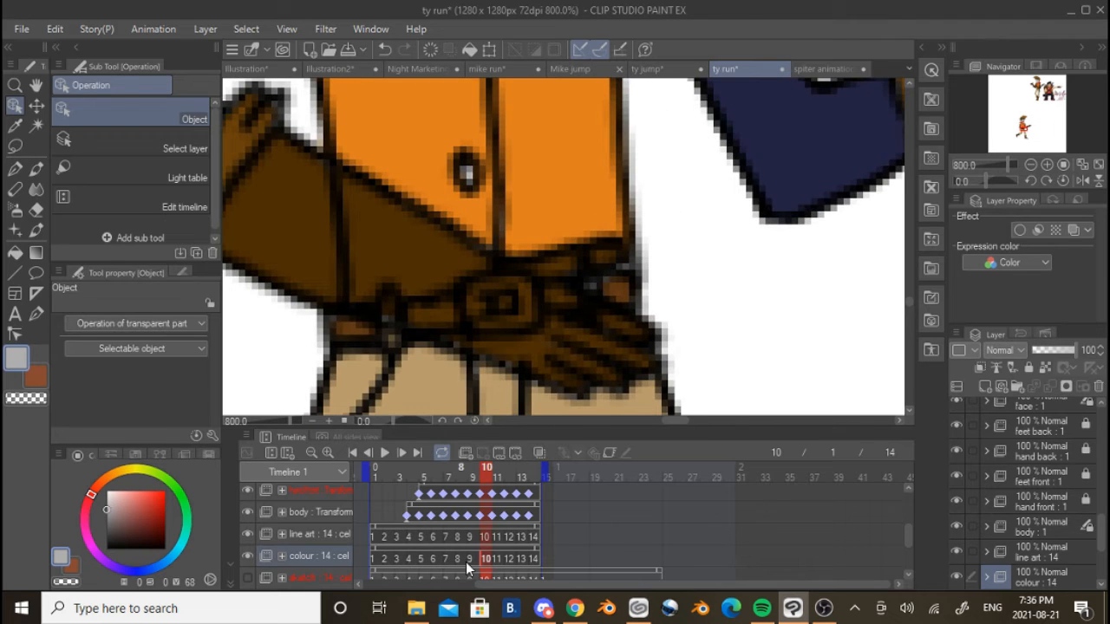
Compare the belt area up close on body frames 4 and 11, and show the colour 2 folder
click(470, 515)
click(418, 515)
click(408, 515)
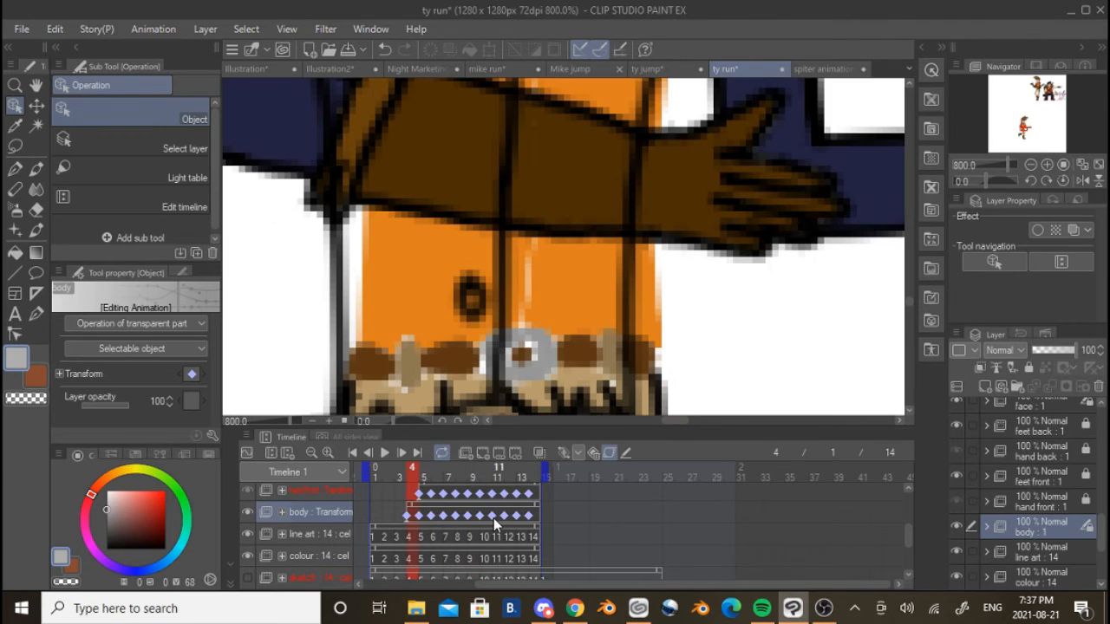
click(493, 516)
scroll(368, 520, up, 2)
scroll(365, 520, up, 1)
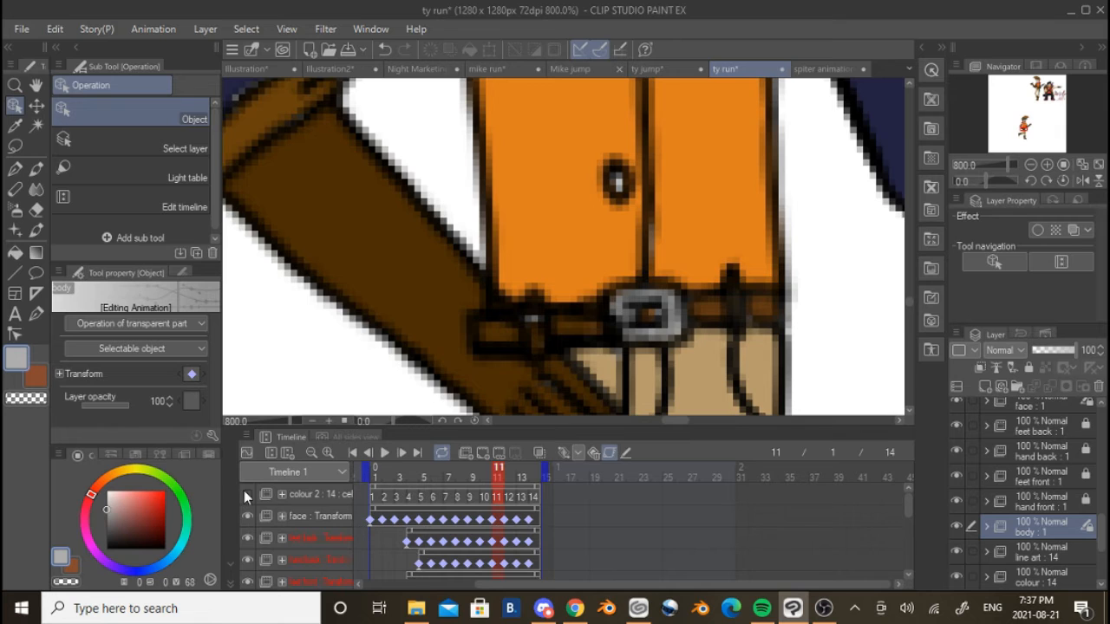
scroll(550, 309, down, 8)
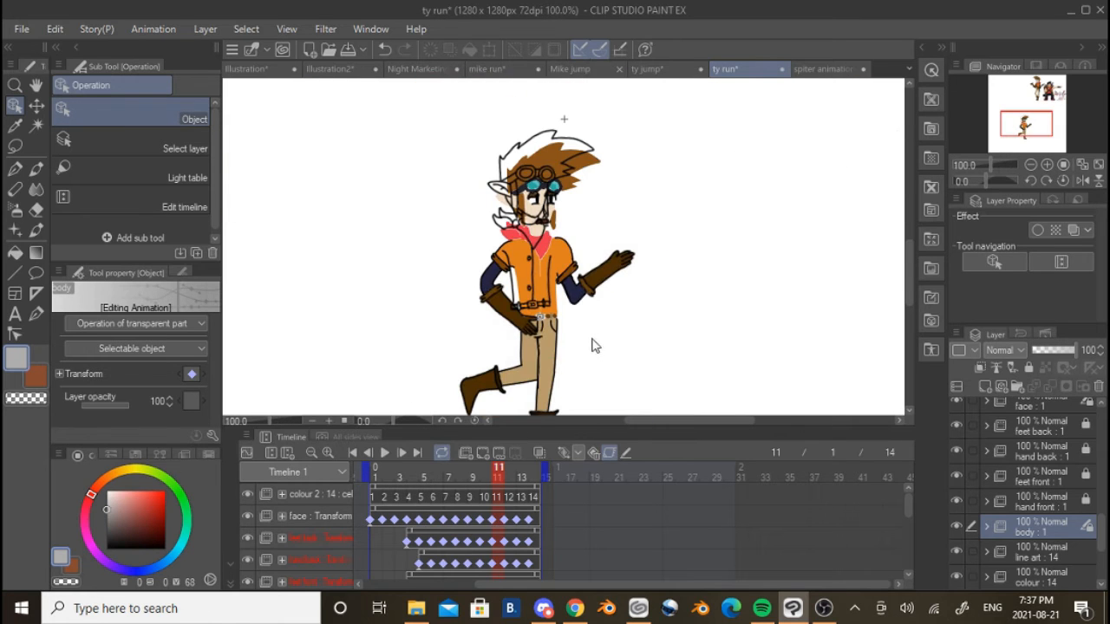
Switch to the Pen tool and play the fully coloured ty run cycle, stopping it after several loops
click(21, 170)
scroll(560, 292, down, 1)
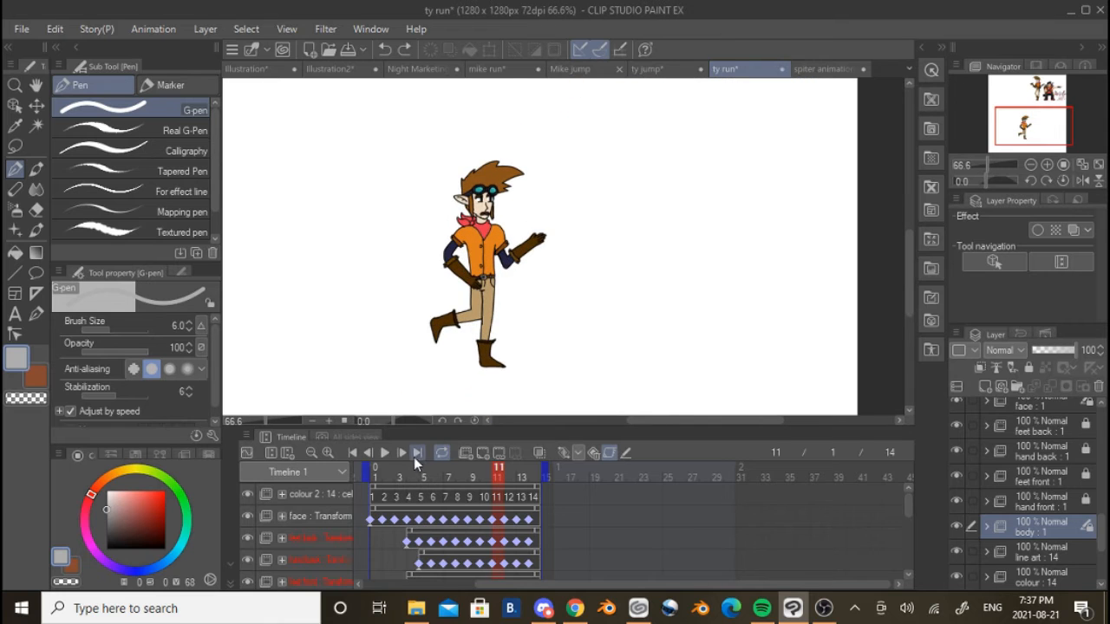
click(384, 455)
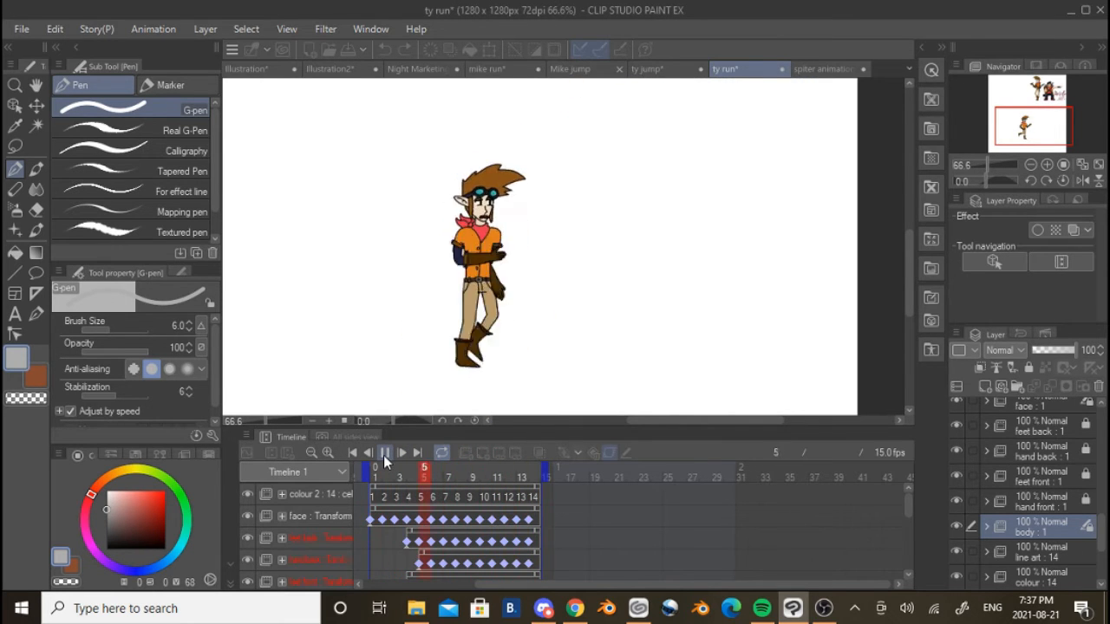
scroll(428, 564, down, 3)
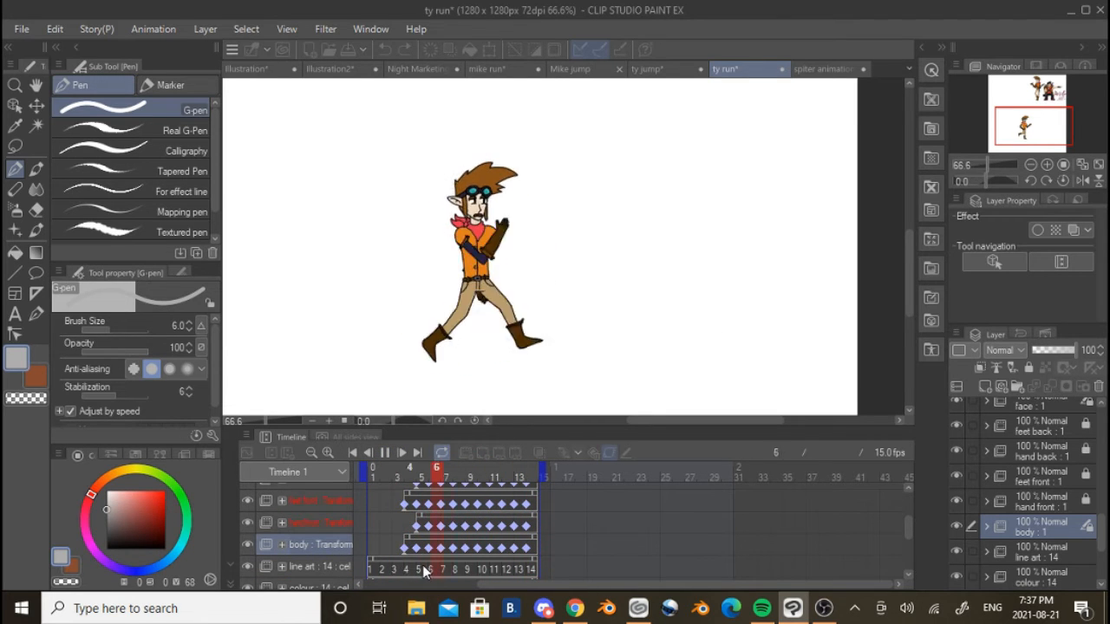
scroll(521, 536, up, 2)
click(386, 452)
scroll(486, 510, up, 2)
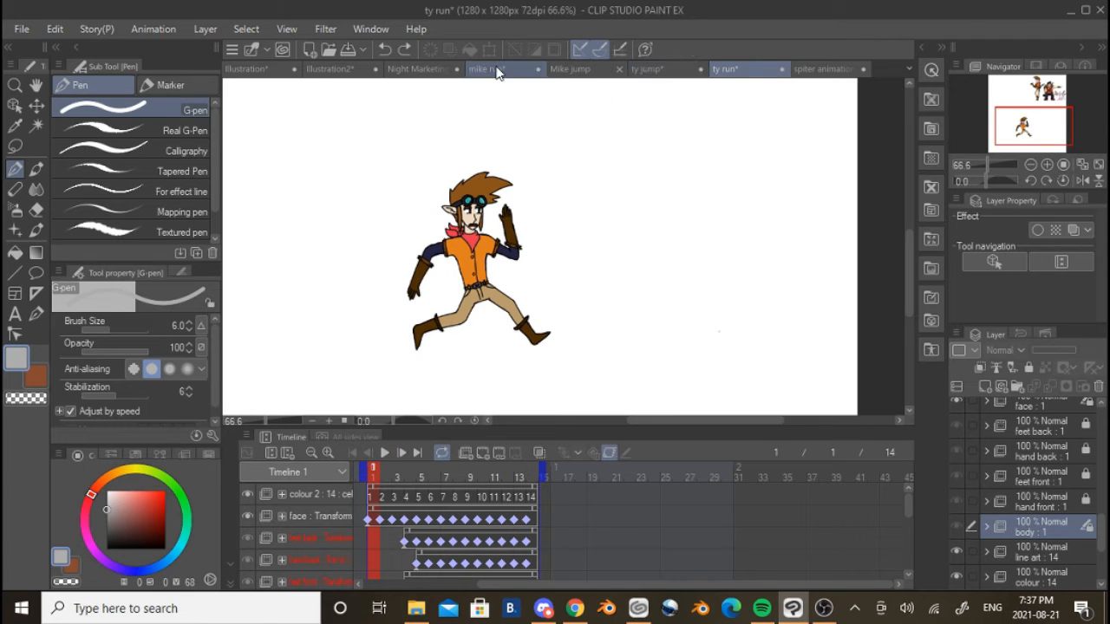
Switch to the Mike jump document and look over the folders in its timeline
click(581, 71)
scroll(549, 331, up, 2)
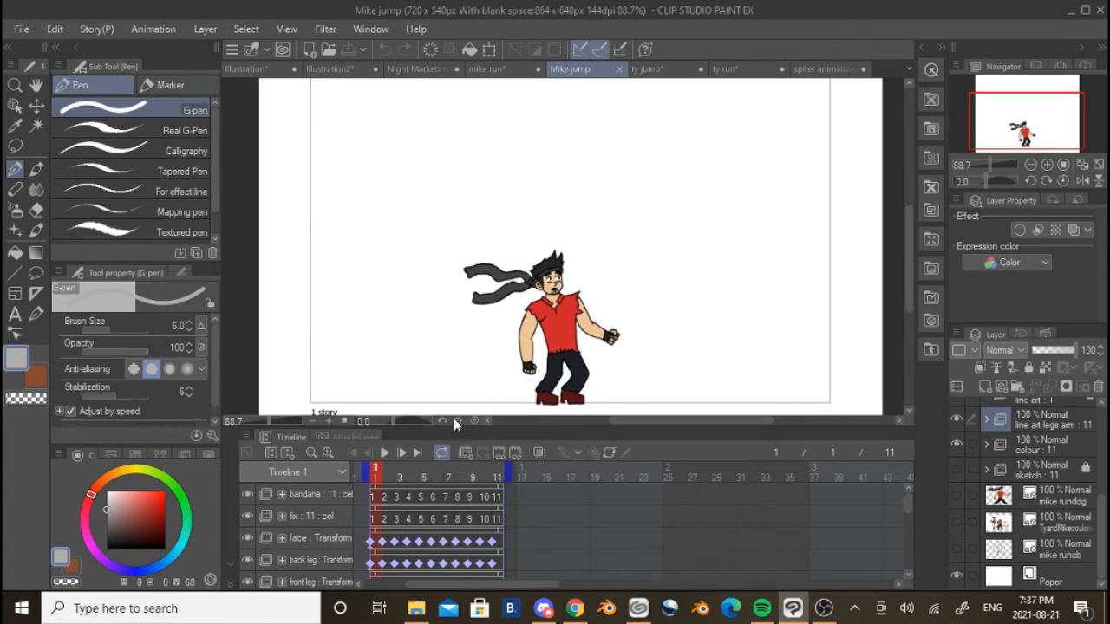
scroll(257, 490, down, 5)
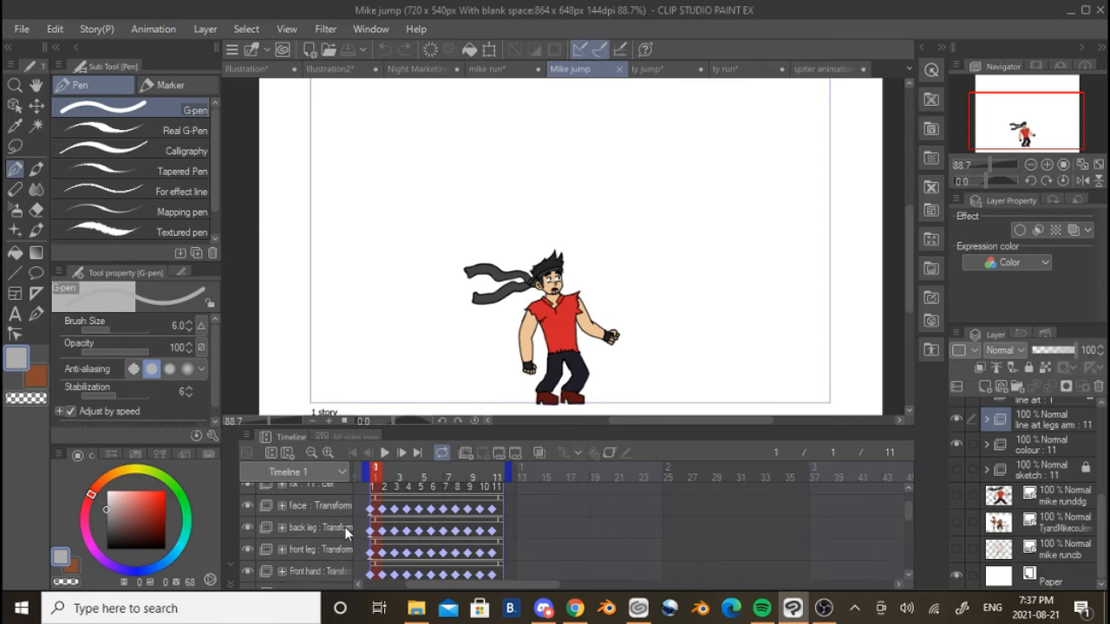
scroll(334, 524, up, 5)
Hide Mike jump's bandana, fix, face, back leg, front leg, front hand and back hand folders
click(246, 494)
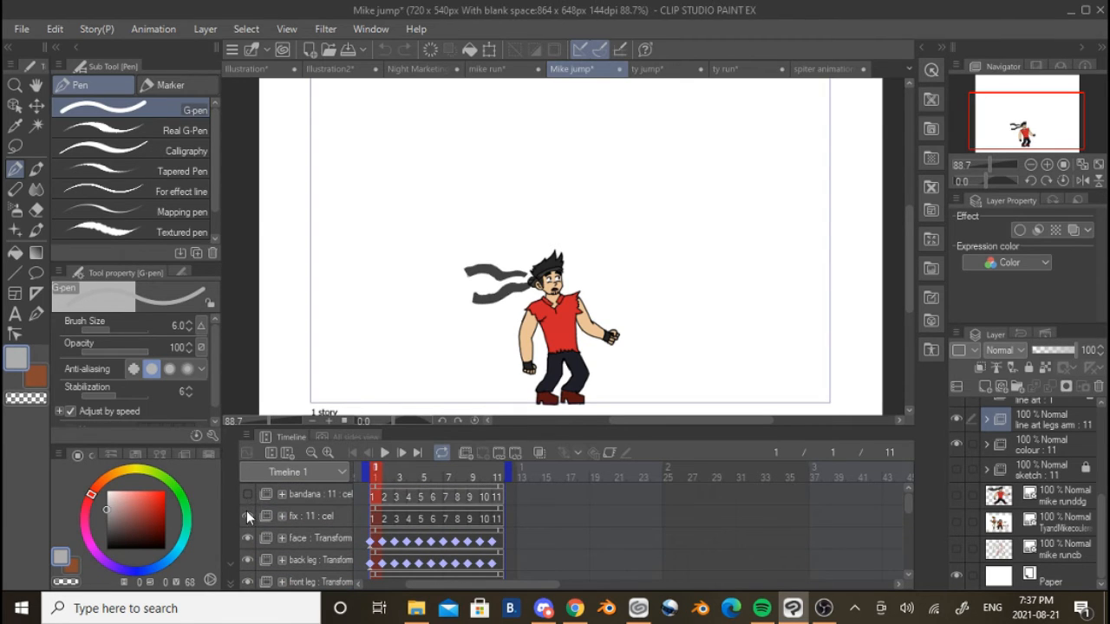
click(247, 516)
click(245, 537)
click(247, 559)
scroll(247, 559, down, 1)
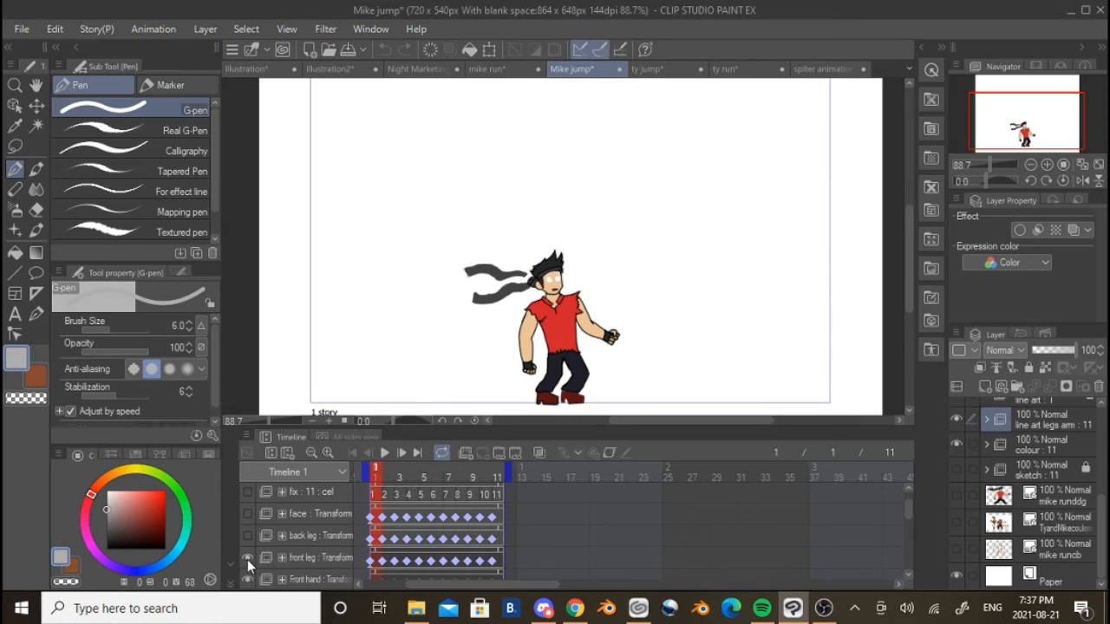
click(248, 559)
scroll(247, 558, down, 1)
click(247, 548)
click(247, 561)
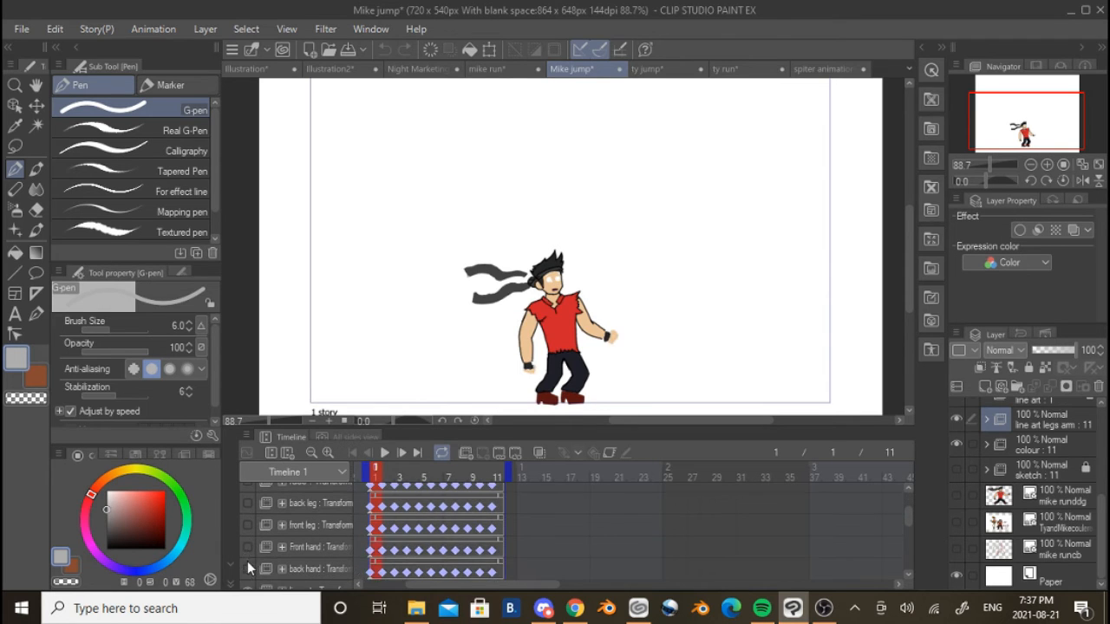
Hide the line art, line art legs arm and colour folders and show only the sketch folder
scroll(247, 561, down, 1)
click(248, 560)
click(248, 573)
scroll(248, 568, down, 1)
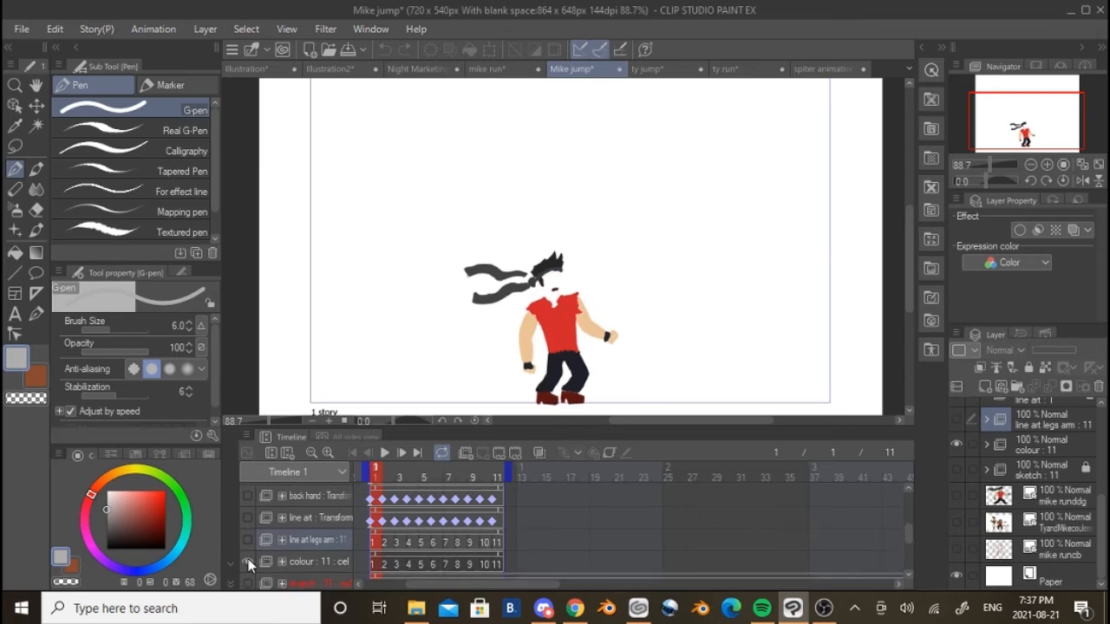
scroll(248, 563, down, 1)
click(248, 562)
click(248, 554)
scroll(261, 555, down, 1)
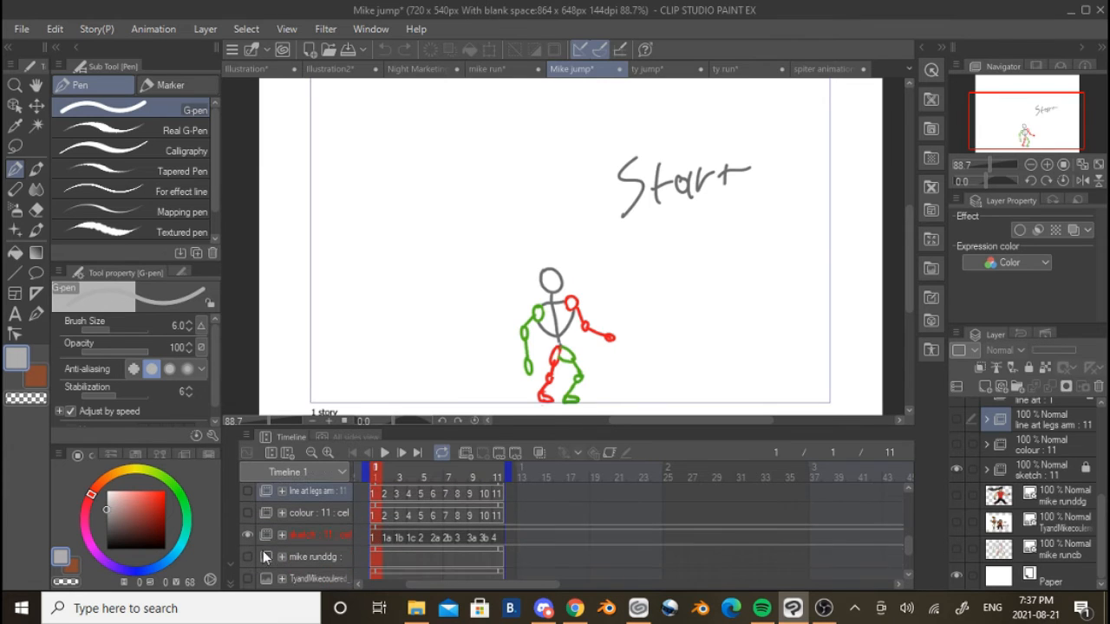
click(242, 559)
click(245, 558)
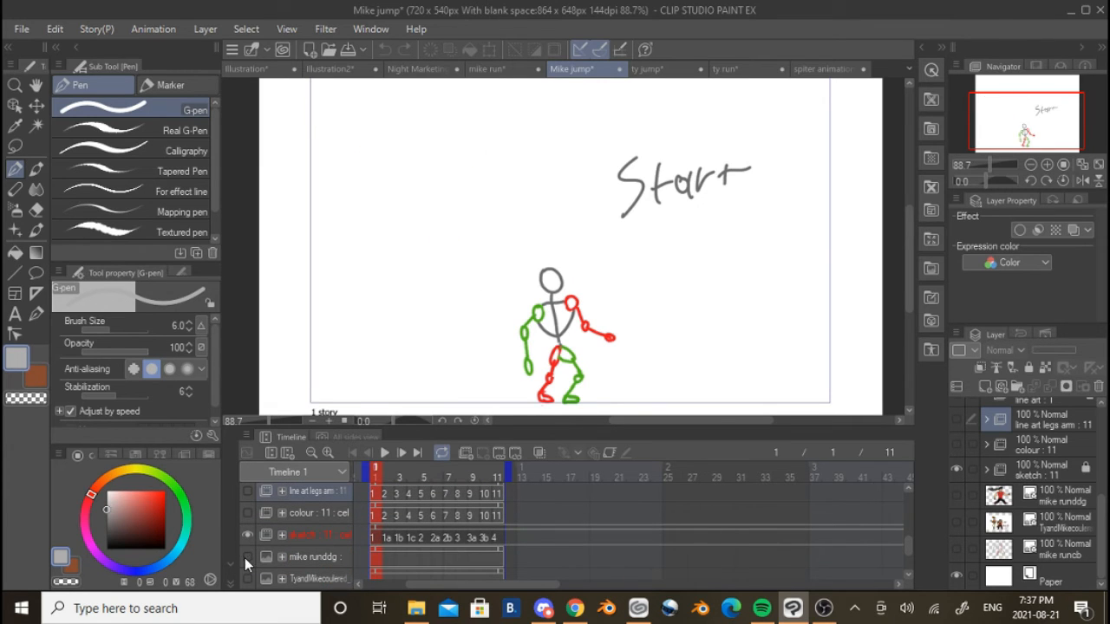
Play the Mike jump stick-figure sketch animation and examine its motion
click(389, 450)
scroll(604, 286, up, 3)
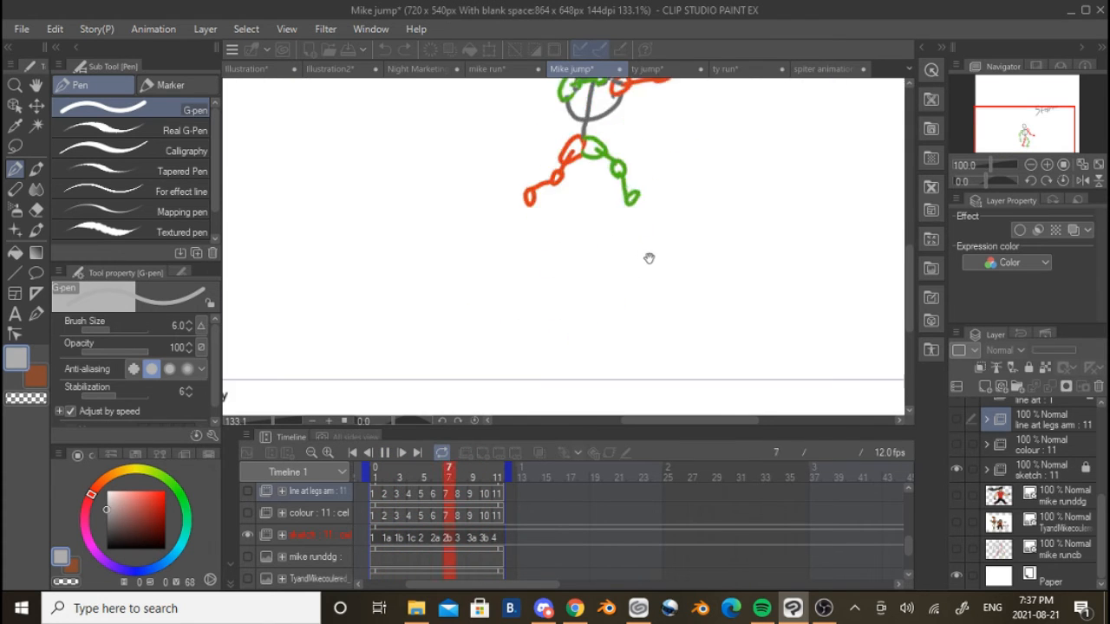
scroll(611, 292, down, 4)
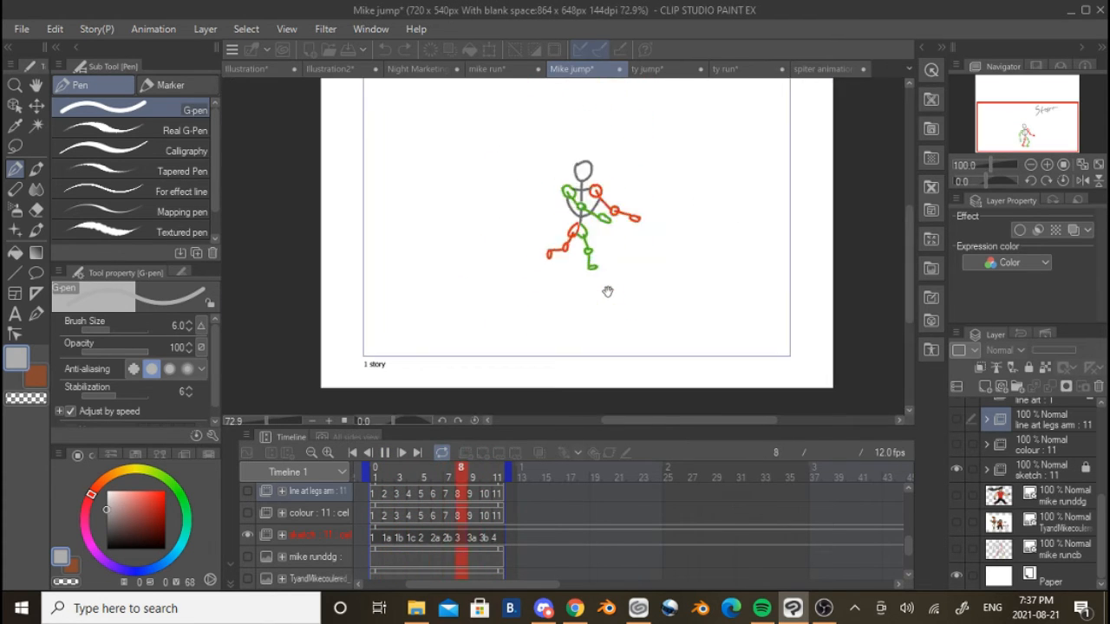
scroll(602, 296, up, 1)
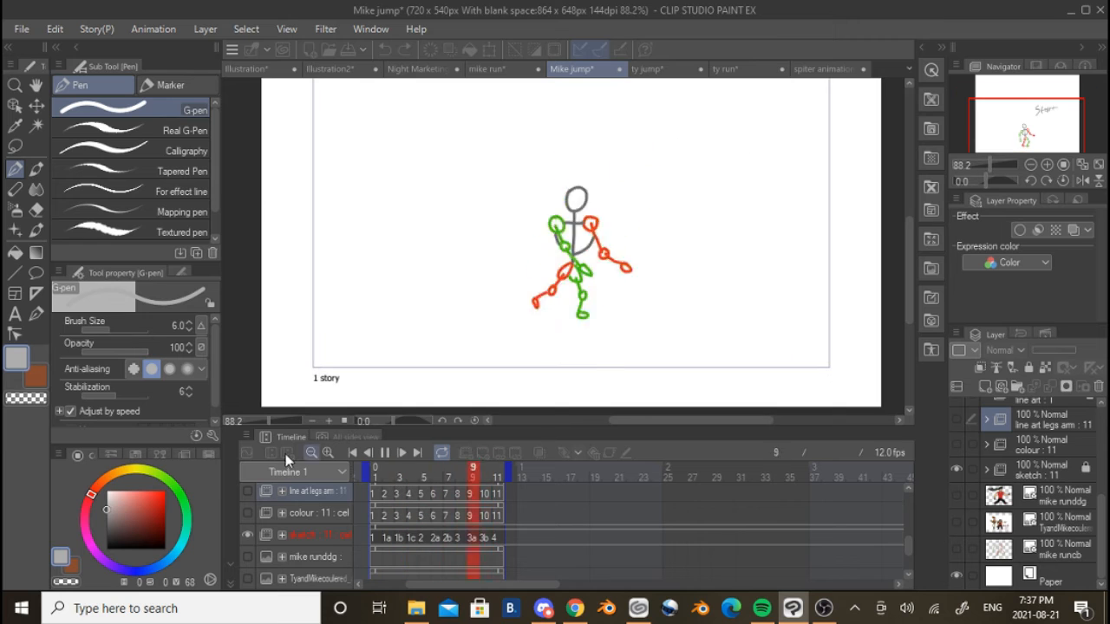
Replace the visible sketch with the mike runddg reference image, stop playback and examine the reference closely
click(248, 535)
click(259, 558)
click(250, 555)
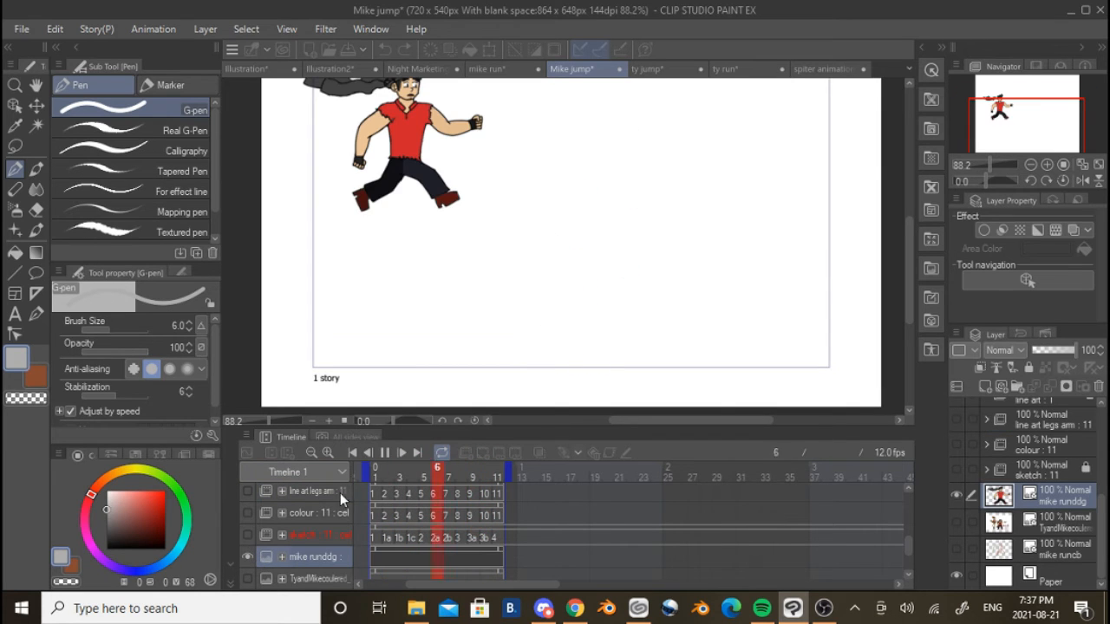
click(389, 457)
scroll(449, 280, up, 3)
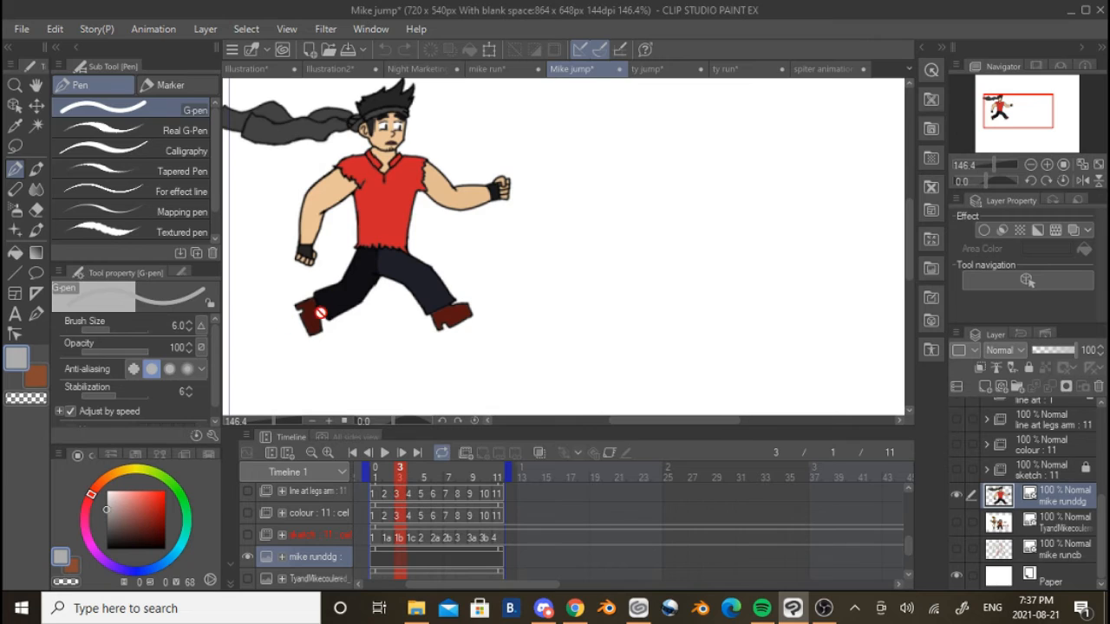
scroll(320, 313, down, 2)
Hide the mike runddg reference and show the sketch, colour, line art legs arm and line art folders
click(248, 556)
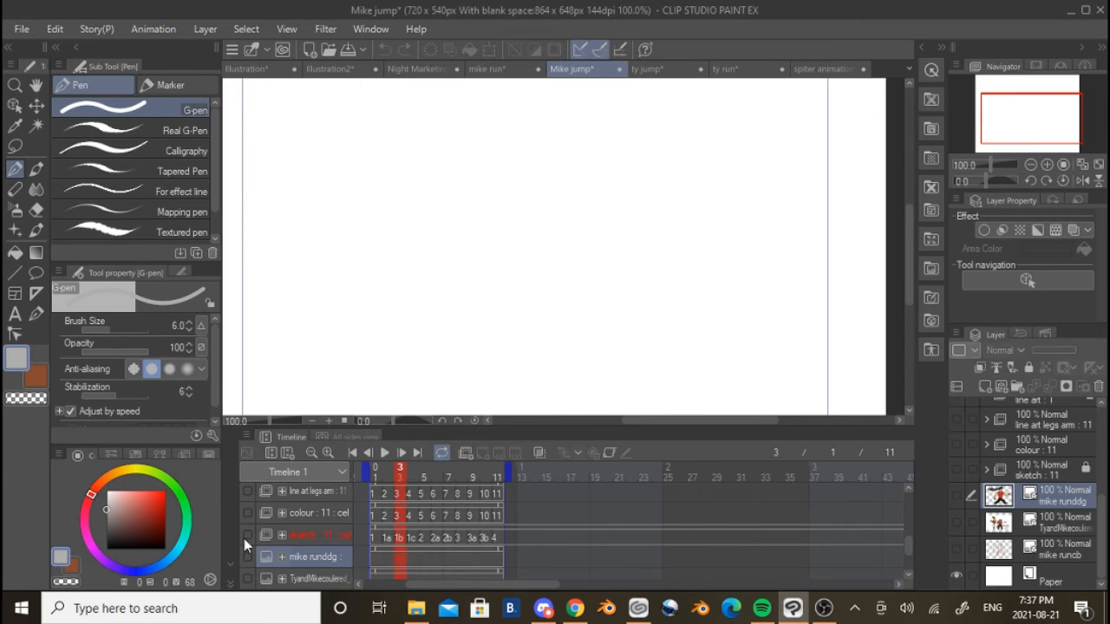
click(247, 535)
click(250, 514)
scroll(601, 254, down, 3)
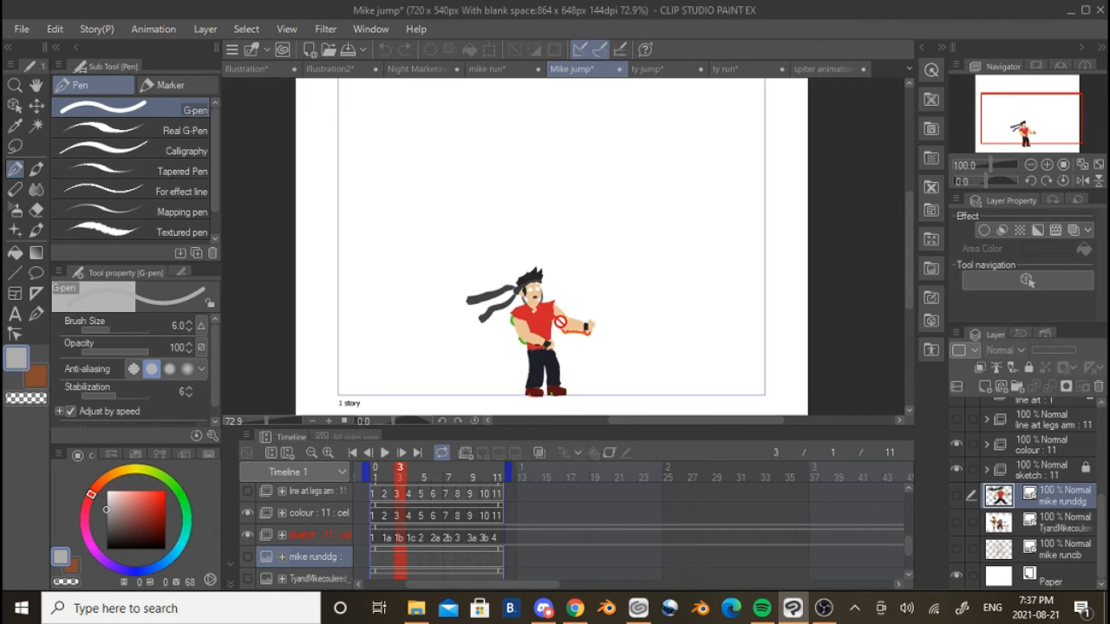
click(249, 492)
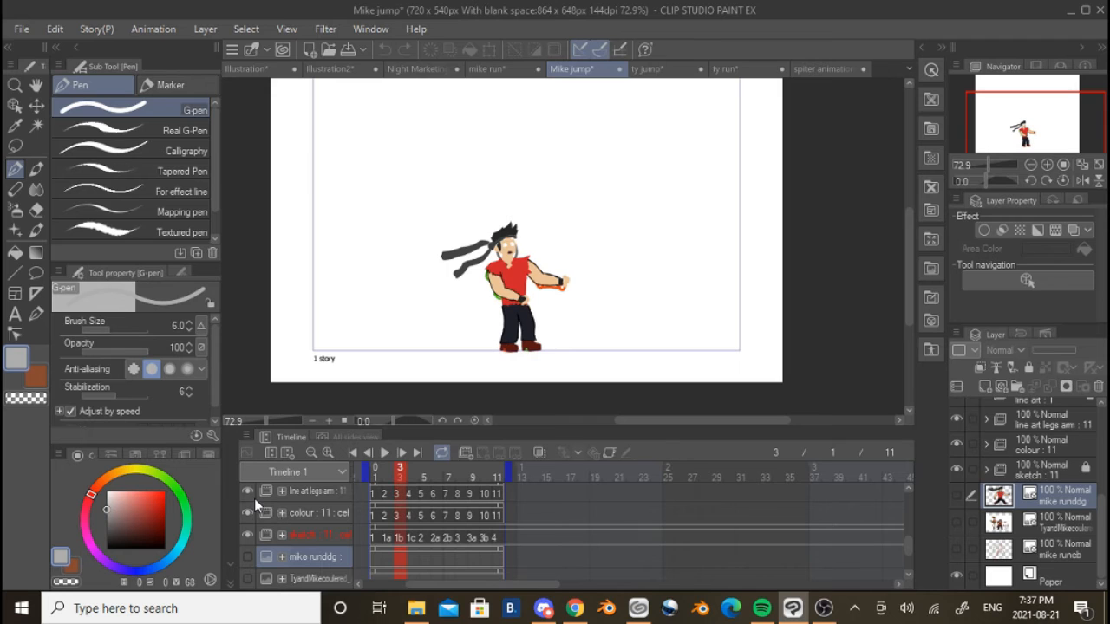
scroll(254, 503, up, 1)
click(251, 488)
scroll(269, 503, up, 1)
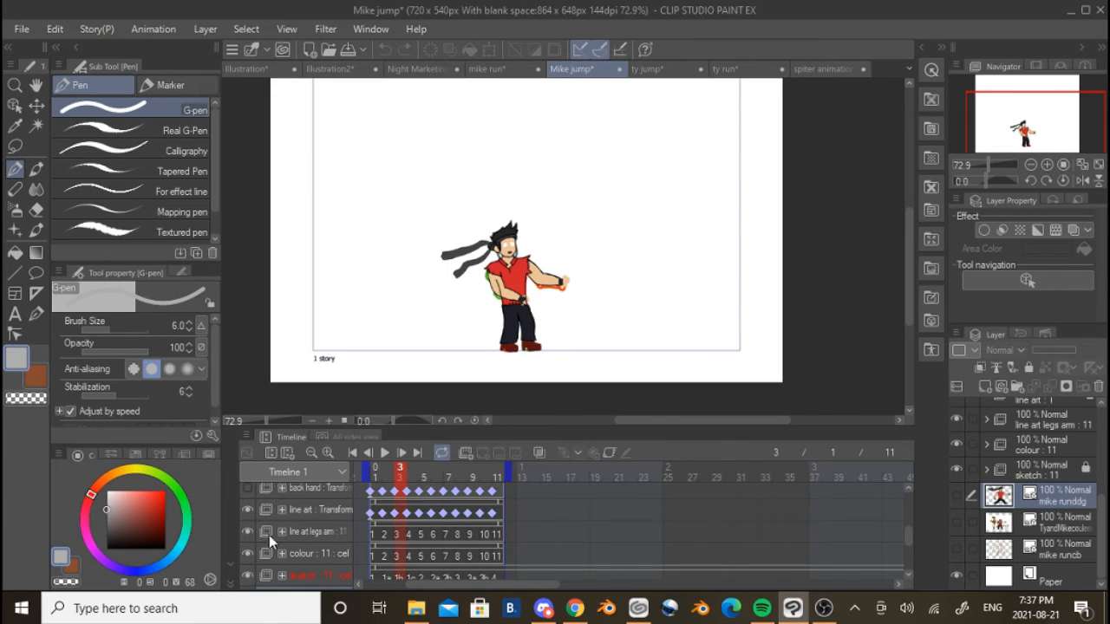
Show the back hand, front hand, front leg and back leg folders of the Mike jump animation
scroll(265, 530, up, 1)
click(255, 507)
scroll(251, 507, up, 1)
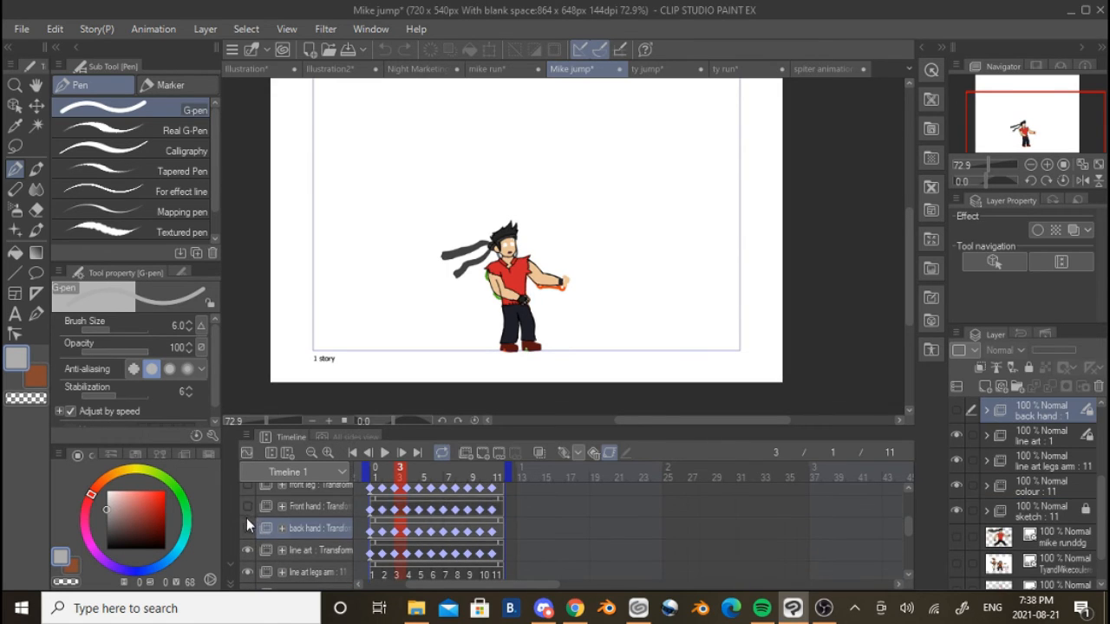
click(248, 528)
click(248, 508)
scroll(259, 518, up, 1)
click(248, 512)
click(249, 491)
scroll(257, 531, up, 1)
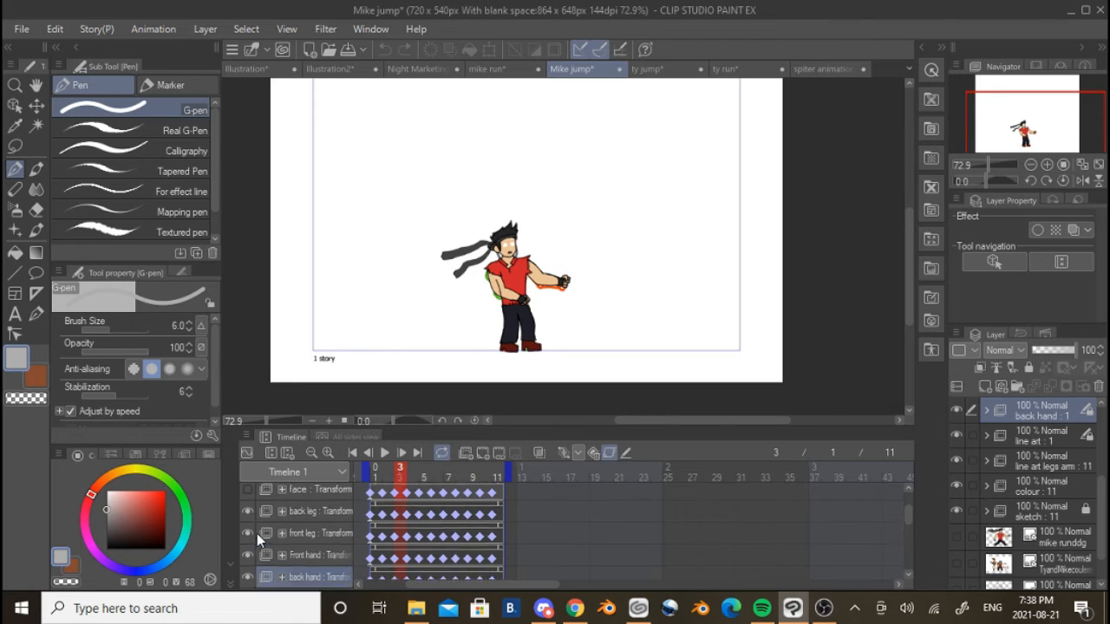
Show the face, fix and bandana folders and play the complete Mike jump animation
scroll(251, 520, up, 1)
click(252, 518)
scroll(252, 518, up, 1)
click(248, 511)
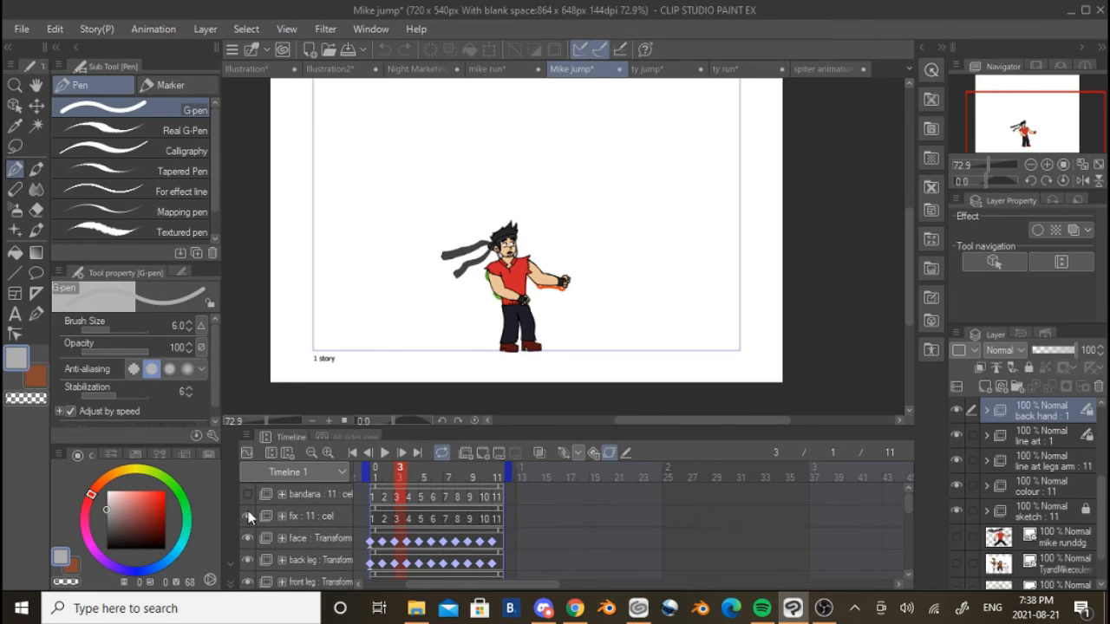
click(247, 494)
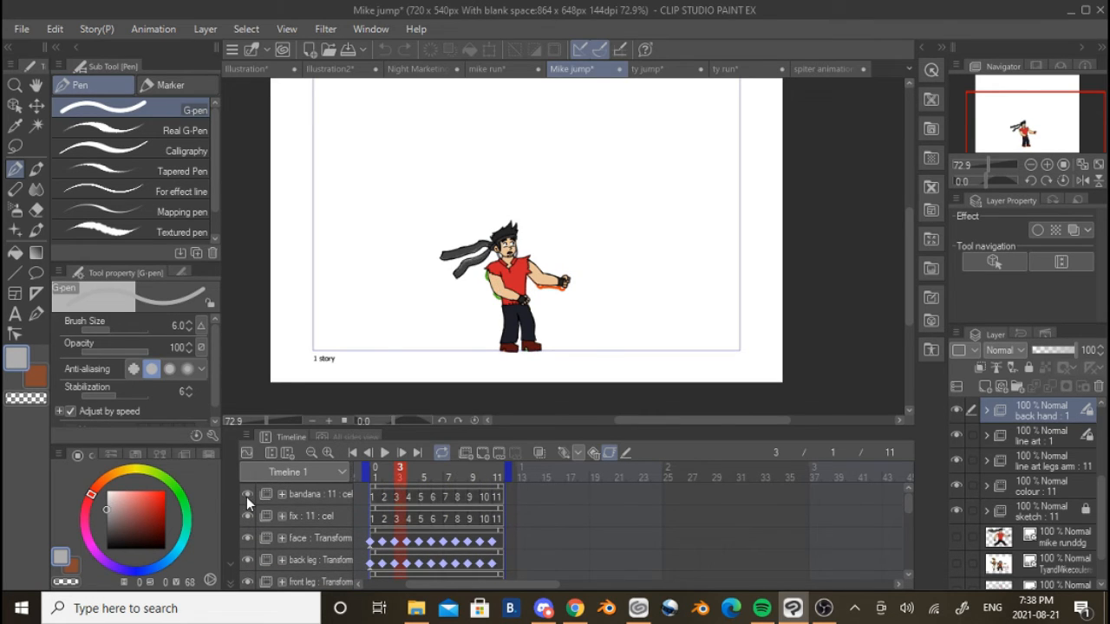
click(386, 453)
scroll(533, 278, up, 6)
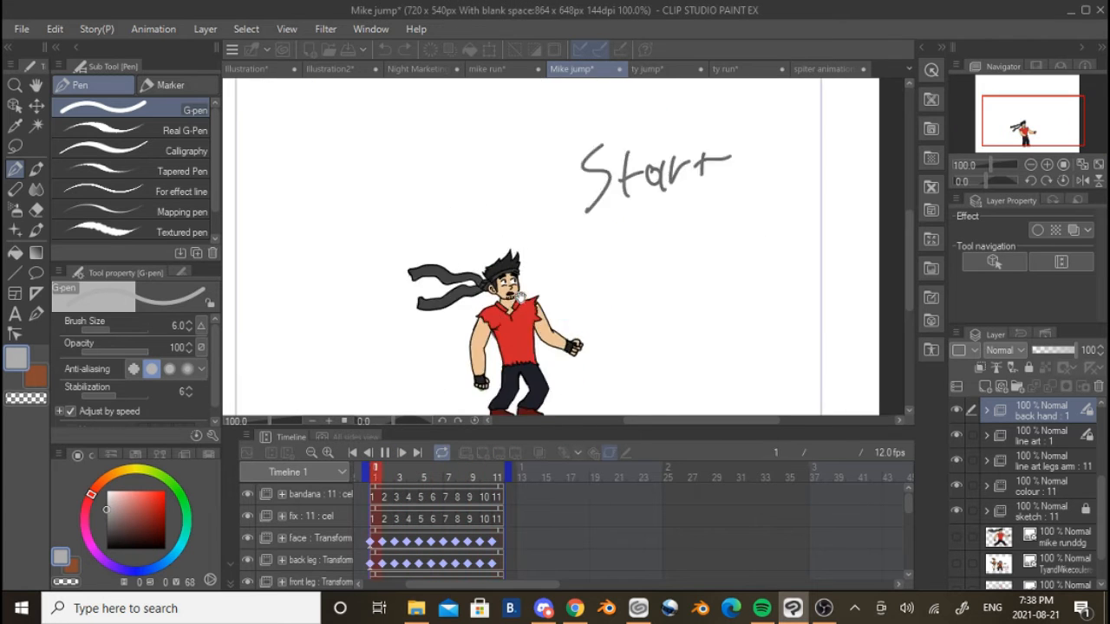
Stop the Mike jump playback at the bandana folder's first cel and examine the jump poses frame by frame
scroll(475, 288, up, 4)
scroll(476, 288, down, 5)
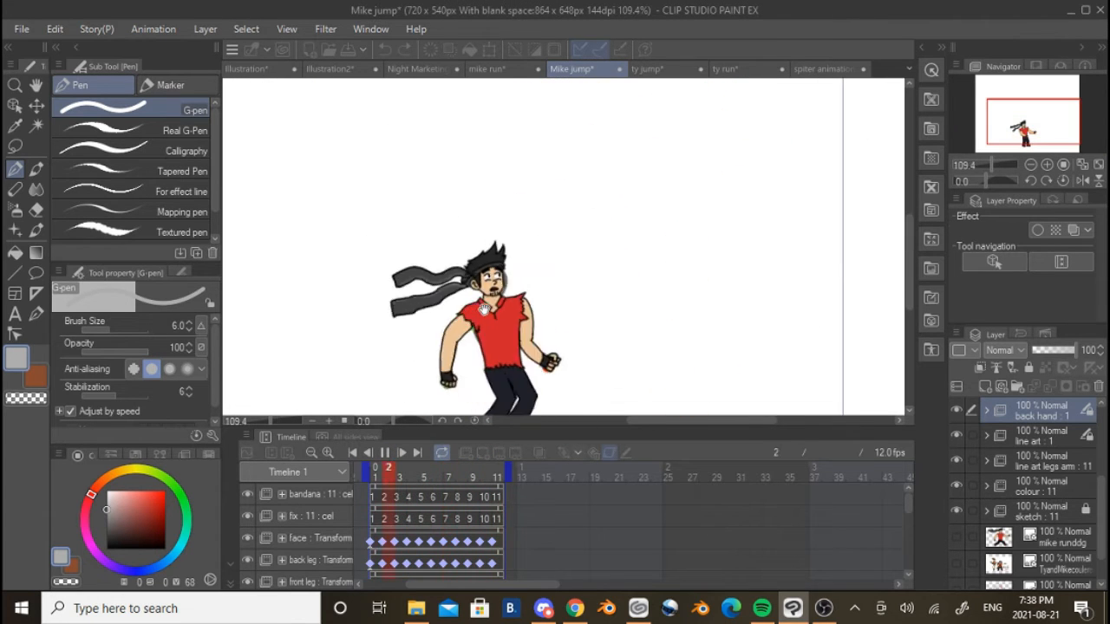
scroll(503, 315, down, 2)
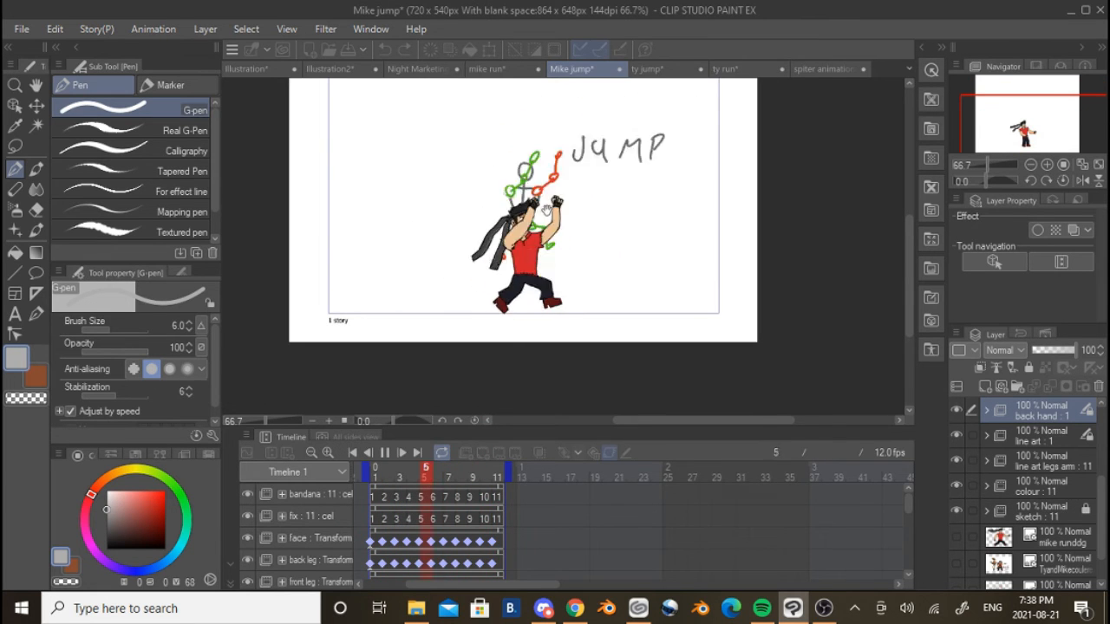
click(374, 502)
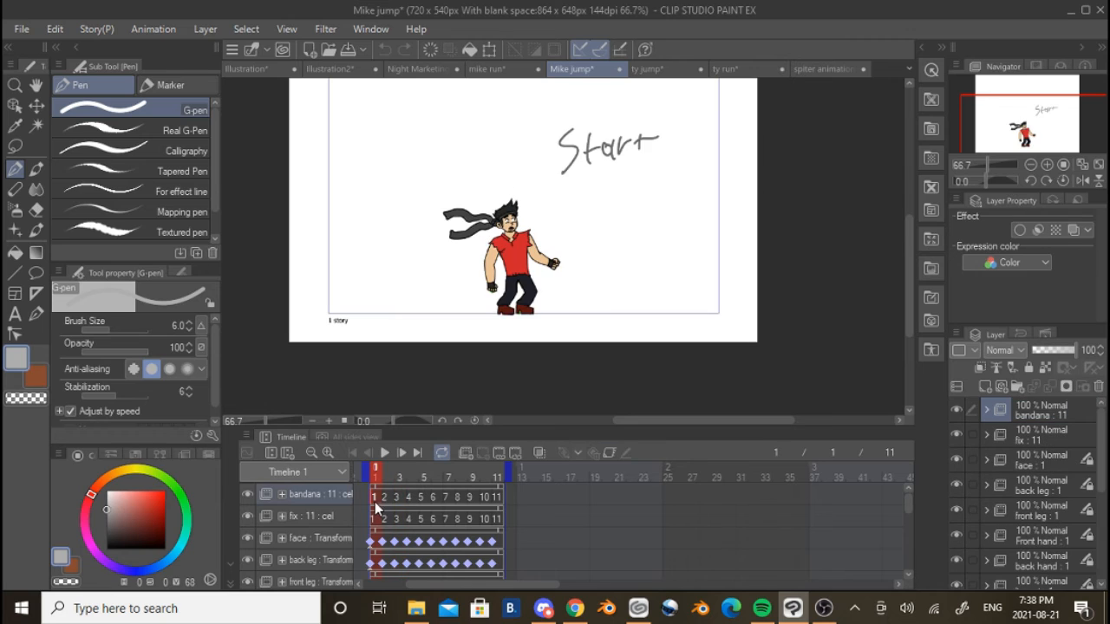
click(406, 451)
click(406, 451)
click(407, 451)
click(407, 450)
click(408, 450)
click(407, 450)
click(408, 450)
click(407, 450)
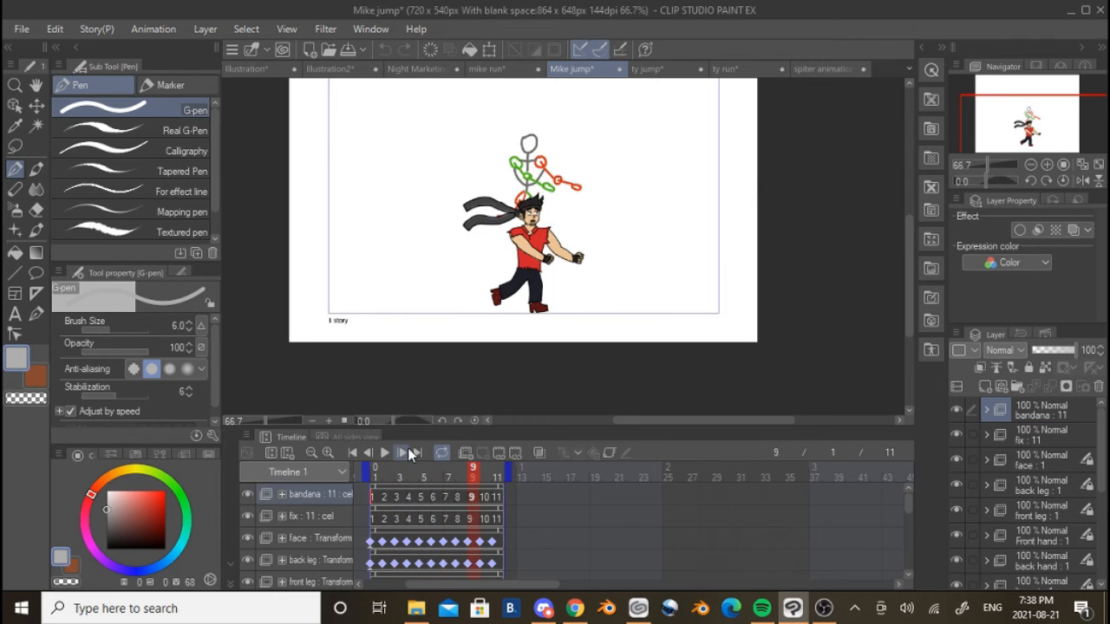
click(407, 450)
click(407, 450)
Return to frame 1 of the Mike jump timeline, replay the animation and stop it at frame 4
click(373, 466)
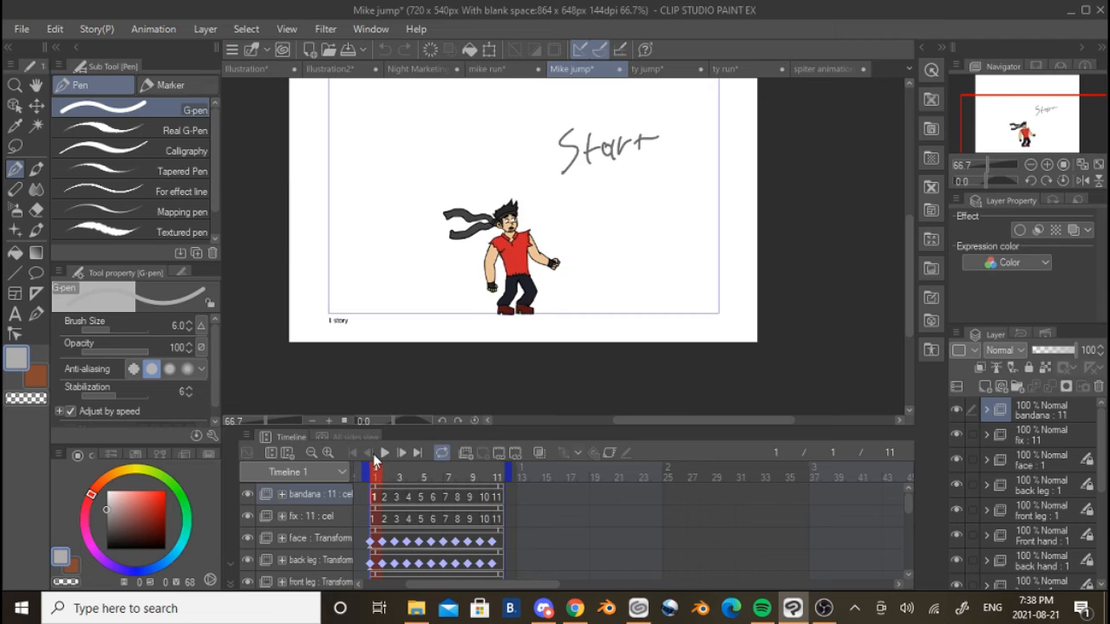
click(387, 453)
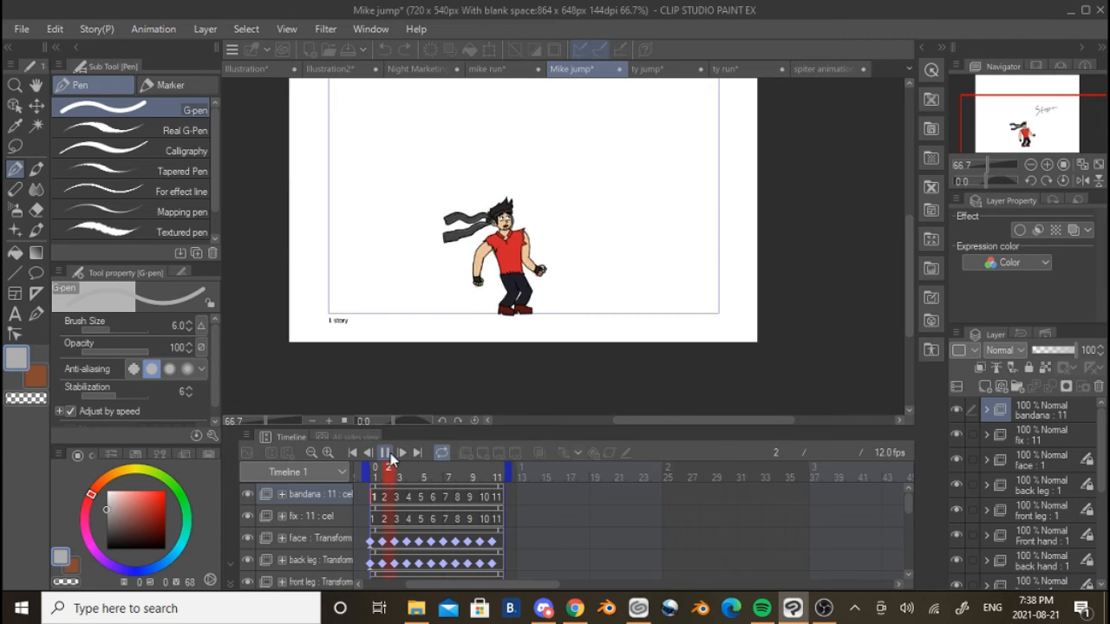
click(390, 453)
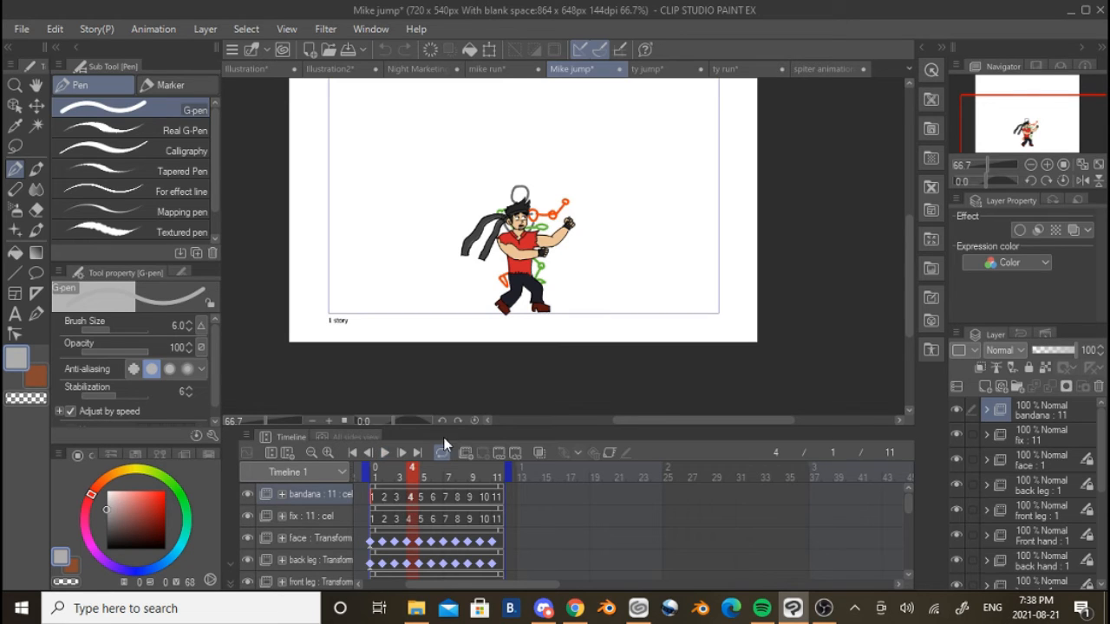
Examine the Mike jump pose at frame 4 up close, and play the animation briefly before stopping it
scroll(545, 291, up, 1)
scroll(546, 291, up, 1)
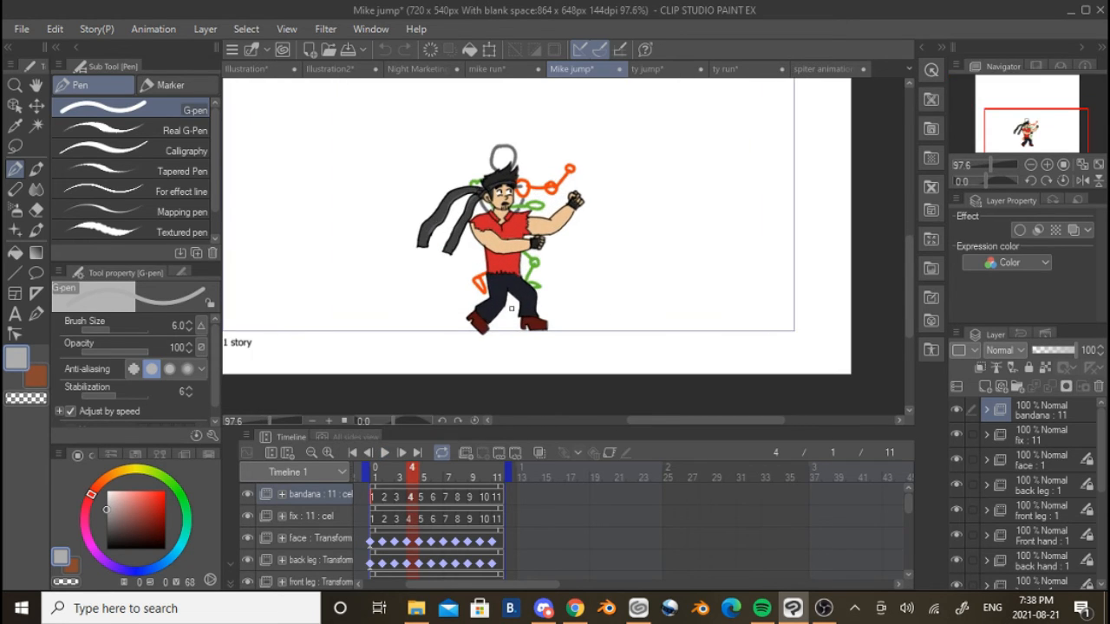
scroll(511, 308, down, 1)
scroll(441, 216, up, 2)
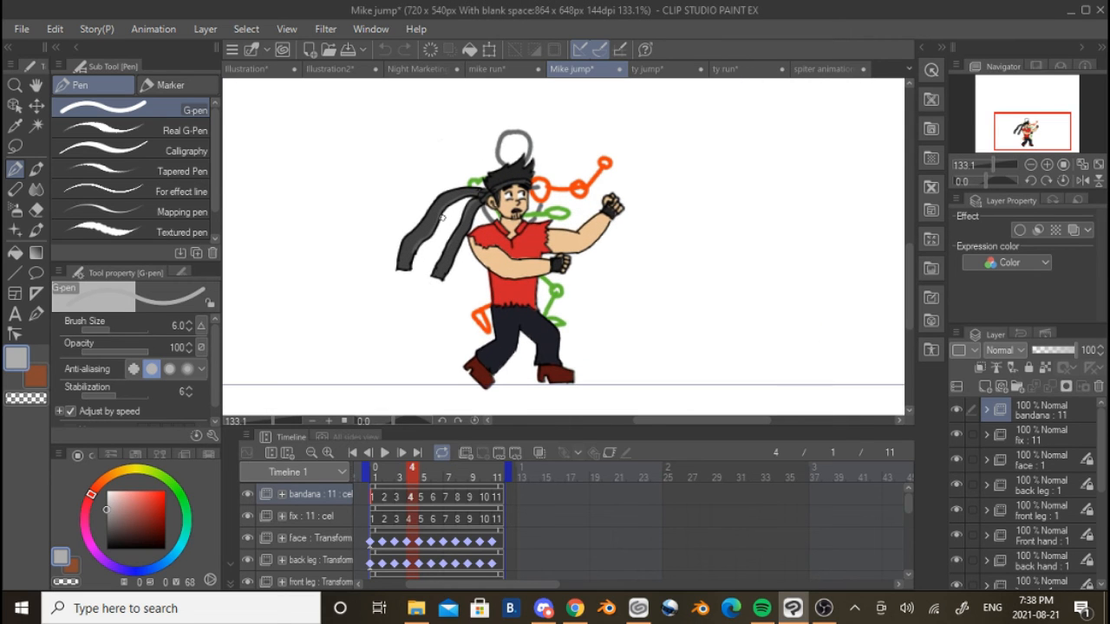
click(385, 452)
scroll(461, 354, down, 2)
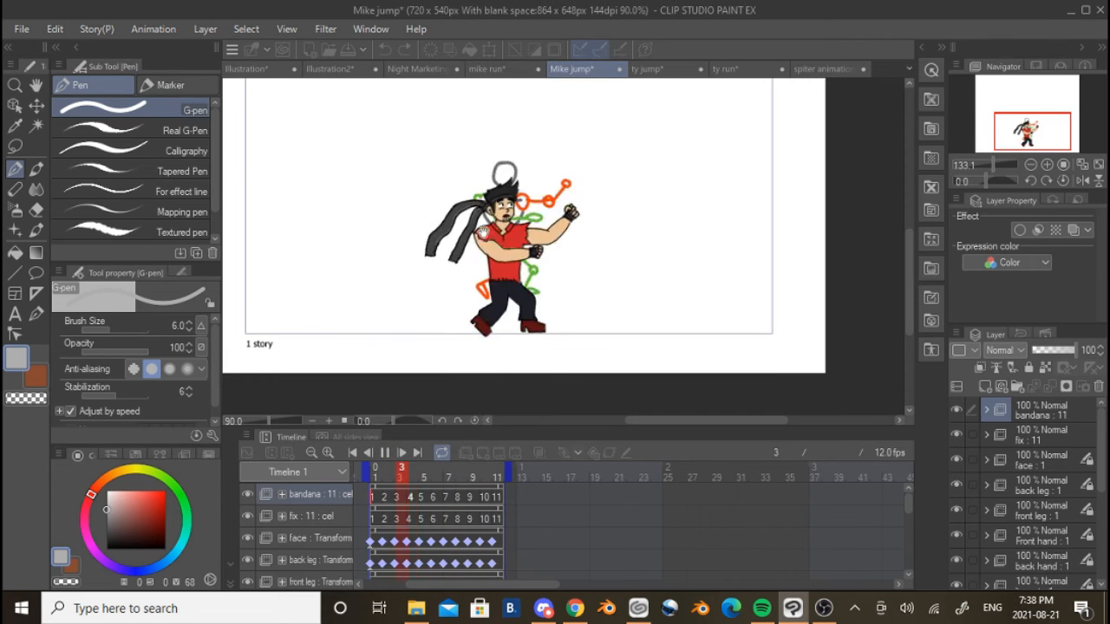
click(387, 452)
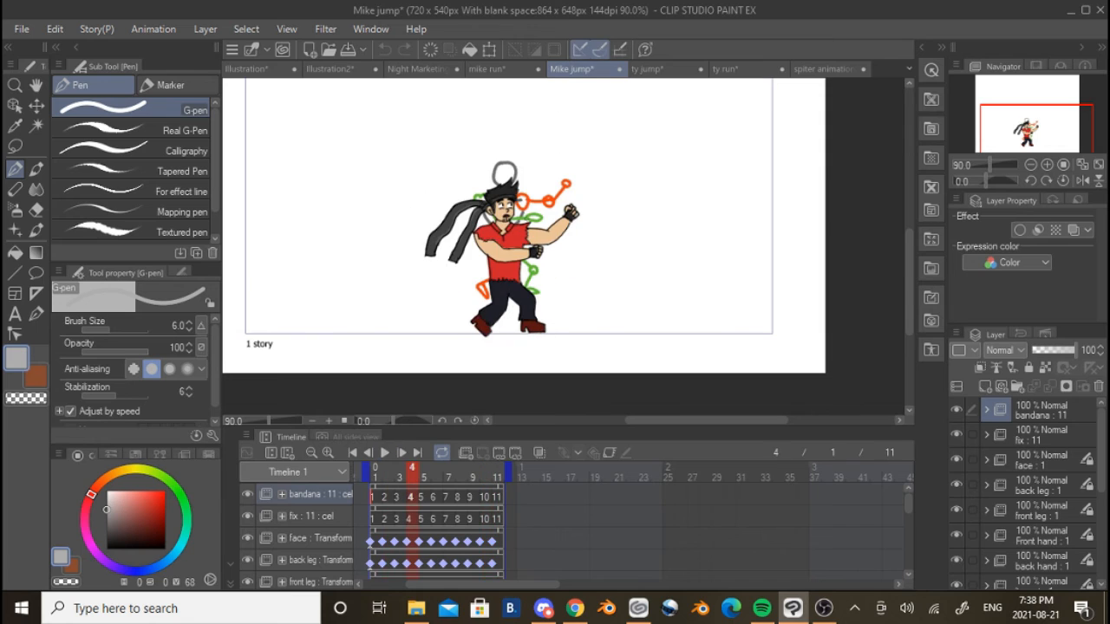
Open the ty jump animation, bring its whole frame range into view, play it and stop at frame 9
click(650, 68)
scroll(582, 346, up, 3)
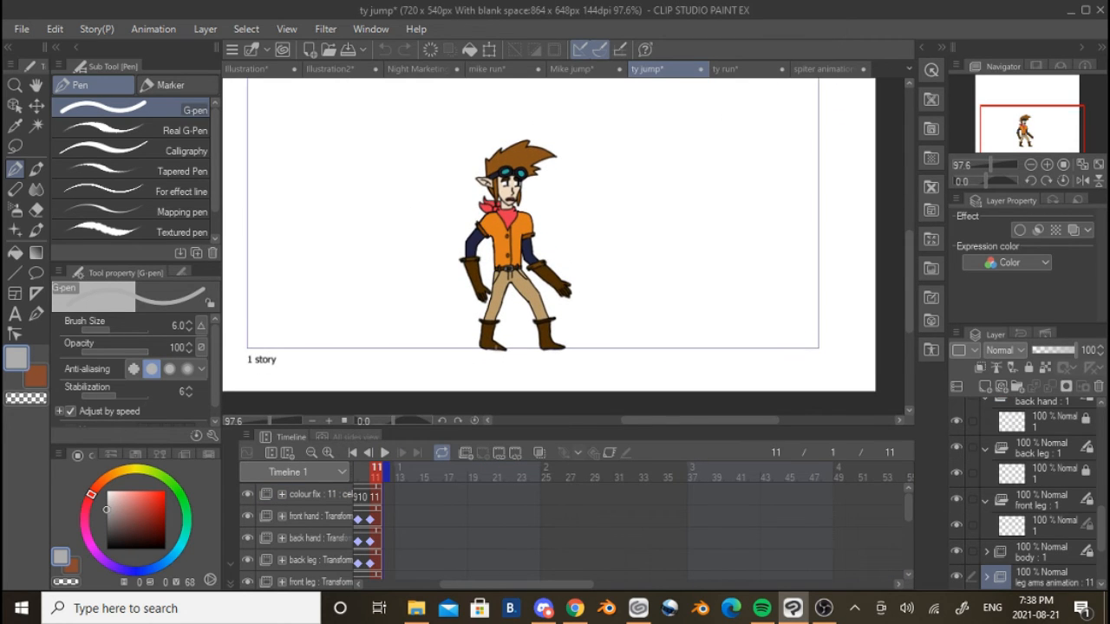
drag(499, 585, 422, 589)
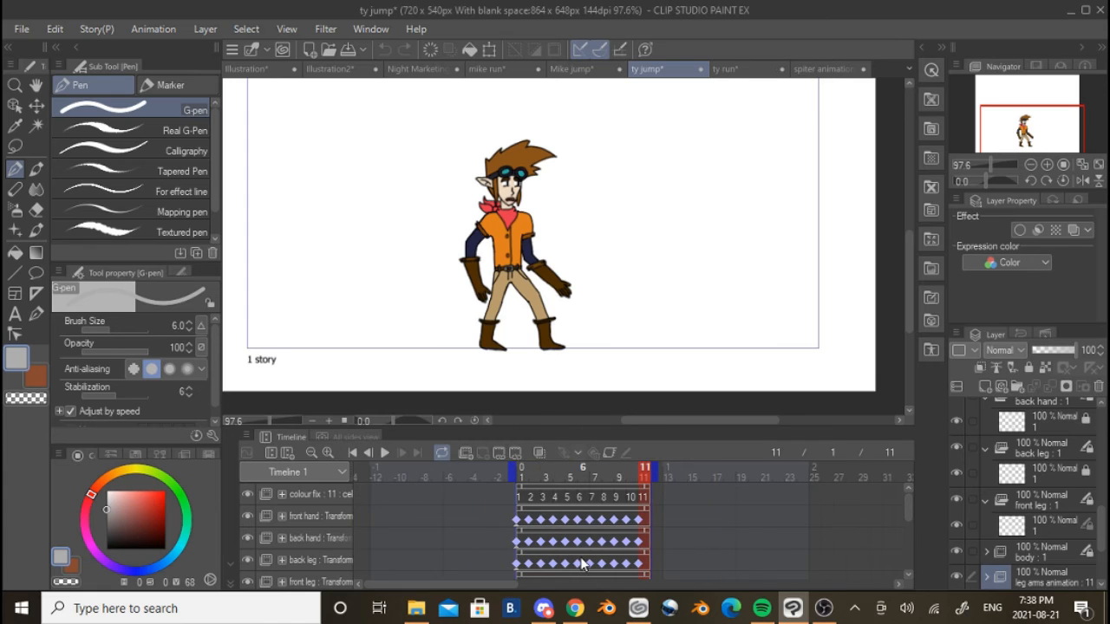
scroll(581, 563, down, 1)
click(385, 452)
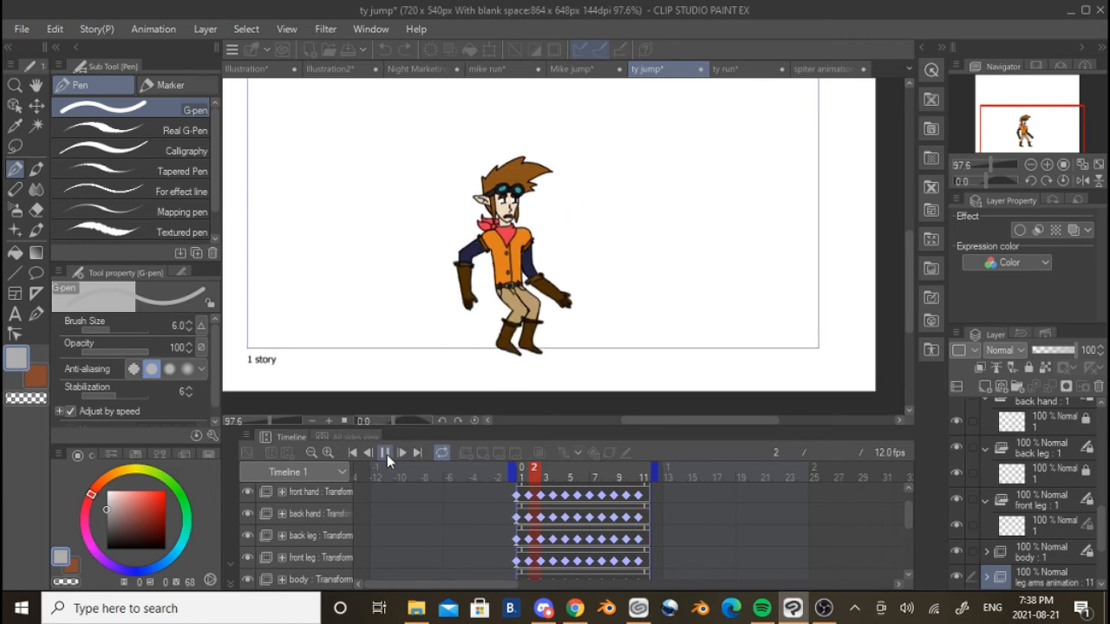
scroll(532, 369, down, 3)
click(386, 453)
Show the sketch folder of the ty jump animation, play it over the coloured character and stop at frame 8
scroll(376, 546, down, 4)
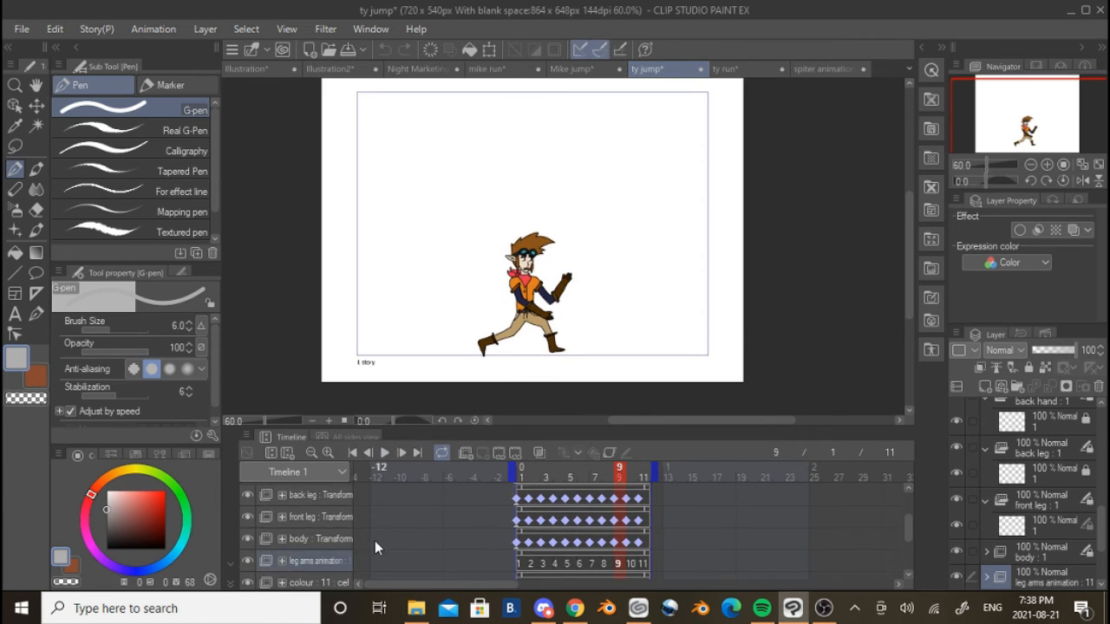
click(248, 585)
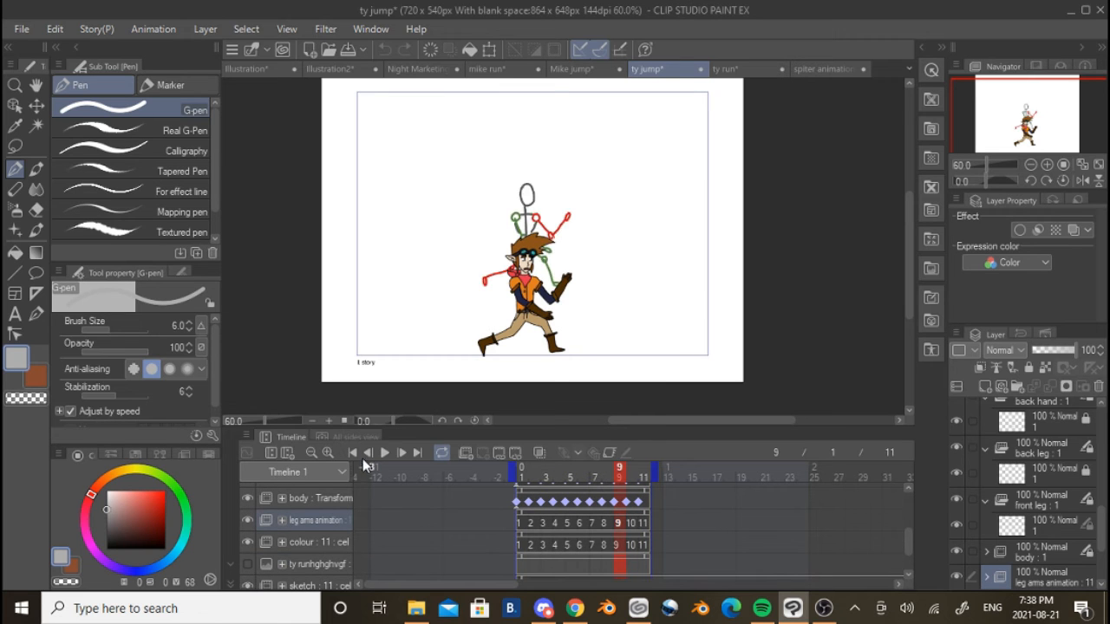
click(385, 452)
scroll(524, 304, up, 4)
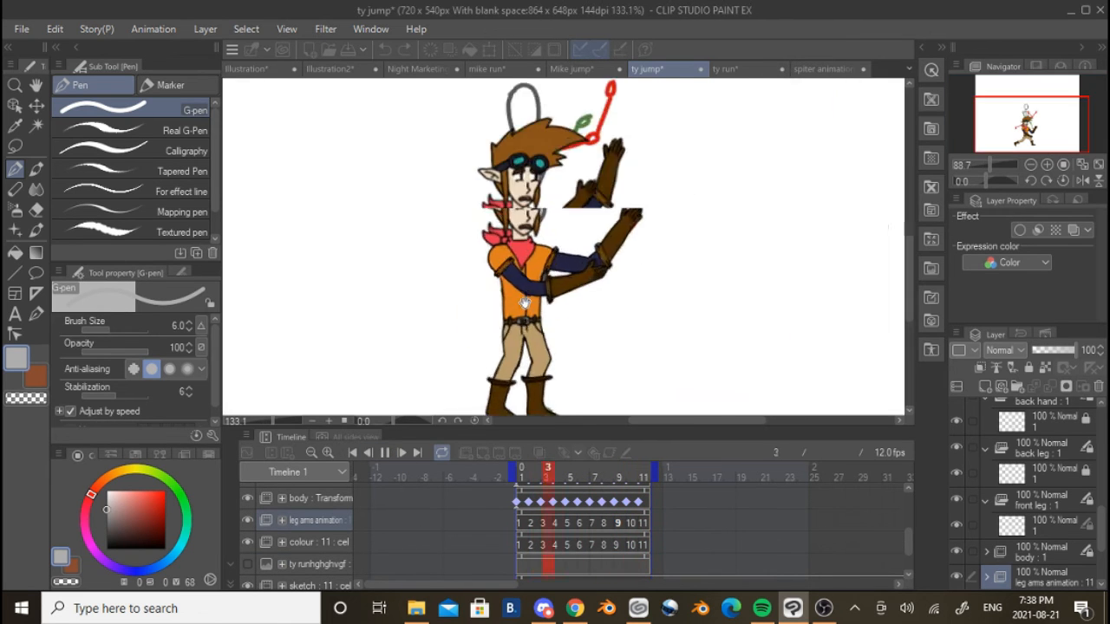
click(385, 452)
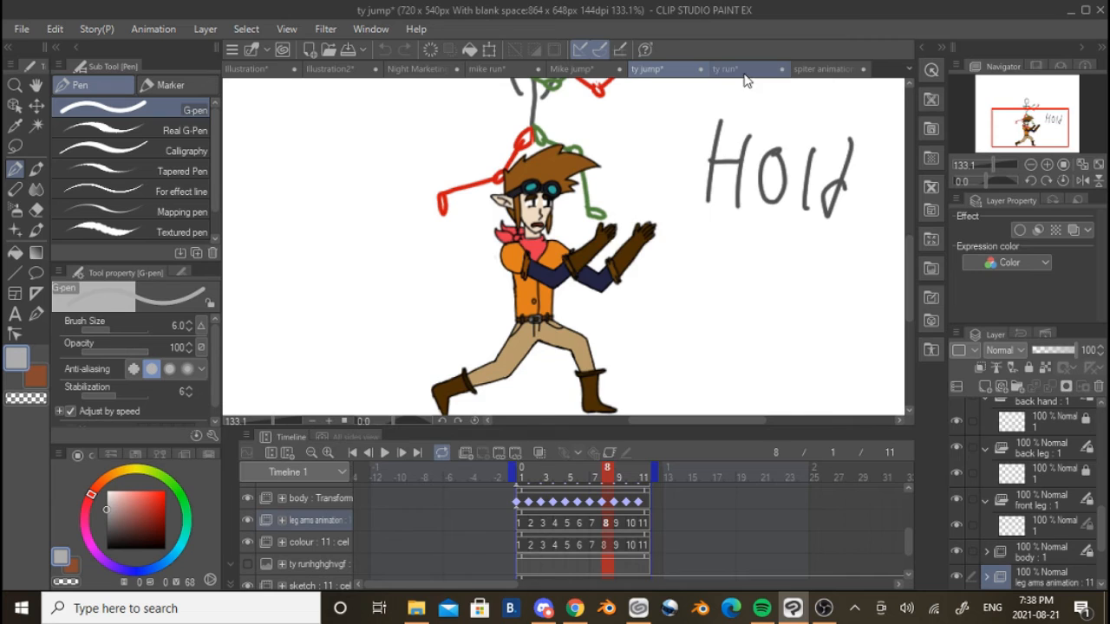
Switch to the ty run animation and hide its line art and colour folders
click(733, 68)
click(249, 543)
click(249, 543)
scroll(251, 549, up, 1)
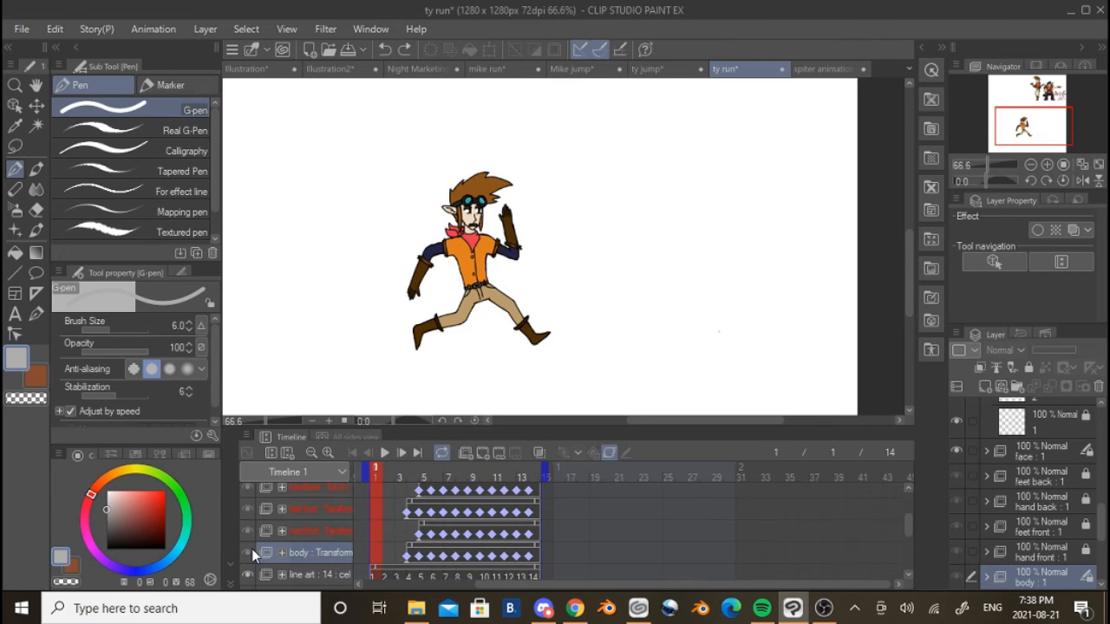
scroll(251, 550, down, 1)
click(249, 551)
click(247, 573)
scroll(249, 545, up, 4)
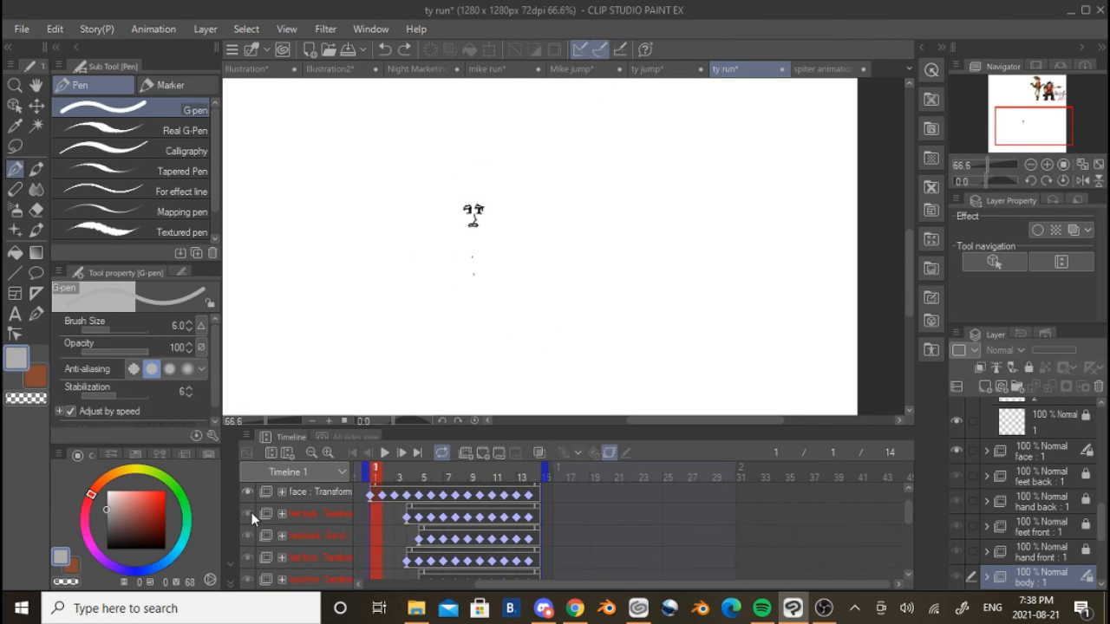
Show the sketch folder and Layer 1 of the ty run animation and start playback
scroll(285, 514, down, 4)
scroll(286, 520, down, 3)
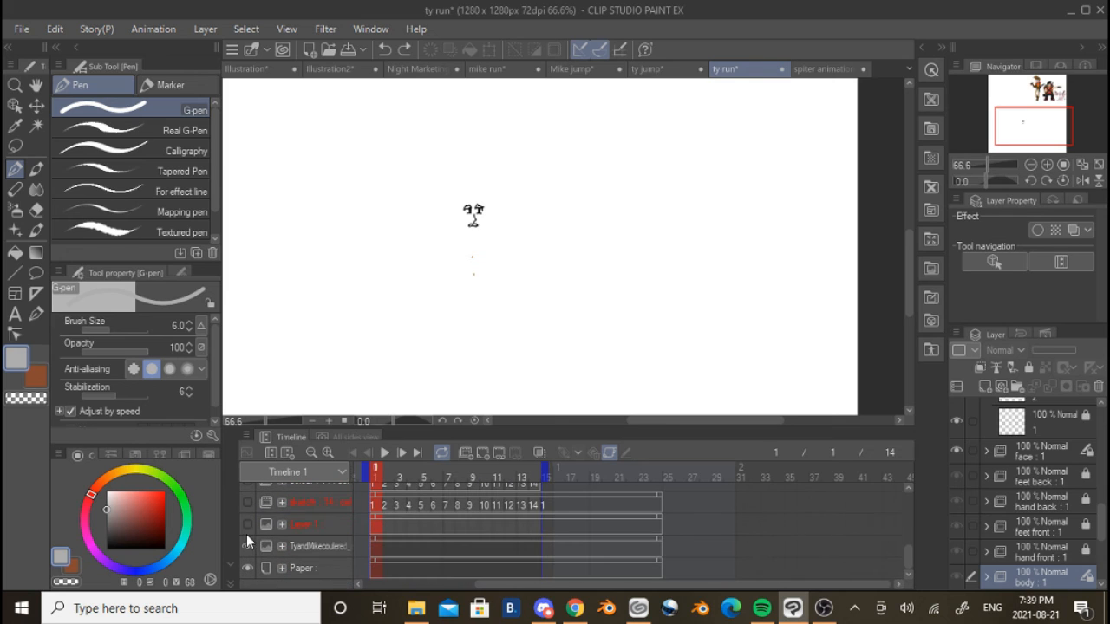
click(245, 527)
click(245, 525)
click(246, 515)
click(247, 503)
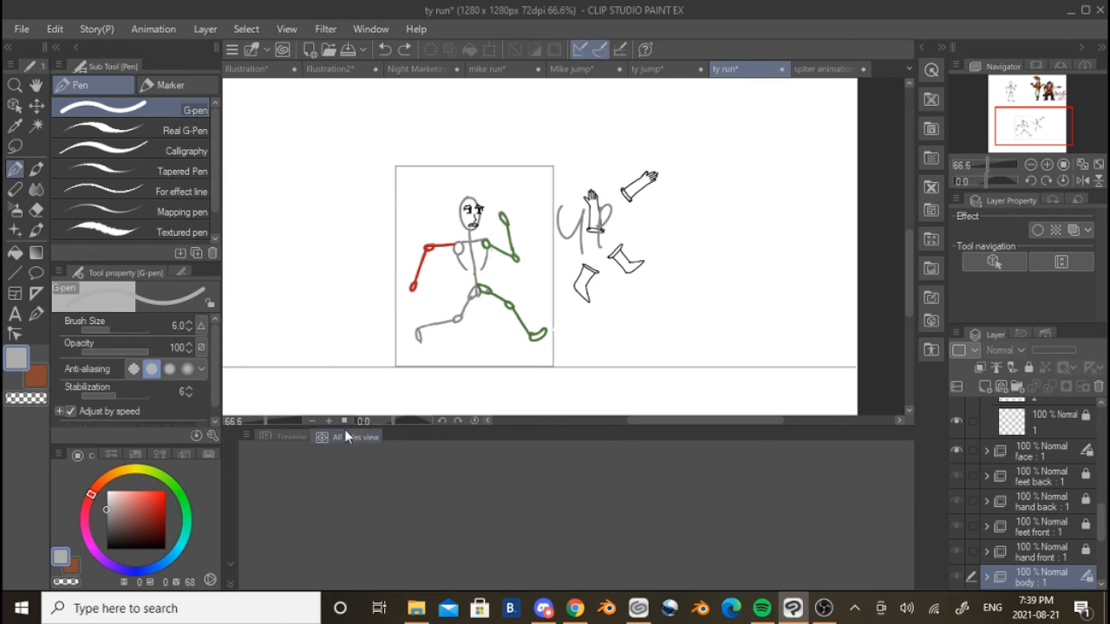
click(385, 453)
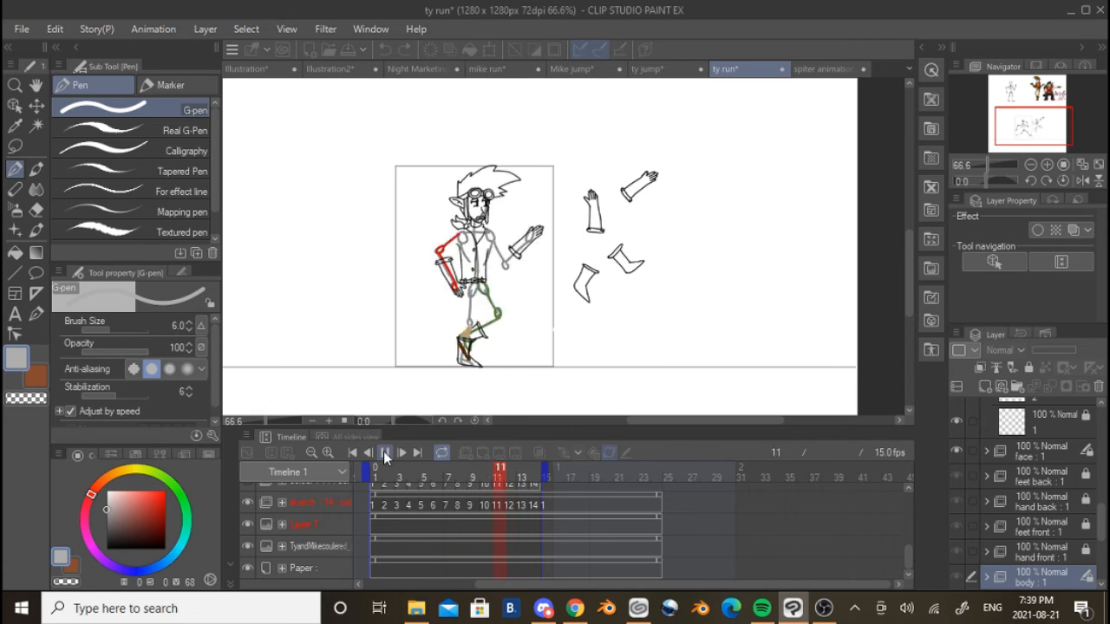
Hide and reshow the ty run body folder during playback, and make the colour folder visible
scroll(510, 571, up, 2)
scroll(286, 522, up, 2)
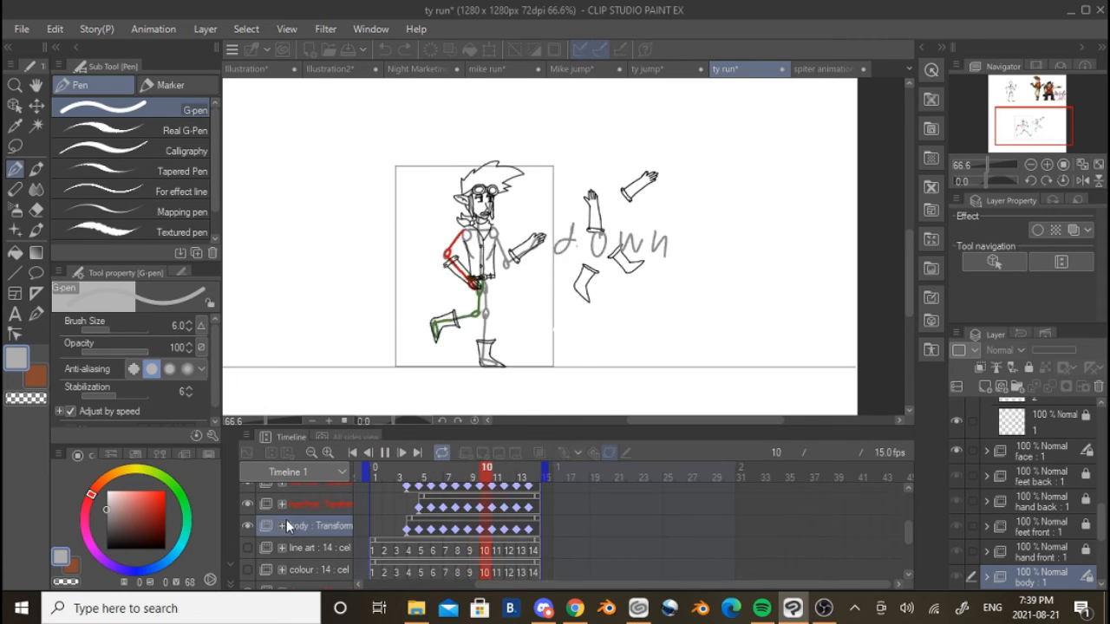
click(249, 526)
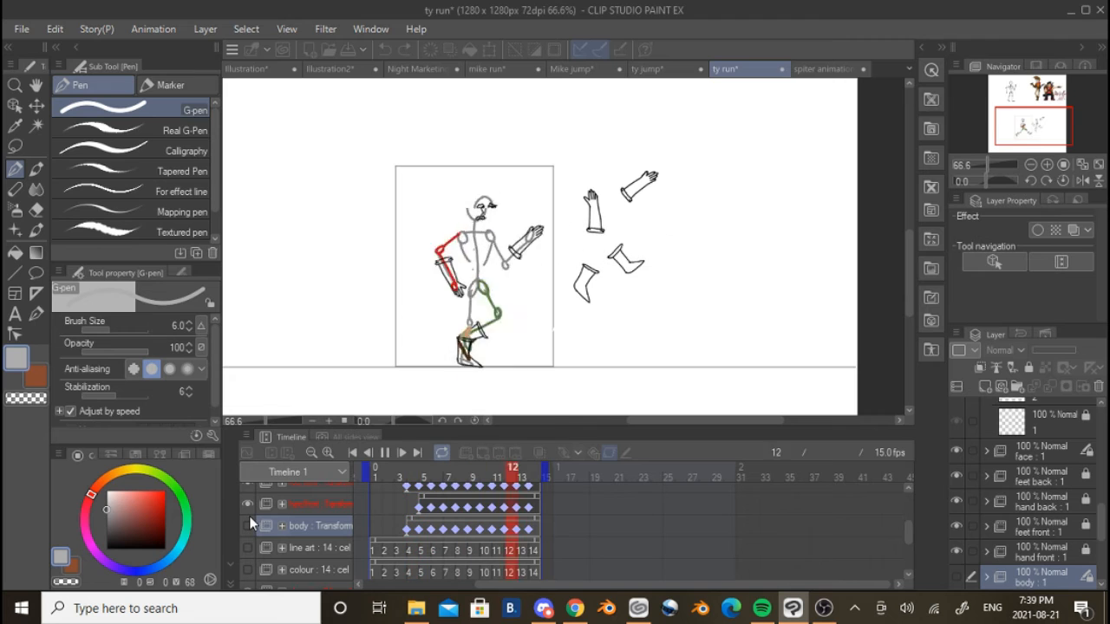
scroll(250, 503, up, 1)
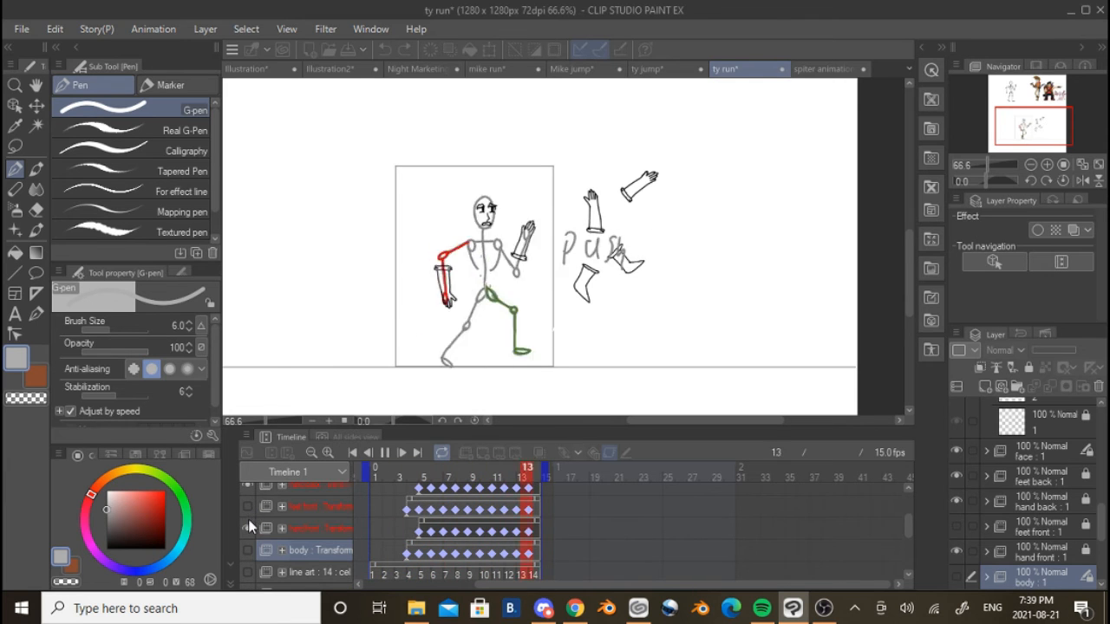
click(247, 549)
scroll(287, 530, down, 2)
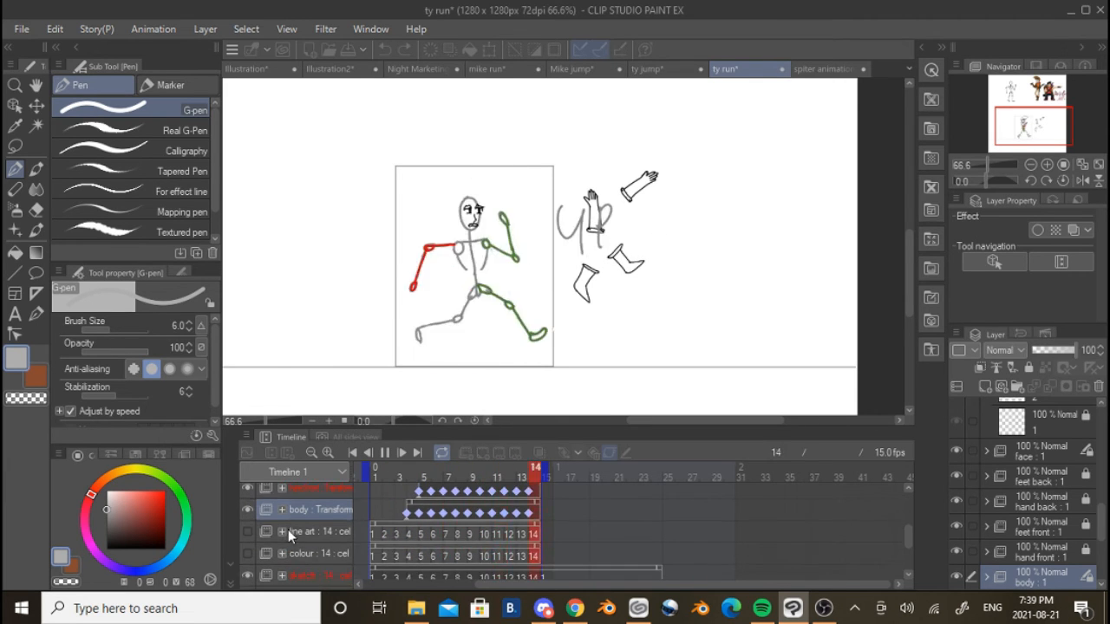
click(247, 514)
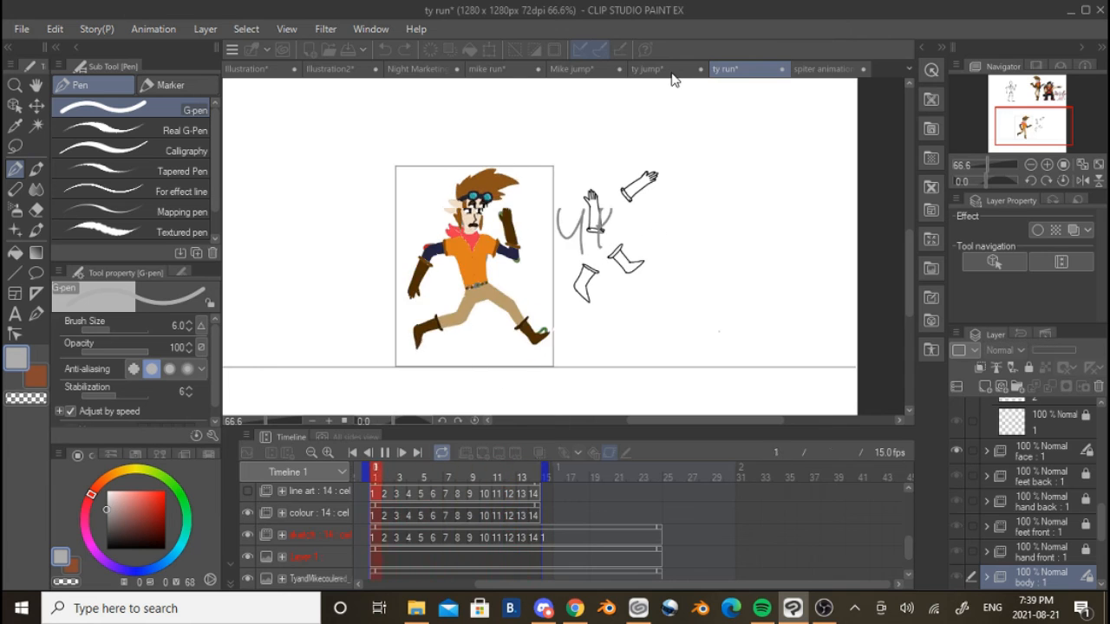
Return to the ty jump animation and replay it with its sketch visible, stopping at frame 5
click(648, 69)
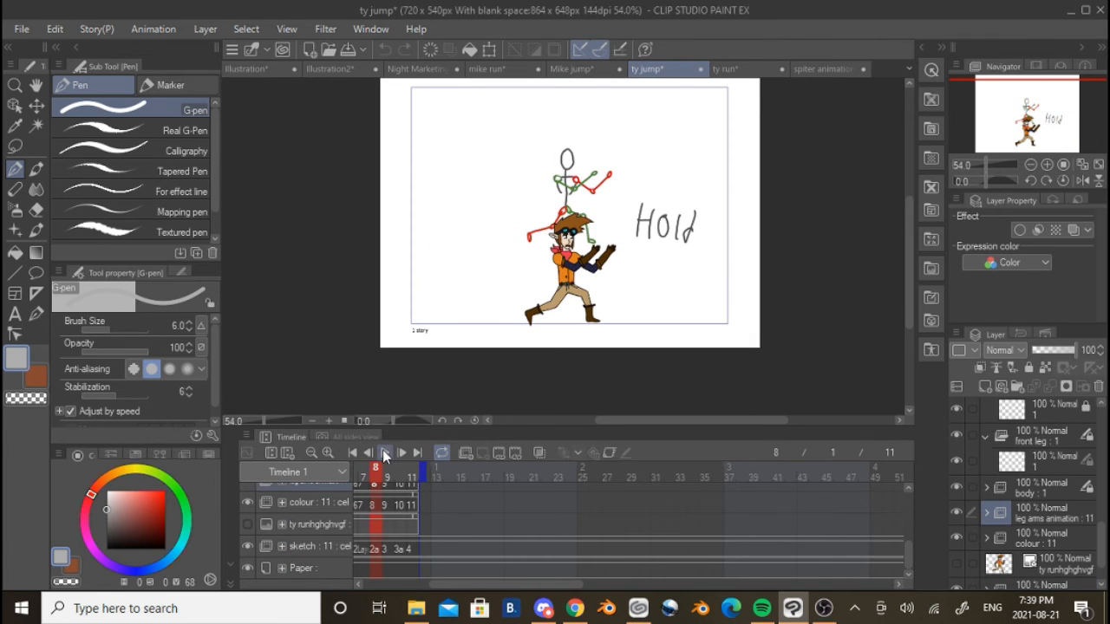
click(386, 457)
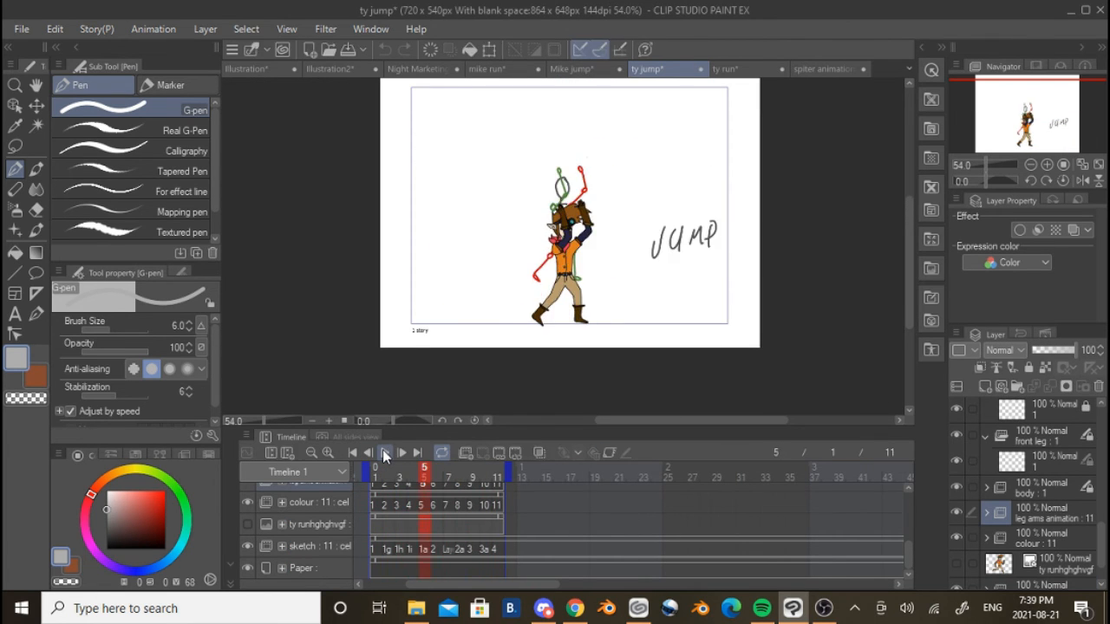
Open the Night Marketing illustration, look over its characters and stalls, and show the lighting layer
click(423, 70)
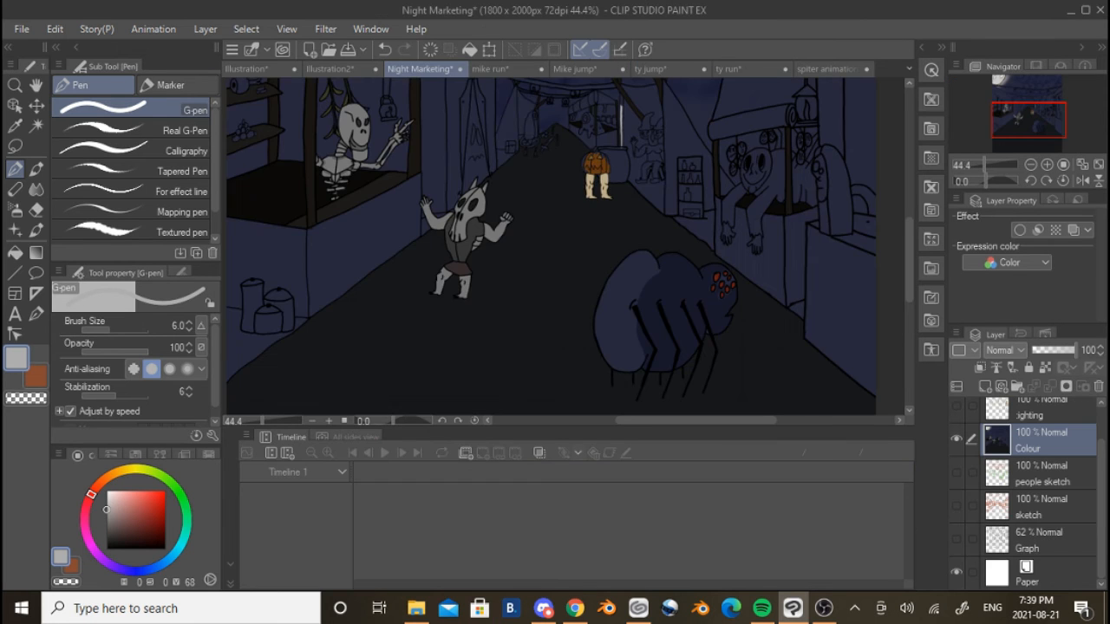
scroll(547, 217, down, 3)
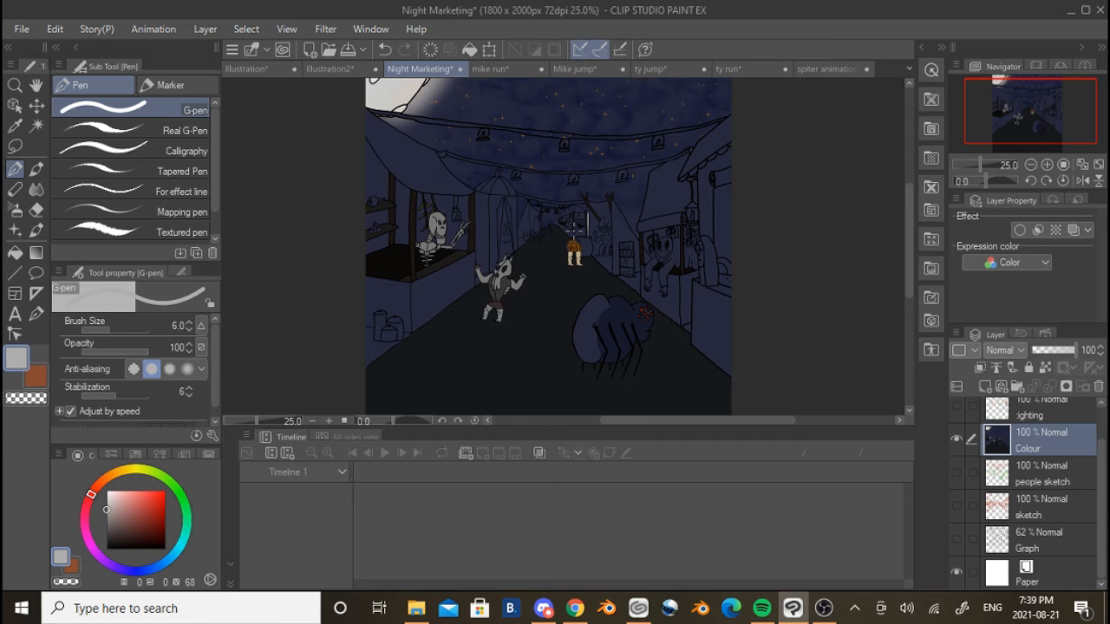
scroll(572, 228, up, 4)
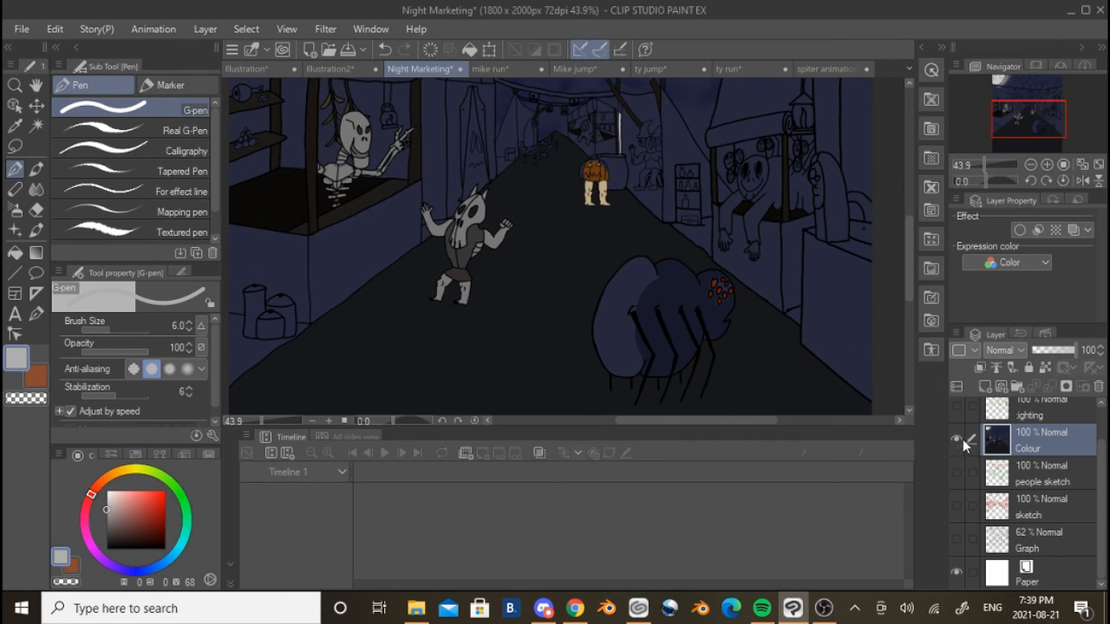
click(957, 406)
scroll(572, 251, down, 3)
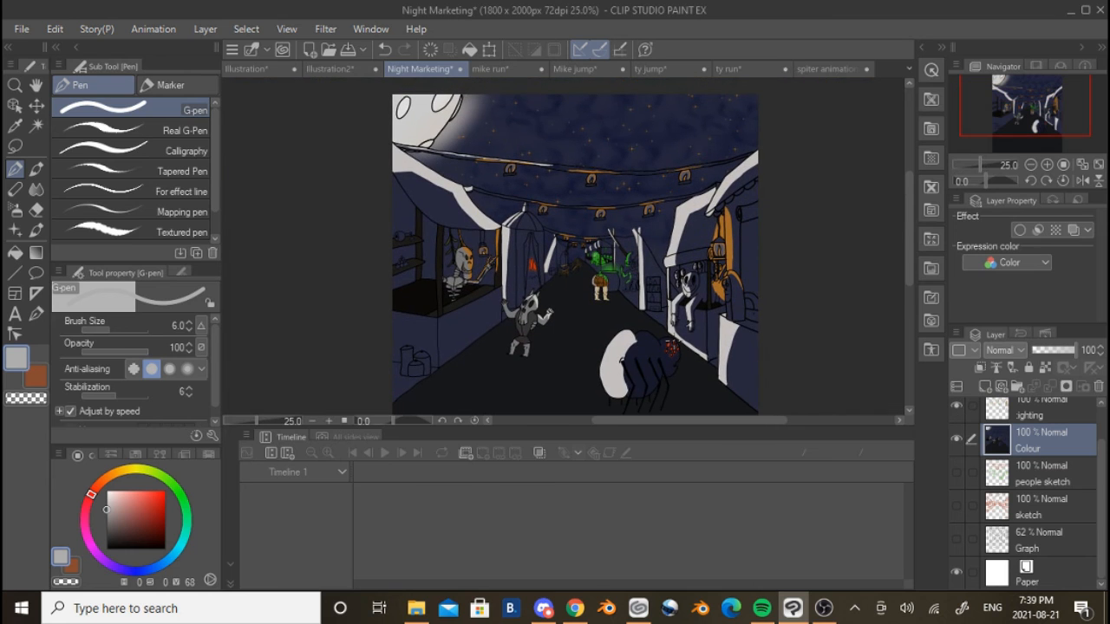
Examine the lighting on the spider, the candles and the green stall, and view the whole Night Marketing illustration
scroll(650, 360, up, 1)
drag(650, 360, 635, 308)
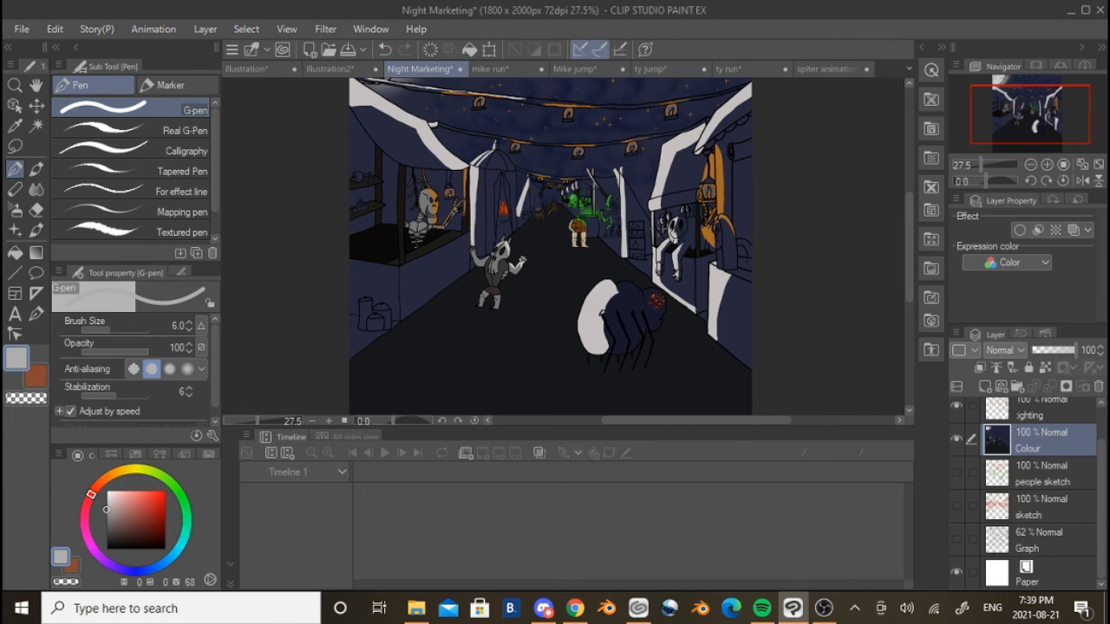
scroll(570, 187, up, 8)
scroll(510, 200, down, 7)
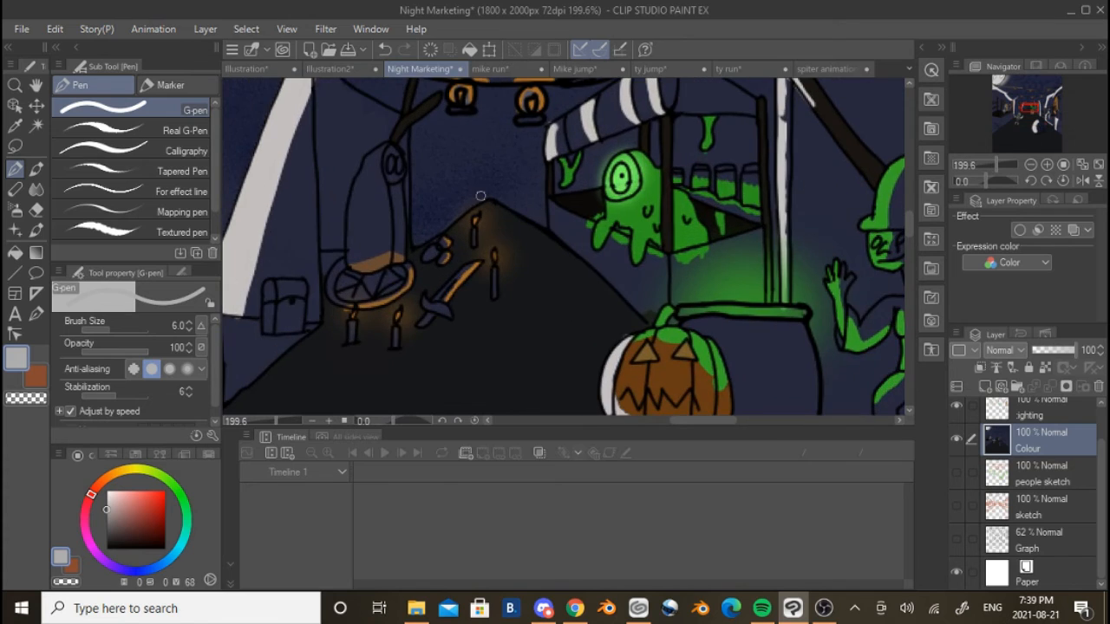
scroll(489, 189, down, 1)
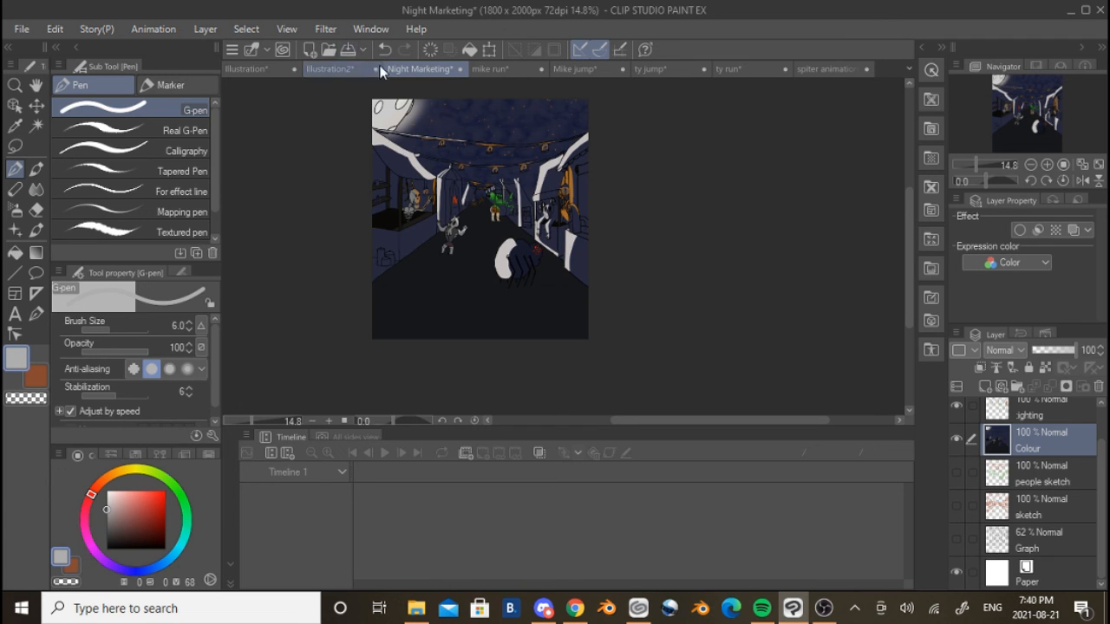
Go back to the ty run animation, check the recording in OBS and return to Clip Studio Paint
click(755, 68)
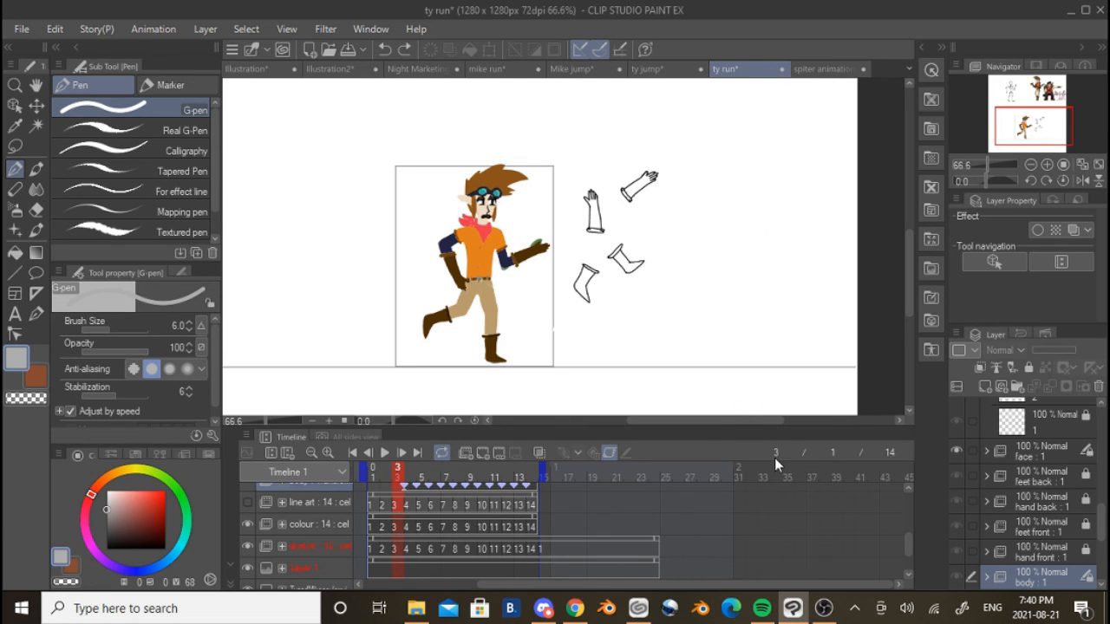
click(827, 610)
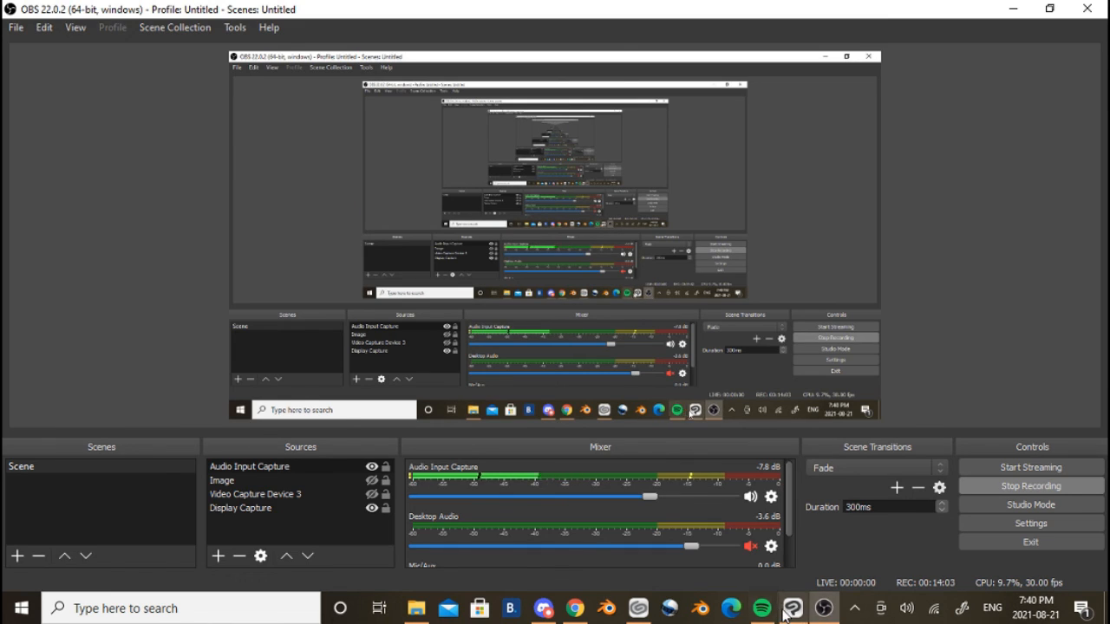
click(794, 611)
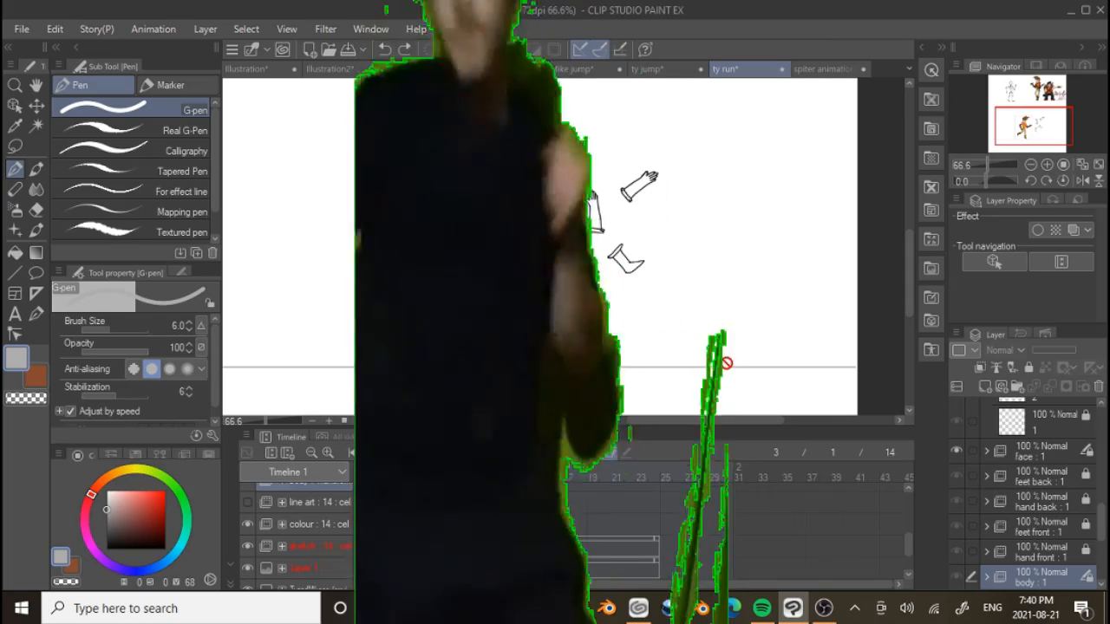